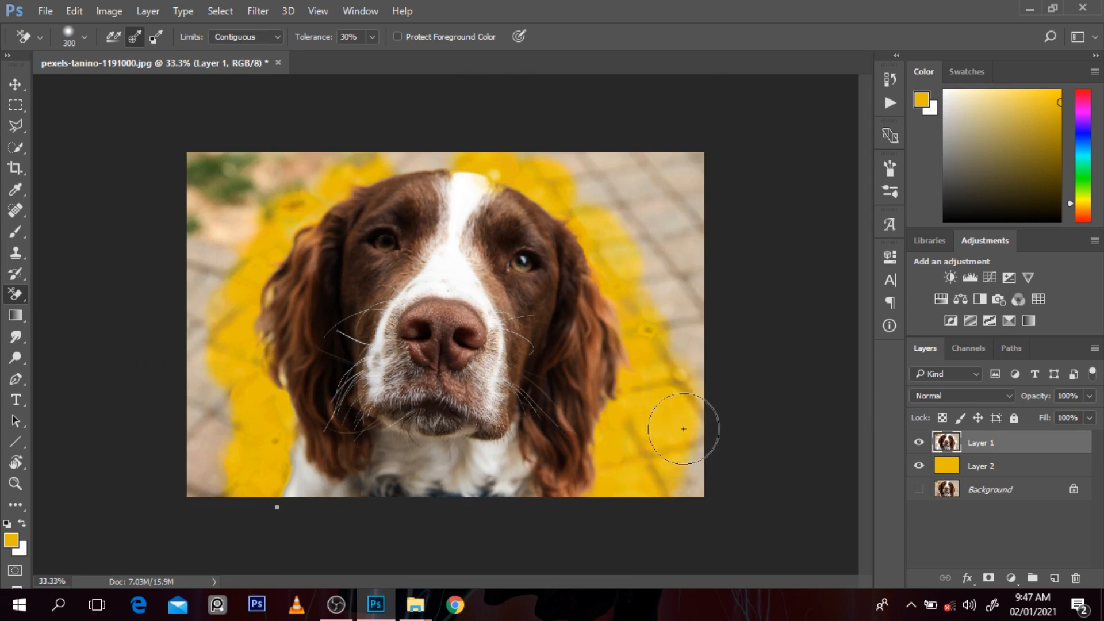
Step: Reset the colours to default and fill Layer 2 with black
left_click(943, 466)
key("d")
key("alt+BackSpace")
Step: Hide Layer 2 and, with Layer 1 active, draw a closed Pen path along the dog's fur edge and out around the canvas
key("p")
left_click(597, 515)
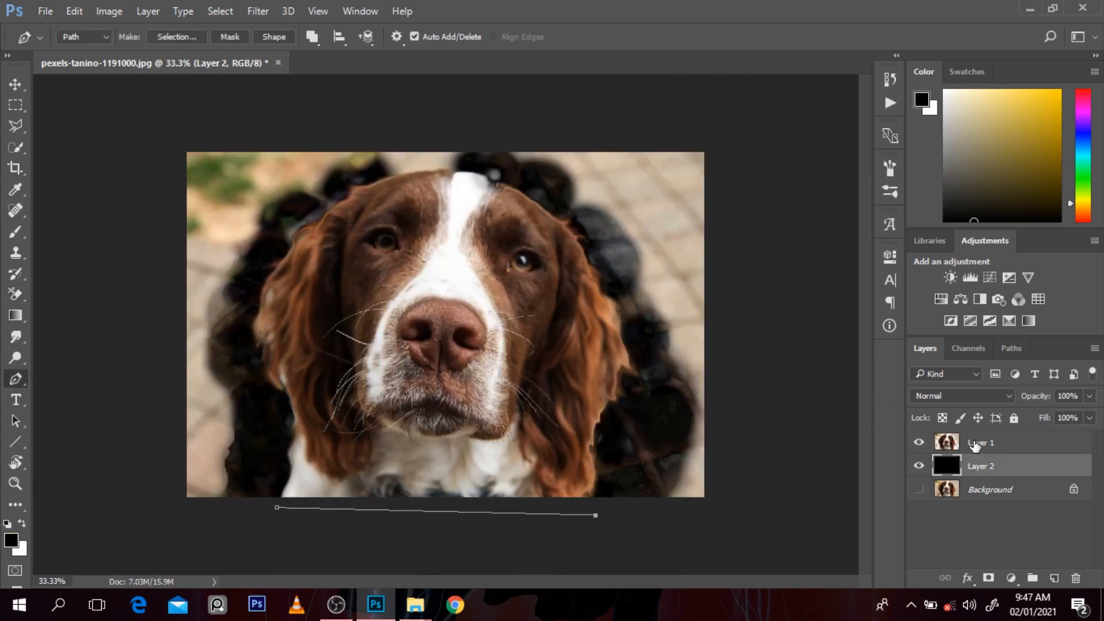
left_click(977, 446)
left_click(920, 466)
key("Delete")
left_click(602, 520)
left_click_drag(639, 389, 648, 340)
left_click_drag(604, 254, 585, 233)
left_click_drag(119, 198, 144, 130)
left_click_drag(715, 99, 753, 124)
left_click_drag(782, 357, 778, 437)
left_click(601, 520)
Step: Turn the path into a selection, delete the leftover background from Layer 1, deselect and show Layer 2
key("ctrl+Return")
key("Delete")
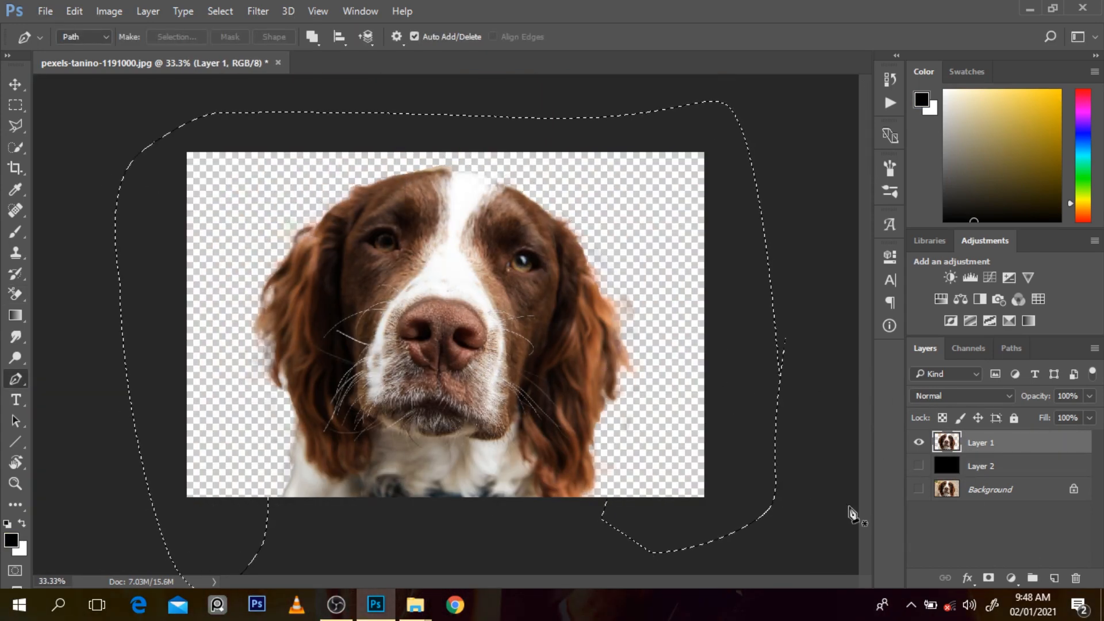
left_click(919, 466)
key("ctrl+d")
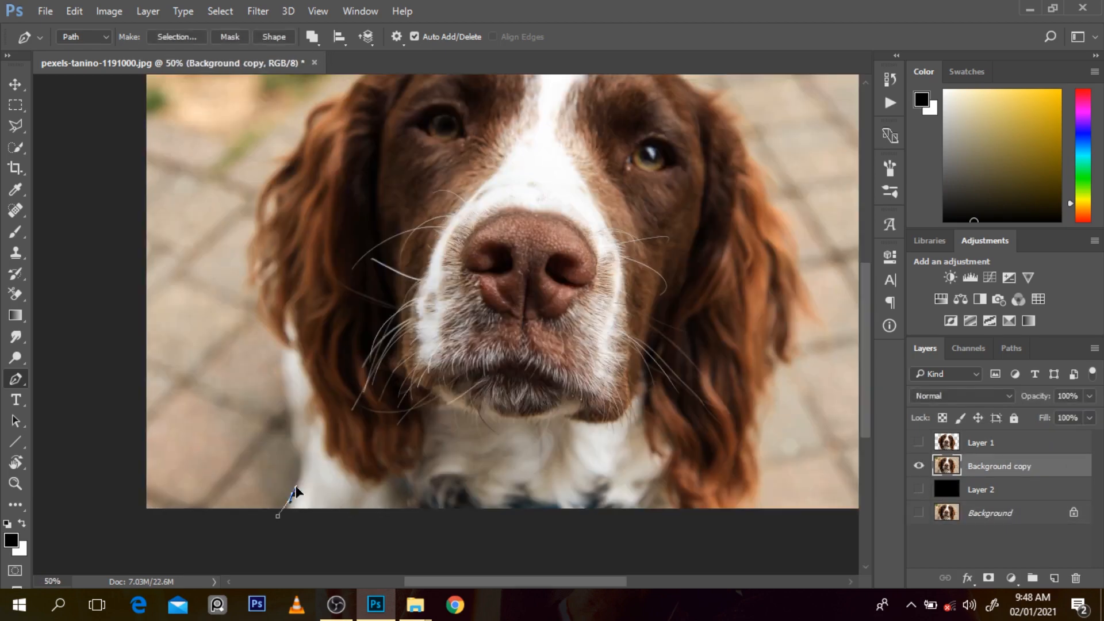
Step: Trace the dog's shoulder up towards the lower edge of the left-hand ear on Background copy with the Pen tool
left_click_drag(281, 381, 281, 361)
left_click(281, 343)
scroll(283, 334, "up", 1)
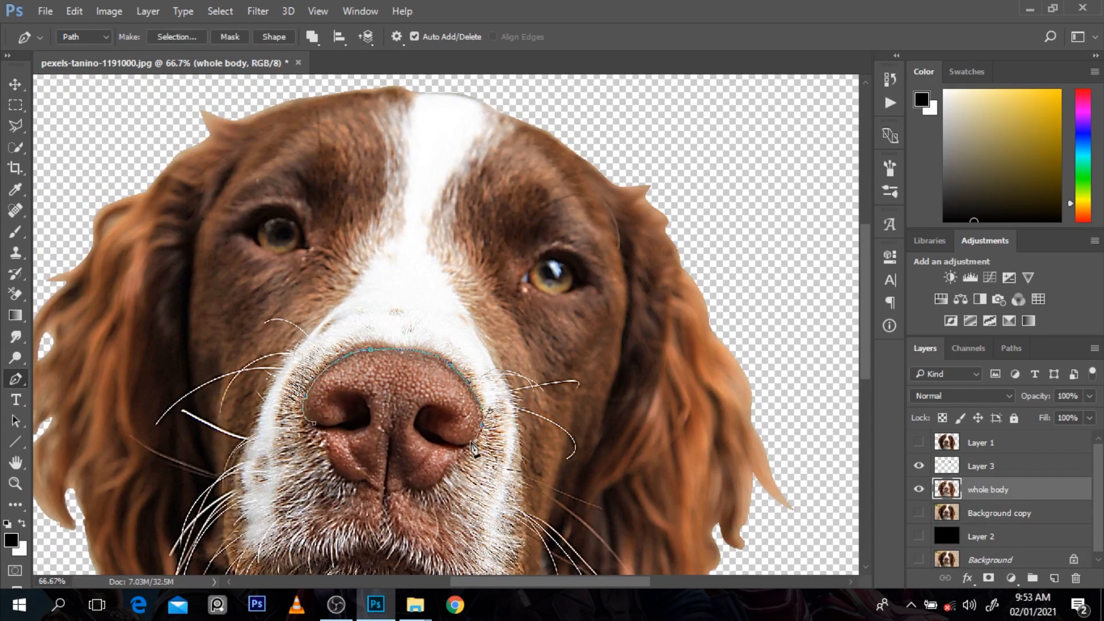
Step: Continue the Pen path around the lower edge of the dog's nose on the whole body layer
left_click(469, 443)
left_click_drag(433, 489, 426, 490)
left_click_drag(405, 490, 400, 493)
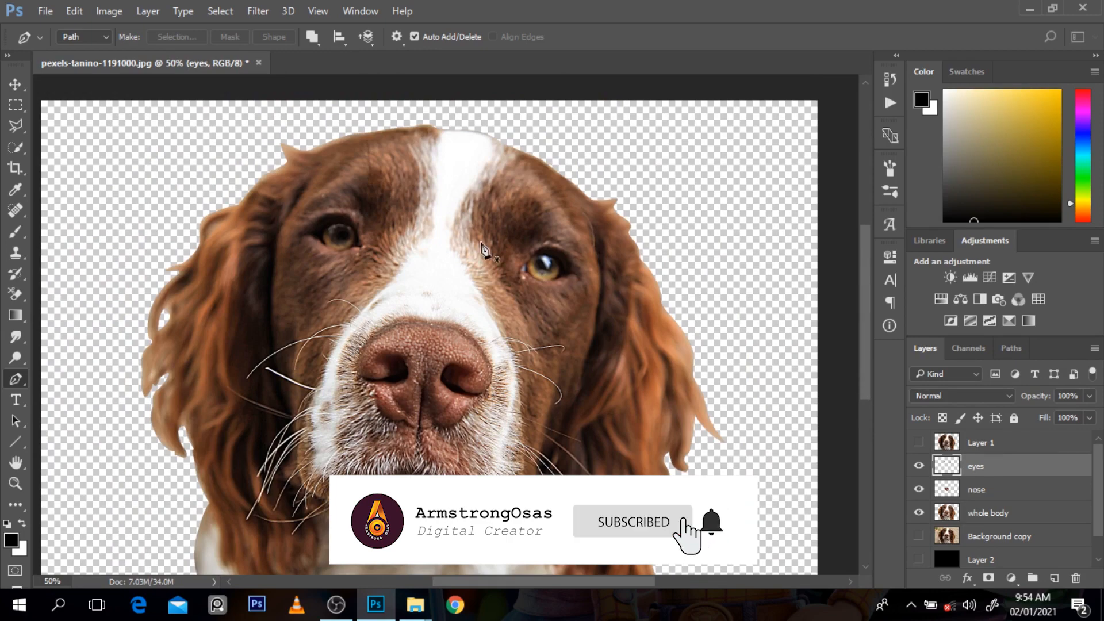
left_click(258, 10)
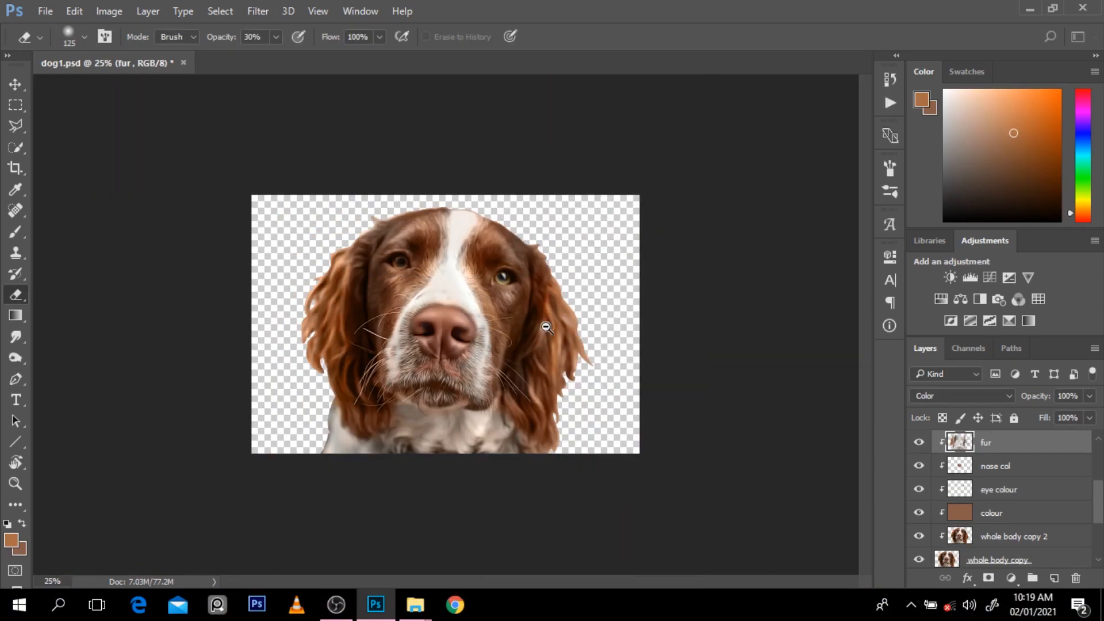
Step: Brighten the fur around the right-hand eye and cheek on whole body copy 2 with the Dodge tool, using Highlights range at 30% exposure
key("o")
left_click(979, 536)
left_click(505, 276)
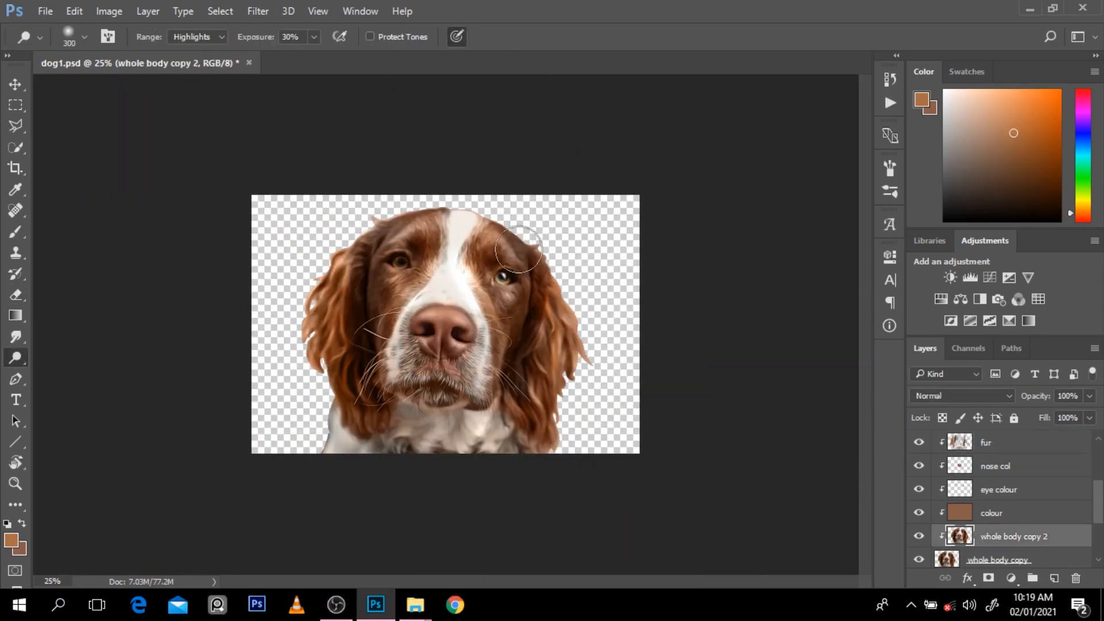
left_click_drag(505, 277, 506, 331)
scroll(544, 382, "up", 1)
scroll(932, 535, "down", 1)
left_click(922, 537)
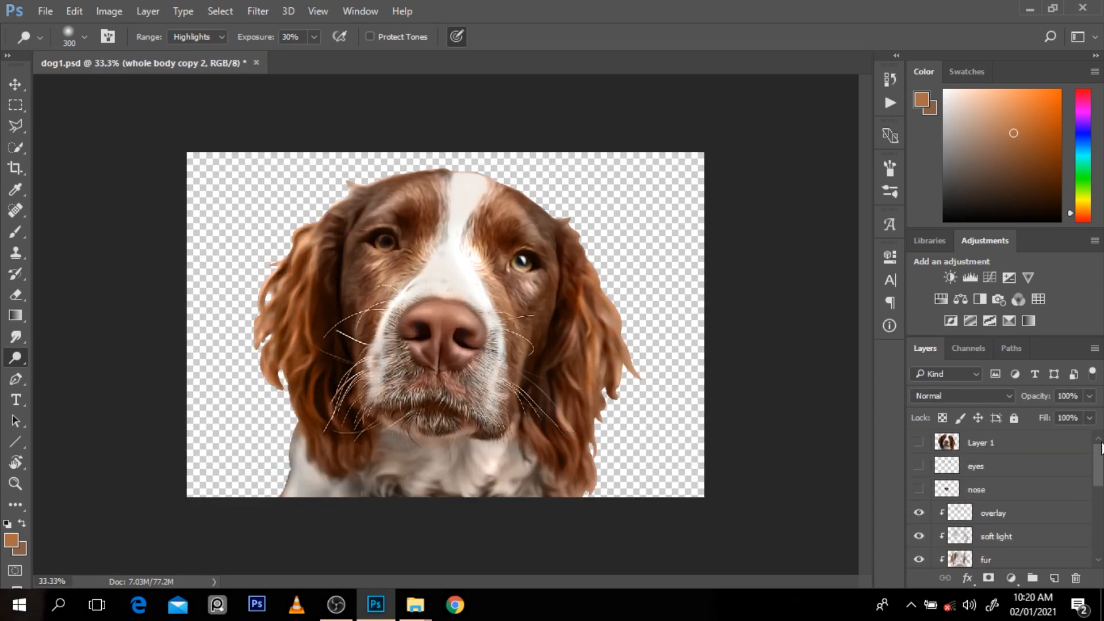
scroll(1081, 447, "down", 2)
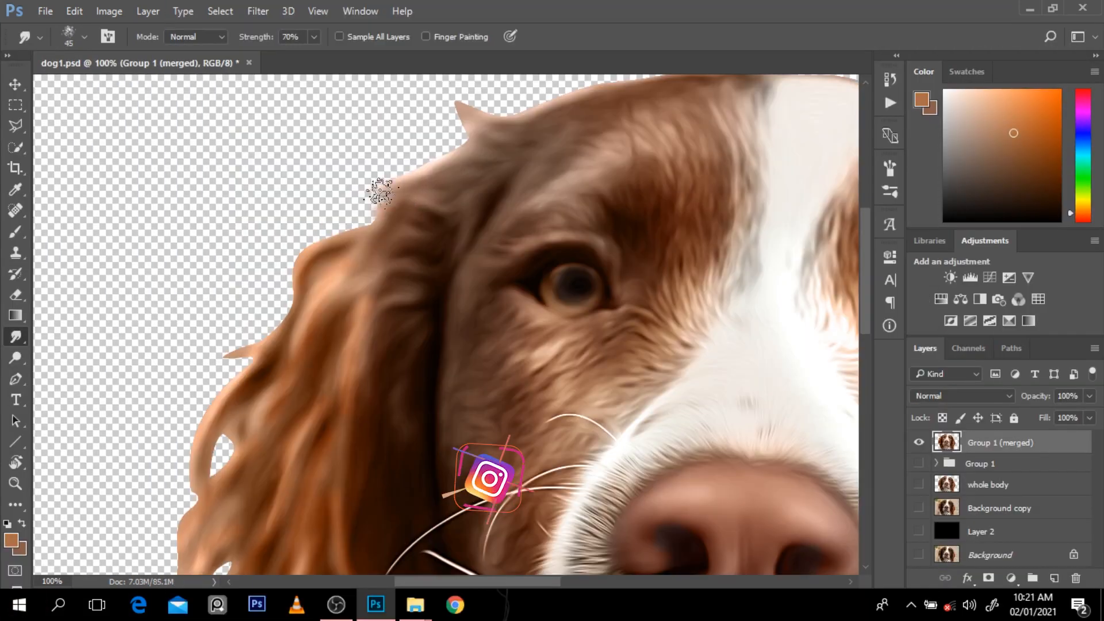
Step: Smudge the fur outward along the left-hand ear and head edge on Group 1 (merged) at 70% strength
scroll(464, 188, "down", 1)
key("bracketright")
left_click_drag(406, 206, 364, 216)
left_click_drag(380, 214, 336, 241)
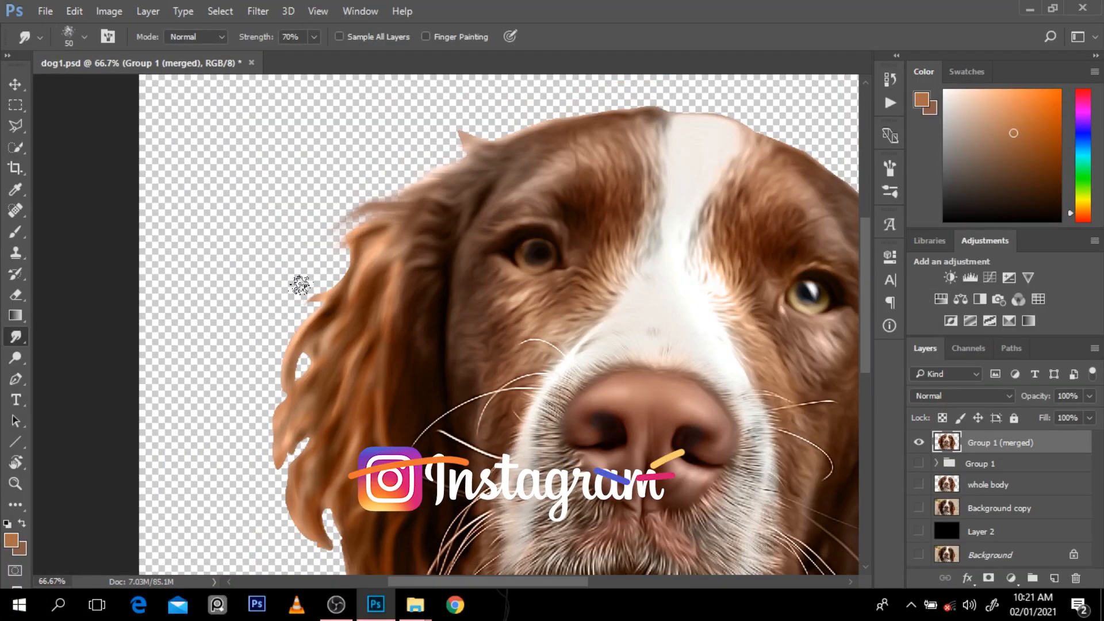
left_click_drag(495, 138, 432, 151)
mouse_move(349, 256)
left_mouse_down()
mouse_move(304, 305)
mouse_move(281, 364)
mouse_move(270, 440)
left_mouse_up()
left_click_drag(291, 466, 276, 506)
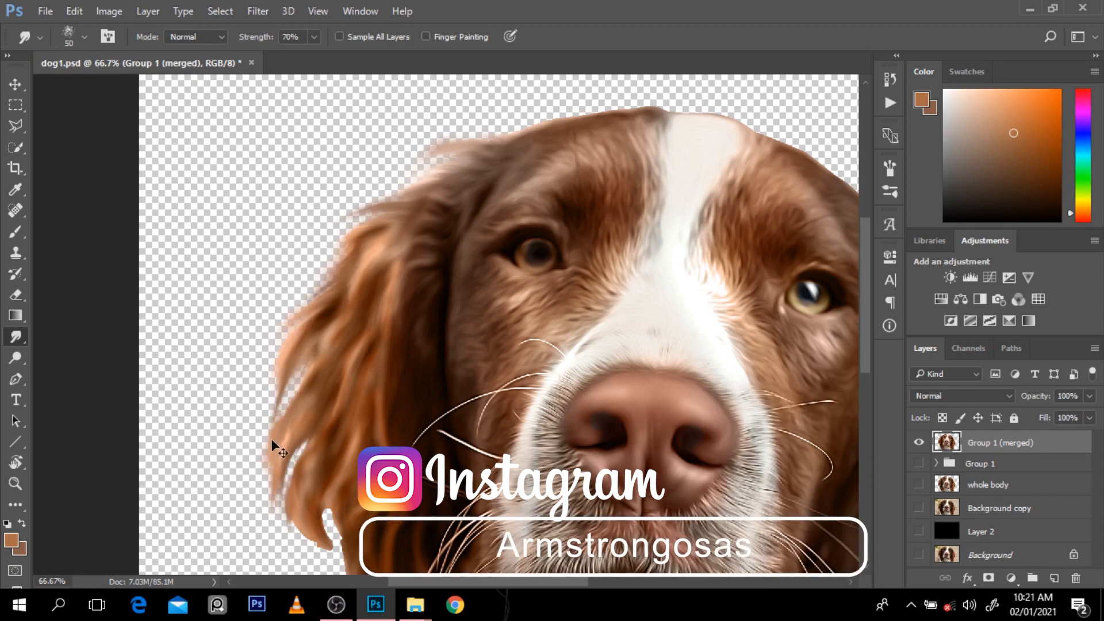
left_click_drag(300, 365, 278, 411)
Step: Smudge the fur outward along the top and right-hand side of the dog's head with a larger brush, size 70
scroll(676, 178, "down", 1)
key("bracketright")
scroll(377, 440, "up", 1)
scroll(397, 397, "down", 3)
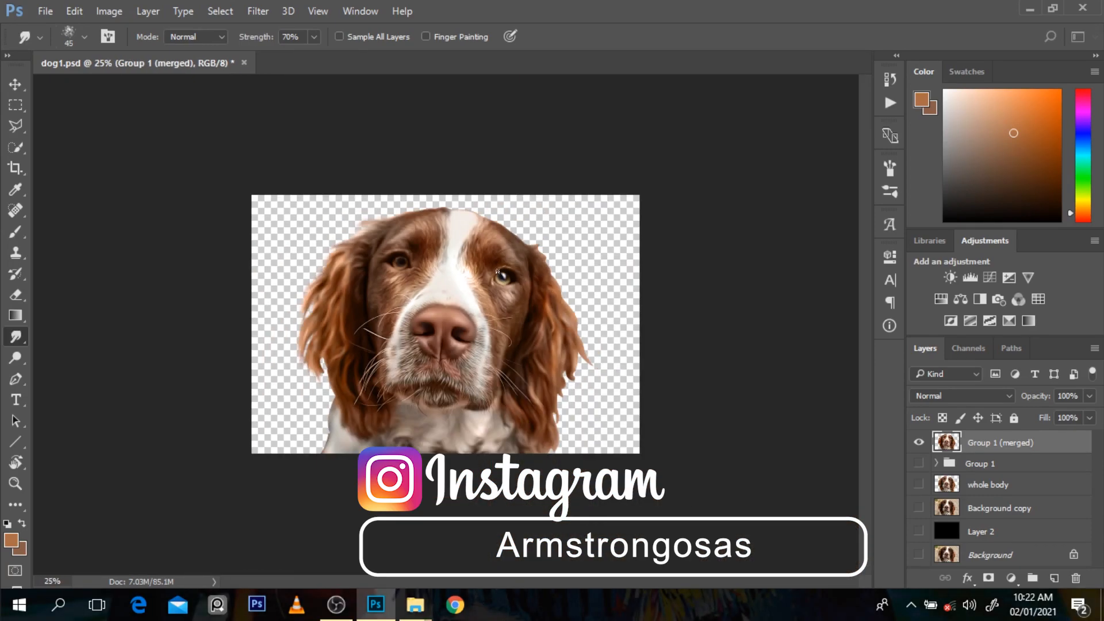
scroll(517, 207, "up", 2)
key("bracketright")
key("bracketright")
left_click_drag(499, 188, 525, 179)
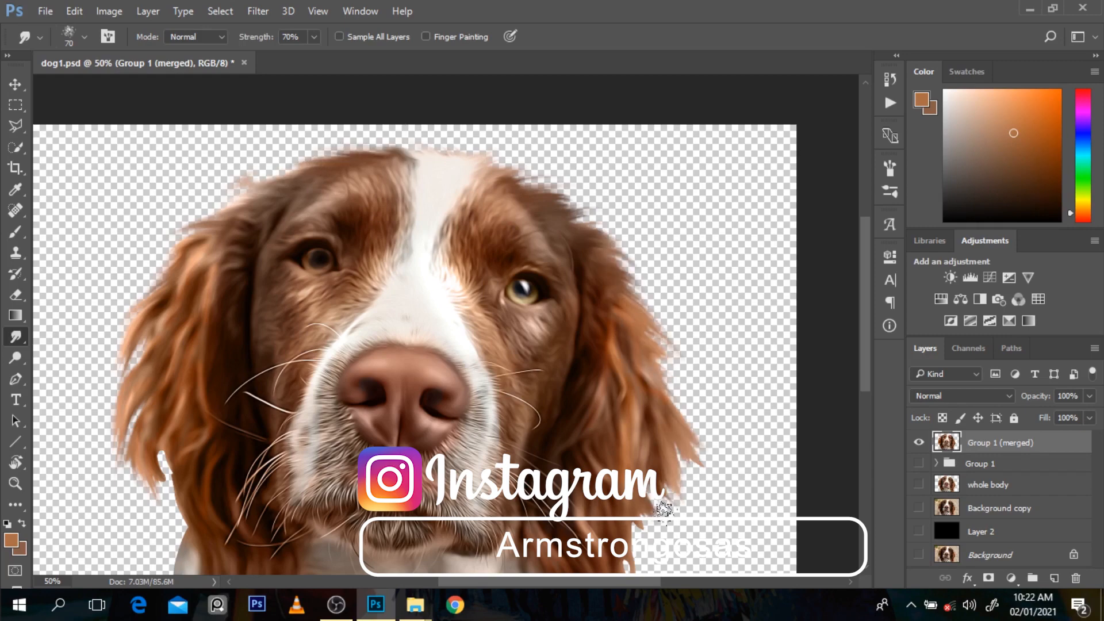
Step: Show the black Layer 2 behind the smudged dog
scroll(655, 471, "down", 3)
scroll(180, 360, "down", 1)
left_click(919, 531)
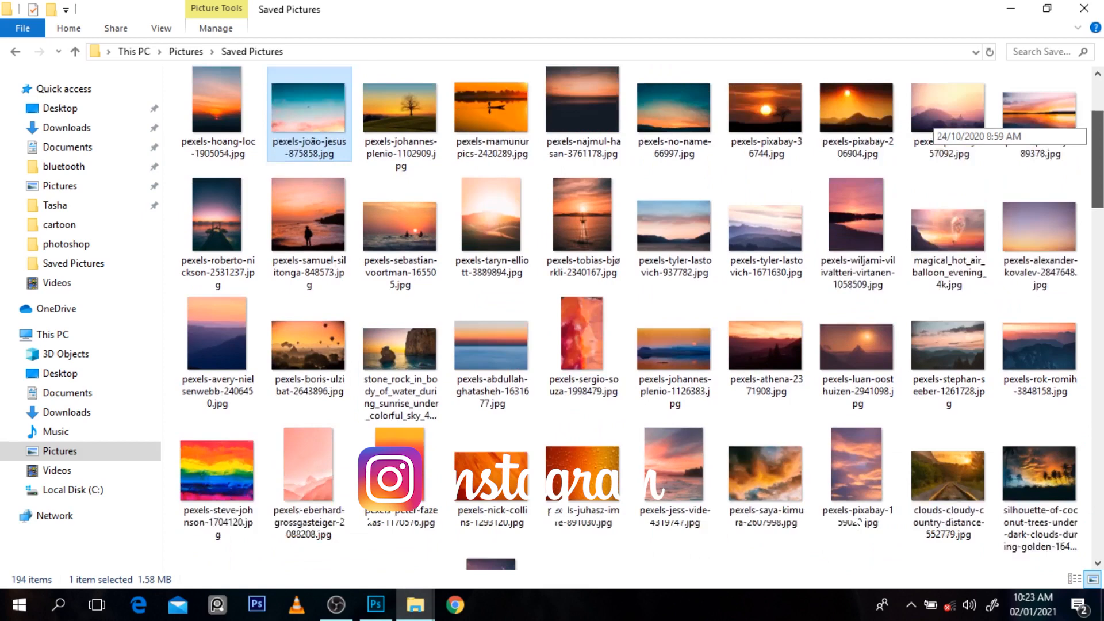
scroll(327, 257, "up", 2)
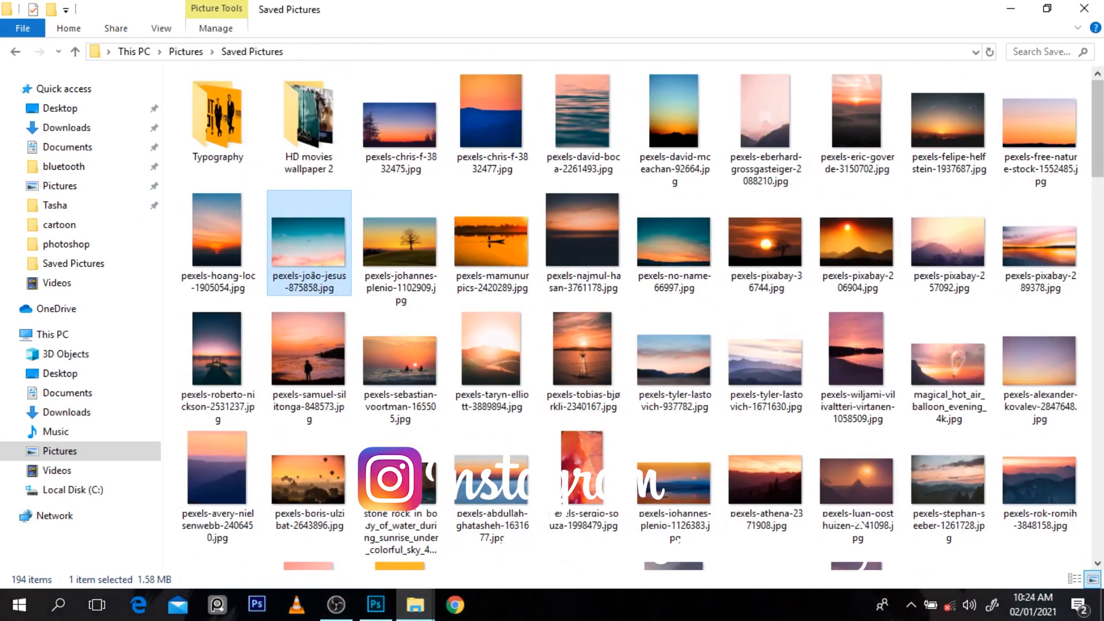
Step: Switch to File Explorer and open the options for the turquoise-and-pink sky image in the Saved Pictures folder
right_click(327, 273)
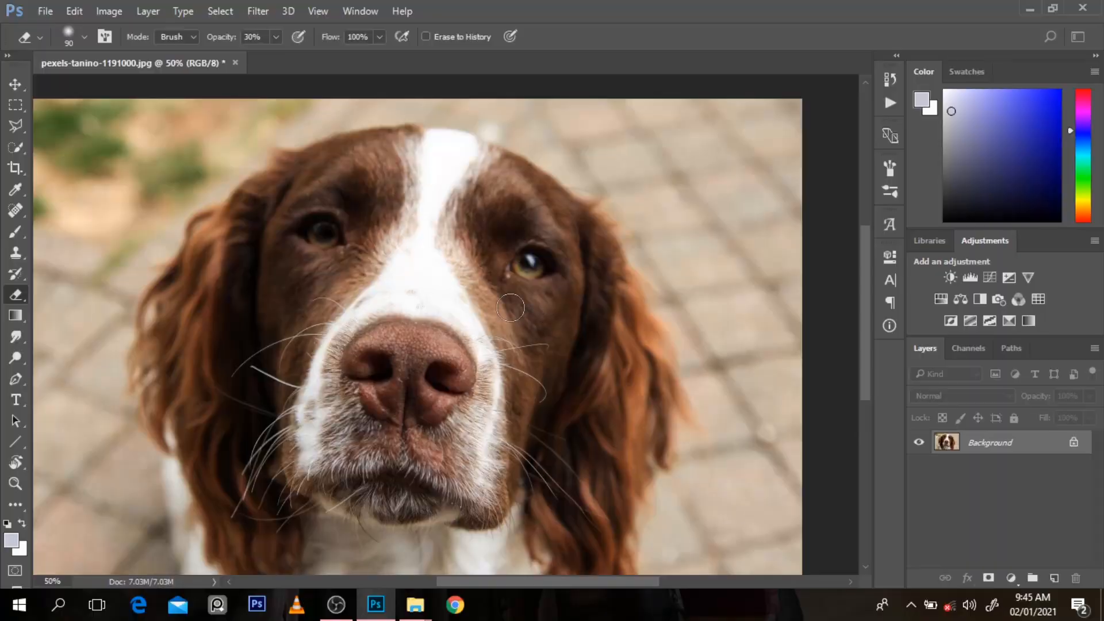
Step: Examine the dog's fur and head edges against the background at different magnifications, with the Pen tool active
left_click(502, 284, "alt")
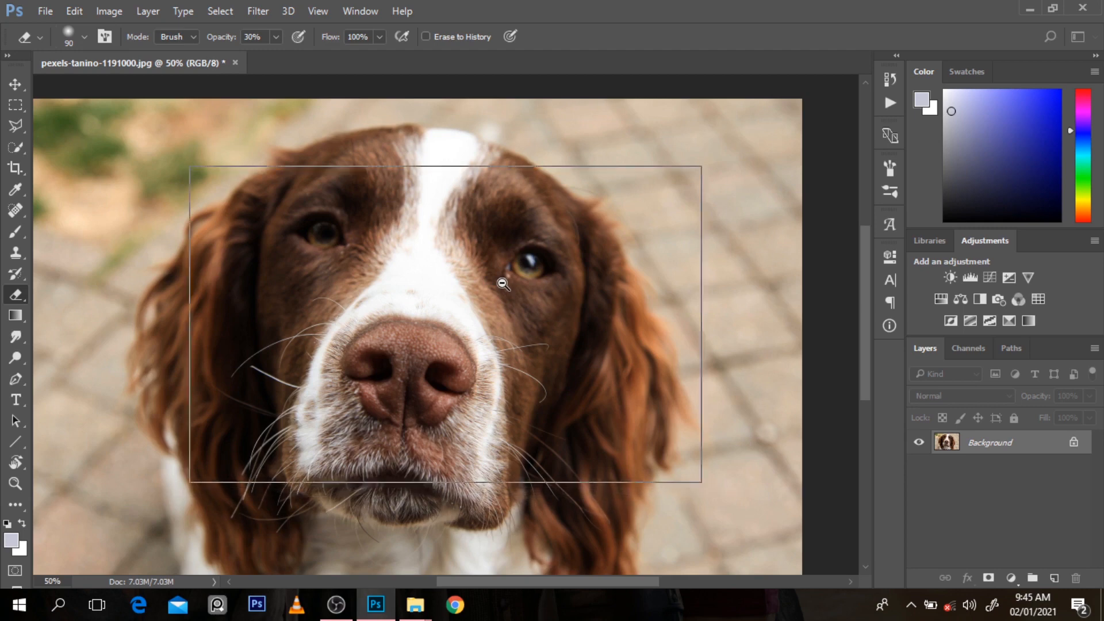
key("p")
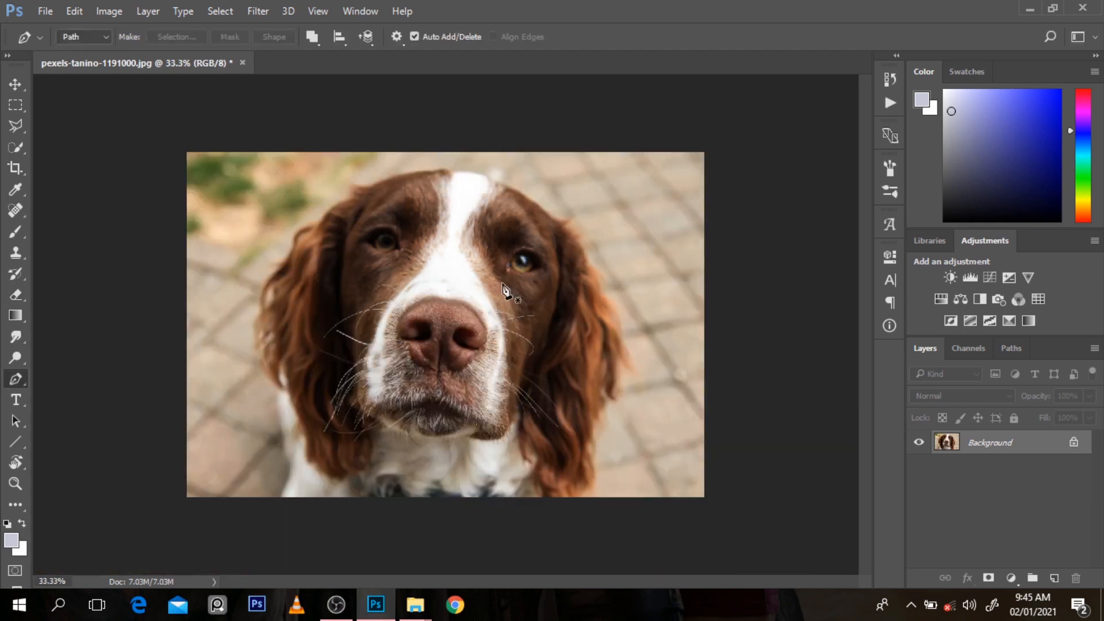
left_click(443, 190, "ctrl")
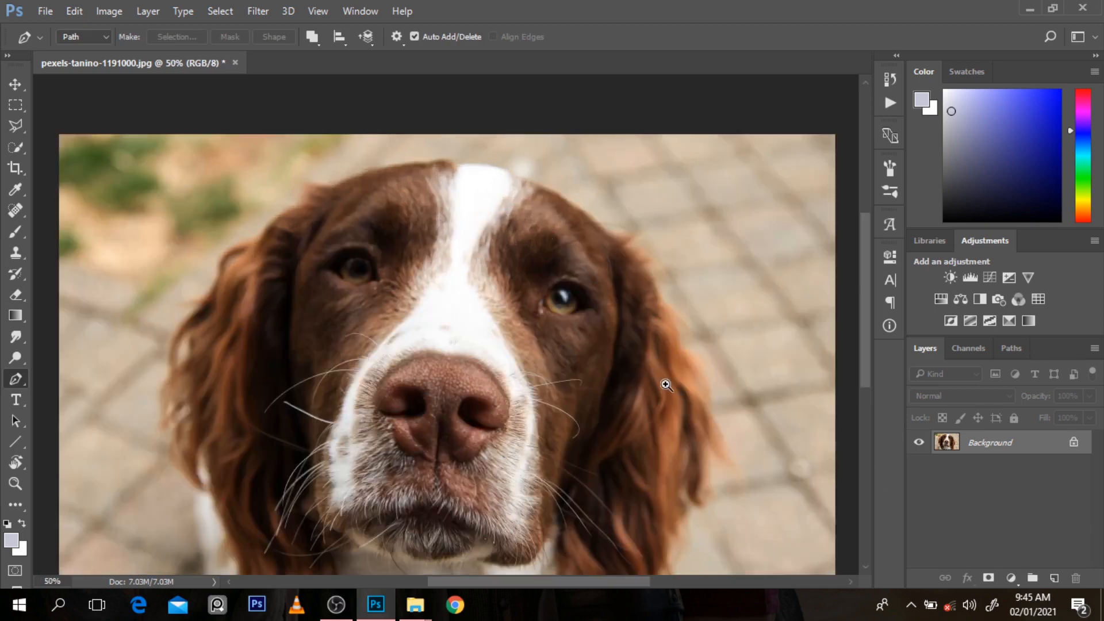
left_click(651, 260, "ctrl")
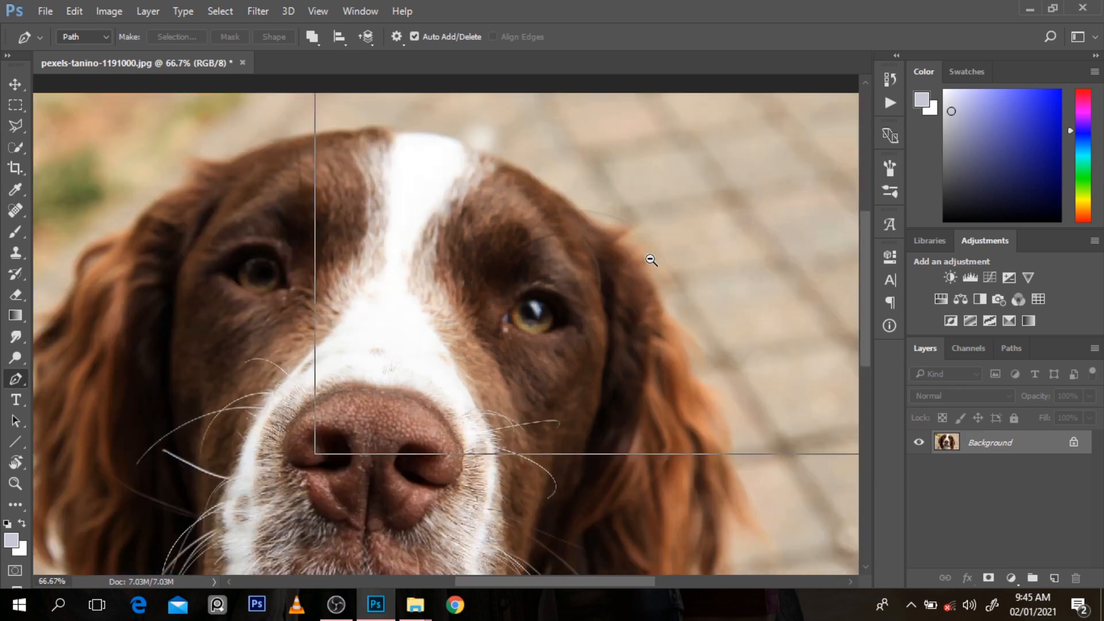
left_click(651, 260, "ctrl+alt")
left_click(651, 260, "ctrl+alt")
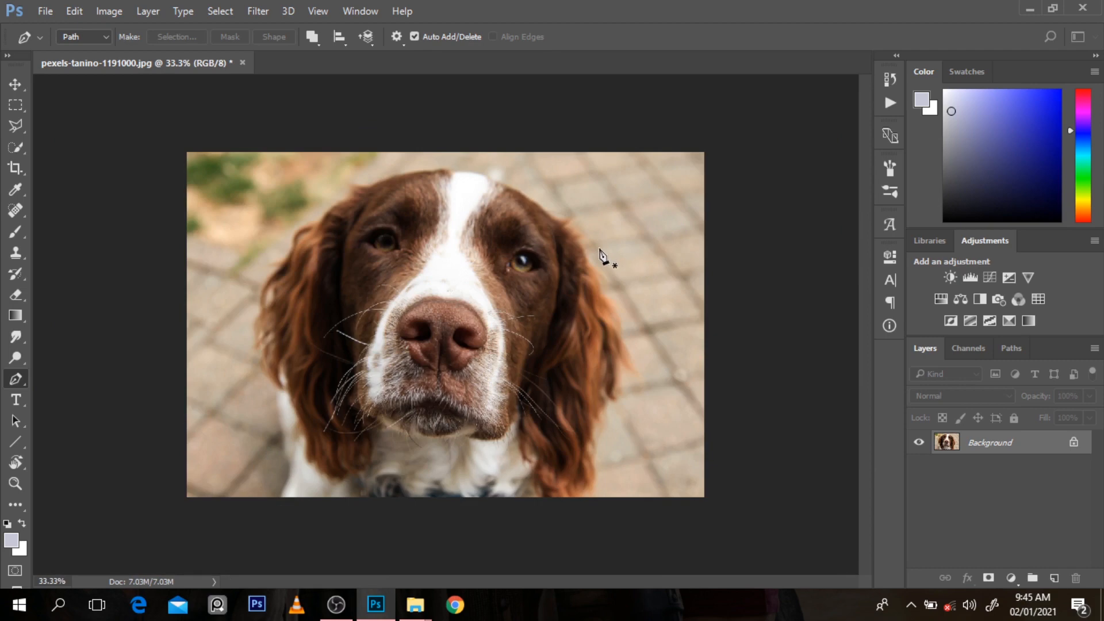
left_click(575, 243, "ctrl")
left_click(576, 244, "ctrl")
left_click(576, 244, "ctrl")
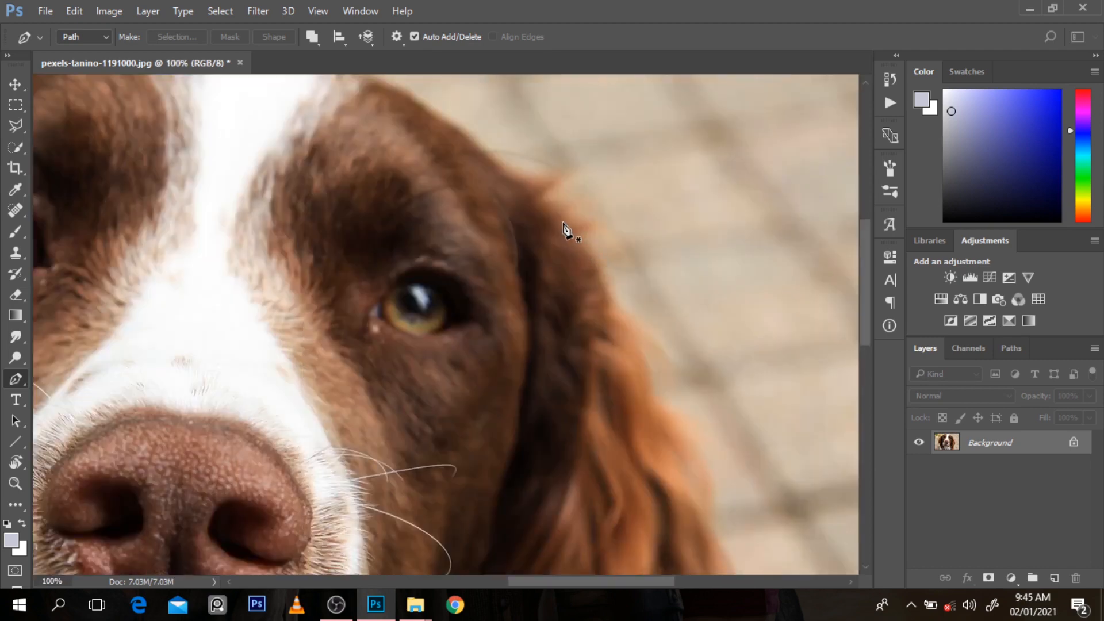
left_click(533, 198, "ctrl+alt")
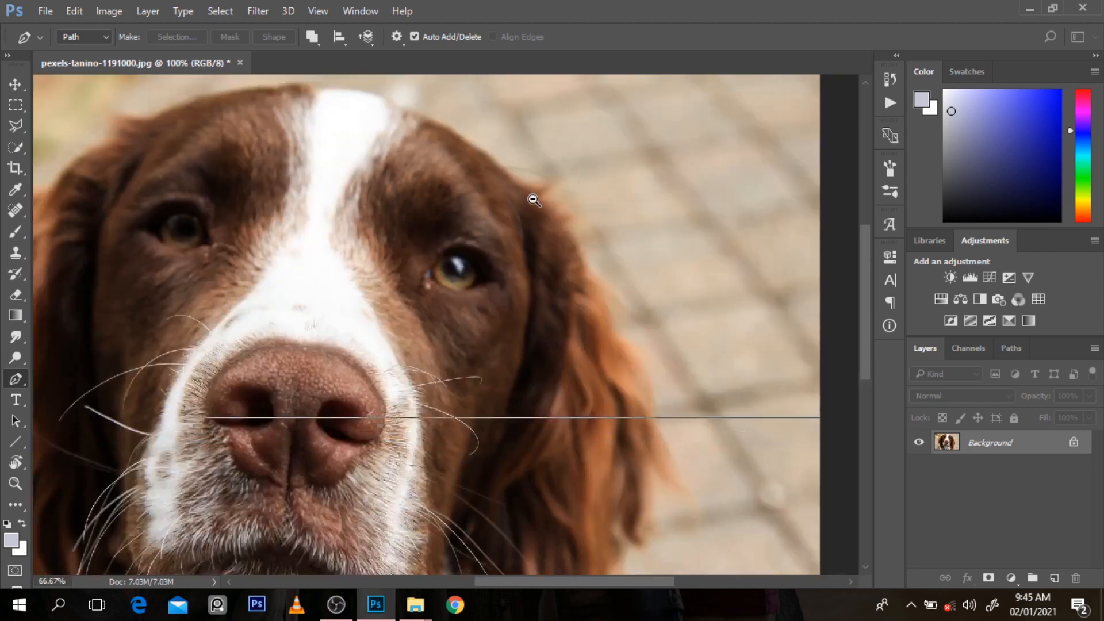
left_click(533, 200, "ctrl+alt")
left_click(534, 200, "ctrl+alt")
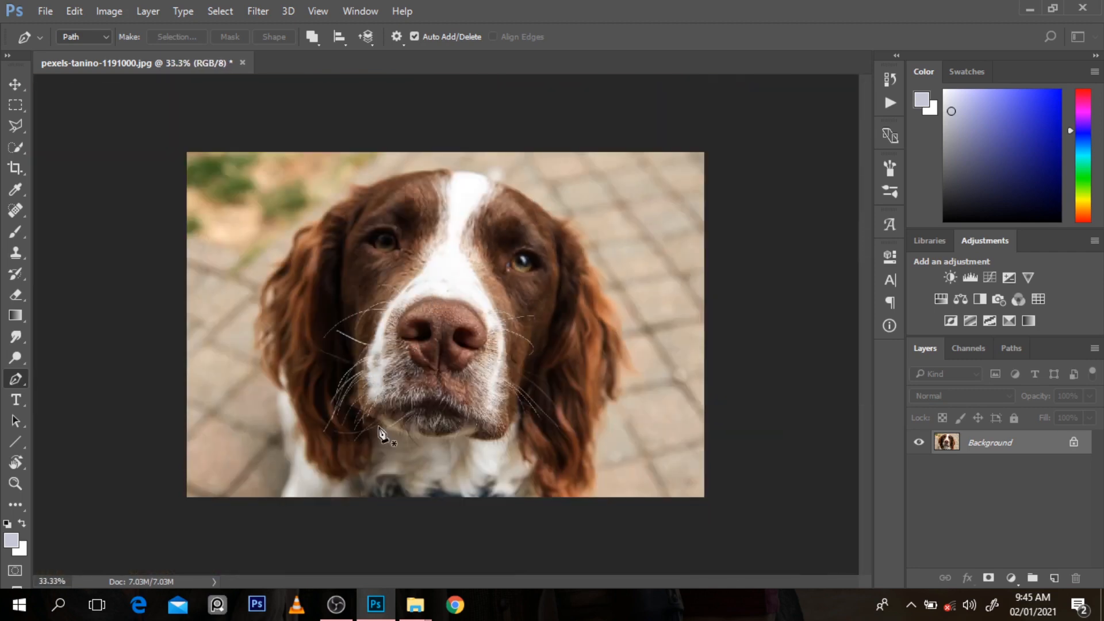
Step: Place the first Pen anchor just below the photo, beneath the dog's left-hand shoulder
left_click(282, 493, "ctrl")
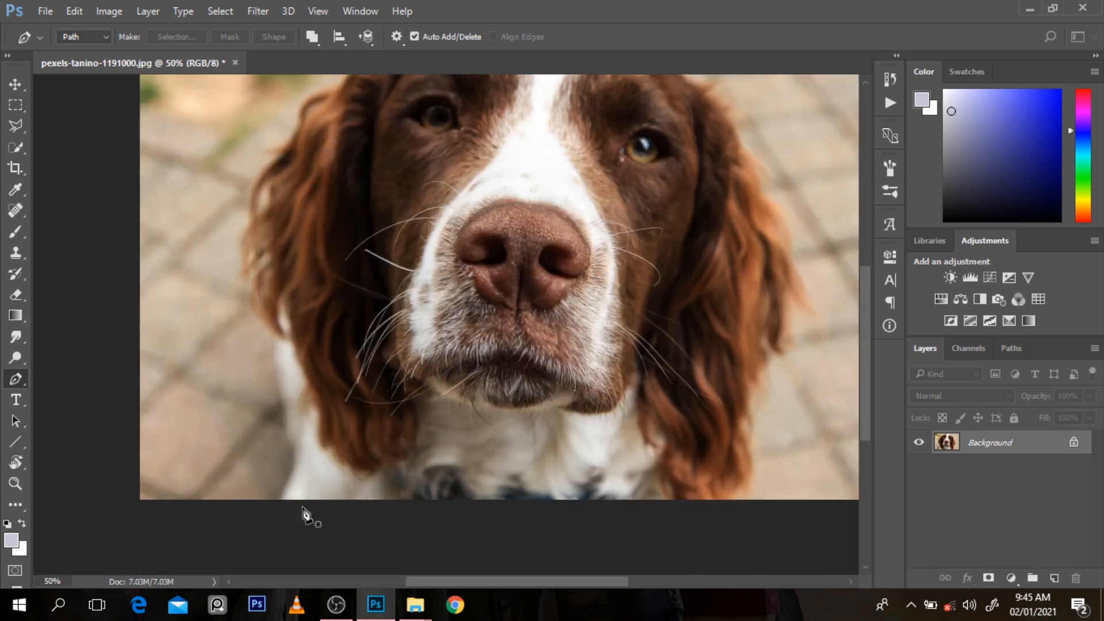
left_click(275, 516)
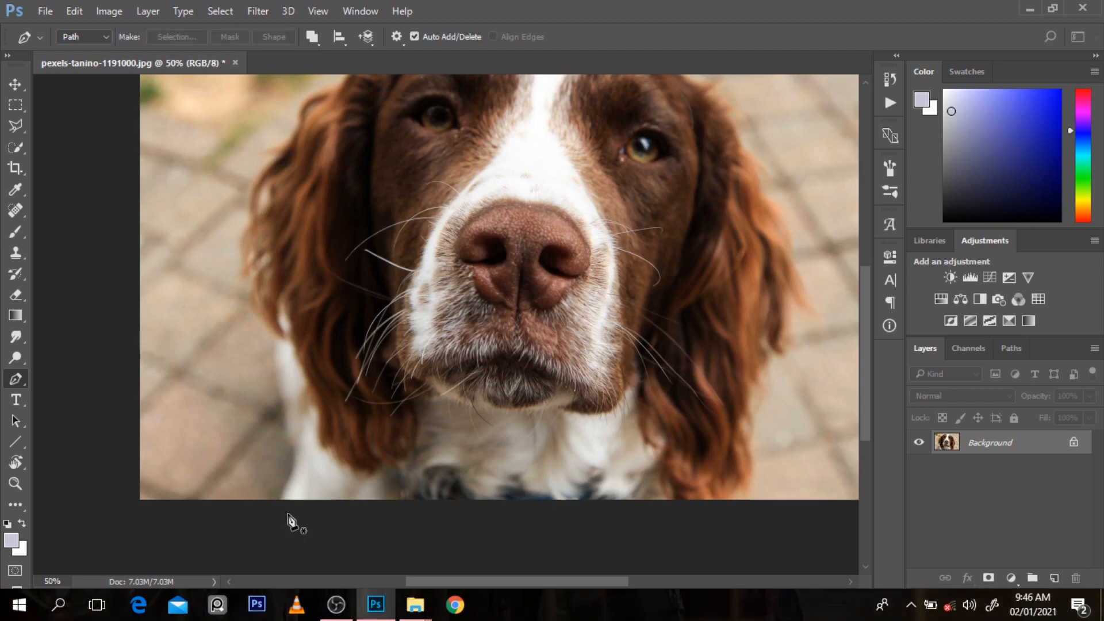
key("ctrl+z")
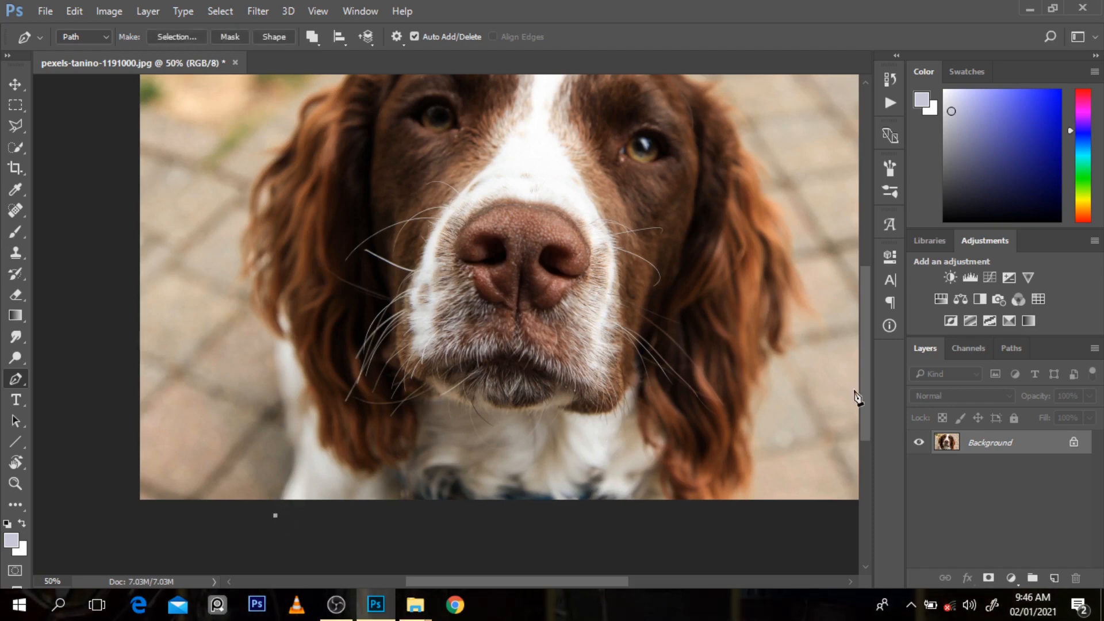
left_click_drag(857, 396, 866, 353)
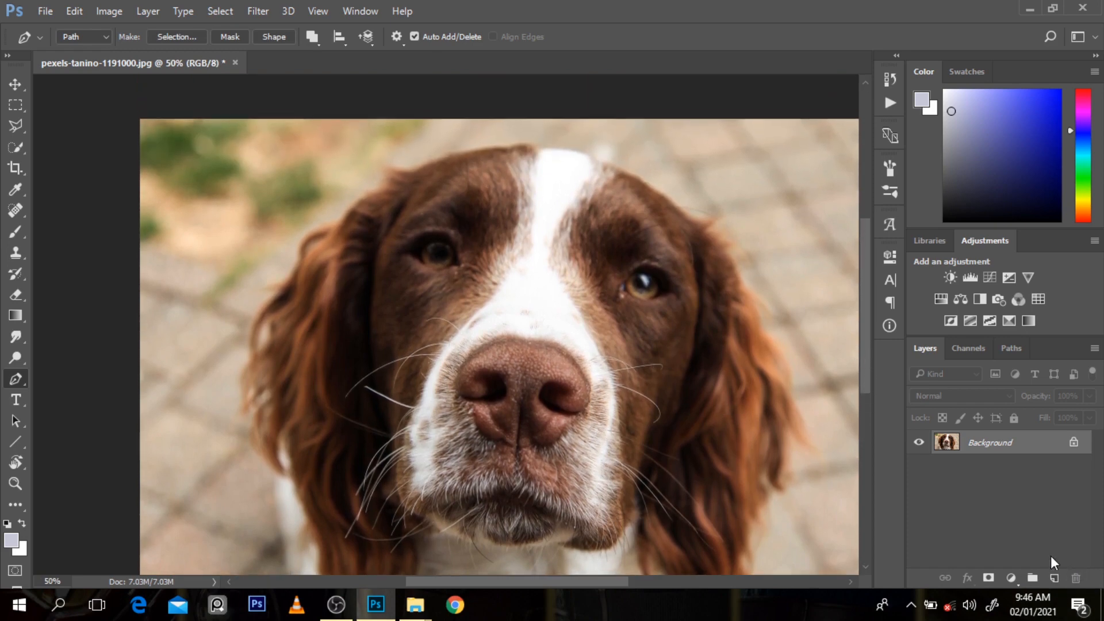
Step: Duplicate the Background layer, hiding the original, and add a layer filled with golden yellow beneath the copy
key("ctrl+j")
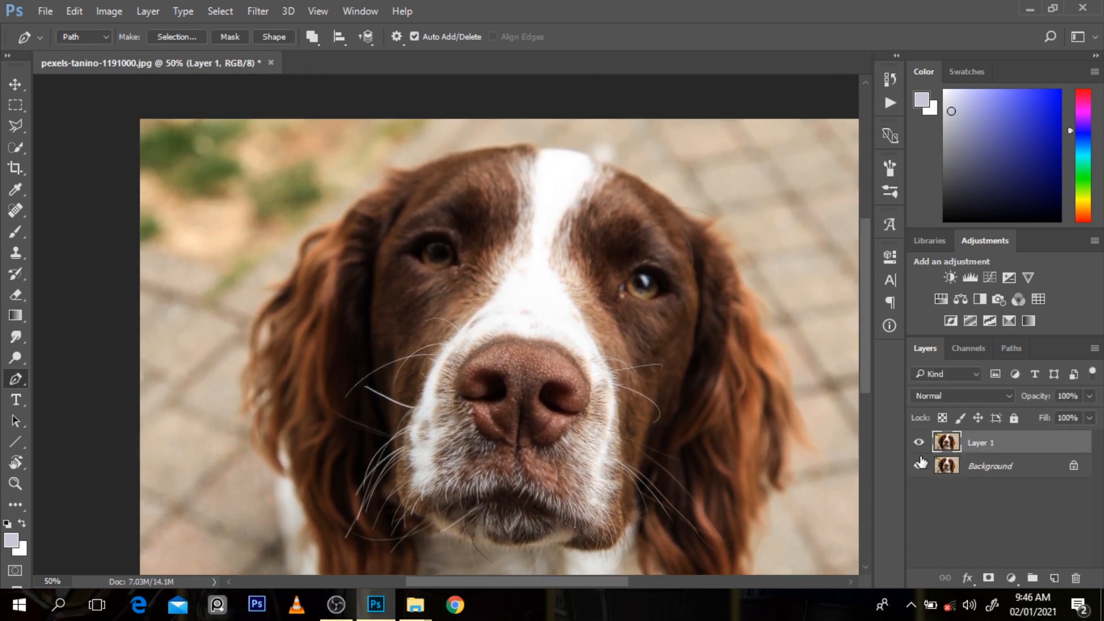
left_click(975, 470)
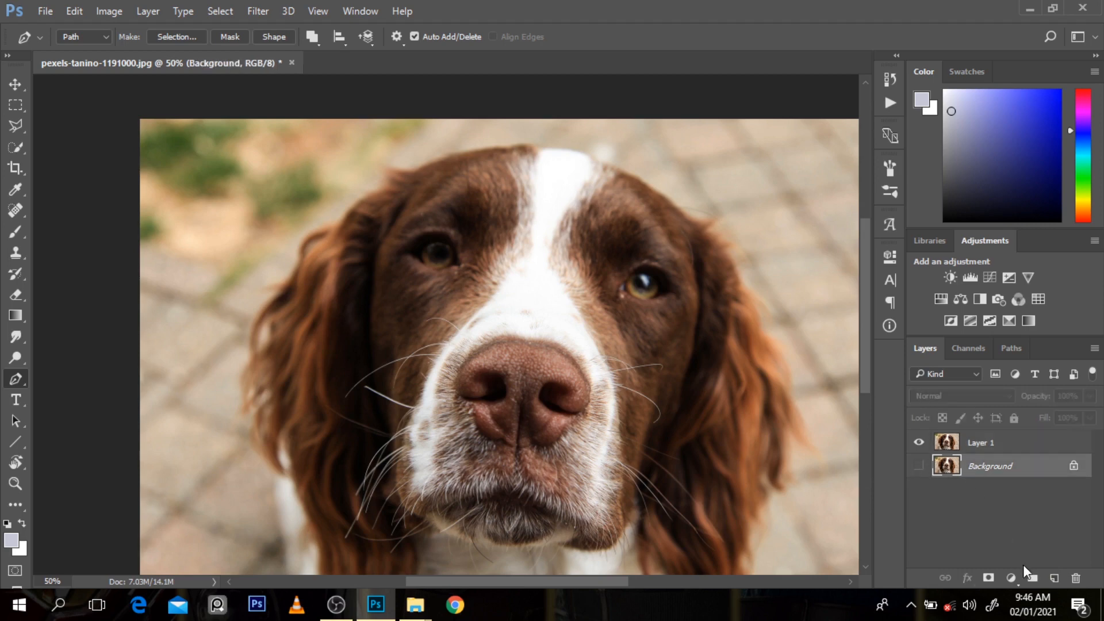
left_click(1054, 579)
left_click(1082, 202)
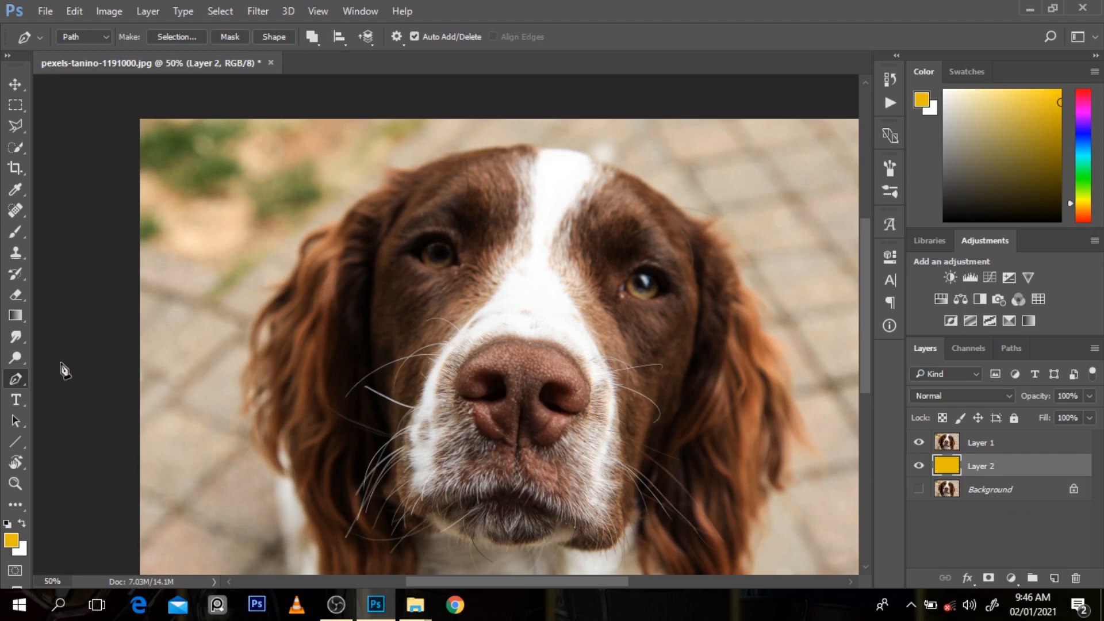
Step: Set up the Background Eraser Tool with brush size 200 and make Layer 1 the active layer
left_click(12, 294)
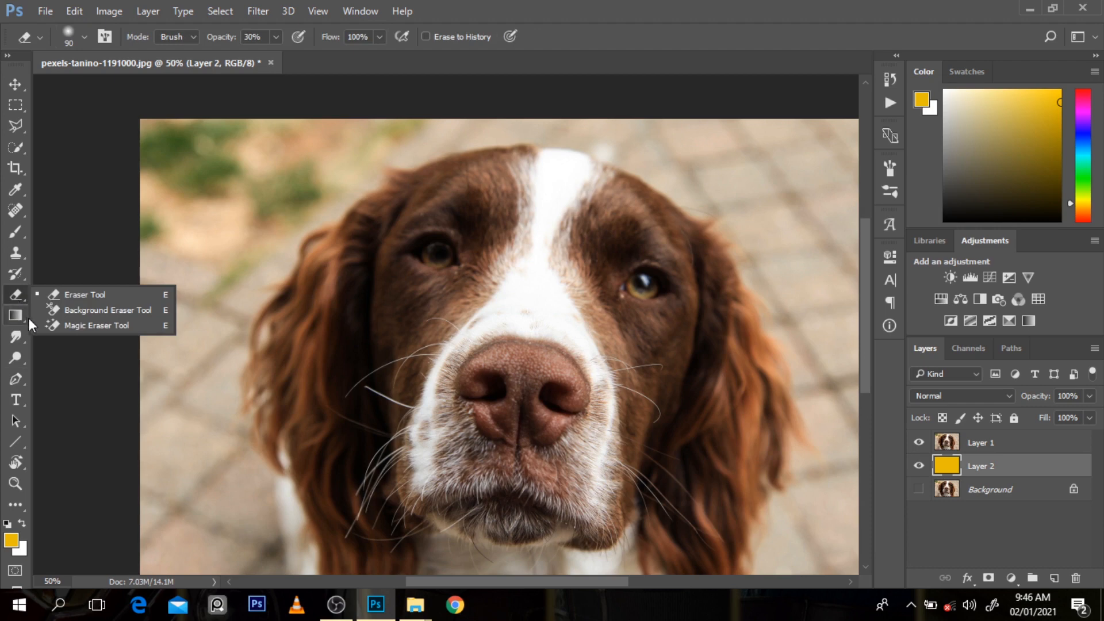
left_click(49, 308)
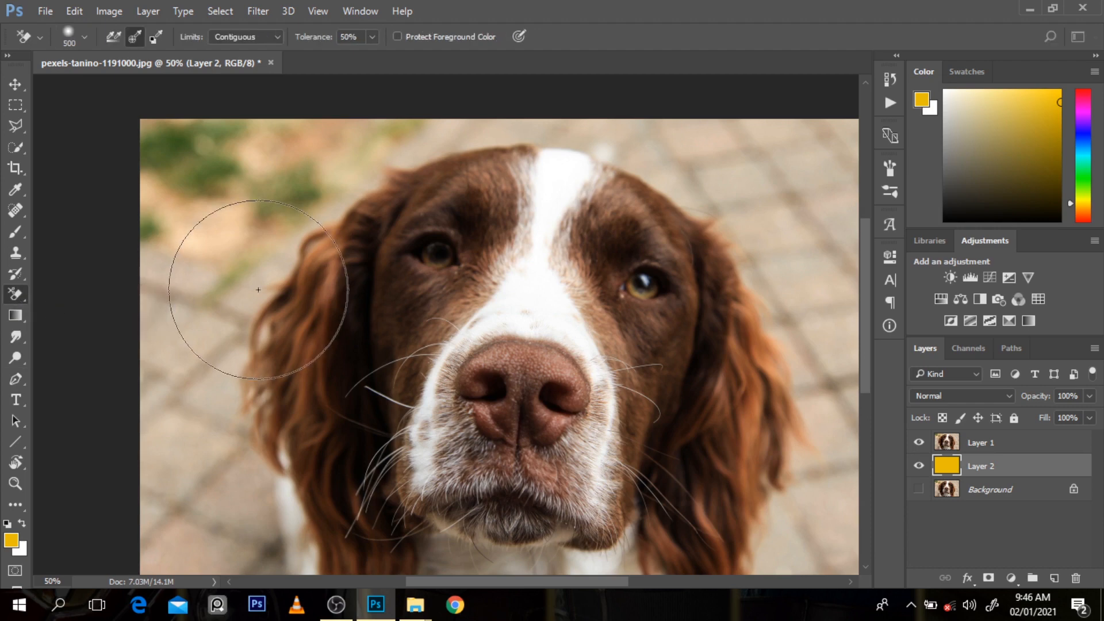
key("bracketleft")
key("bracketleft")
key("bracketleft")
key("bracketleft")
key("bracketleft")
key("bracketleft")
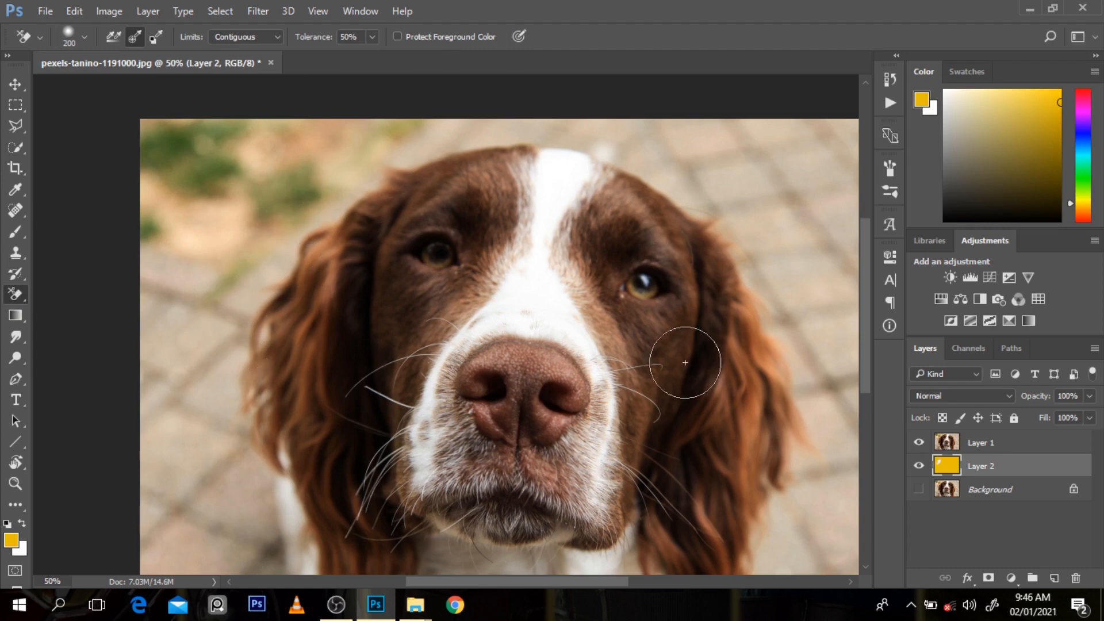
left_click(982, 452)
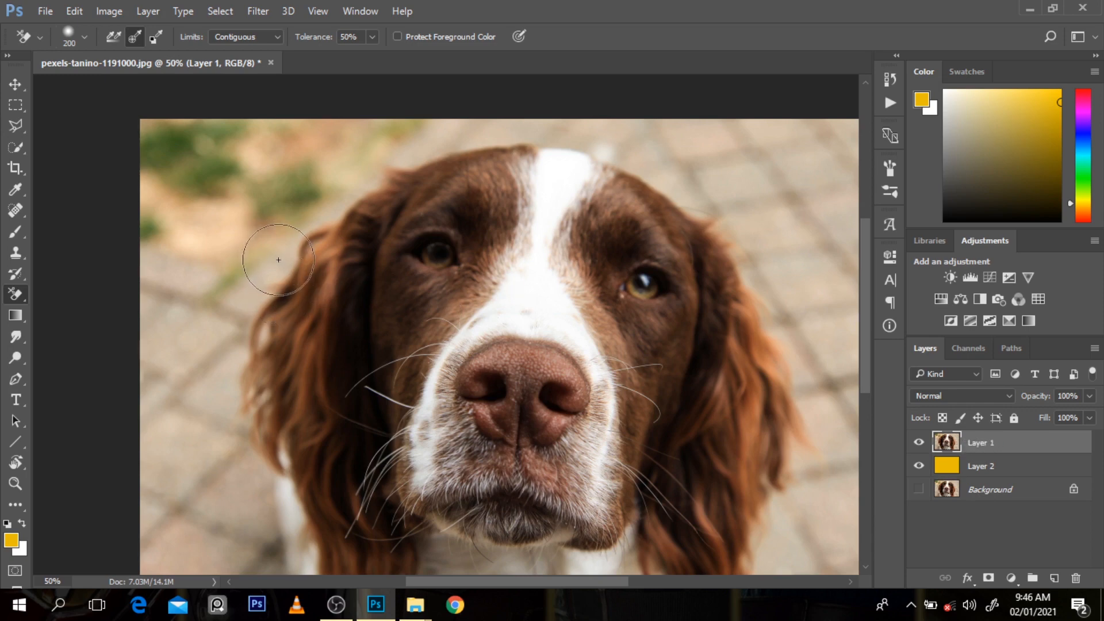
Step: Undo the last erasure, set the eraser tolerance to 30%, and erase the background along the head's top and right-hand ear
key("ctrl+z")
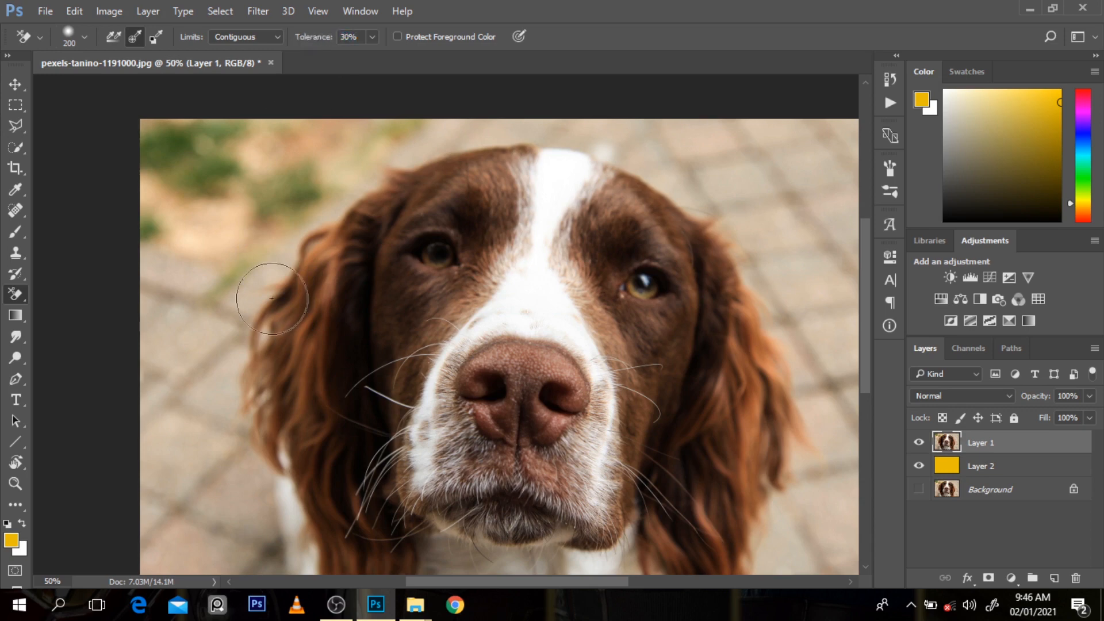
left_click(273, 266)
mouse_move(293, 239)
left_mouse_down()
mouse_move(392, 174)
mouse_move(453, 153)
mouse_move(570, 149)
mouse_move(664, 192)
mouse_move(618, 180)
mouse_move(571, 139)
mouse_move(597, 140)
mouse_move(686, 185)
mouse_move(751, 252)
mouse_move(779, 302)
mouse_move(744, 267)
mouse_move(822, 418)
mouse_move(813, 328)
mouse_move(838, 403)
left_mouse_up()
key("ctrl+z")
left_click_drag(863, 331, 863, 358)
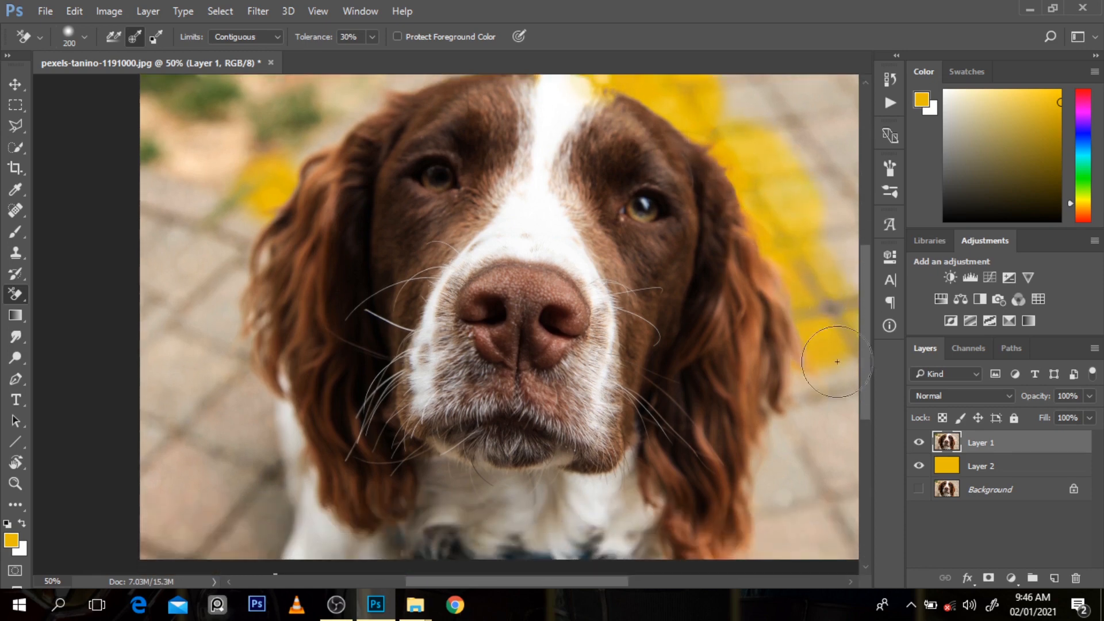
left_click(803, 401)
left_click_drag(804, 401, 787, 440)
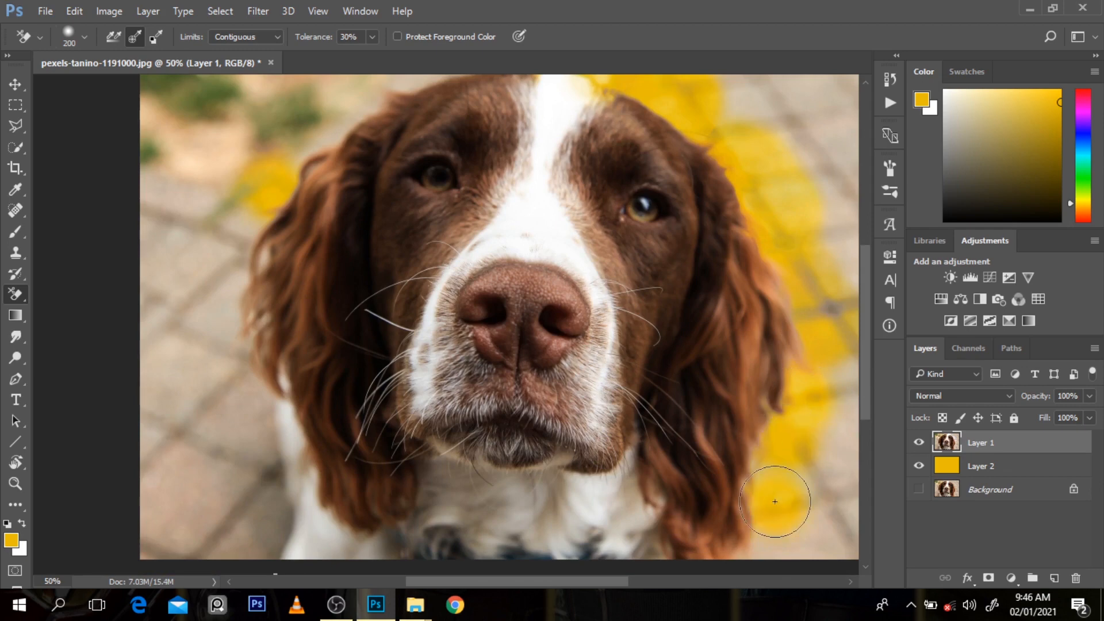
mouse_move(775, 502)
left_mouse_down()
mouse_move(766, 461)
mouse_move(766, 546)
mouse_move(719, 530)
left_mouse_up()
Step: Erase the background beside the dog's left-hand shoulder and ear, up to the upper-left edge of its head
left_click_drag(302, 532, 278, 540)
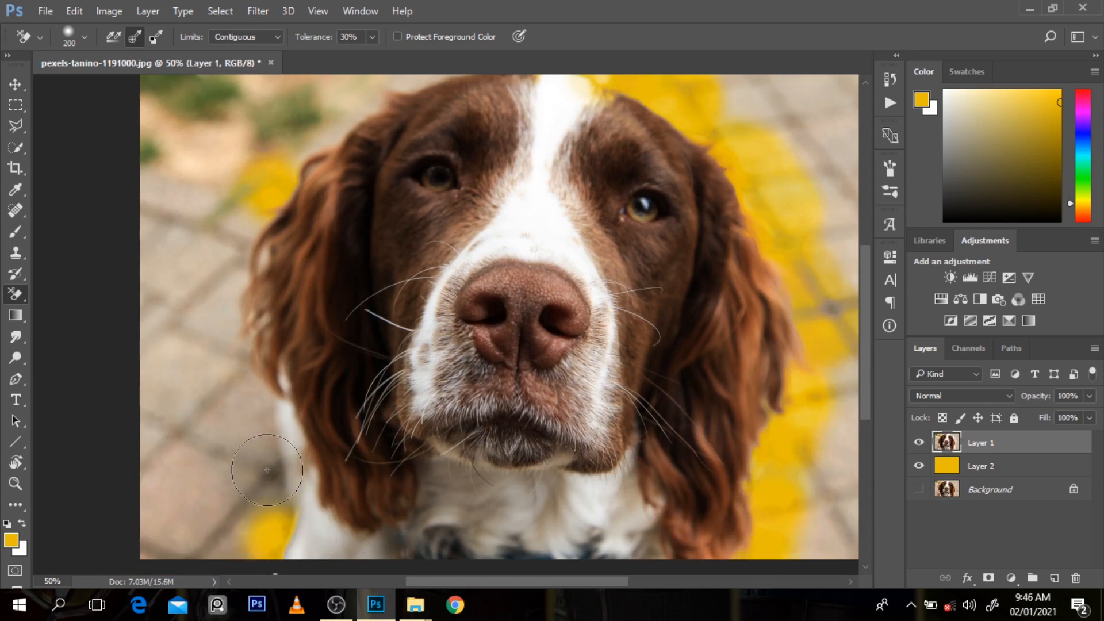
left_click_drag(267, 470, 255, 451)
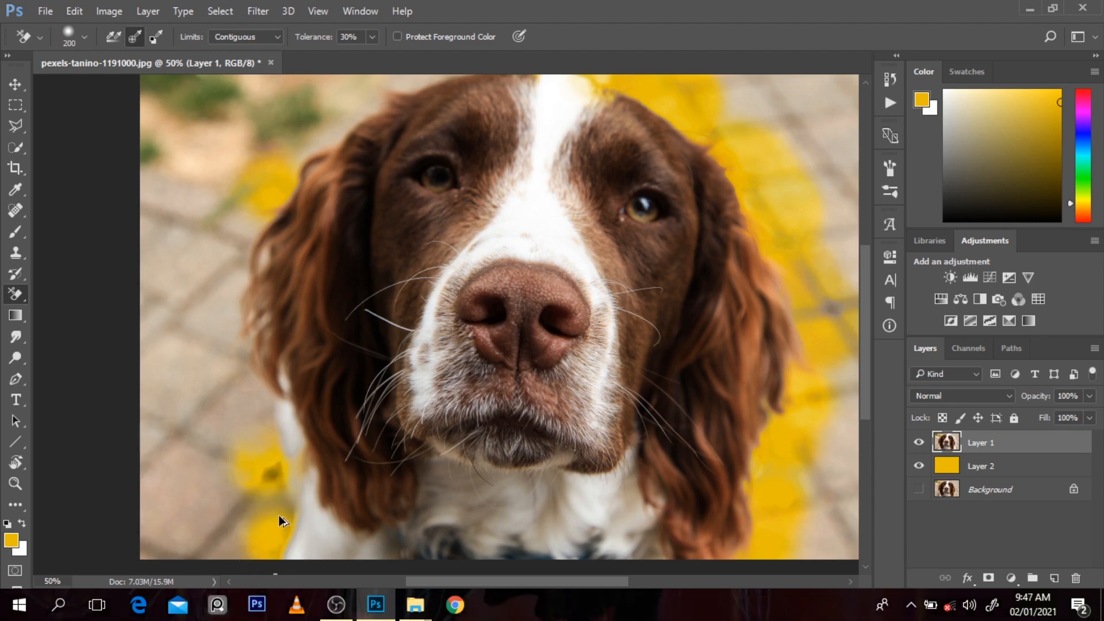
key("ctrl+z")
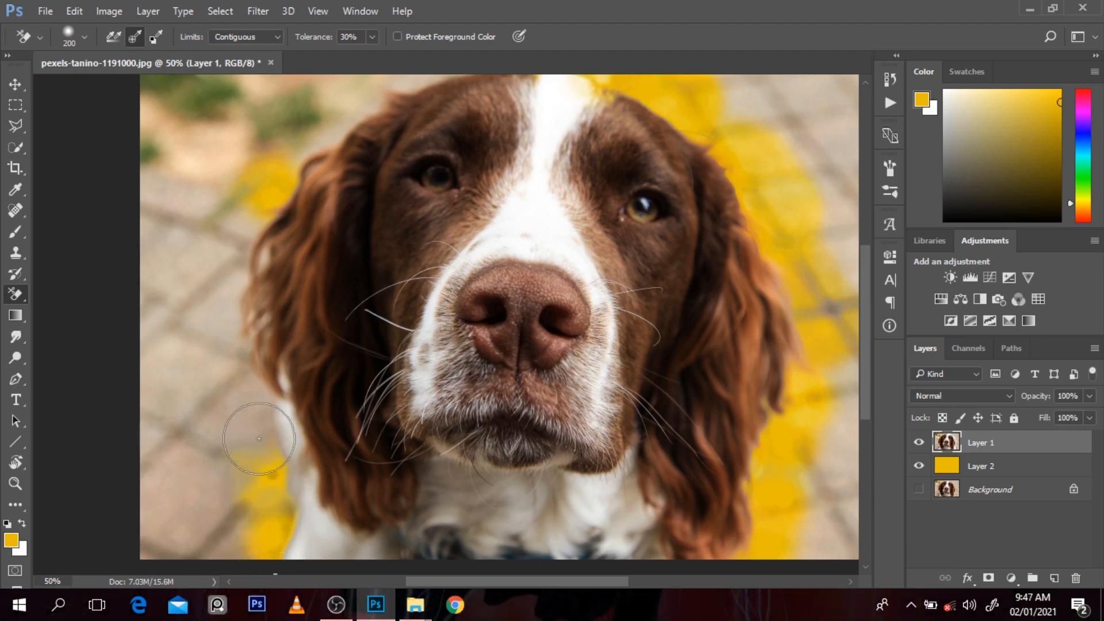
mouse_move(237, 355)
left_mouse_down()
mouse_move(246, 456)
mouse_move(218, 356)
left_mouse_up()
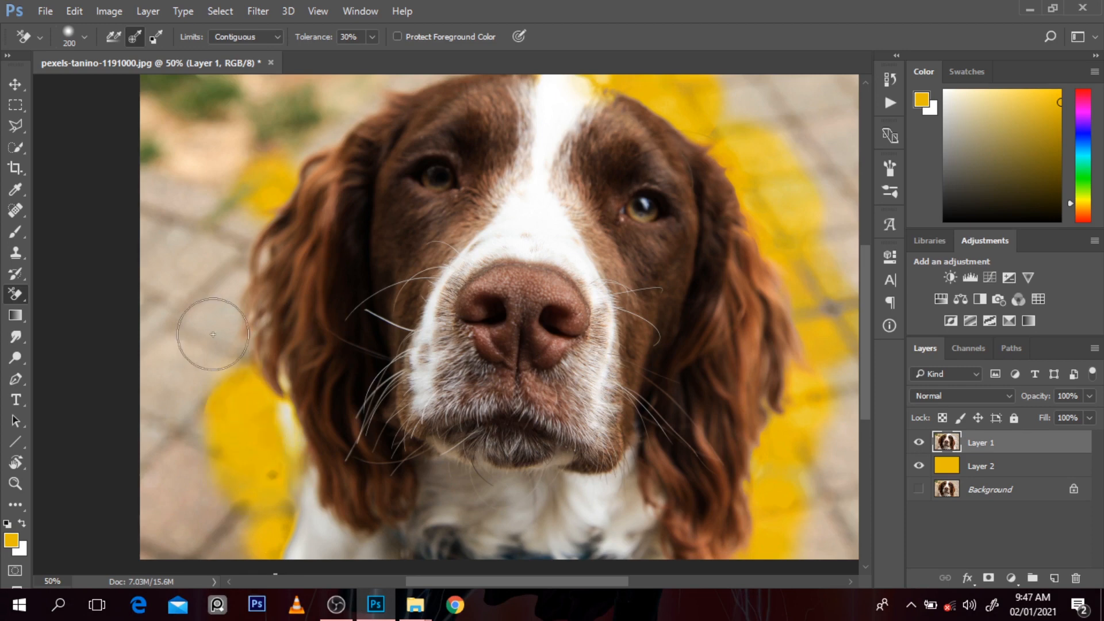
mouse_move(226, 289)
left_mouse_down()
mouse_move(219, 368)
mouse_move(220, 286)
mouse_move(218, 299)
mouse_move(243, 203)
mouse_move(248, 194)
mouse_move(208, 303)
mouse_move(269, 159)
mouse_move(330, 124)
mouse_move(250, 191)
mouse_move(243, 225)
left_mouse_up()
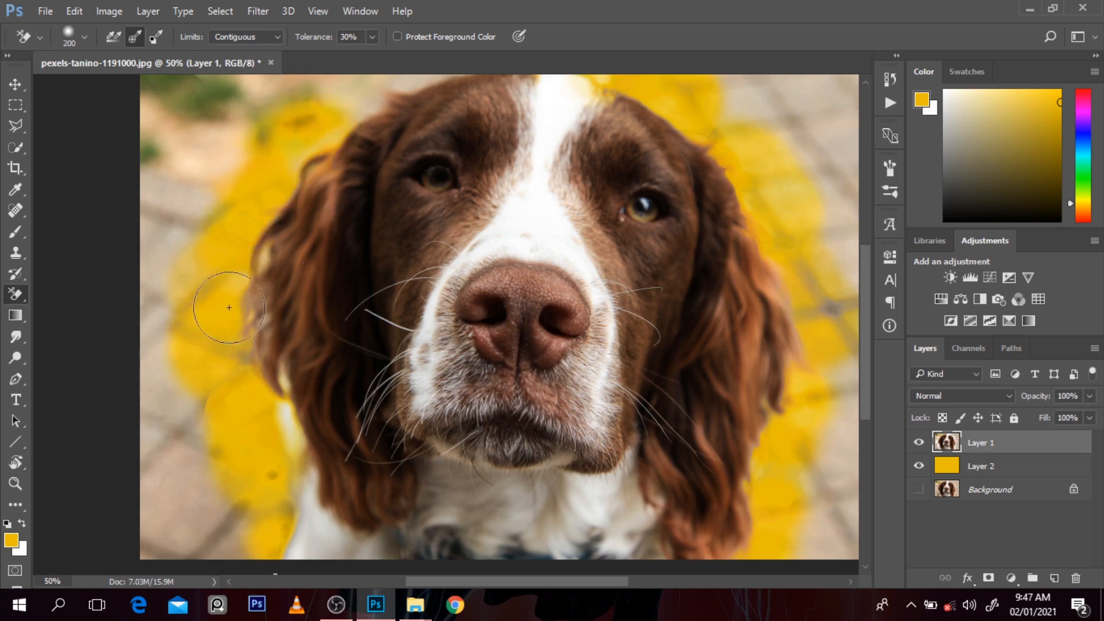
mouse_move(229, 308)
left_mouse_down()
mouse_move(238, 287)
mouse_move(235, 355)
mouse_move(250, 400)
mouse_move(282, 416)
mouse_move(273, 486)
mouse_move(304, 515)
mouse_move(308, 566)
mouse_move(287, 489)
mouse_move(282, 522)
mouse_move(243, 525)
mouse_move(218, 501)
mouse_move(243, 534)
mouse_move(239, 565)
mouse_move(191, 427)
left_mouse_up()
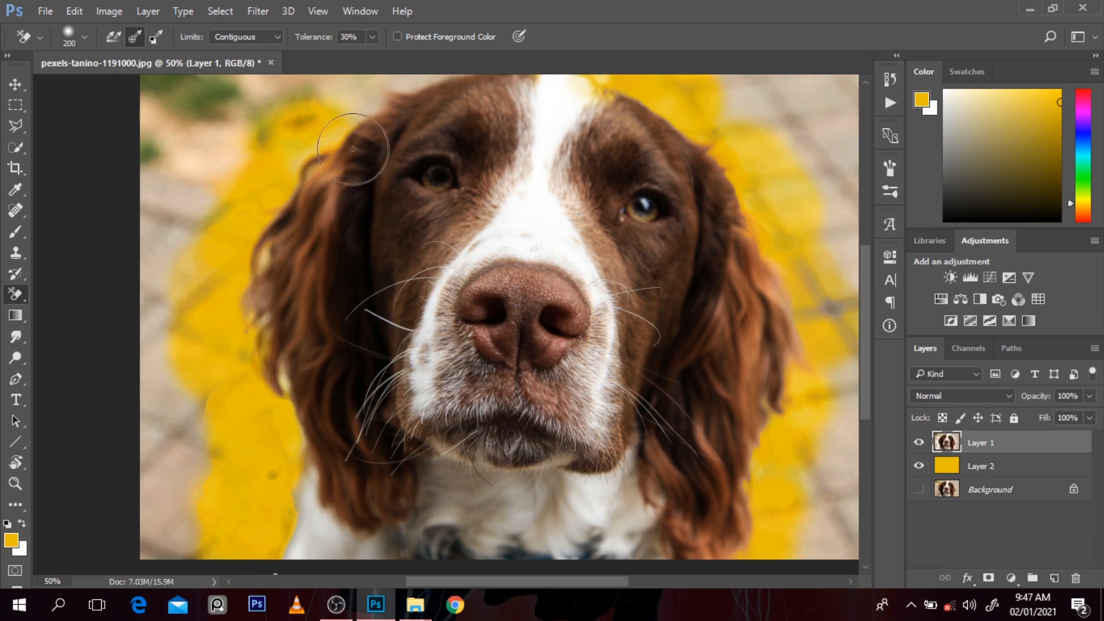
mouse_move(363, 115)
left_mouse_down()
mouse_move(370, 92)
mouse_move(406, 85)
mouse_move(357, 98)
left_mouse_up()
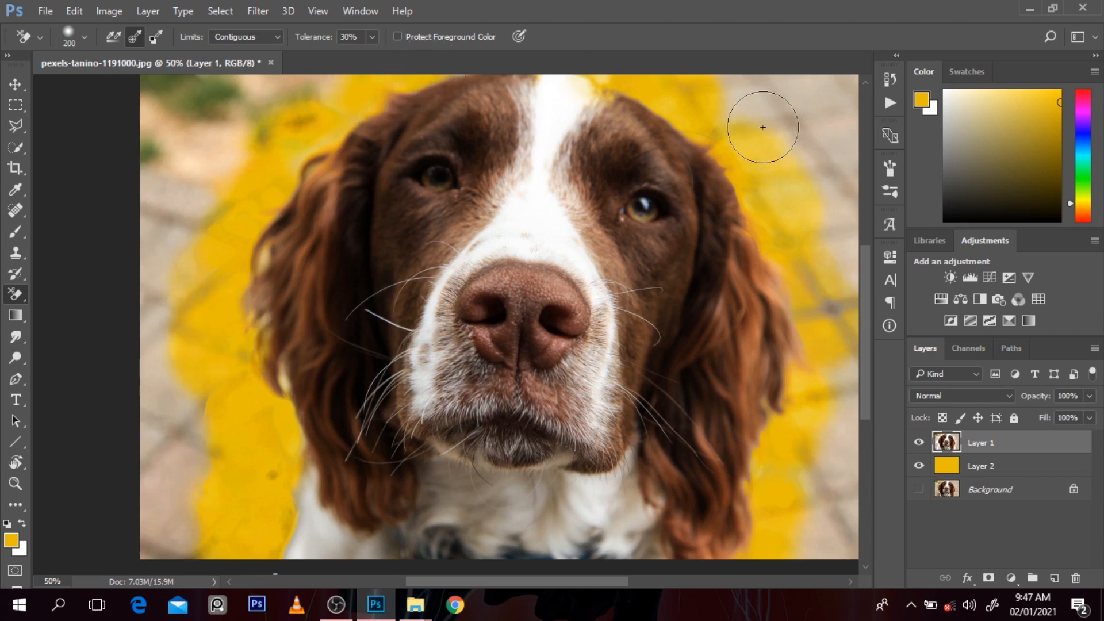
Step: Erase more background beside the right-hand ear, enlarging the eraser to 300 for the lower area
mouse_move(763, 127)
left_mouse_down()
mouse_move(729, 129)
mouse_move(681, 106)
mouse_move(794, 248)
mouse_move(782, 240)
mouse_move(837, 350)
mouse_move(835, 451)
mouse_move(790, 435)
mouse_move(771, 475)
left_mouse_up()
key("ctrl+minus")
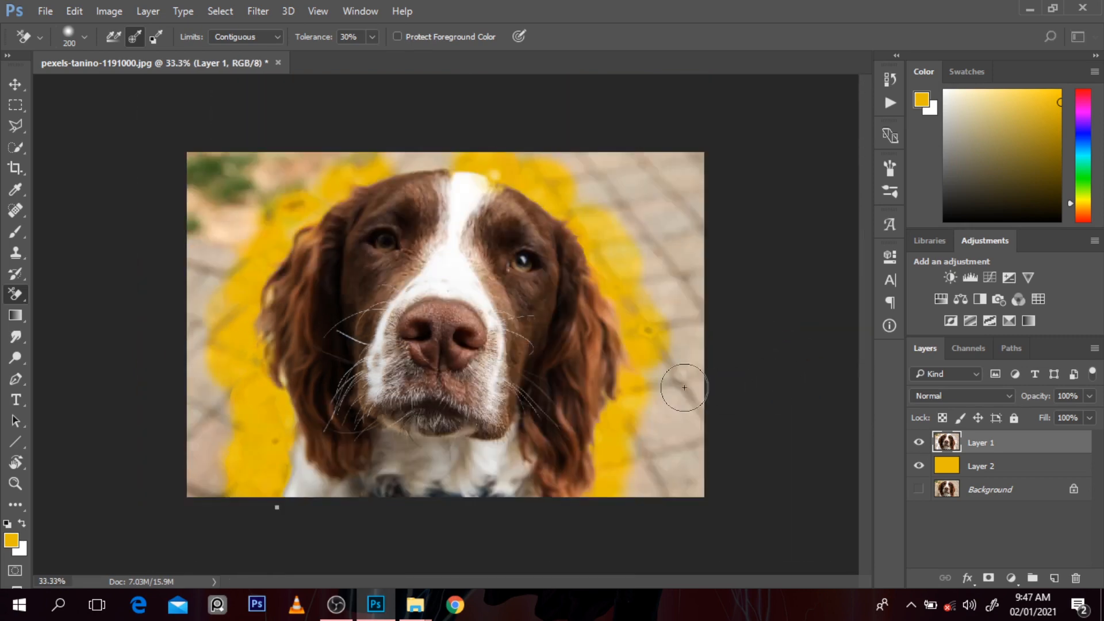
key("bracketright")
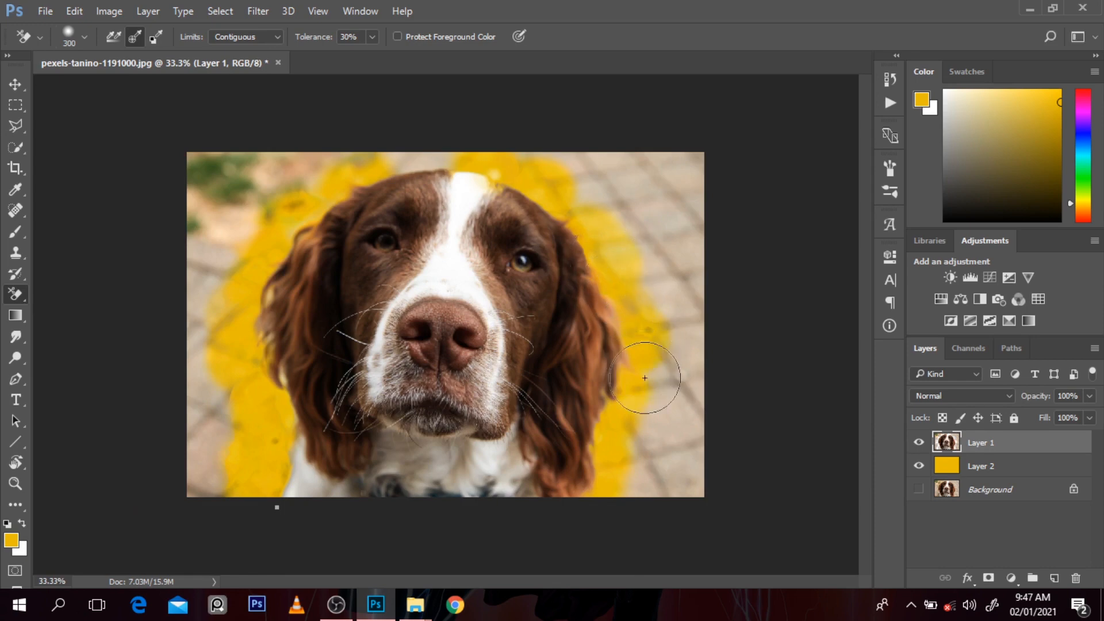
mouse_move(655, 391)
left_mouse_down()
mouse_move(630, 507)
mouse_move(657, 393)
mouse_move(678, 424)
left_mouse_up()
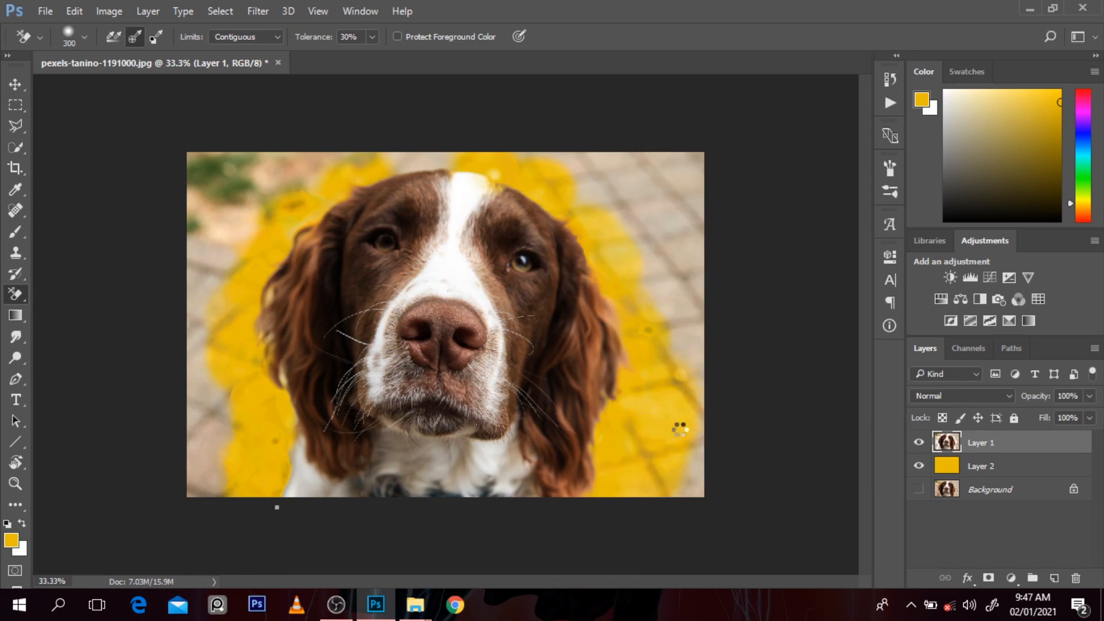
Step: Check the erased edges without Layer 2, reset the colours to their defaults, and fill Layer 2 with black
left_click(919, 466)
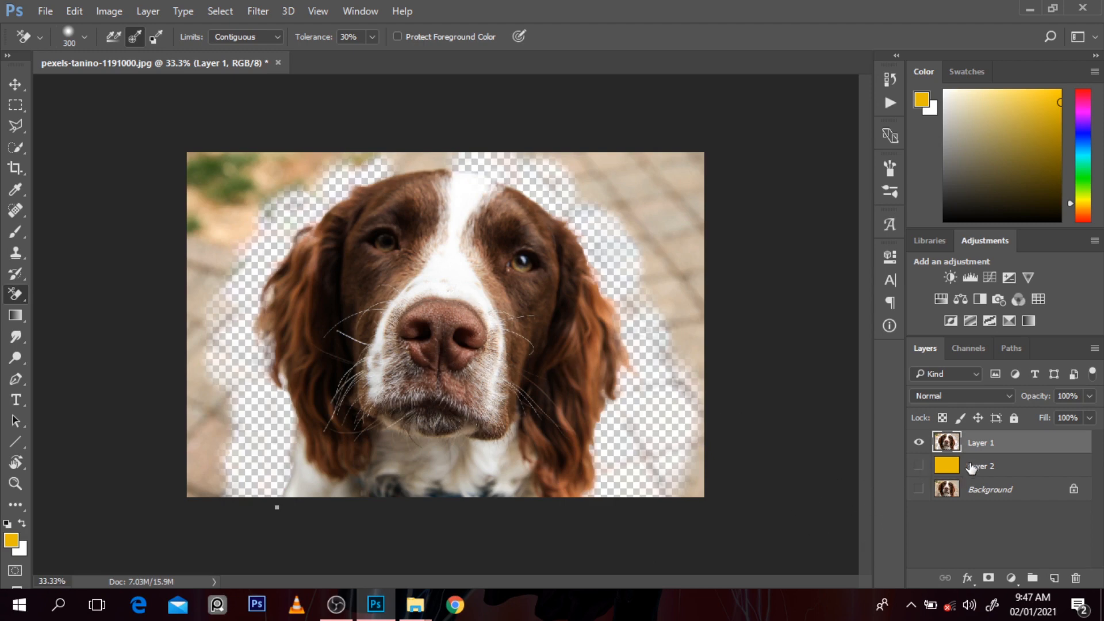
left_click(919, 467)
key("d")
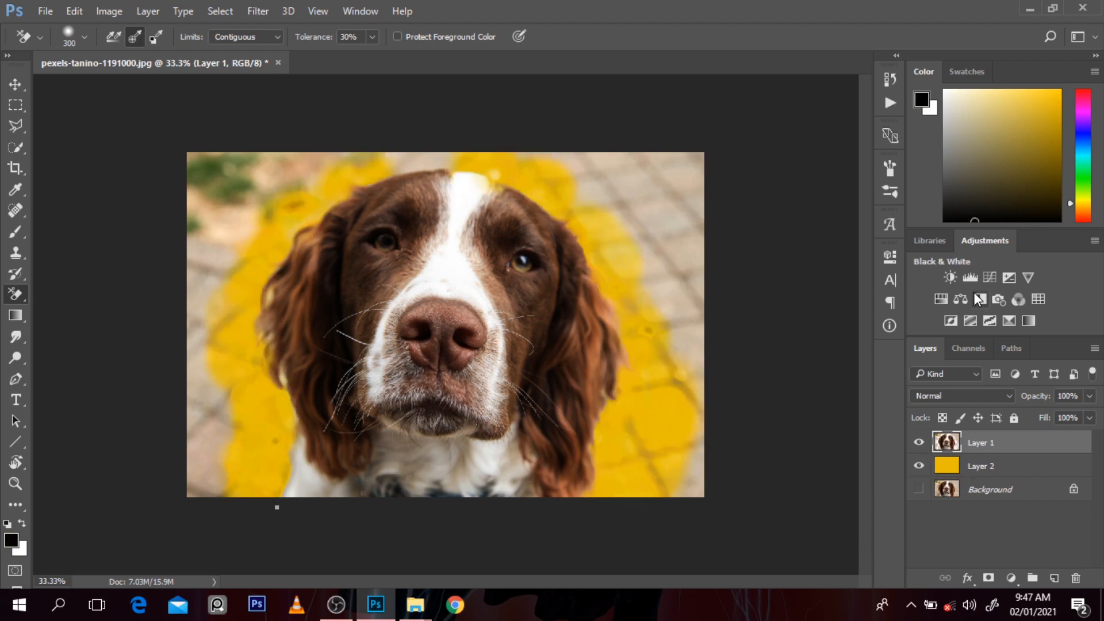
left_click(978, 469)
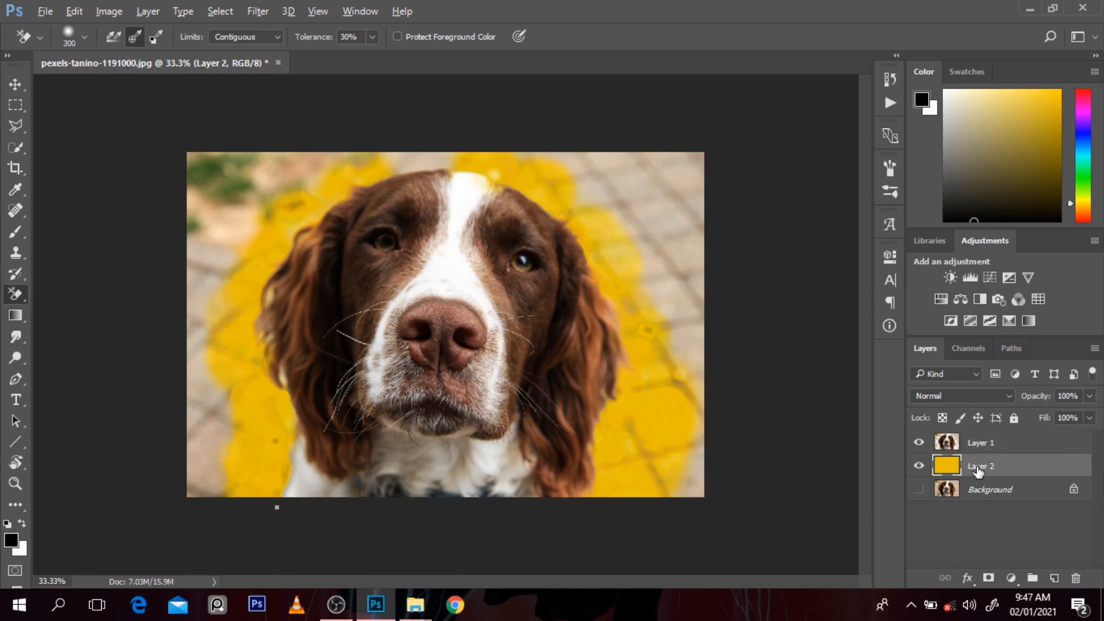
key("alt+BackSpace")
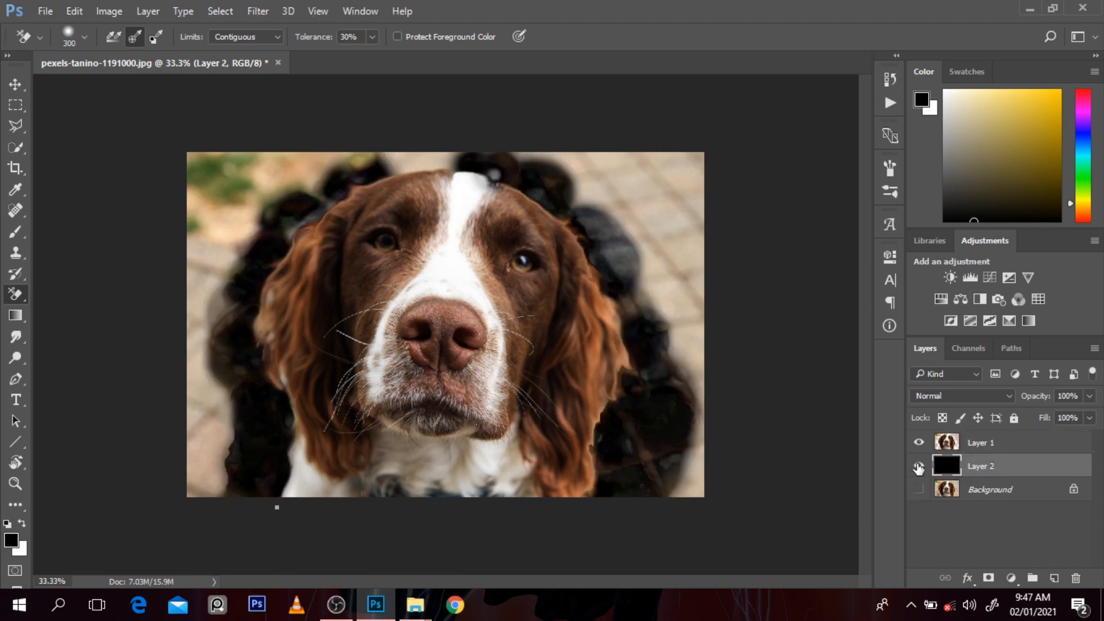
Step: Make Layer 1 active, hide Layer 2, and discard the unfinished Pen path below the photo
left_click(607, 356)
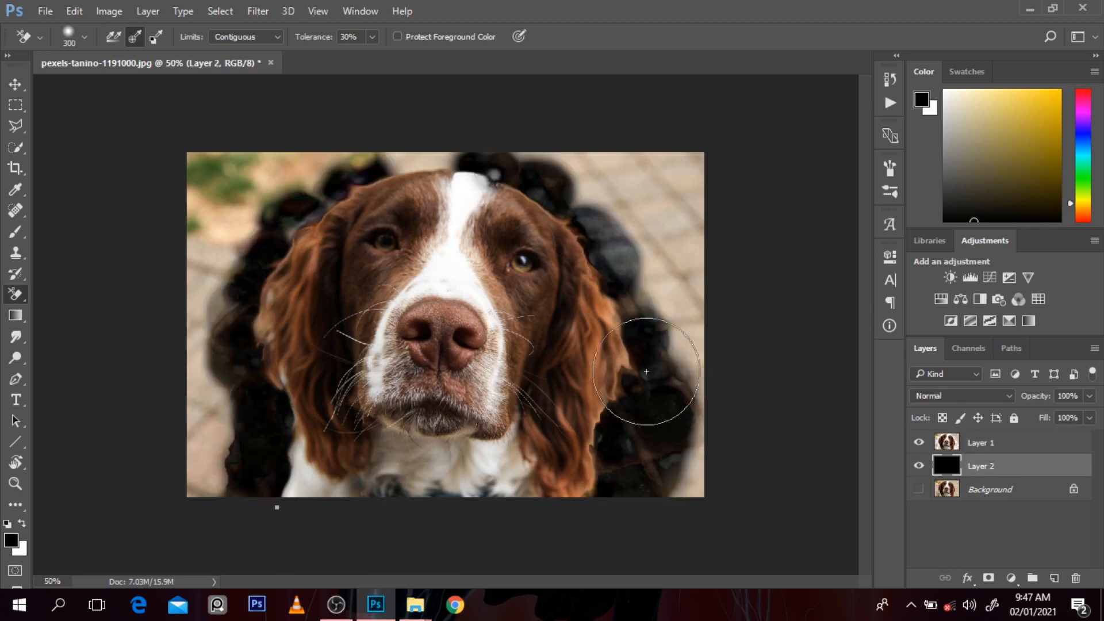
left_click(692, 395, "alt")
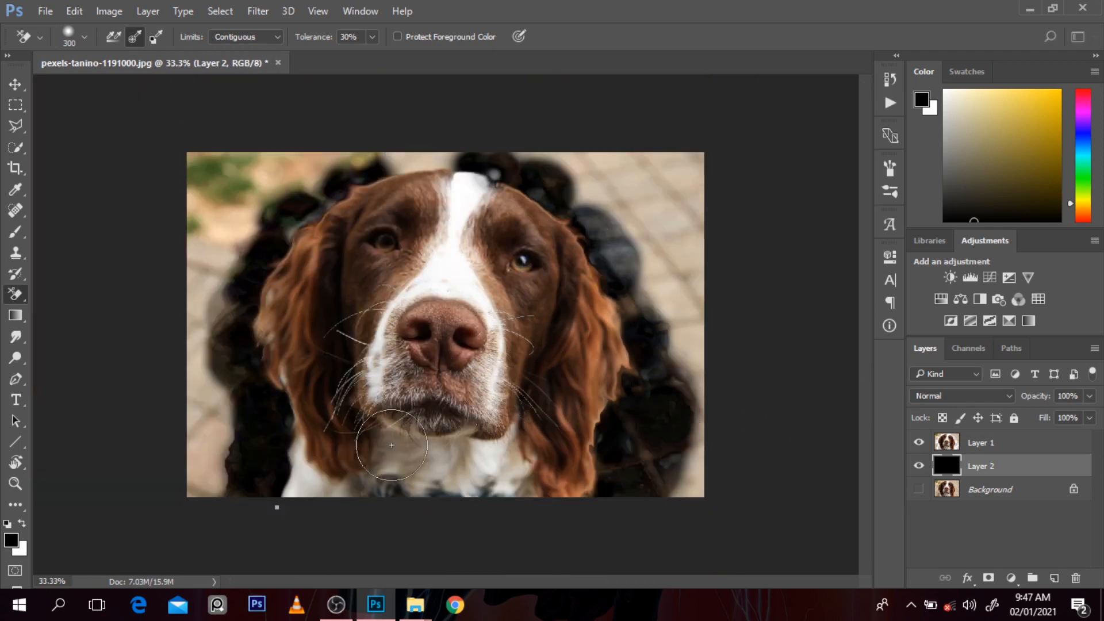
key("p")
left_click(595, 515)
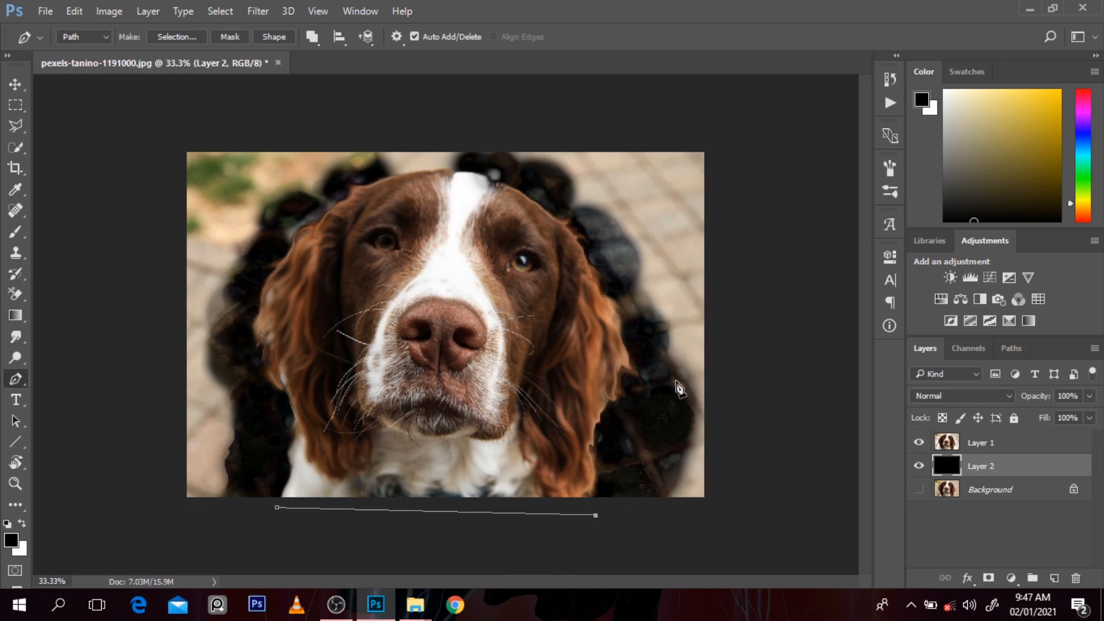
left_click(976, 443)
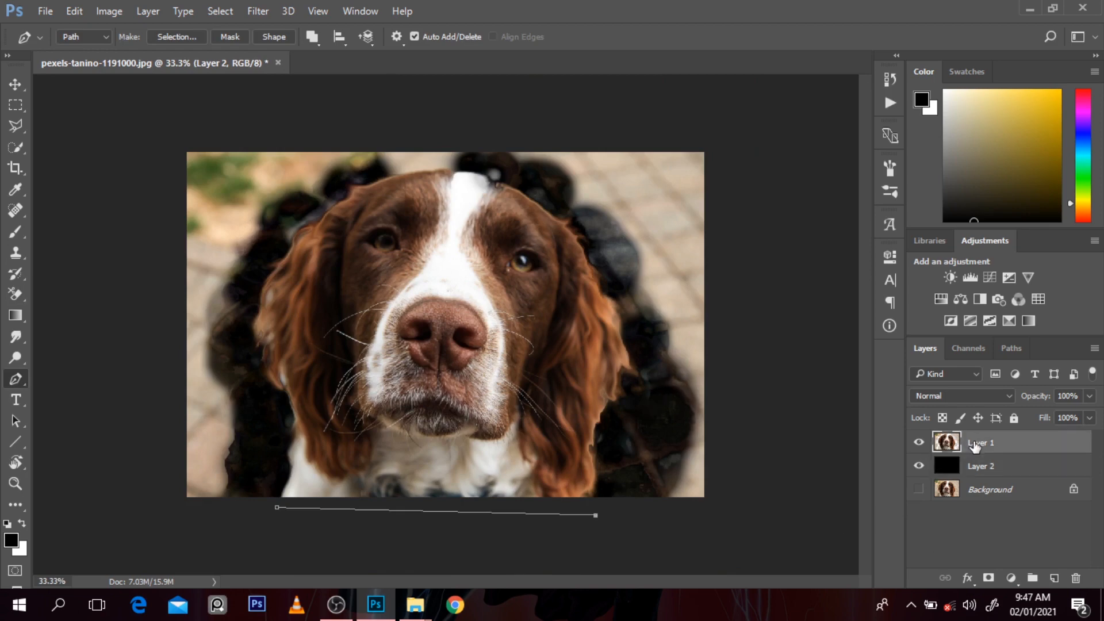
left_click(920, 466)
key("Escape")
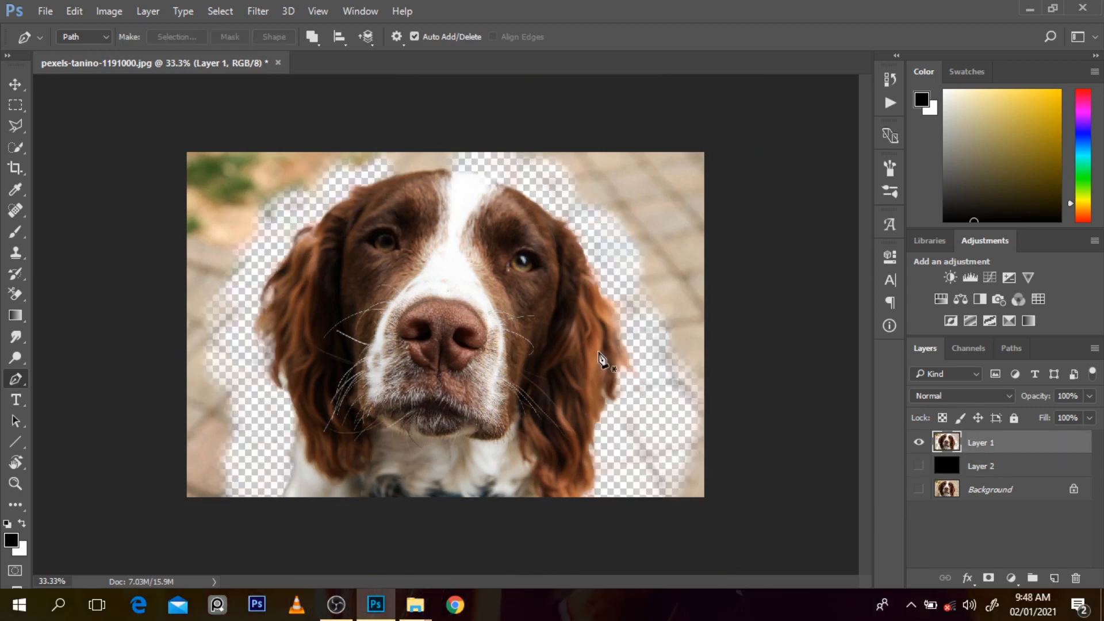
Step: Draw a Pen path just outside the dog's outline, from below the right-hand ear over the head to below the left-hand shoulder
left_click(601, 519)
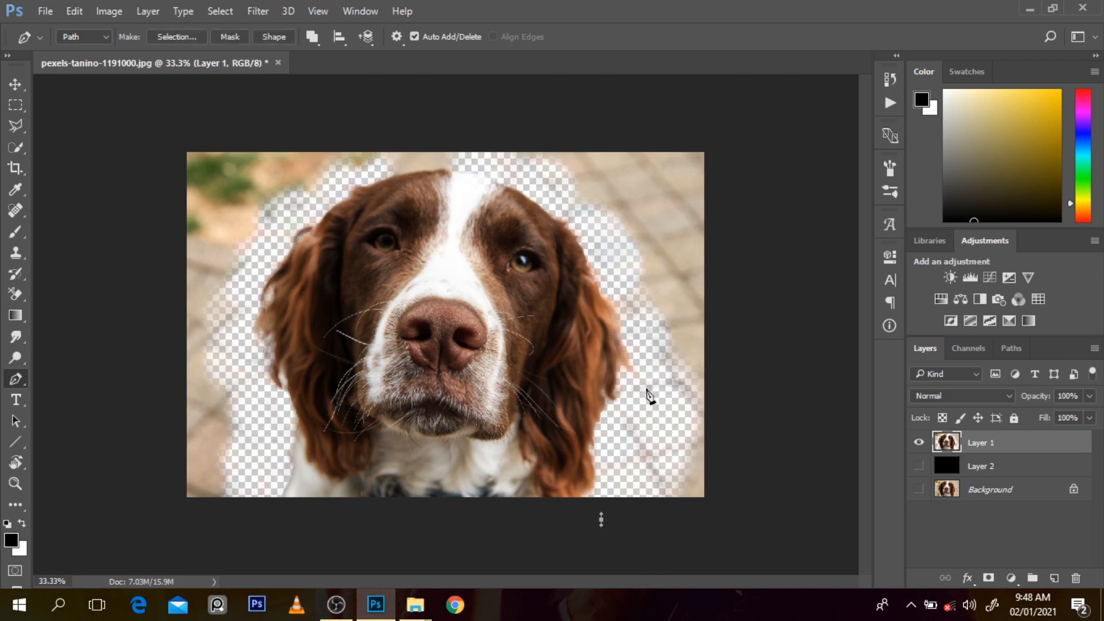
left_click_drag(640, 389, 651, 336)
left_click_drag(604, 253, 591, 244)
left_click(532, 183)
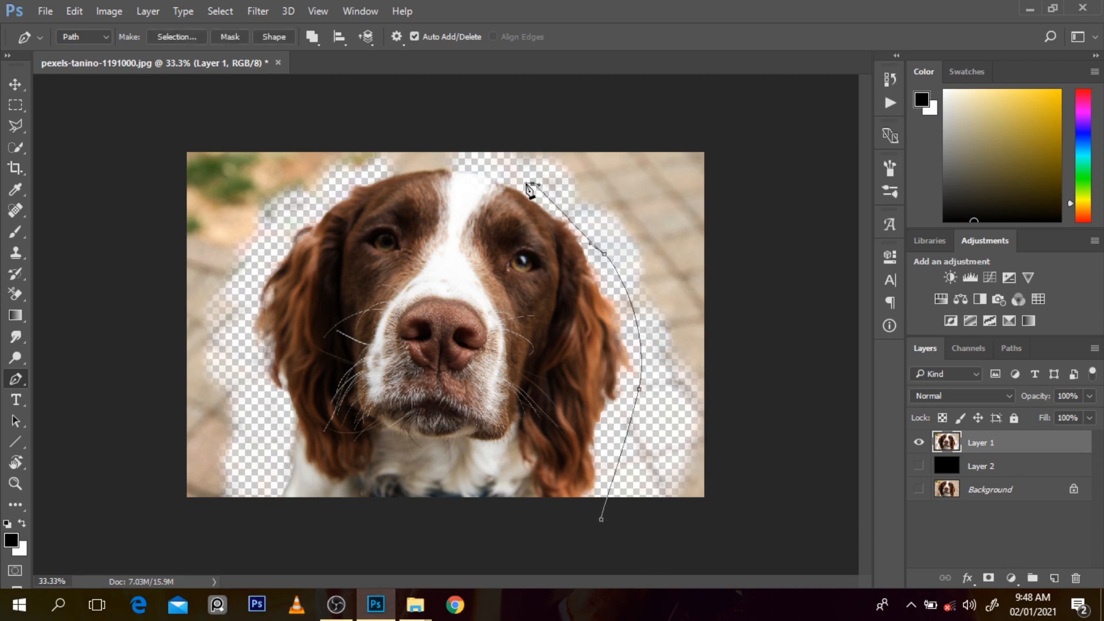
left_click_drag(436, 167, 363, 181)
left_click_drag(263, 248, 255, 275)
left_click(246, 380)
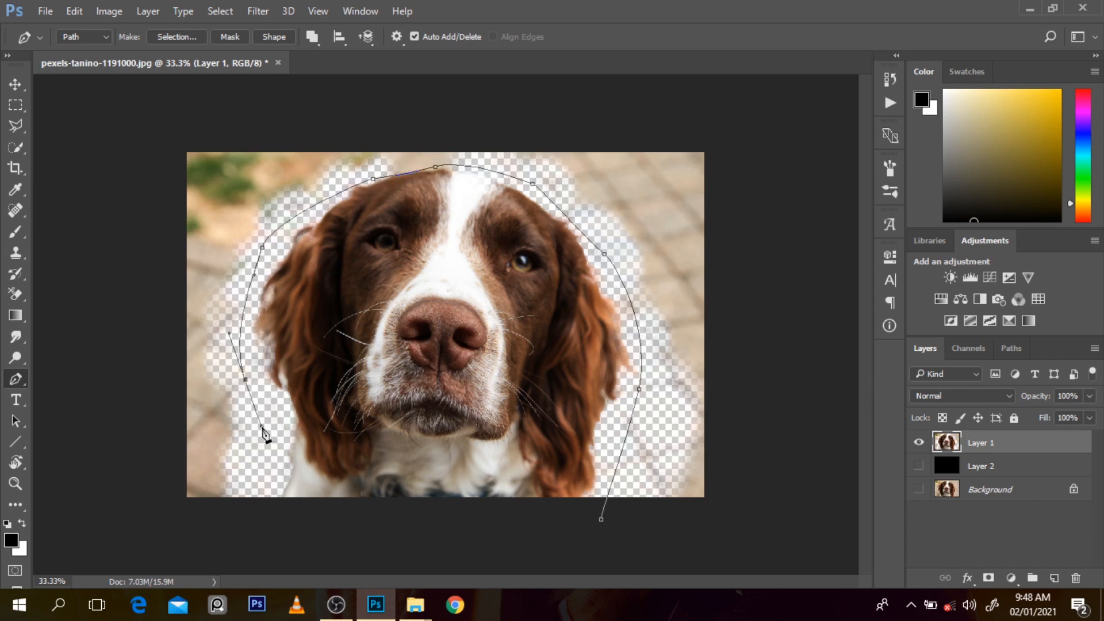
left_click(268, 449)
left_click(262, 546)
Step: Continue the path around the outside of the canvas, up the left, across the top and back down to below the right-hand ear
left_click_drag(159, 530, 120, 403)
left_click(119, 280)
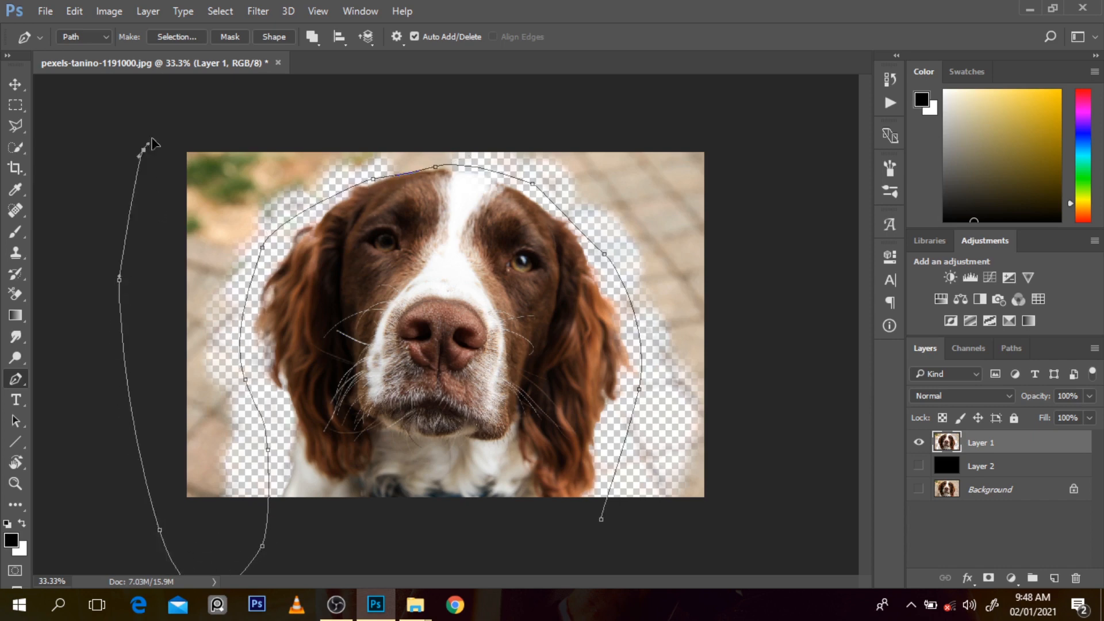
left_click(144, 151)
left_click(219, 112)
left_click(521, 117)
left_click(743, 133)
left_click_drag(780, 377, 777, 431)
left_click_drag(747, 525, 702, 552)
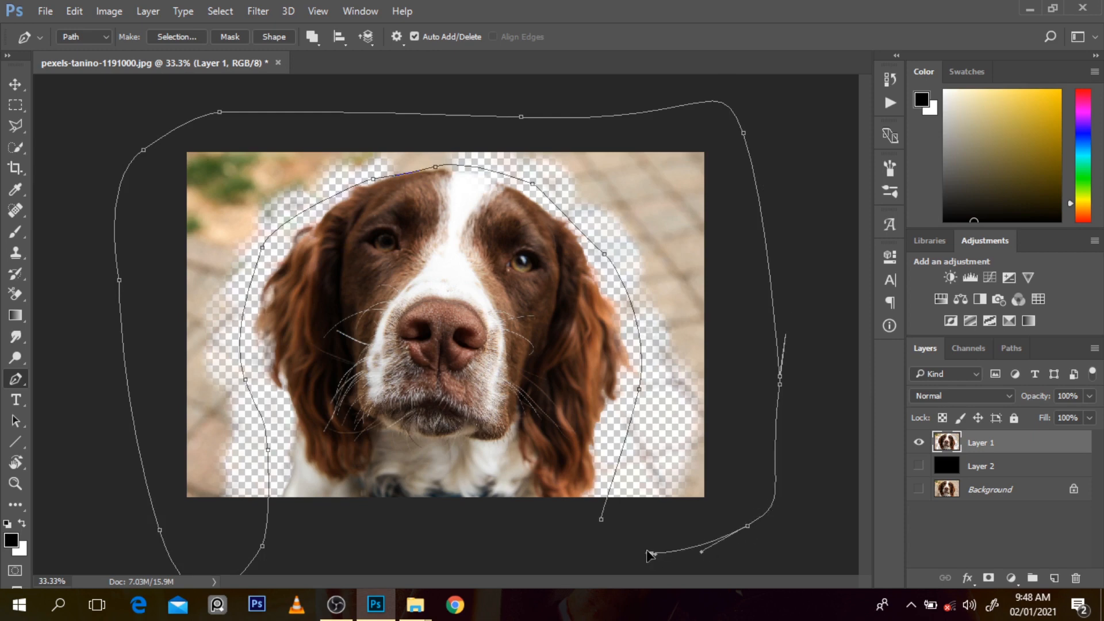
left_click(651, 554)
Step: Turn the path into a selection, delete the enclosed background from Layer 1, show Layer 2 and deselect
key("ctrl+Return")
key("Delete")
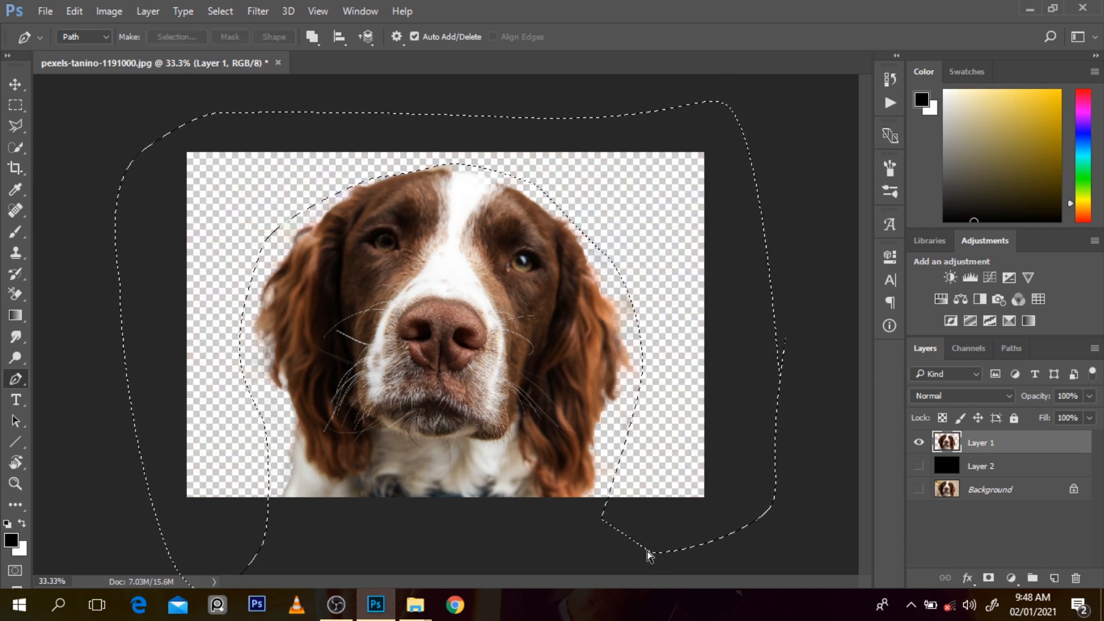
left_click(919, 466)
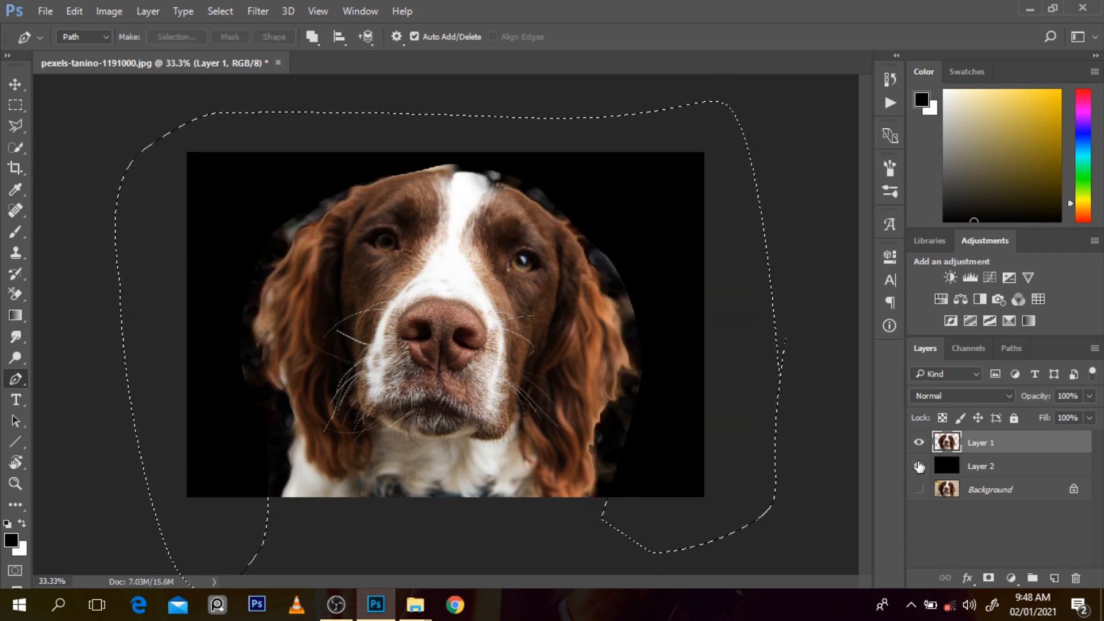
scroll(676, 411, "down", 1)
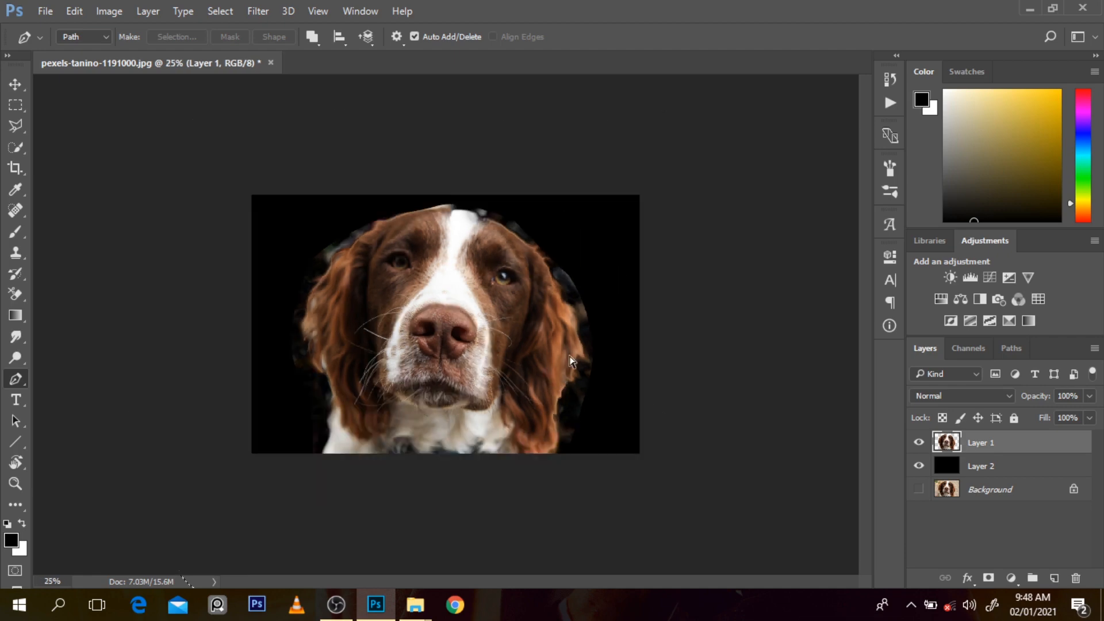
scroll(574, 361, "up", 1)
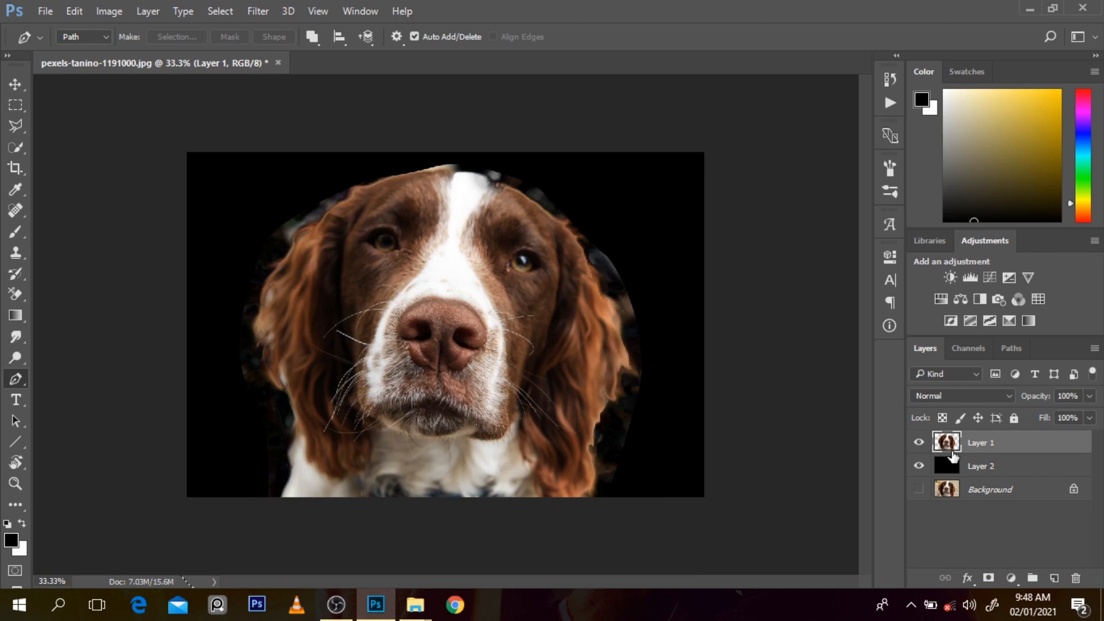
Step: Duplicate the Background layer, place the copy directly beneath Layer 1, and leave only that copy visible
left_click(919, 443)
left_click(972, 493)
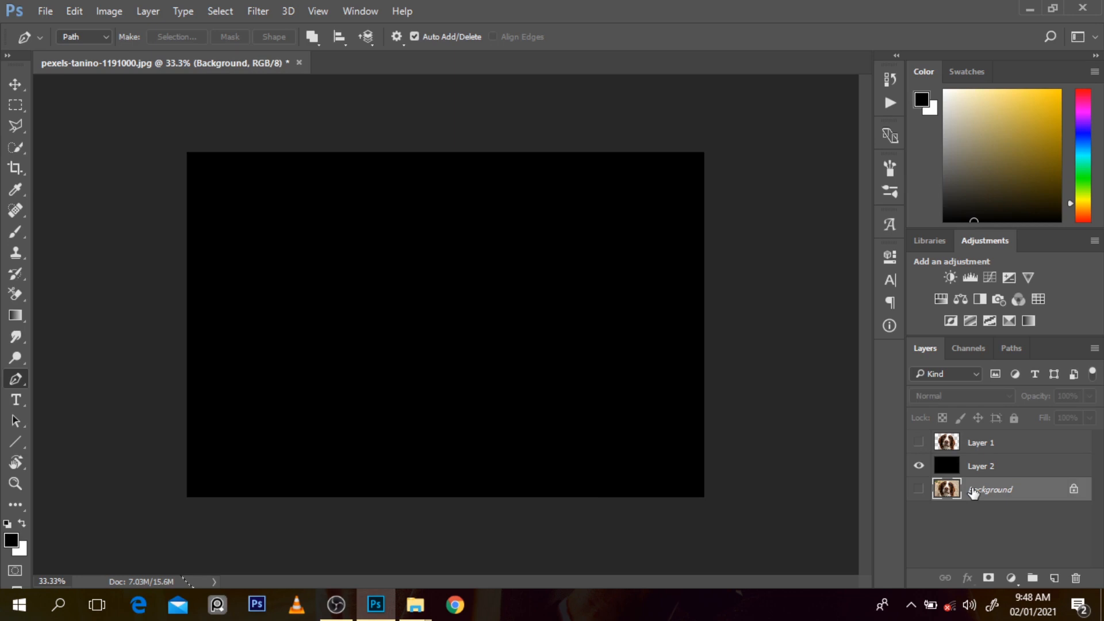
key("ctrl+j")
left_click_drag(972, 490, 972, 455)
left_click(920, 490)
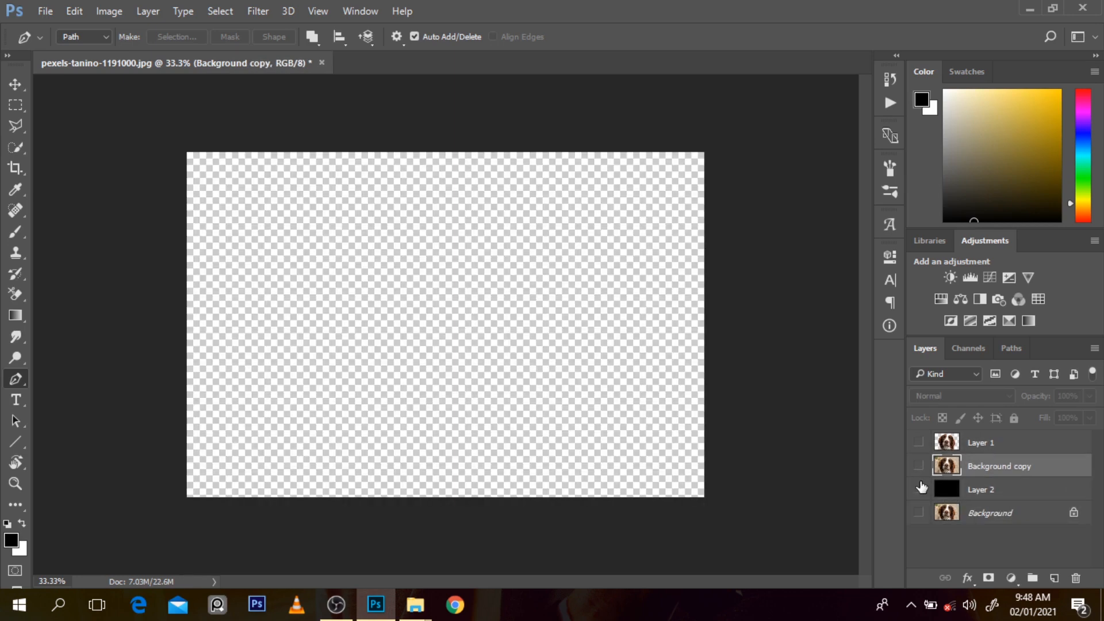
left_click(919, 466)
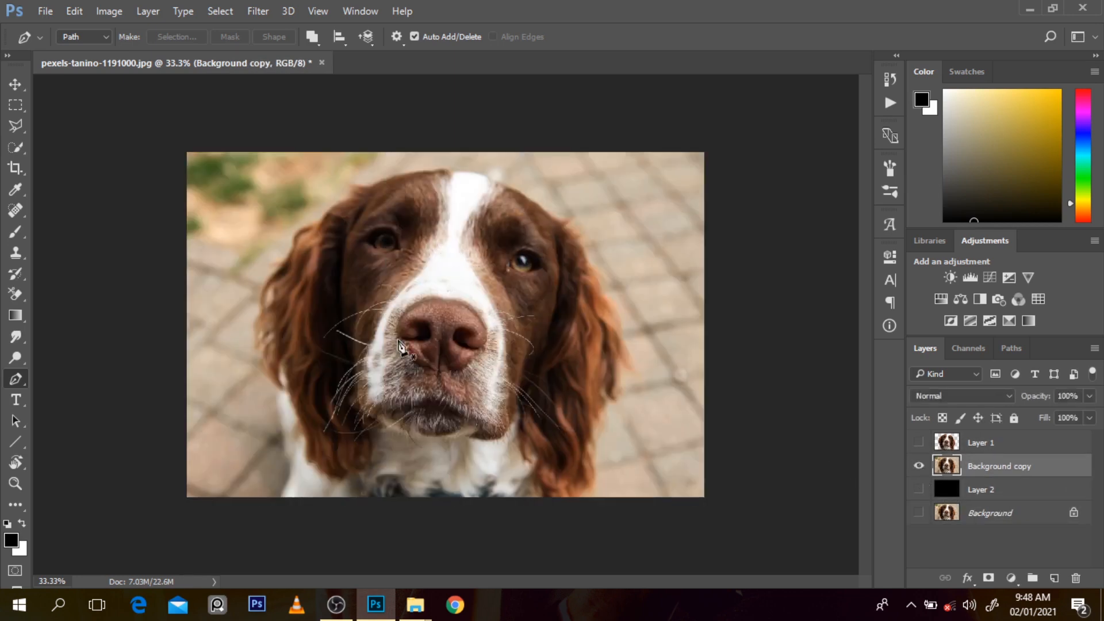
Step: Start a Pen path below the dog's left-hand shoulder and trace up the shoulder to the lower outer edge of the left-hand ear
left_click(269, 476, "ctrl")
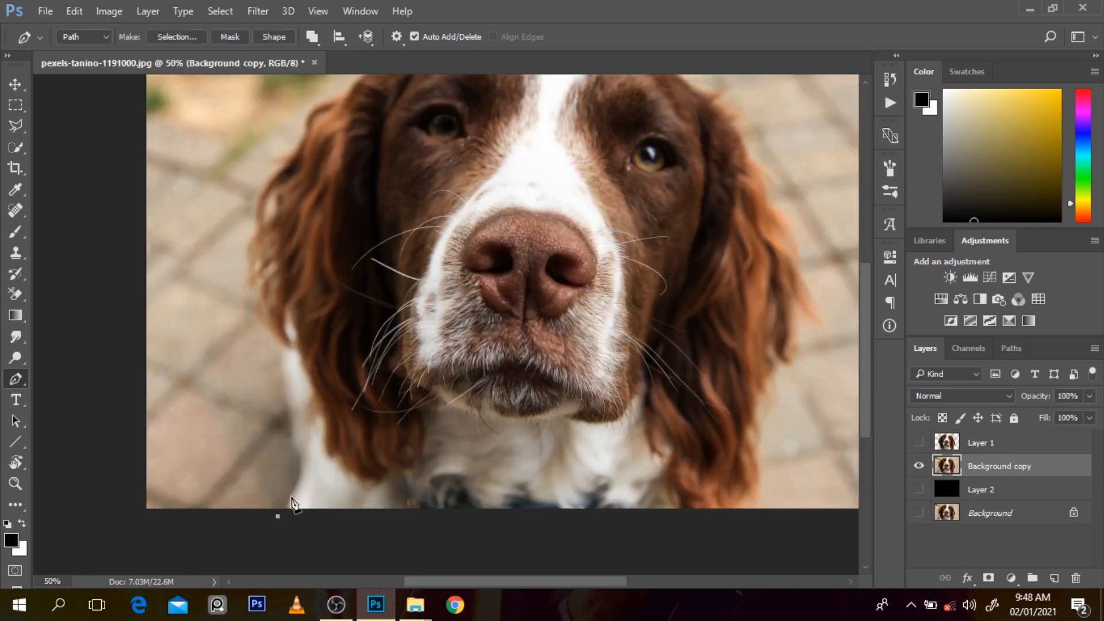
left_click_drag(297, 482, 280, 362)
key("ctrl+z")
key("ctrl+z")
scroll(282, 336, "up", 1)
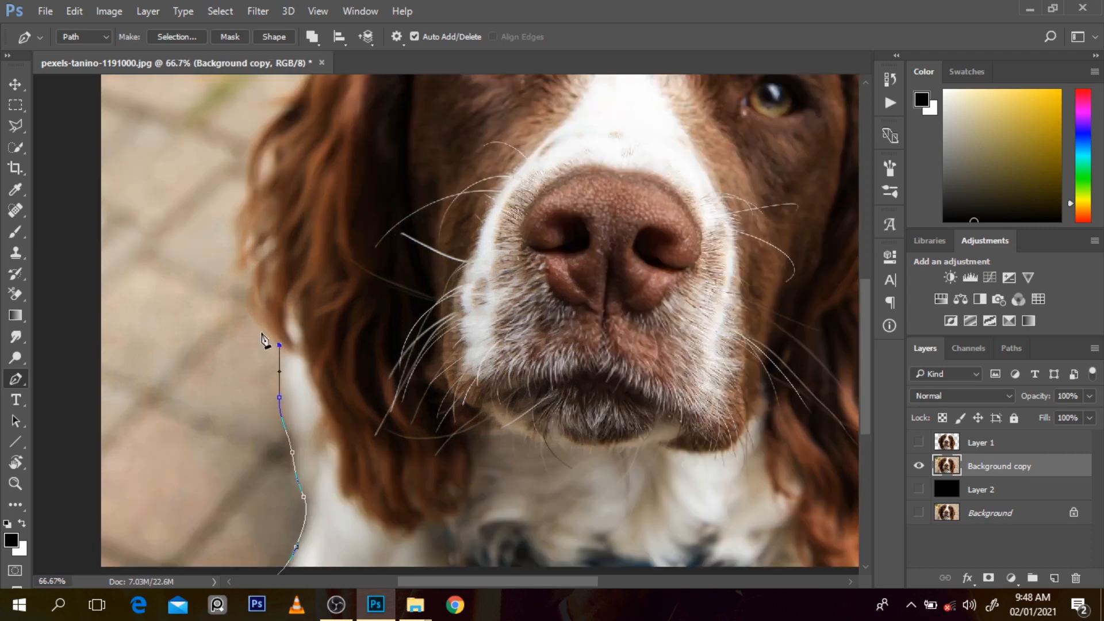
left_click(256, 326)
left_click_drag(249, 285, 237, 234)
left_click_drag(240, 204, 243, 191)
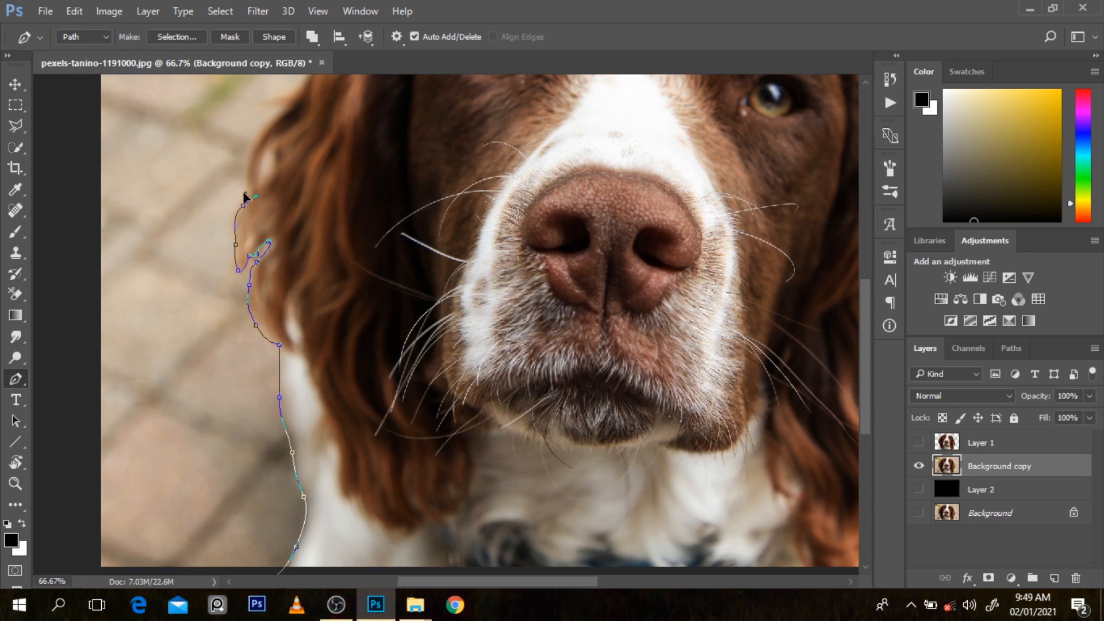
Step: Continue the Pen path up the outer edge of the left-hand ear, following its protruding fur tuft, to the top of the ear
left_click_drag(864, 420, 854, 360)
left_click_drag(285, 292, 340, 256)
left_click(284, 292, "alt")
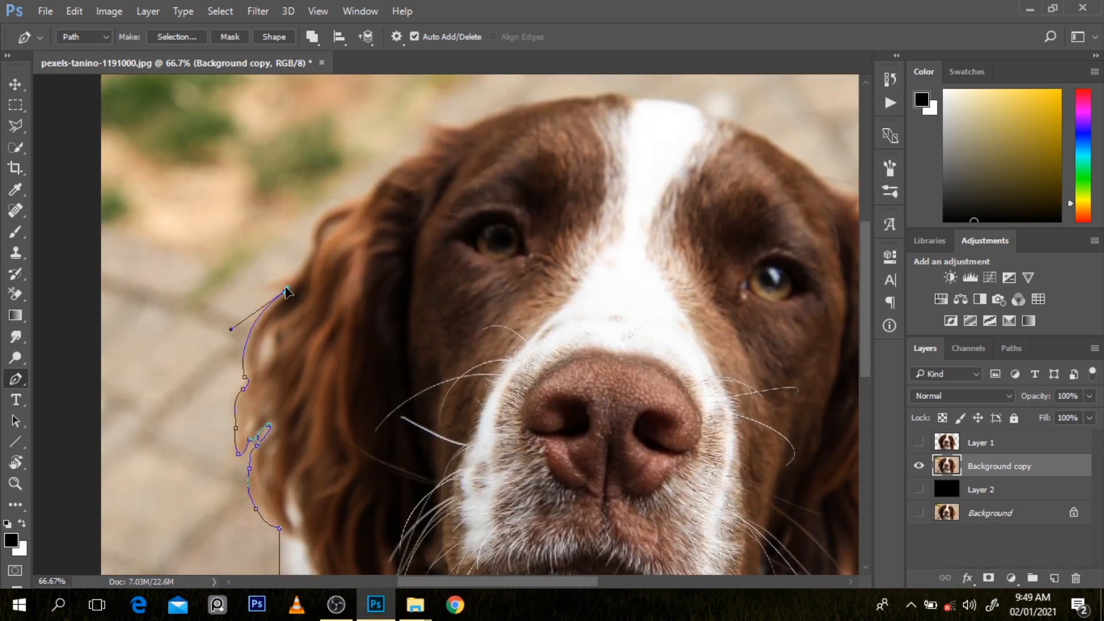
left_click(285, 288)
left_click(264, 290)
key("ctrl+z")
left_click_drag(266, 288, 314, 241)
left_click_drag(353, 198, 430, 145)
key("ctrl+z")
left_click(430, 141)
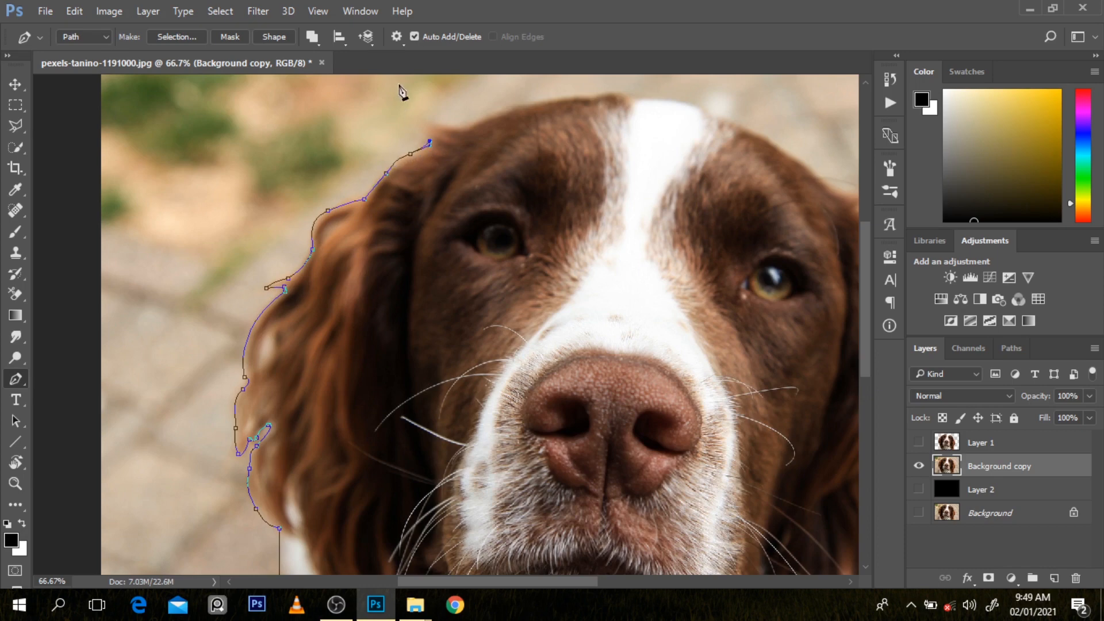
Step: Continue the Pen path from the top of the left-hand ear over the head to the top of the right-hand ear
left_click(419, 118)
left_click_drag(456, 126, 547, 103)
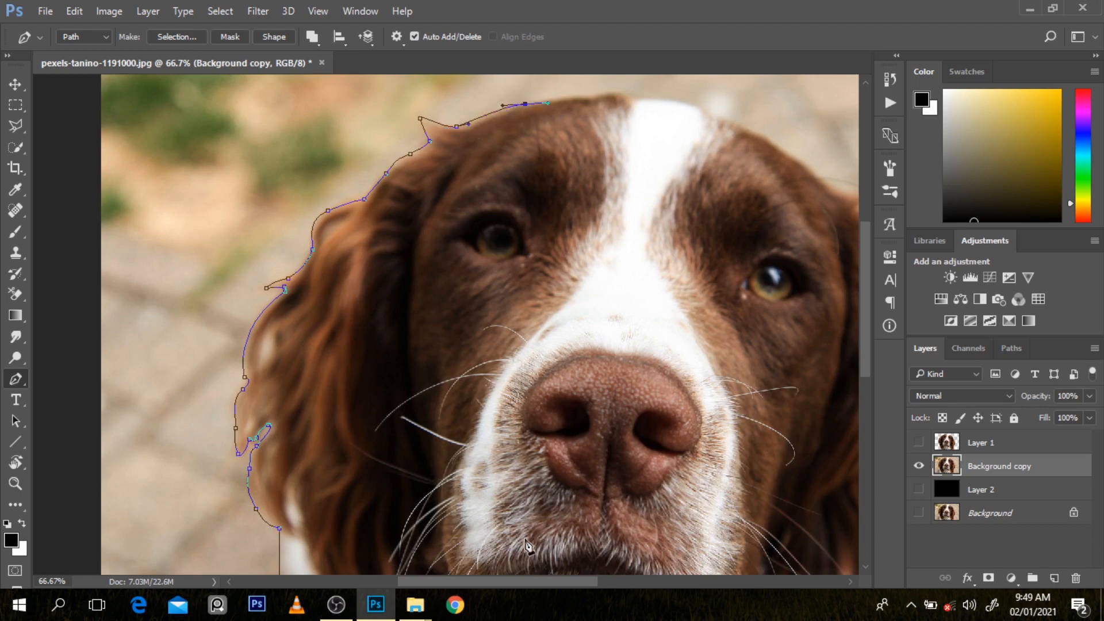
left_click_drag(521, 582, 535, 582)
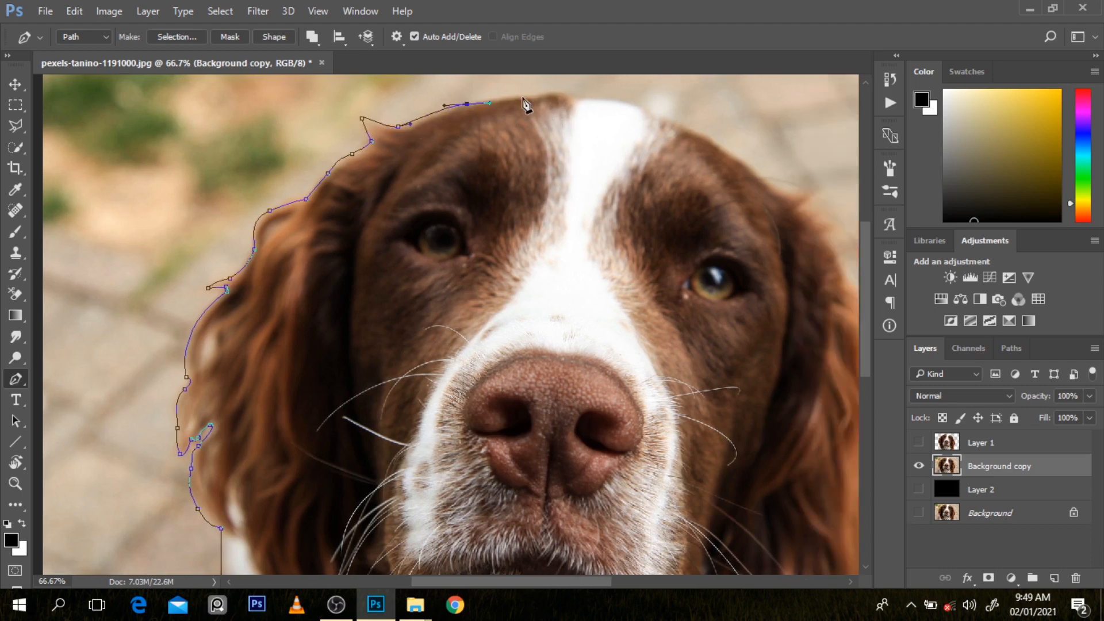
left_click_drag(530, 96, 691, 130)
left_click(563, 94)
left_click(709, 138)
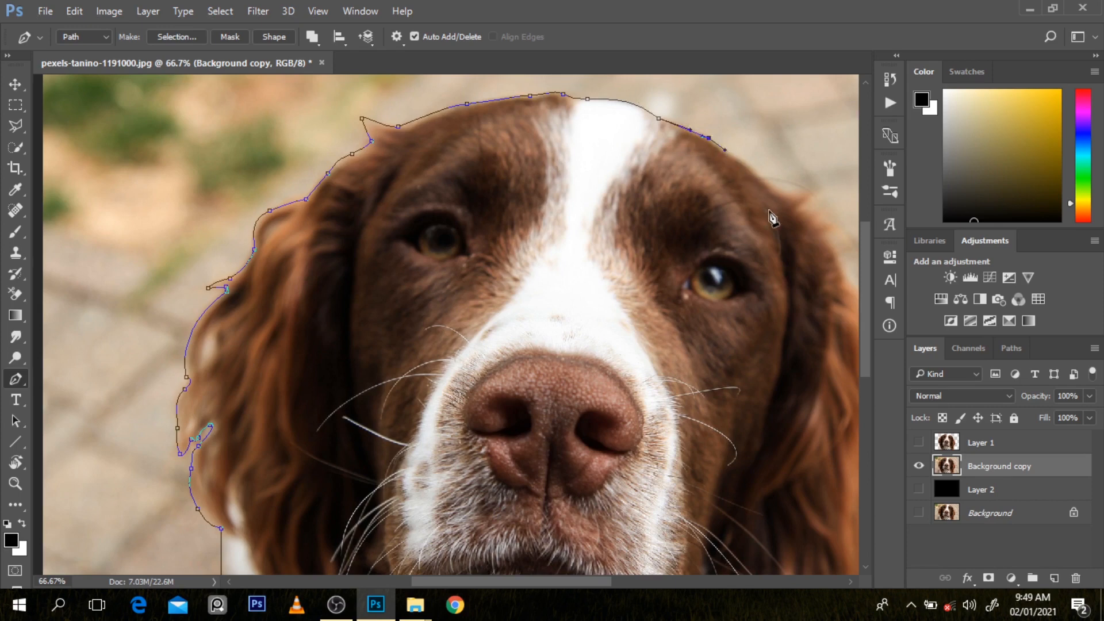
left_click_drag(744, 161, 792, 201)
Step: Trace the Pen path around the top of the right-hand ear and down its upper outer edge
left_click_drag(609, 582, 631, 584)
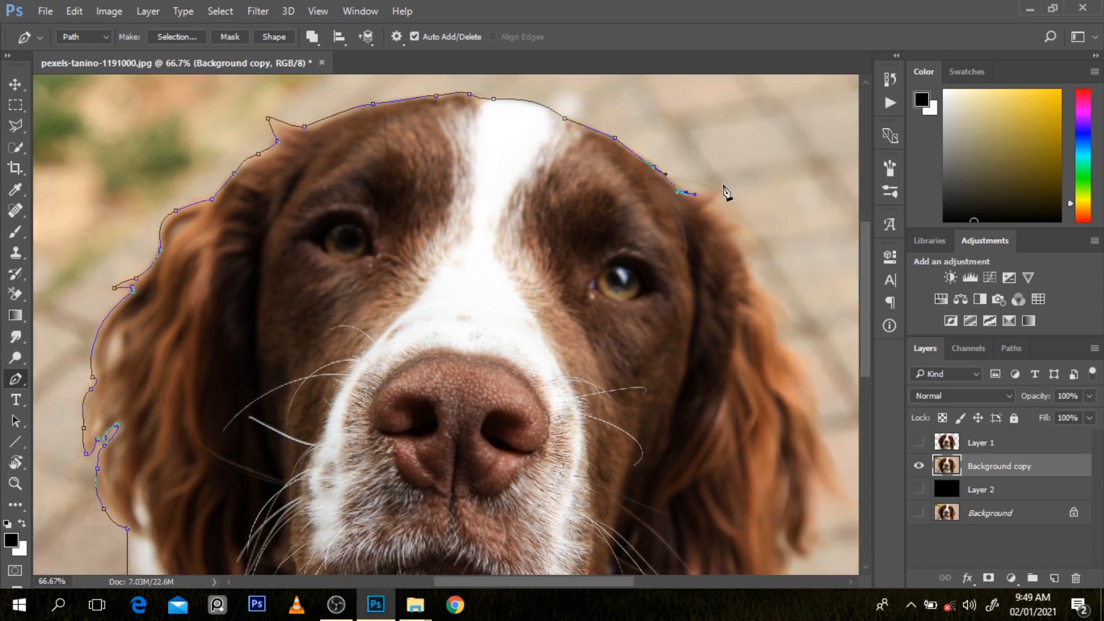
left_click_drag(715, 191, 725, 192)
left_click(725, 217)
left_click(734, 233)
left_click(745, 255)
left_click_drag(751, 275, 779, 328)
left_click(802, 361)
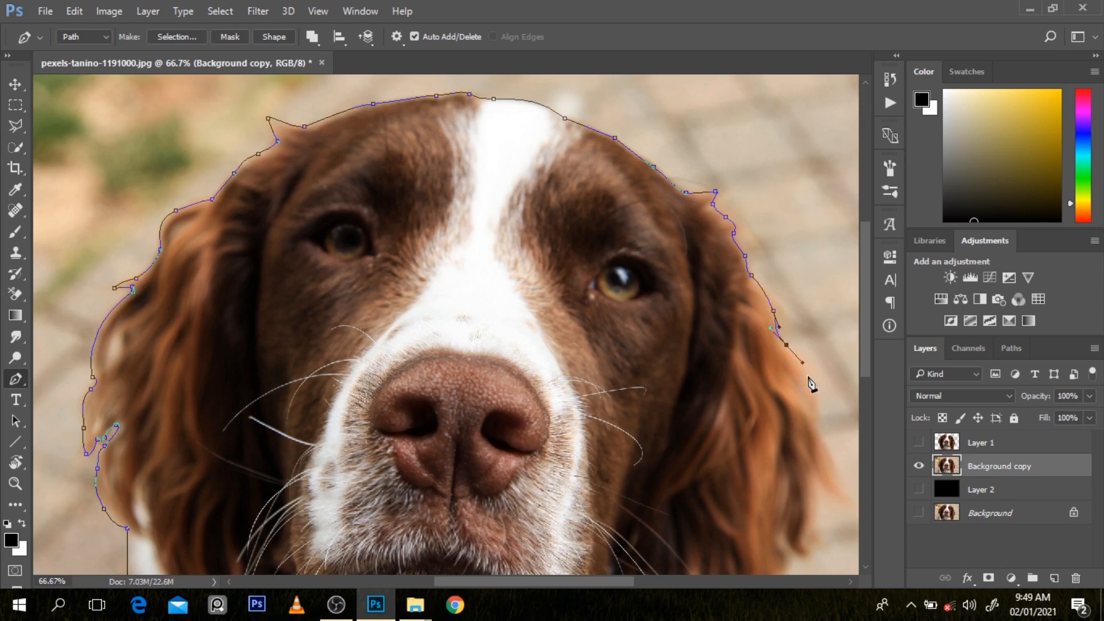
left_click(820, 417)
Step: Continue the Pen path around the pointed tuft and the curls on the lower outer edge of the right-hand ear
scroll(638, 581, "right", 2)
left_click_drag(866, 309, 863, 348)
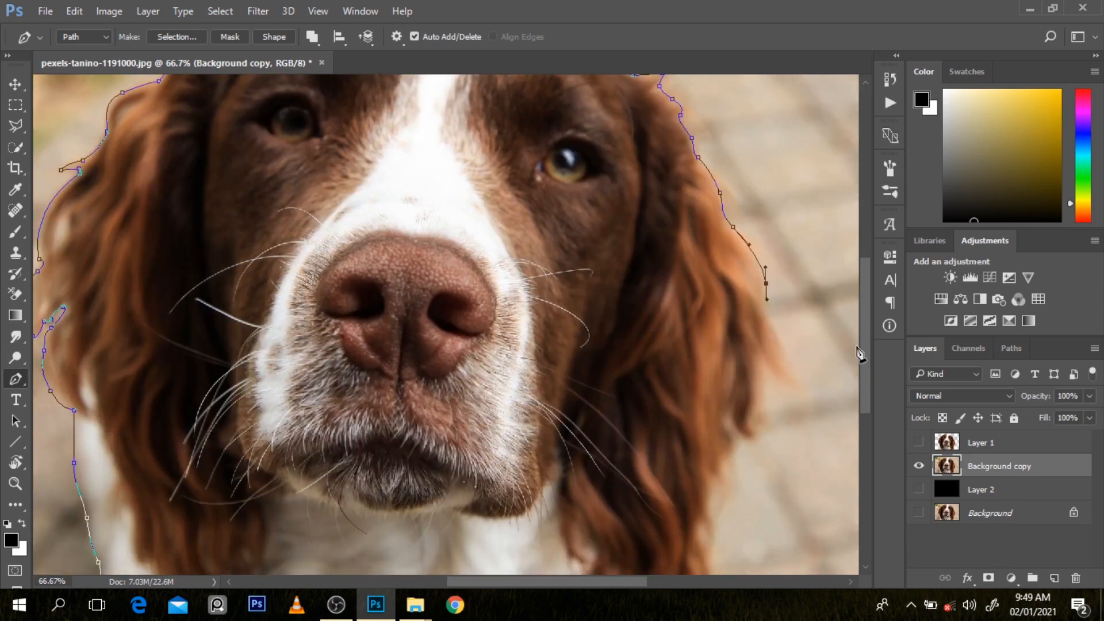
left_click(770, 318)
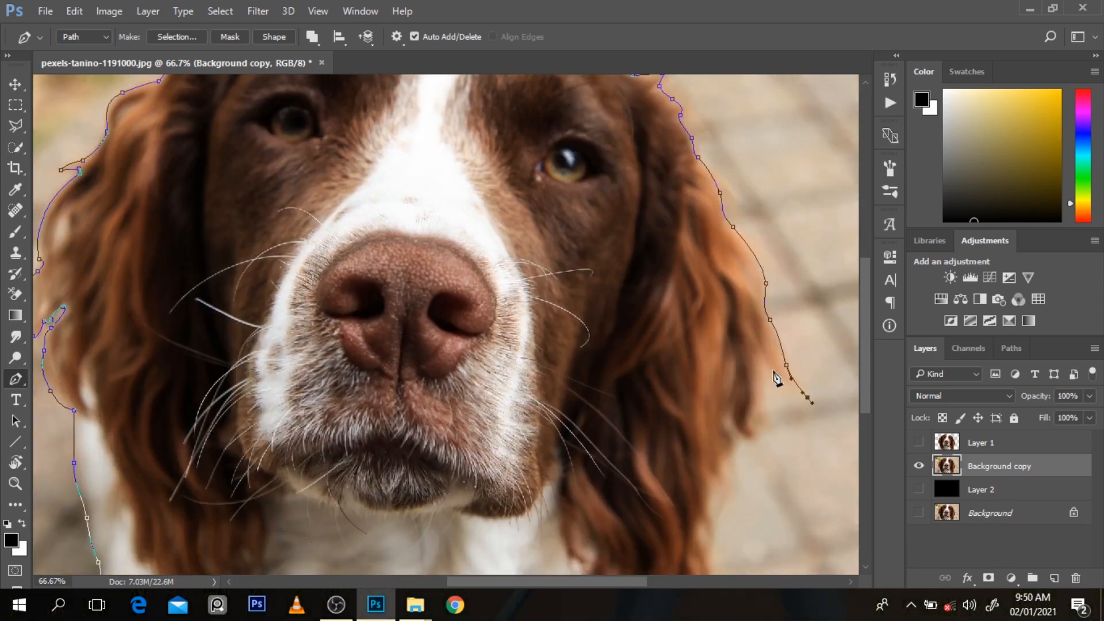
left_click_drag(767, 360, 751, 332)
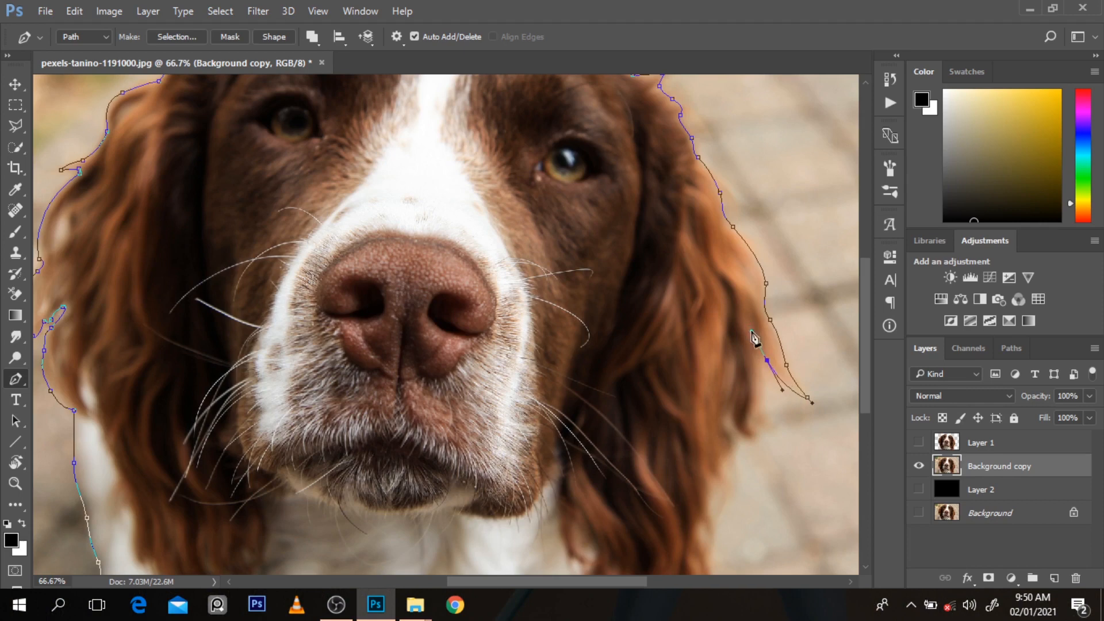
left_click(767, 360, "alt")
mouse_move(759, 413)
left_mouse_down()
mouse_move(762, 432)
mouse_move(735, 418)
left_mouse_up()
left_click(756, 438)
left_click(733, 411)
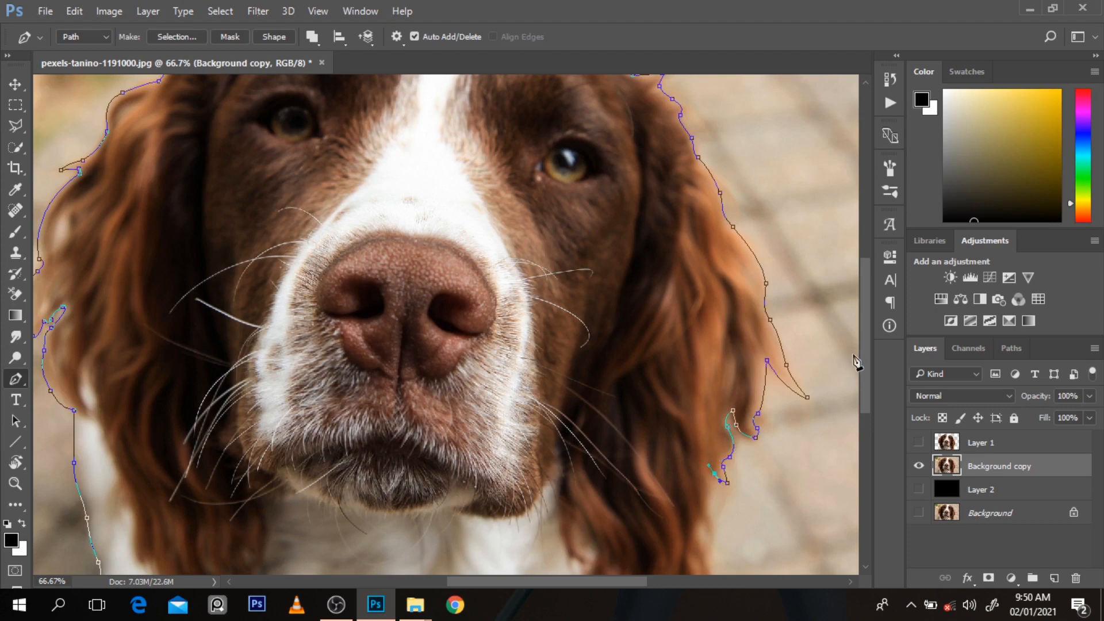
Step: Trace the rest of the right-hand ear down past the canvas edge and run the path beneath the dog back towards its start
left_click_drag(857, 360, 849, 404)
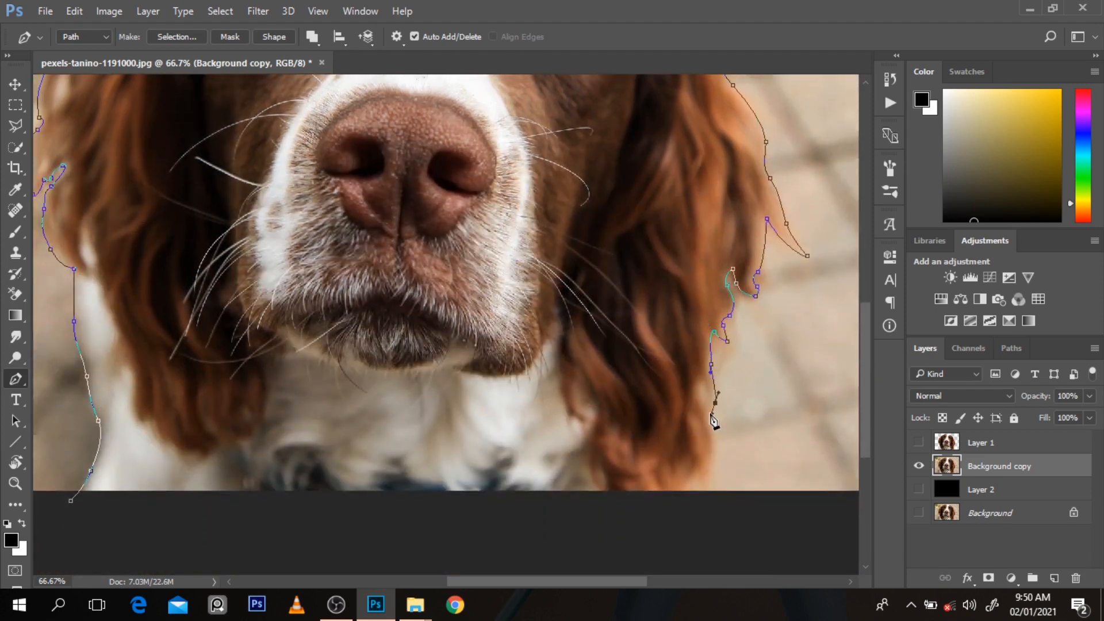
left_click_drag(708, 411, 696, 381)
left_click(722, 452)
mouse_move(711, 476)
left_mouse_down()
mouse_move(681, 500)
mouse_move(702, 495)
mouse_move(691, 481)
left_mouse_up()
left_click(686, 495)
left_click(682, 501)
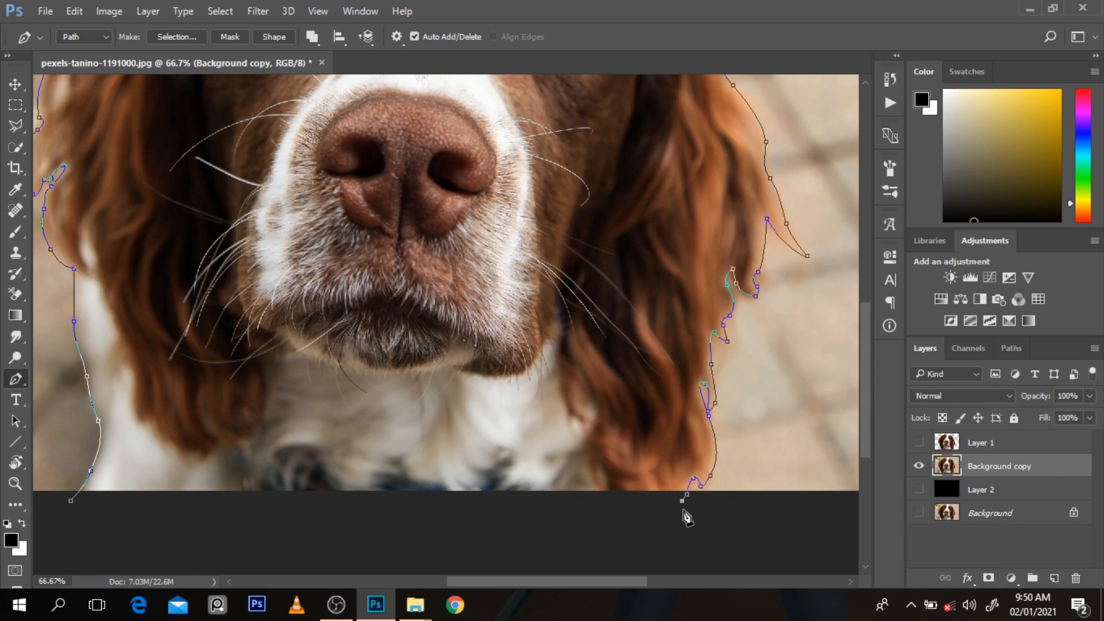
left_click(651, 523, "alt")
left_click(652, 523, "alt")
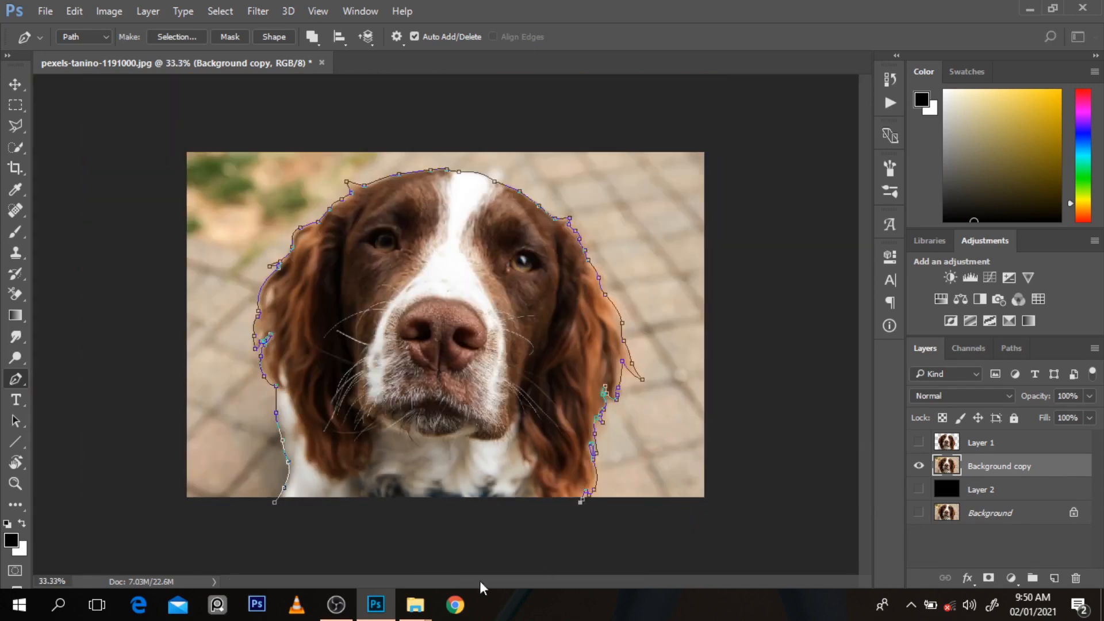
left_click(287, 512)
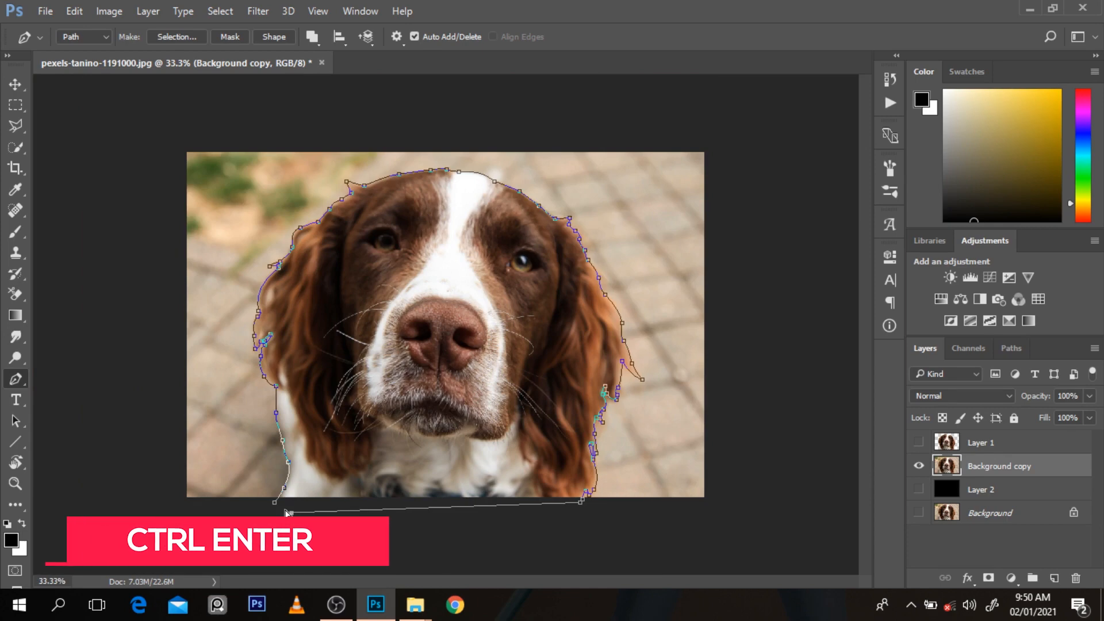
Step: Turn the path into a selection, copy the selected dog to a new layer and hide the Background copy layer
key("ctrl+Return")
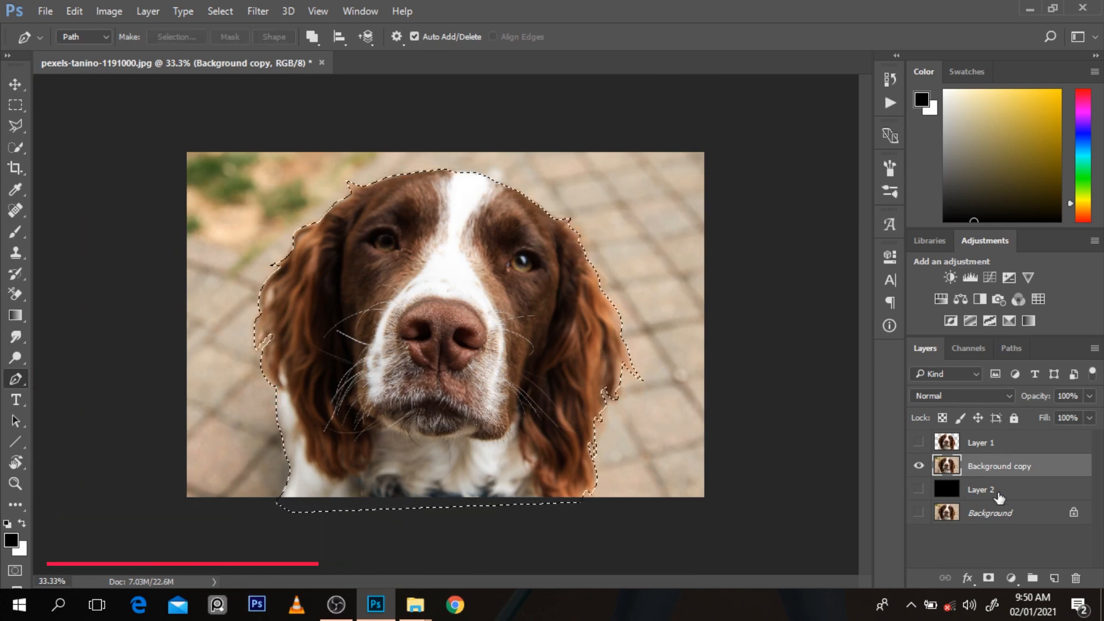
key("ctrl+j")
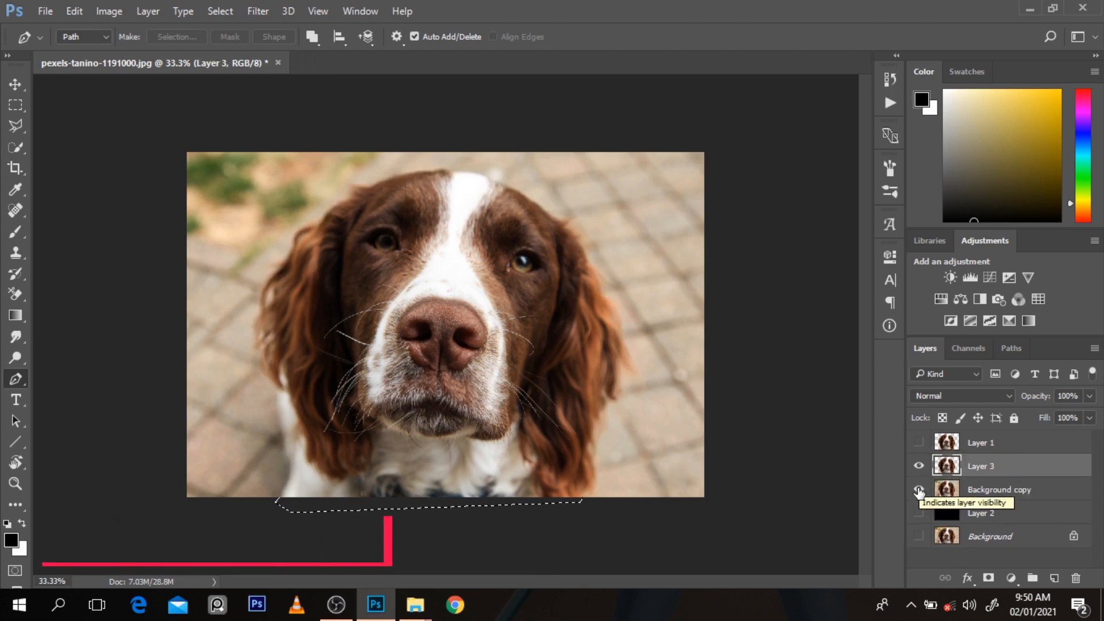
left_click(920, 489)
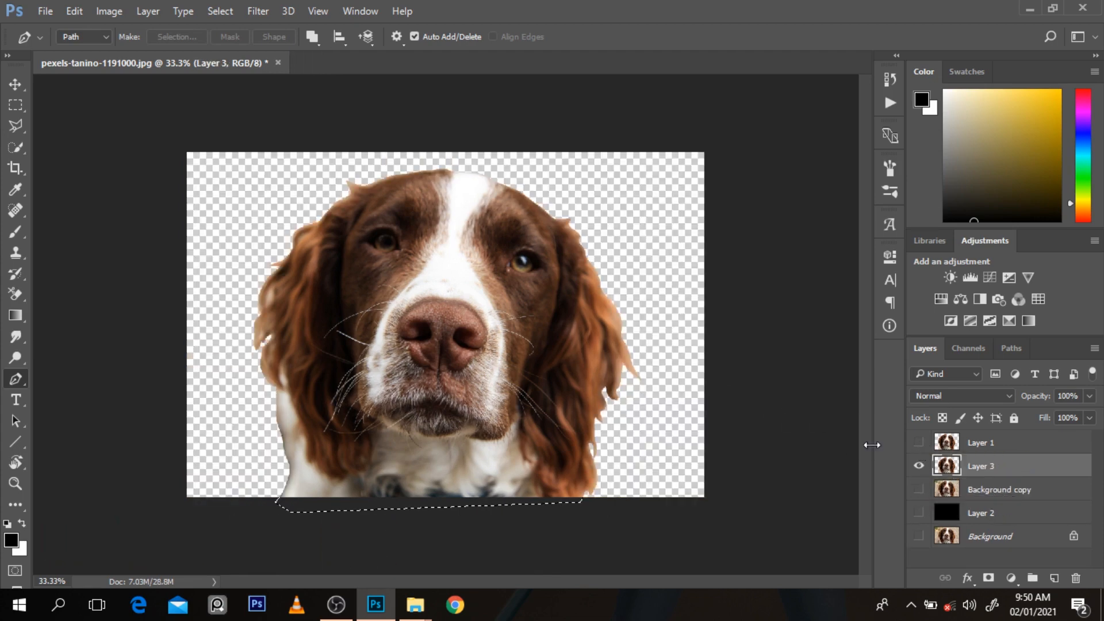
Step: Compare the edges of the Layer 1 and Layer 3 cutouts by alternating their visibility, ending with only Layer 3 shown
left_click(919, 466)
left_click(919, 443)
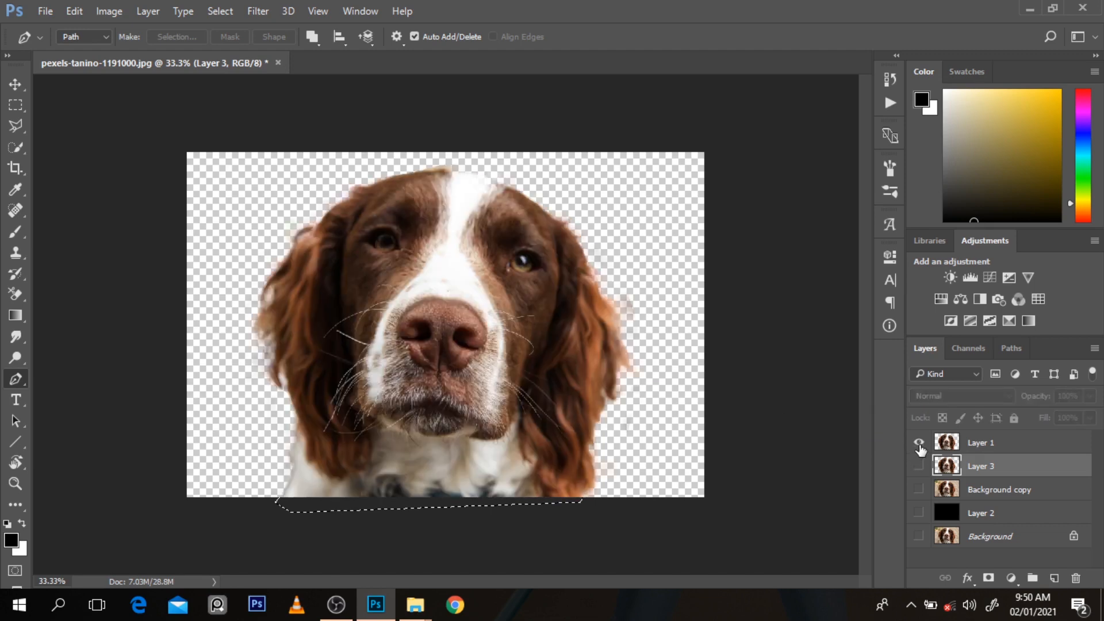
left_click(919, 443)
left_click(920, 466)
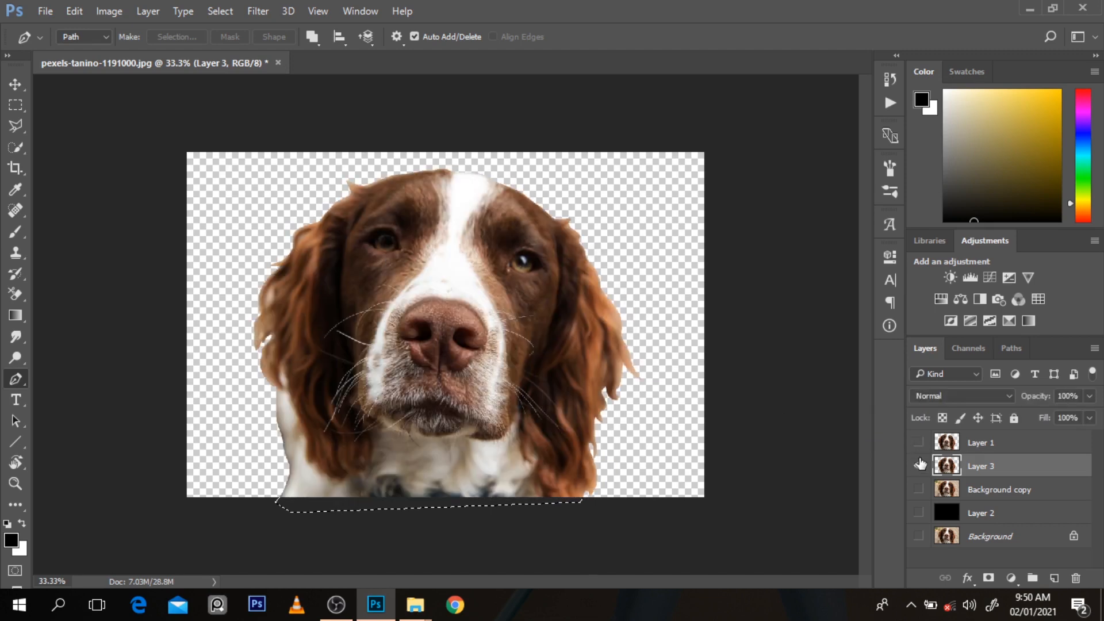
left_click(919, 443)
left_click(919, 466)
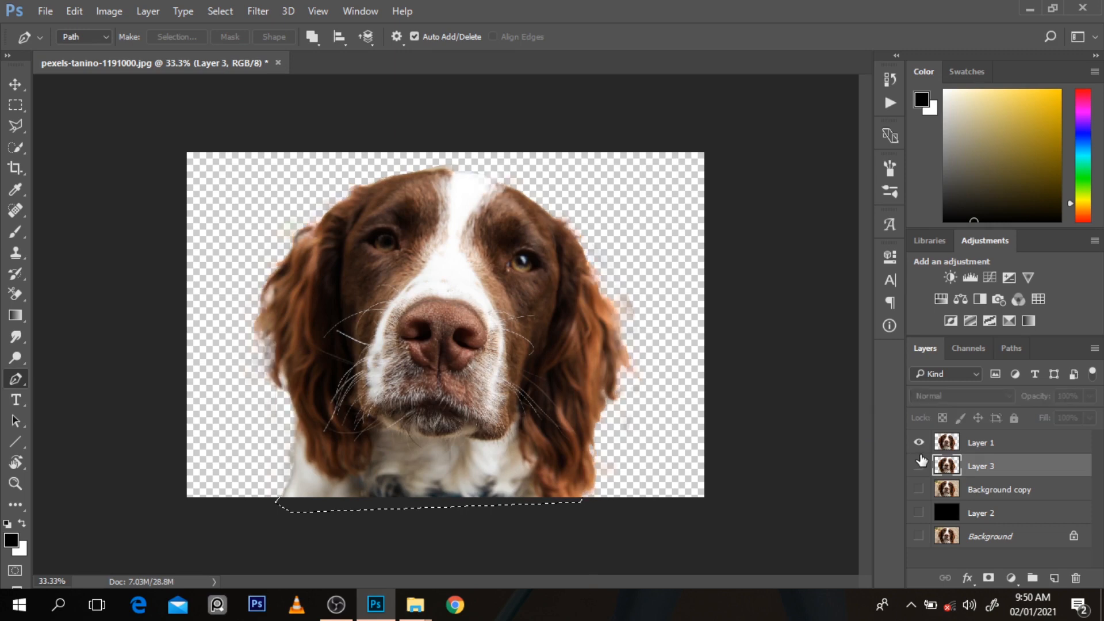
left_click(919, 443)
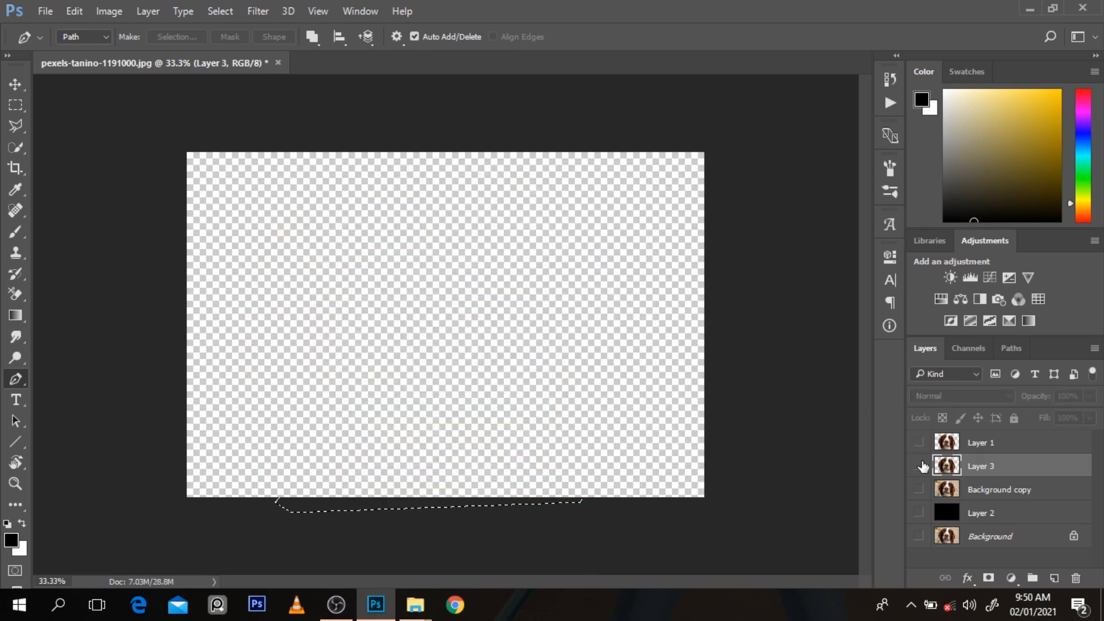
left_click(919, 466)
left_click(919, 443)
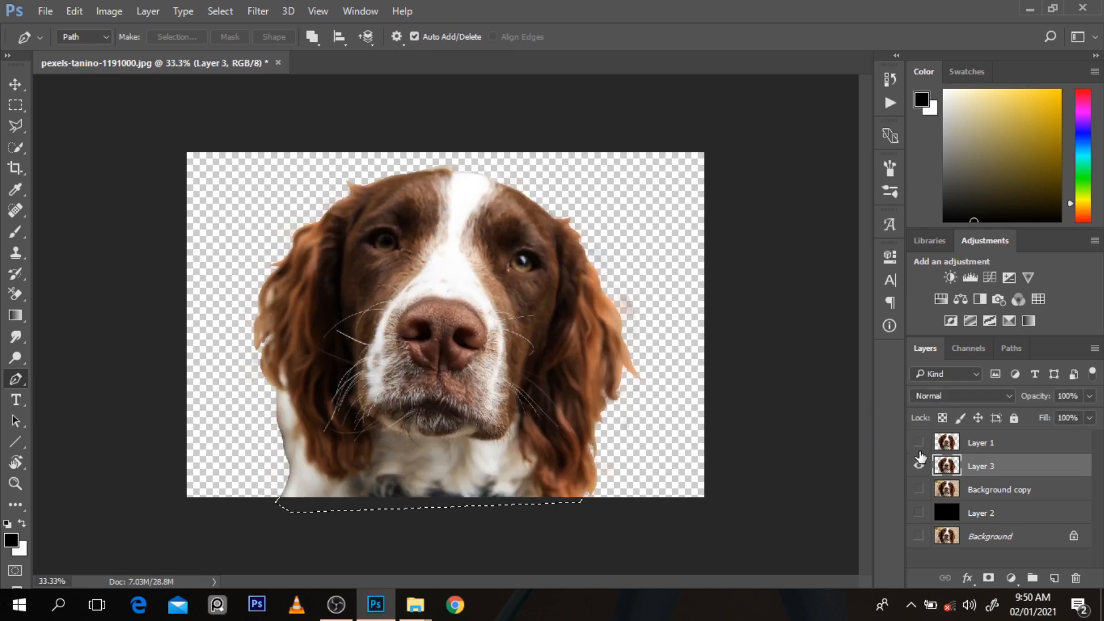
left_click(919, 466)
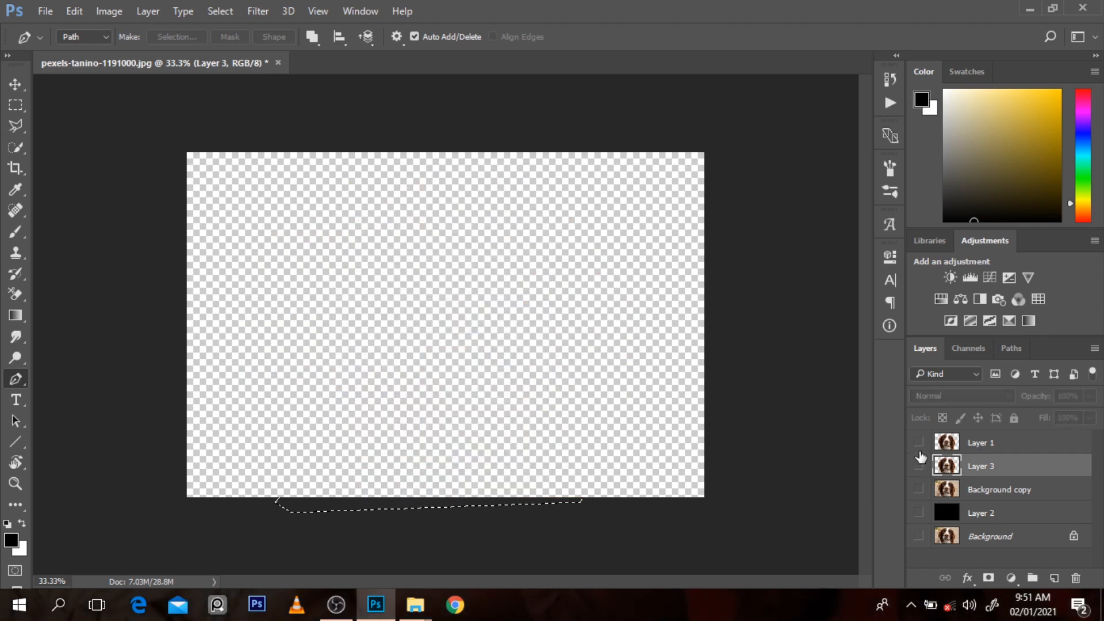
left_click(919, 443)
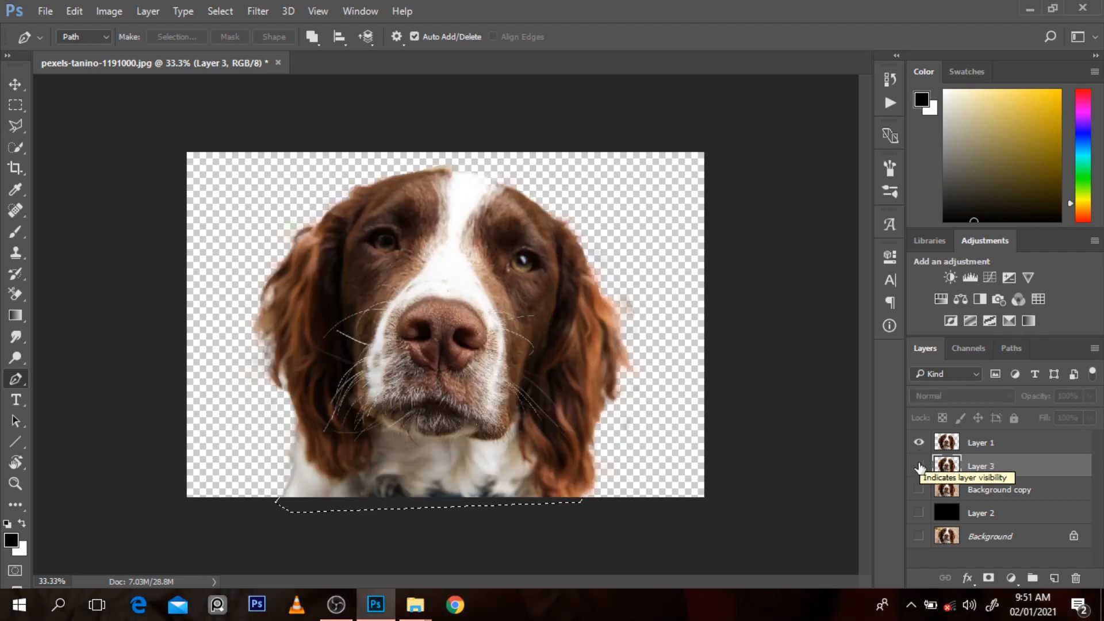
left_click(919, 466)
left_click(919, 443)
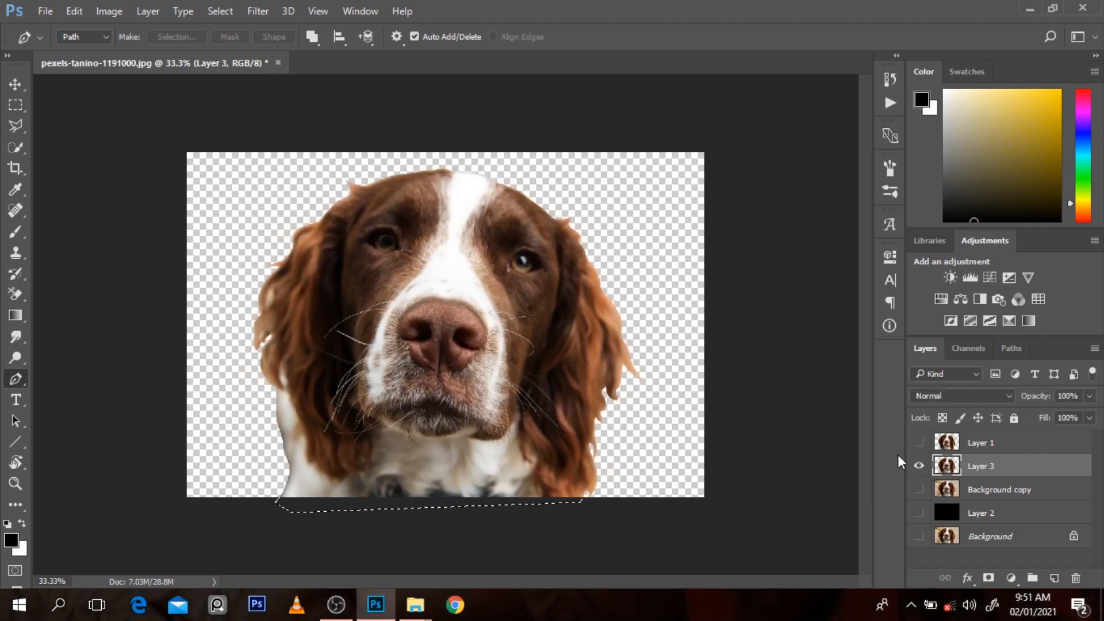
Step: Outline the small background gap in the upper outer curls of the left-hand ear with the Pen, delete it from Layer 3 and deselect
scroll(173, 283, "up", 2)
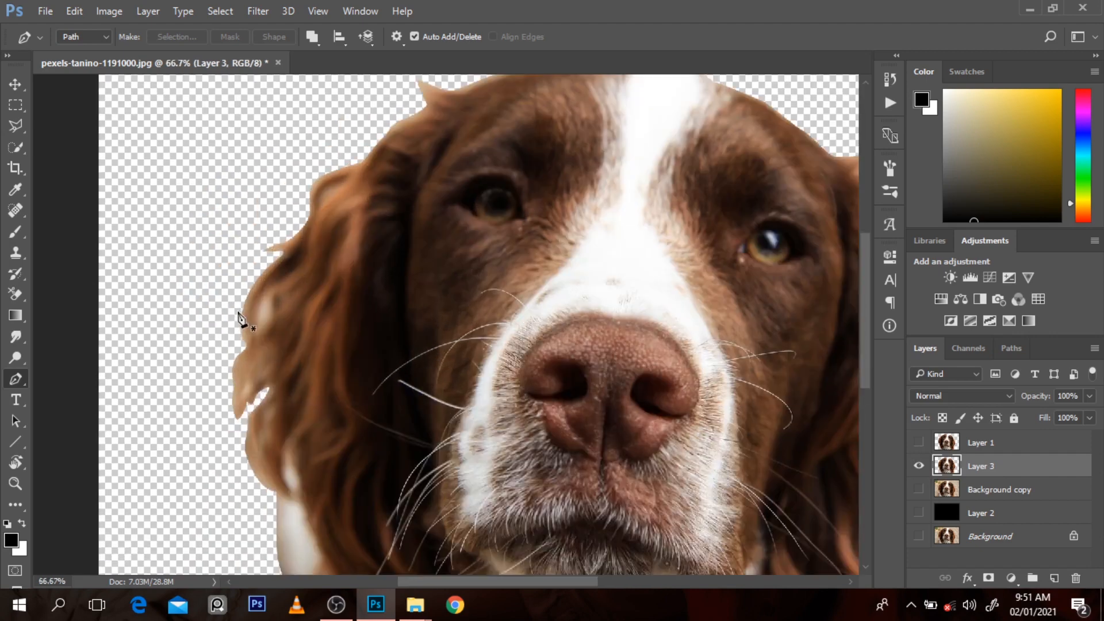
left_click_drag(264, 300, 267, 306)
left_click(268, 318)
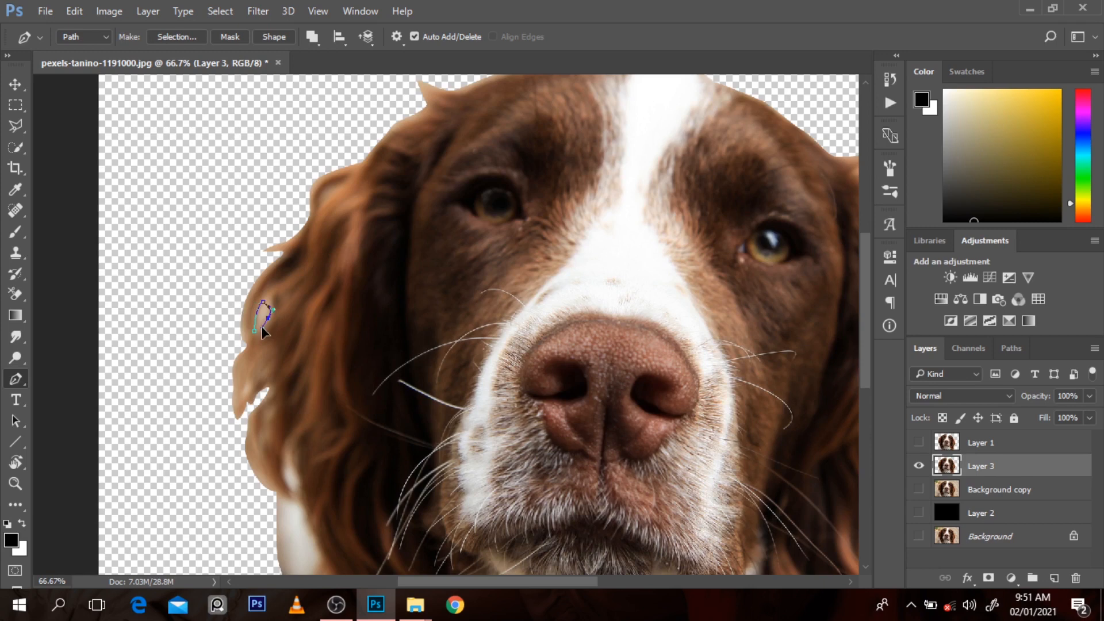
left_click(254, 331)
key("ctrl+Return")
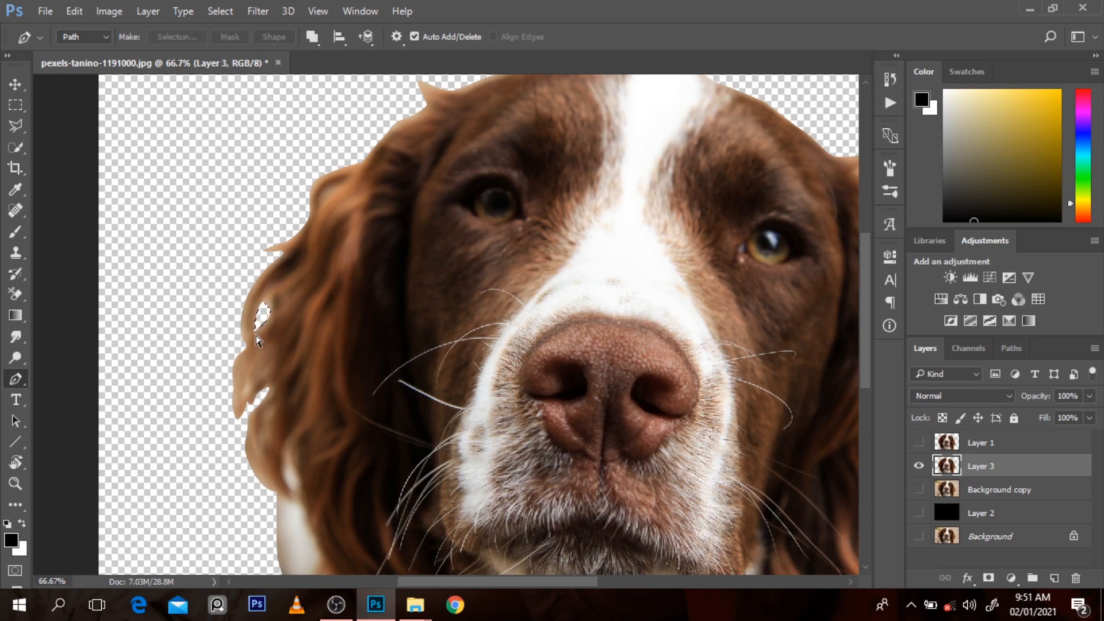
key("ctrl+d")
Step: Outline the background gap between the left-hand ear and the shoulder with the Pen, delete it from Layer 3 and deselect
left_click_drag(303, 489, 291, 460)
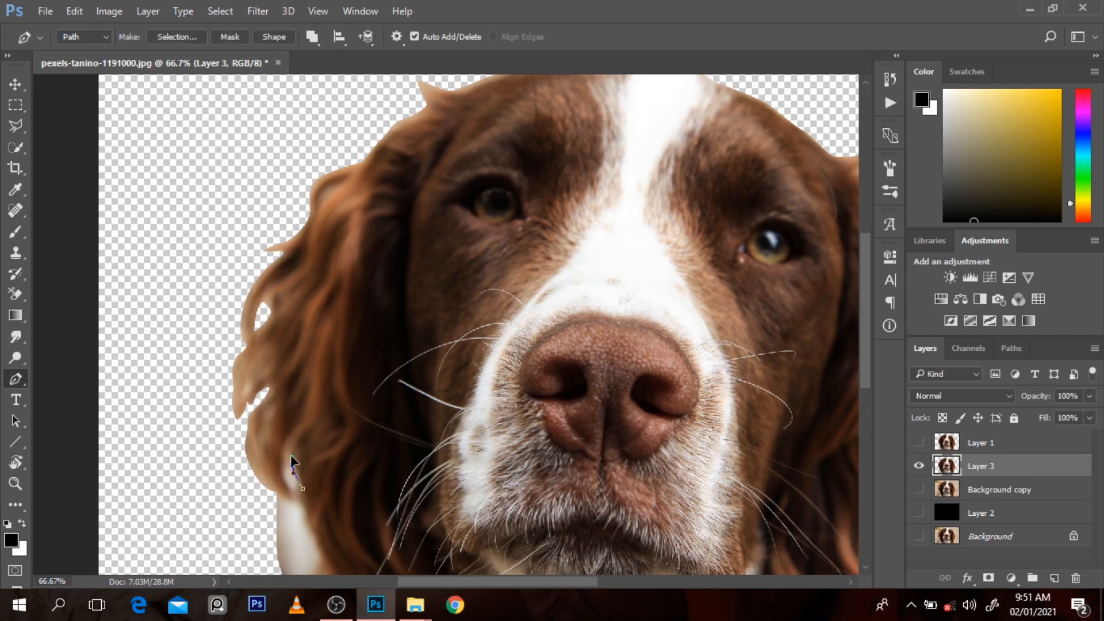
left_click(281, 466)
key("ctrl+Return")
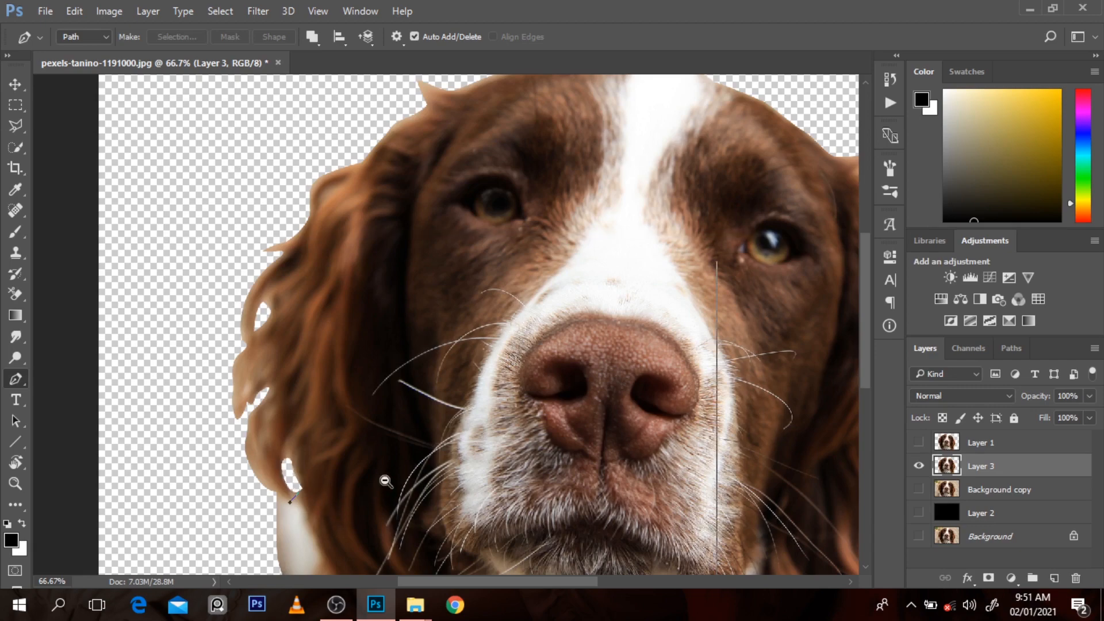
scroll(385, 482, "down", 1)
scroll(386, 481, "down", 1)
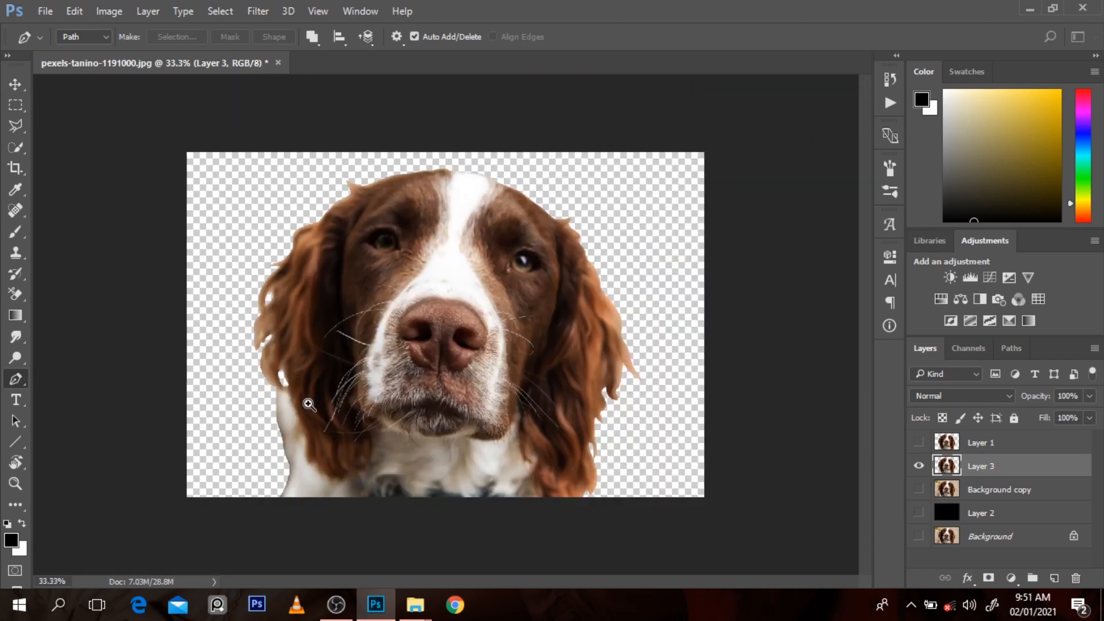
scroll(309, 404, "up", 1)
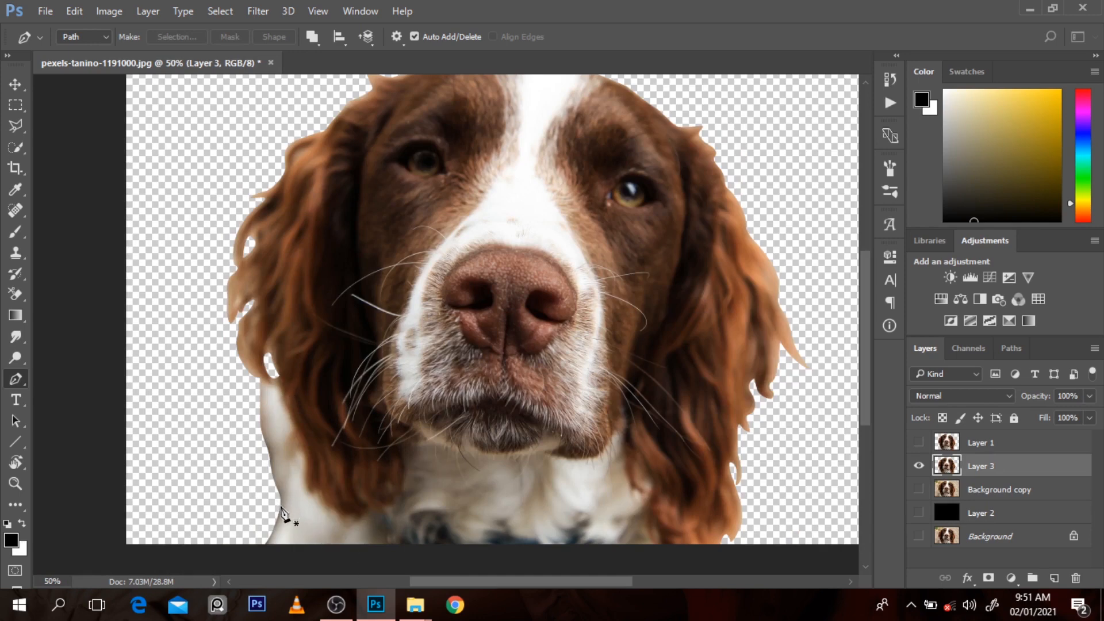
Step: Outline the strip along the shoulder's outer edge below the left-hand ear with the Pen, delete it from Layer 3 and deselect
left_click(282, 504)
left_click_drag(282, 461, 282, 400)
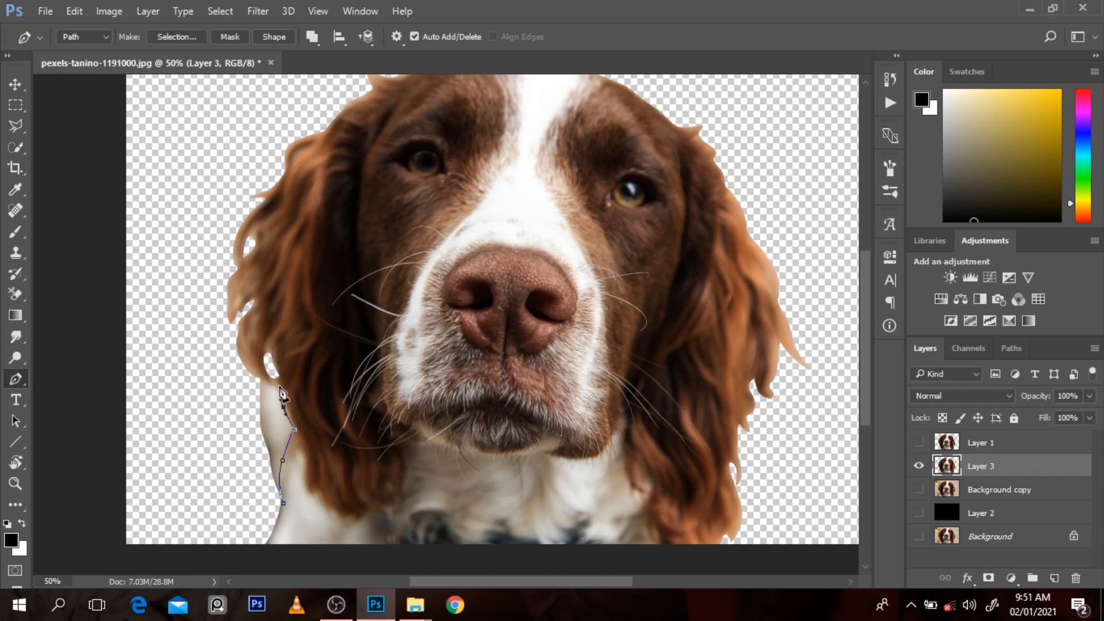
left_click(277, 373)
left_click_drag(274, 375, 258, 382)
left_click_drag(234, 440, 236, 447)
left_click_drag(242, 505, 265, 516)
key("ctrl+Return")
key("Delete")
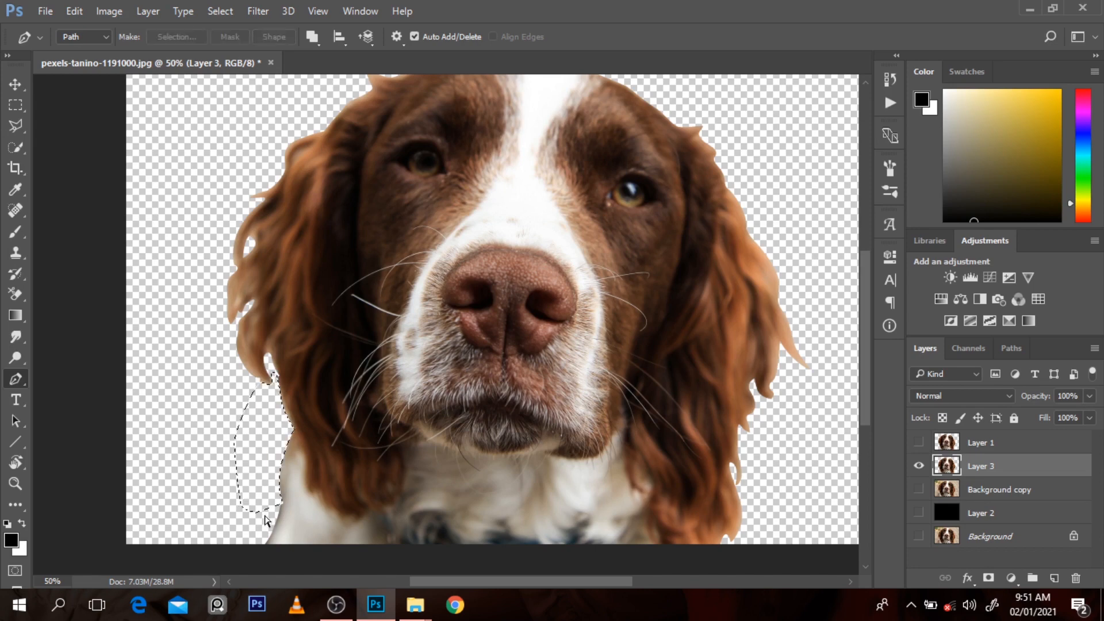
key("ctrl+d")
Step: Duplicate Layer 3 and apply Shadows/Highlights to the copy with a shadows amount of about 19% and a highlights amount of 2%
left_click(435, 459, "alt")
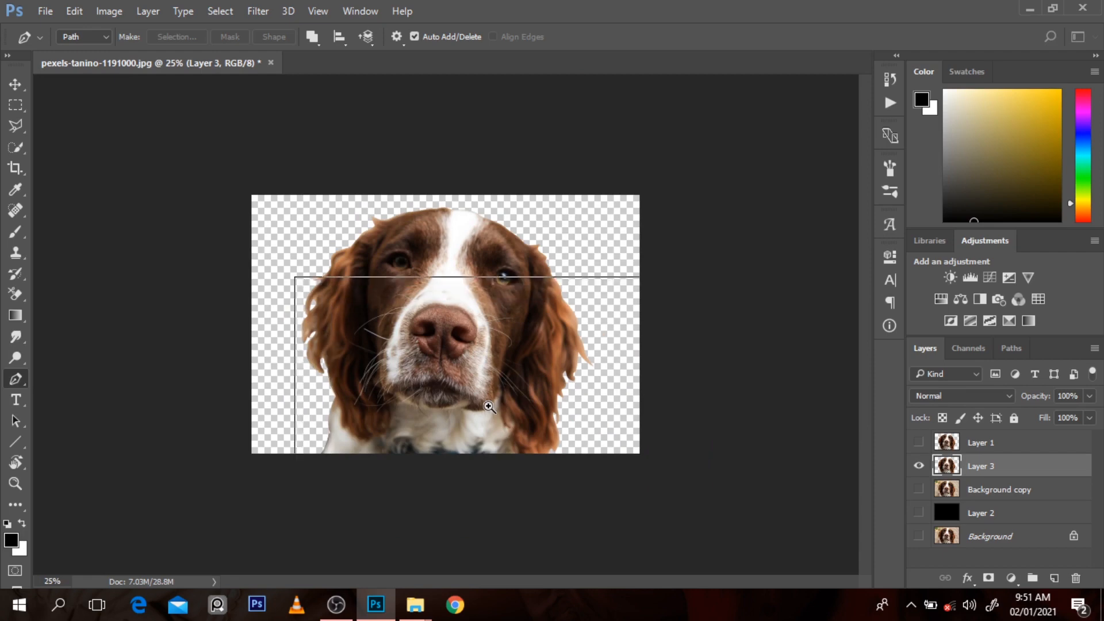
left_click(489, 406, "ctrl")
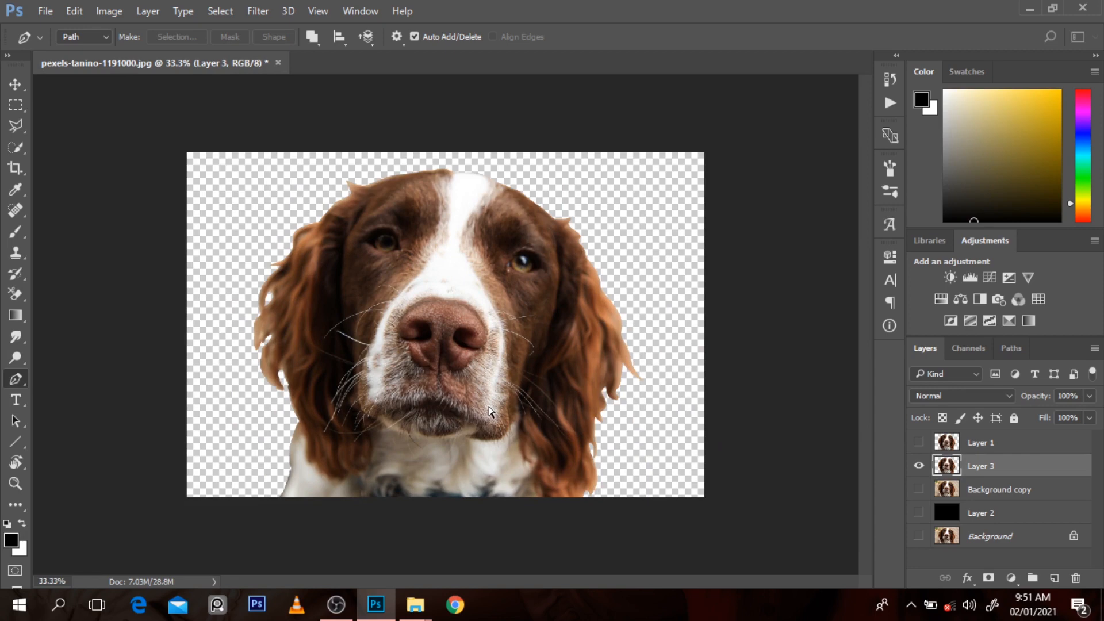
key("ctrl+j")
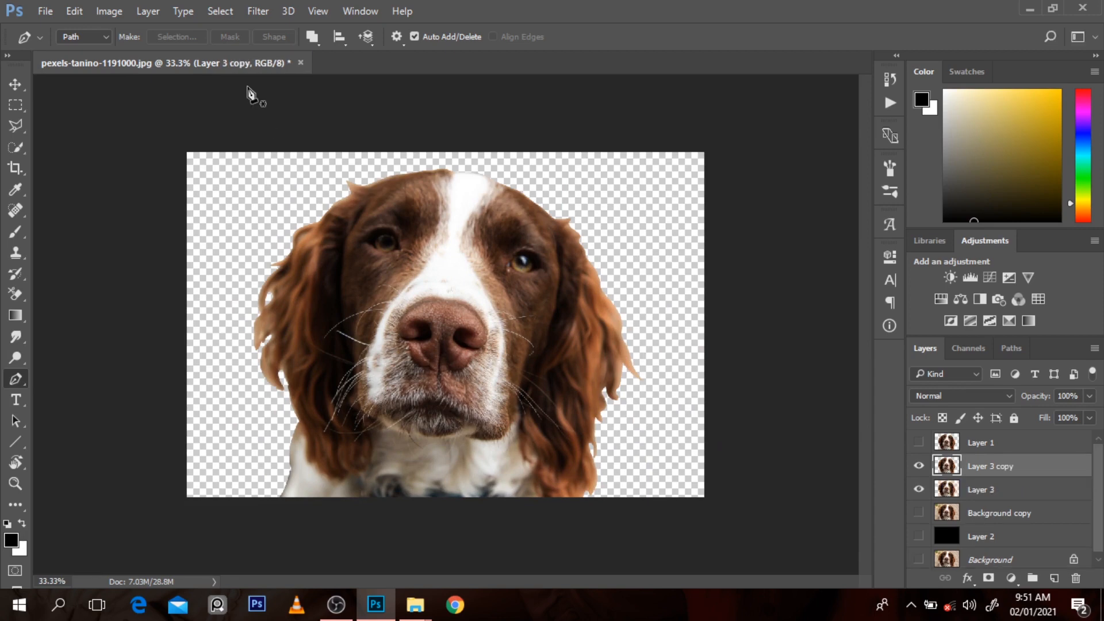
left_click(109, 11)
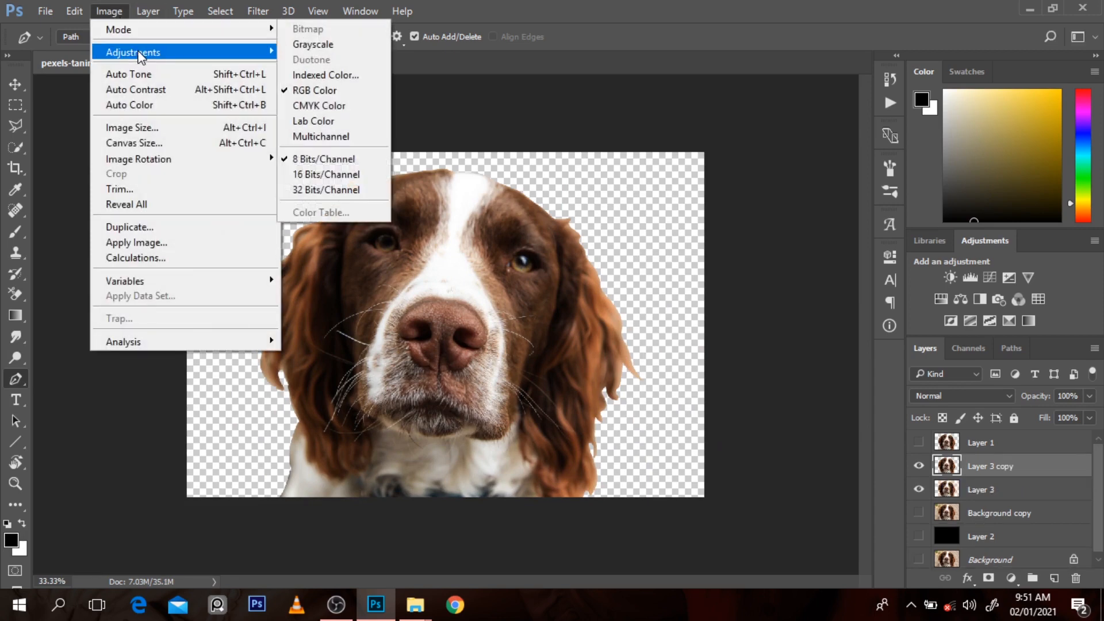
mouse_move(138, 52)
left_click(383, 325)
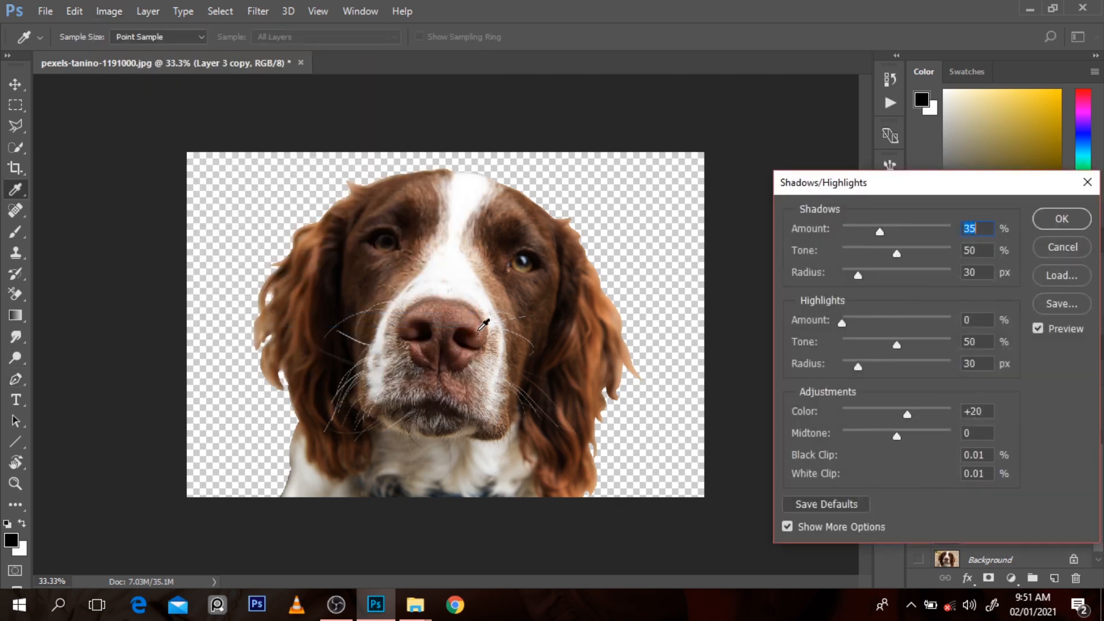
left_click_drag(879, 229, 858, 241)
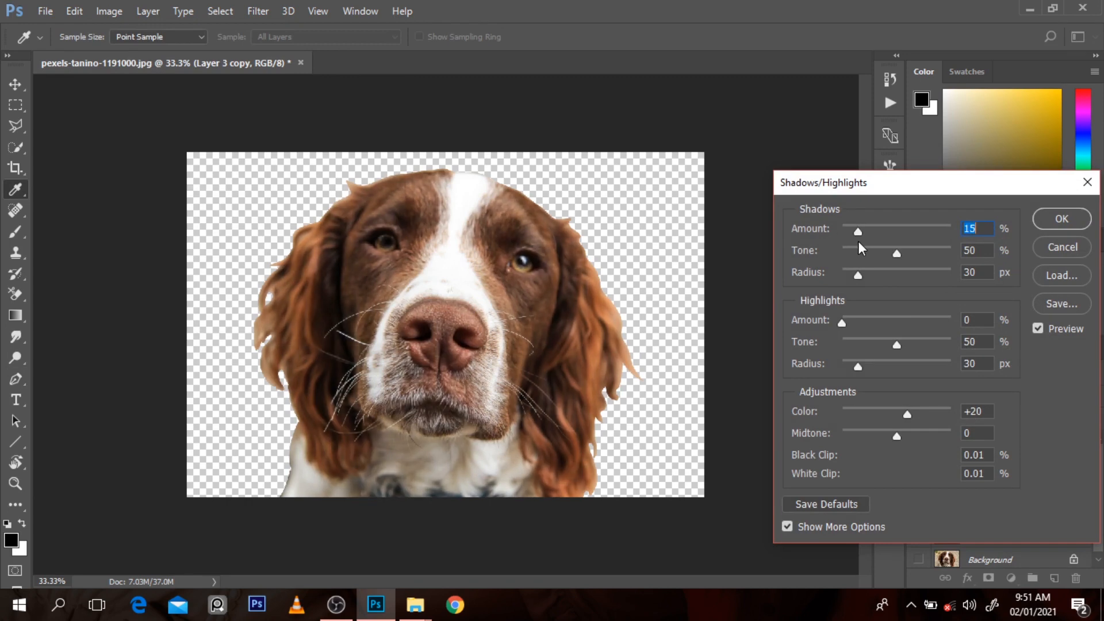
mouse_move(841, 320)
left_mouse_down()
mouse_move(860, 319)
mouse_move(827, 318)
mouse_move(845, 320)
left_mouse_up()
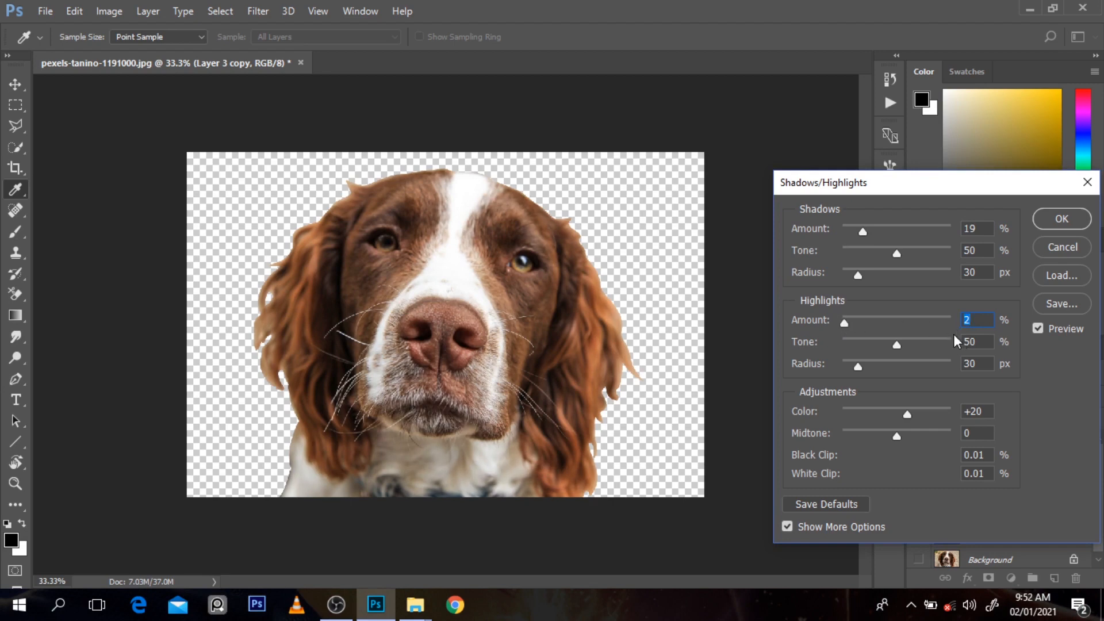
left_click_drag(864, 230, 864, 233)
left_click(1062, 219)
key("p")
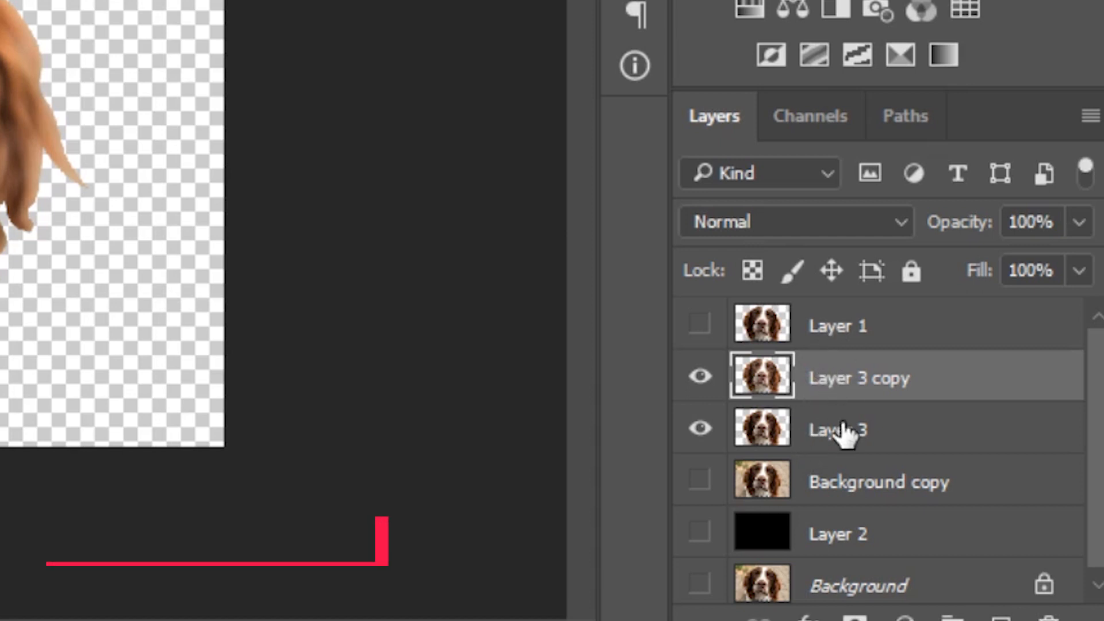
Step: Merge Layer 3 copy down into Layer 3 and rename the merged layer "whole body"
key("ctrl+e")
double_click(843, 379)
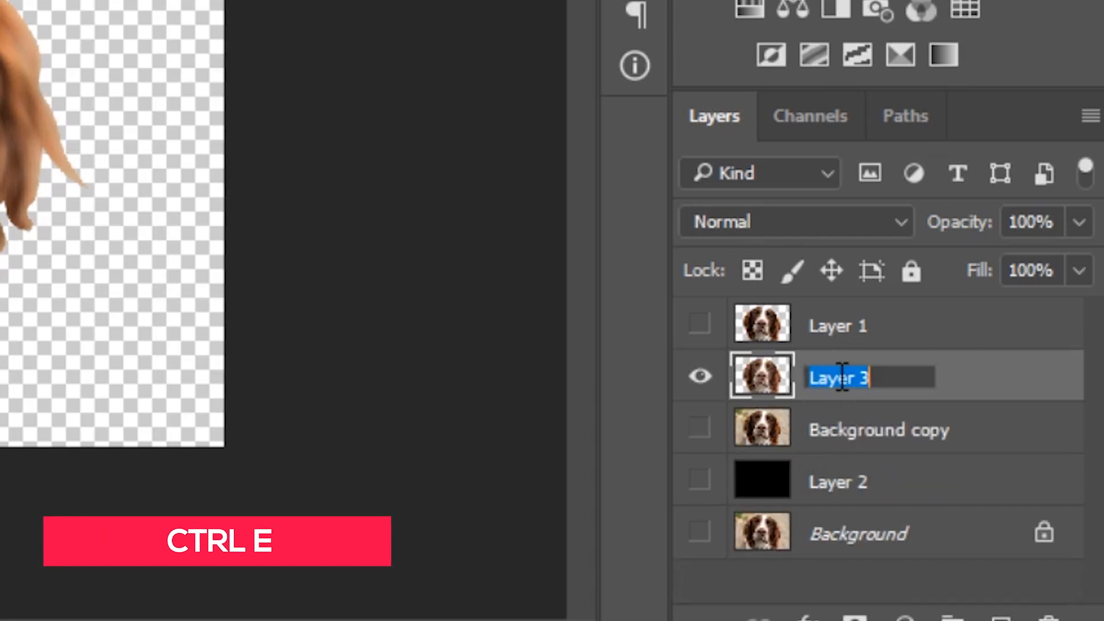
type("whol")
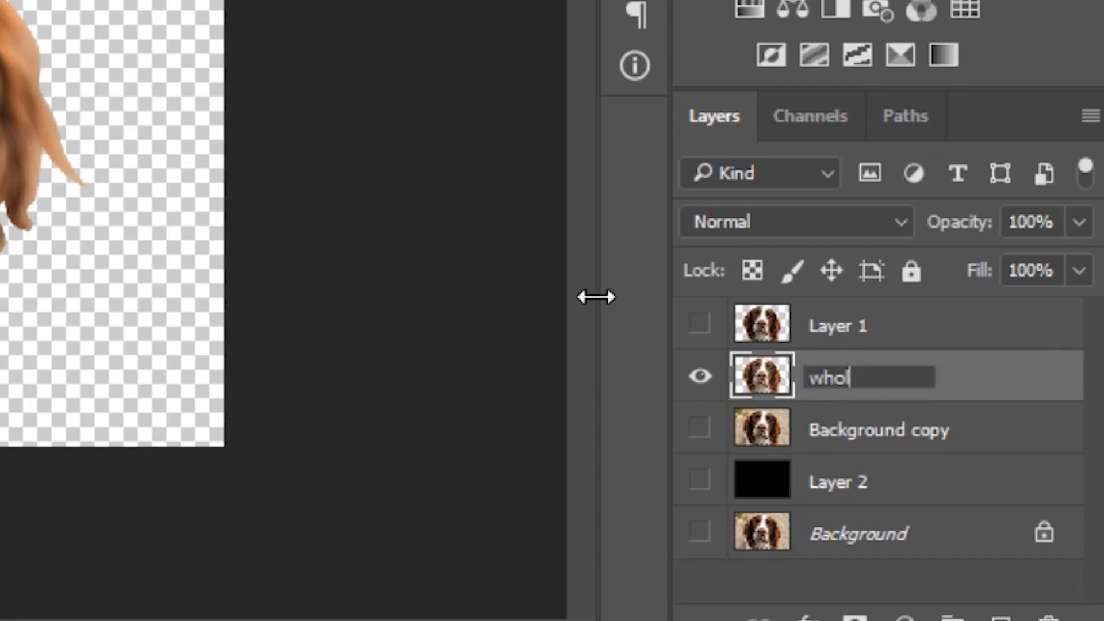
type("e body")
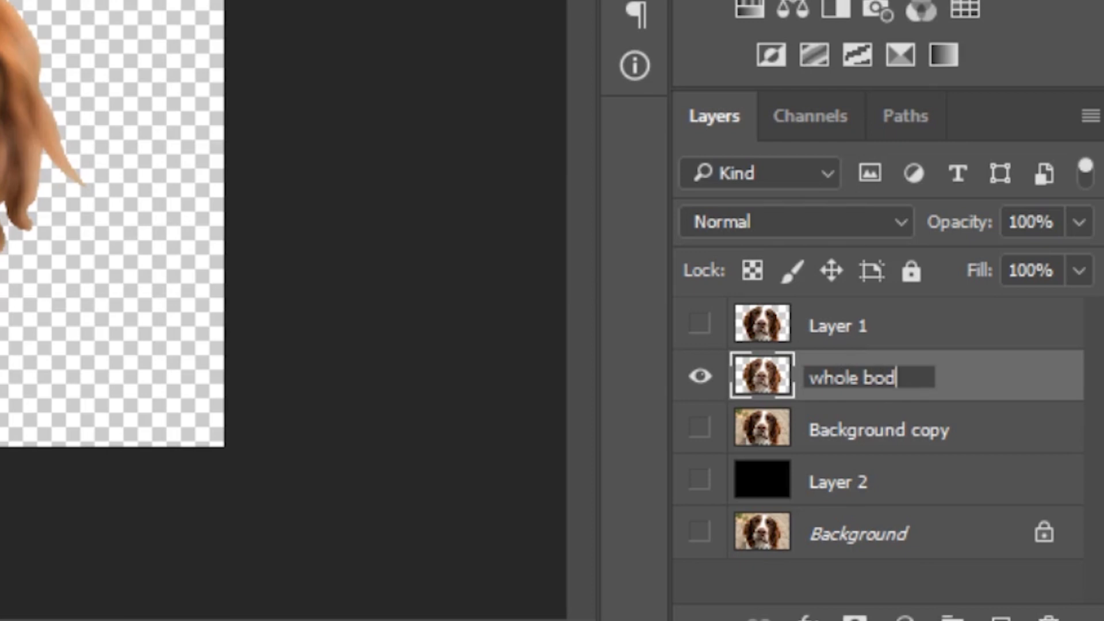
left_click(968, 383)
Step: Duplicate the whole body layer and set the copy's blend mode to Vivid Light
key("ctrl+j")
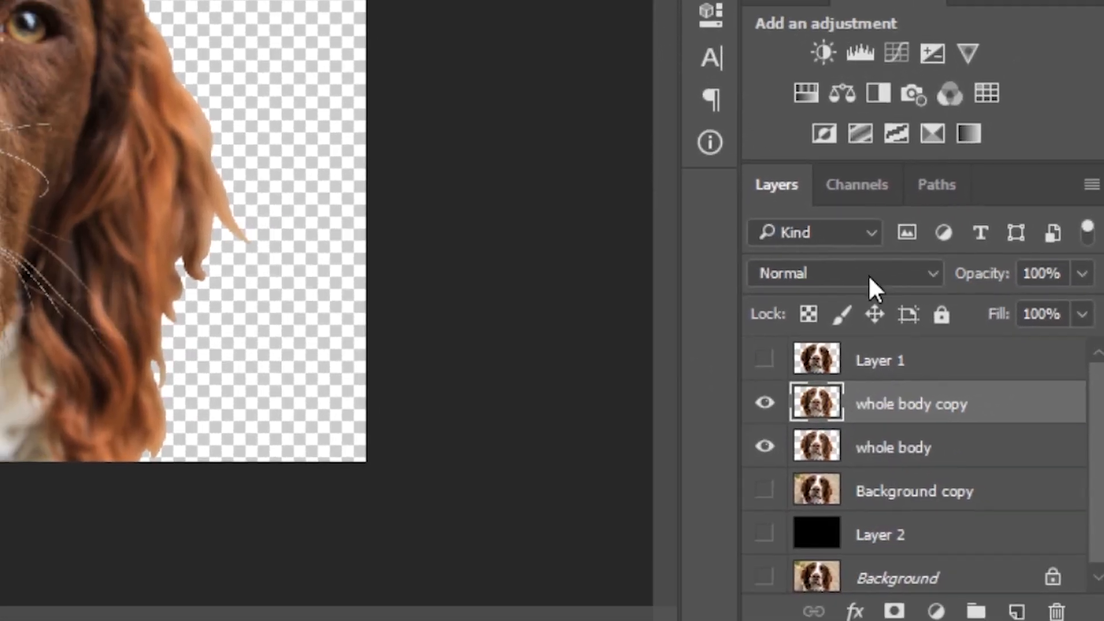
left_click(828, 224)
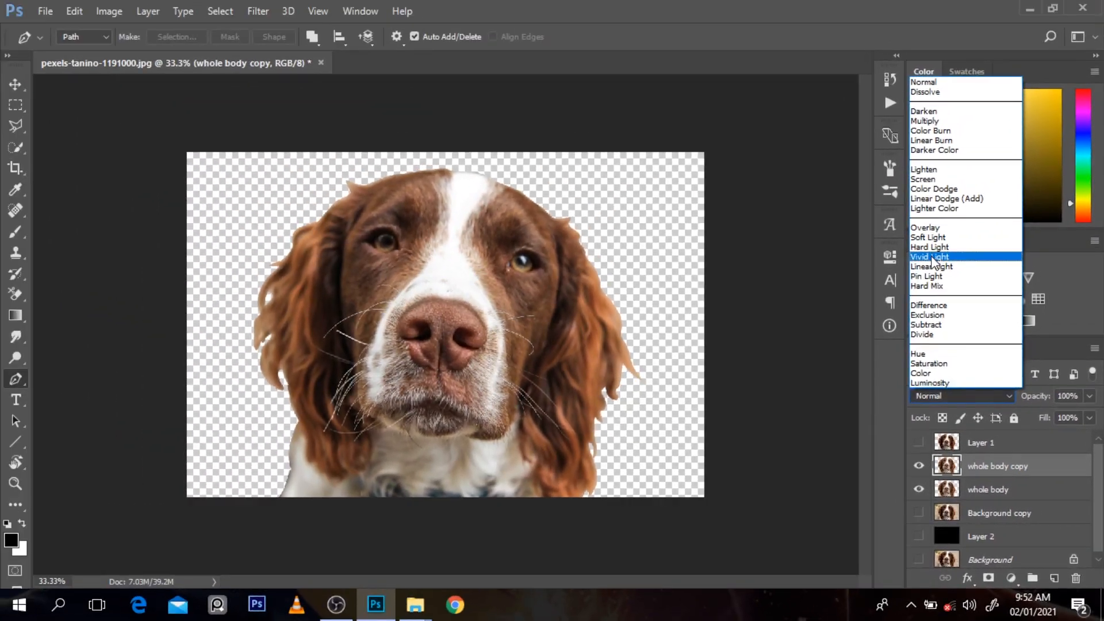
left_click(874, 142)
Step: Apply a High Pass filter with a small radius to the whole body copy and merge it down into the whole body layer
left_click(257, 11)
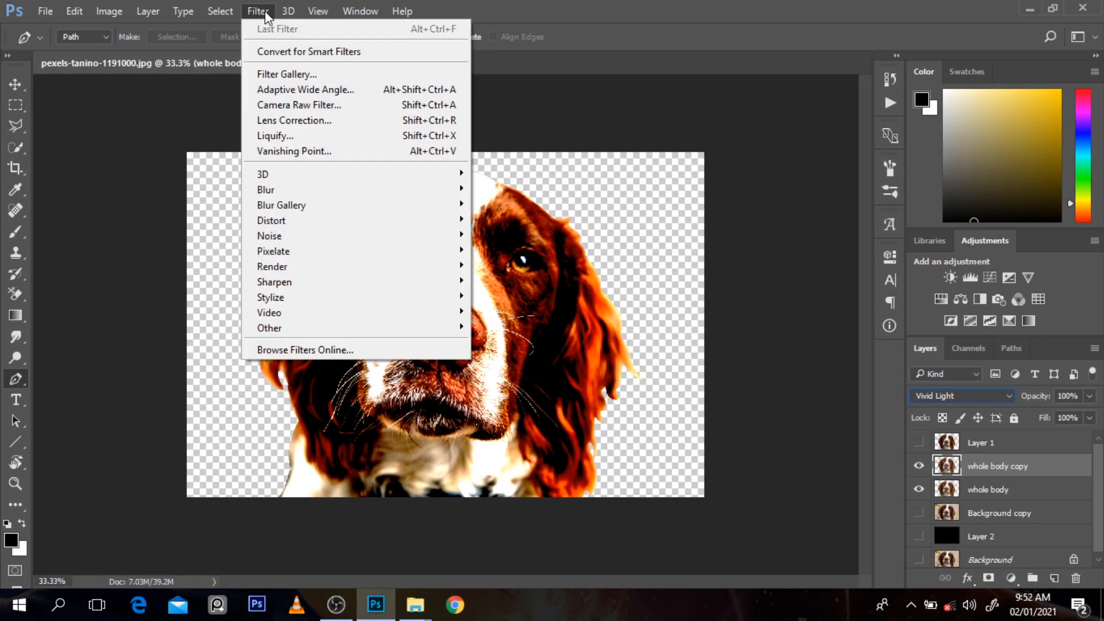
mouse_move(331, 331)
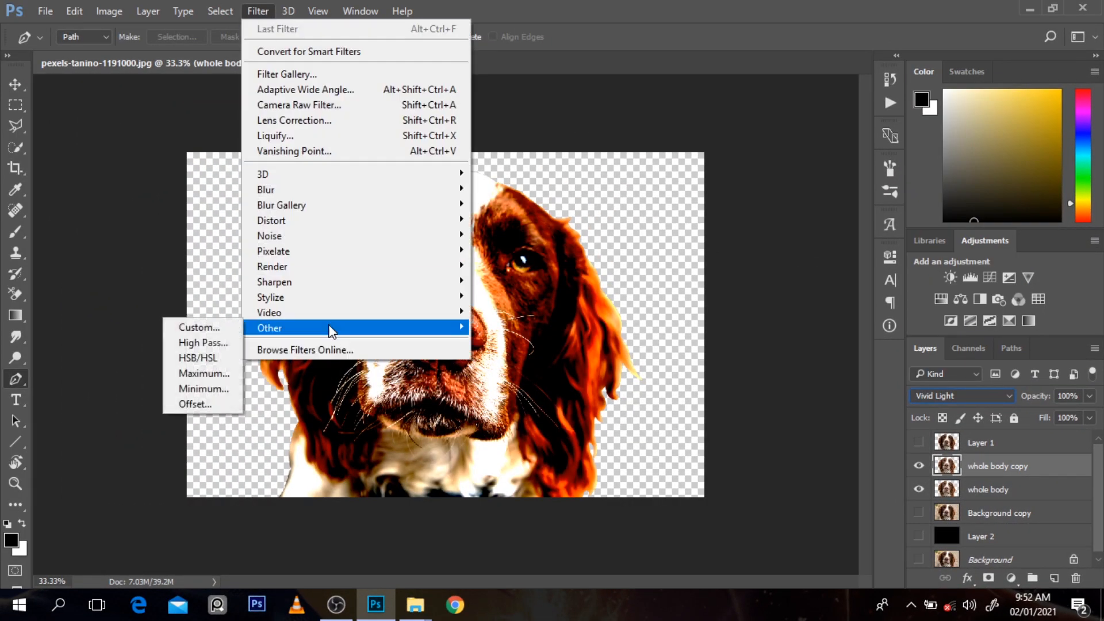
left_click(218, 343)
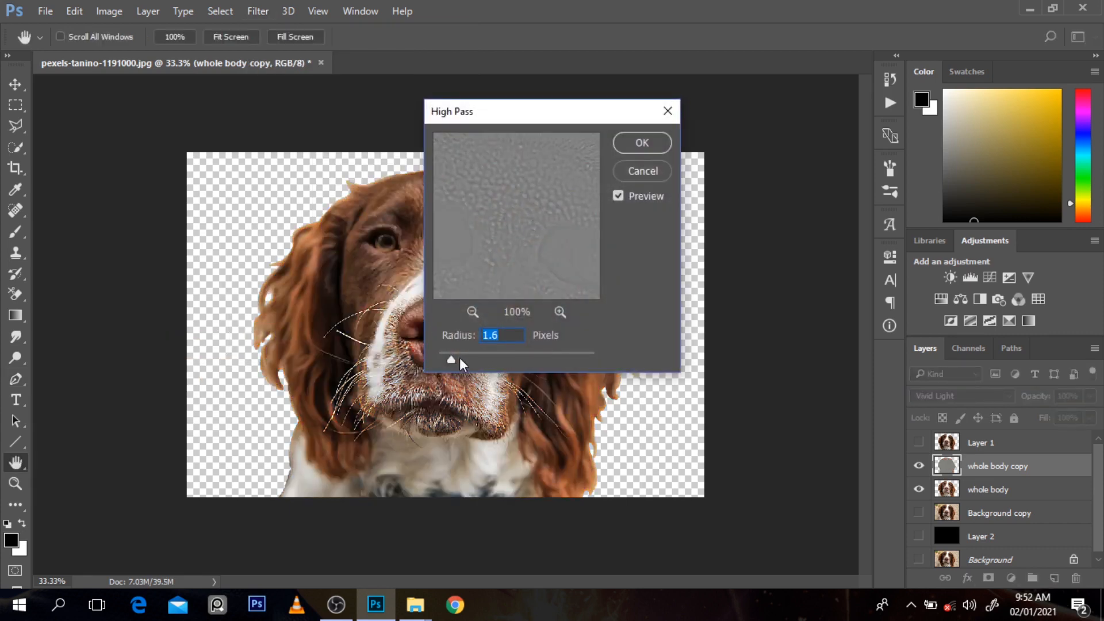
left_click_drag(458, 355, 457, 355)
left_click(635, 144)
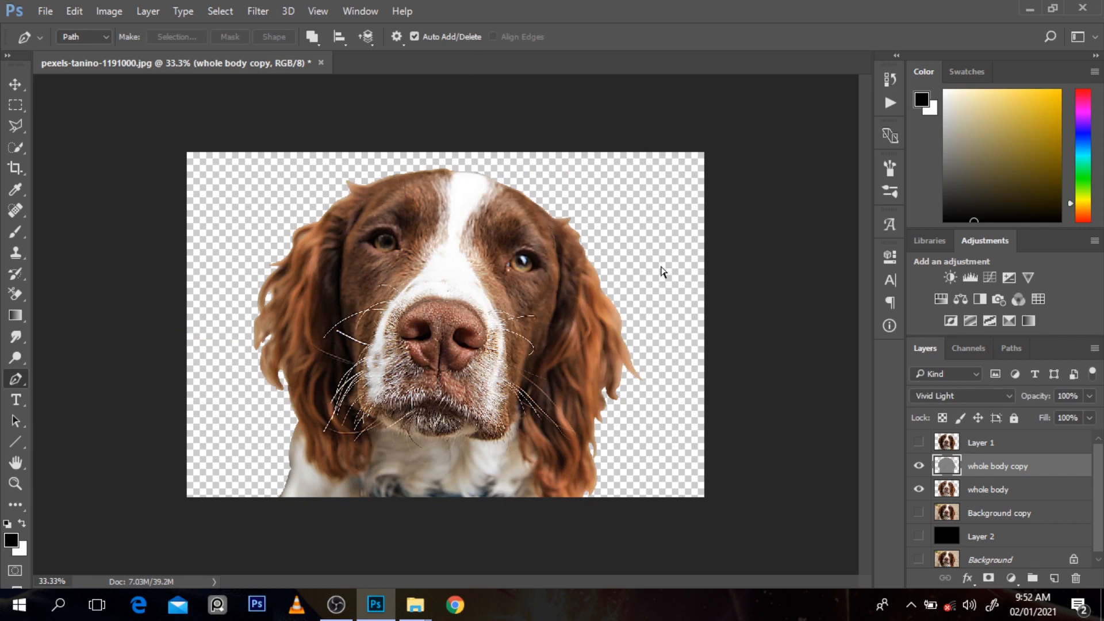
left_click(454, 283)
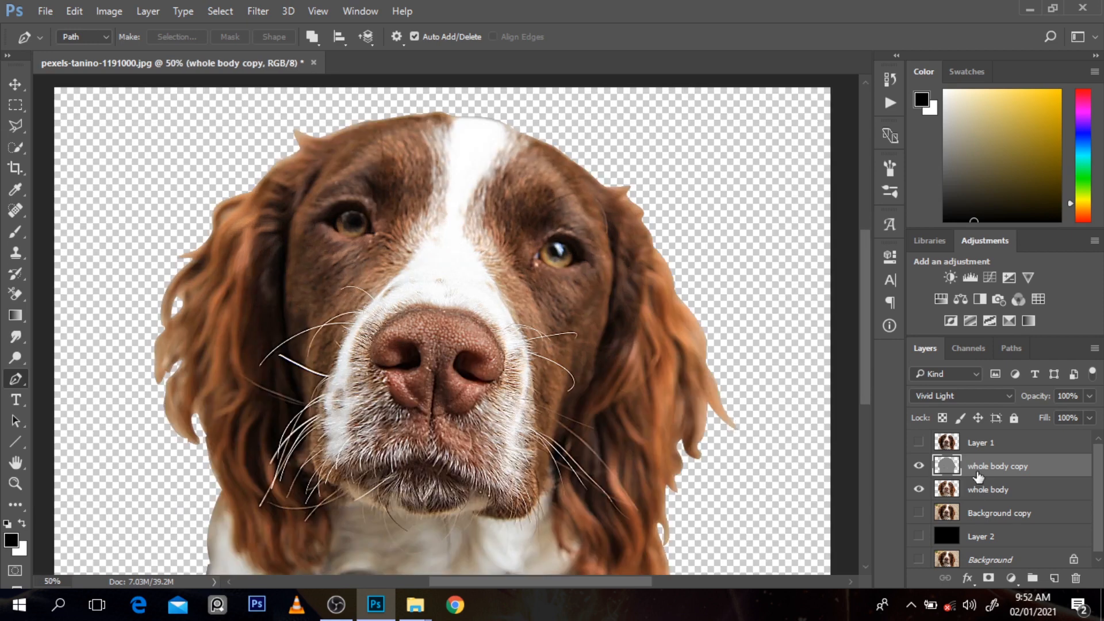
key("ctrl+e")
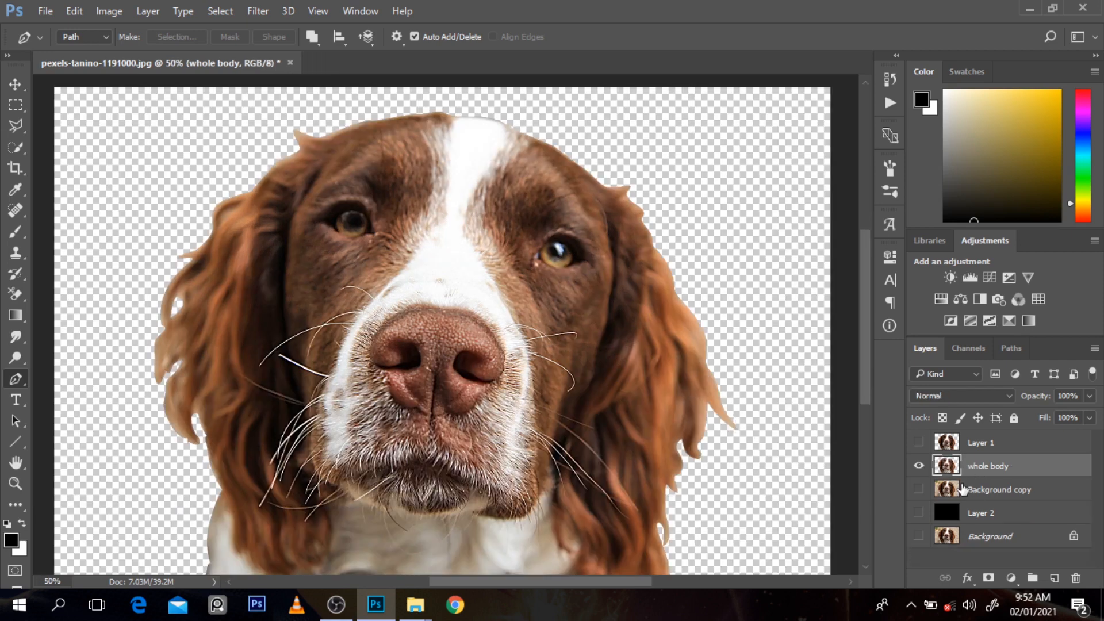
Step: Compare the sharpened dog with the Background copy by toggling layer visibility, ending with only the whole body layer shown
key("ctrl+minus")
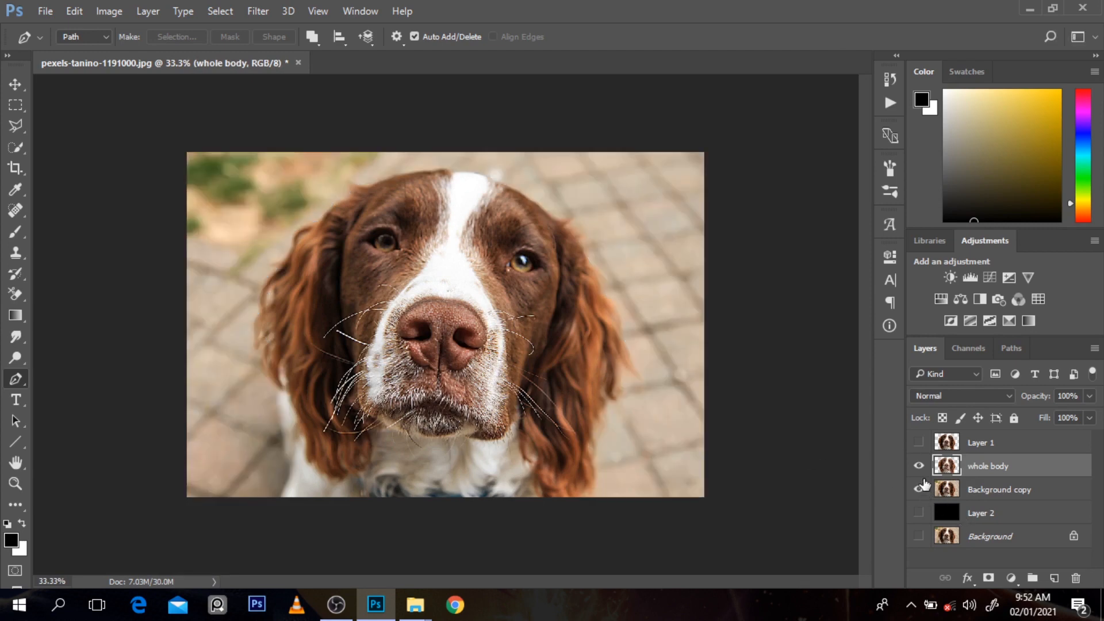
left_click(920, 489)
left_click(920, 489)
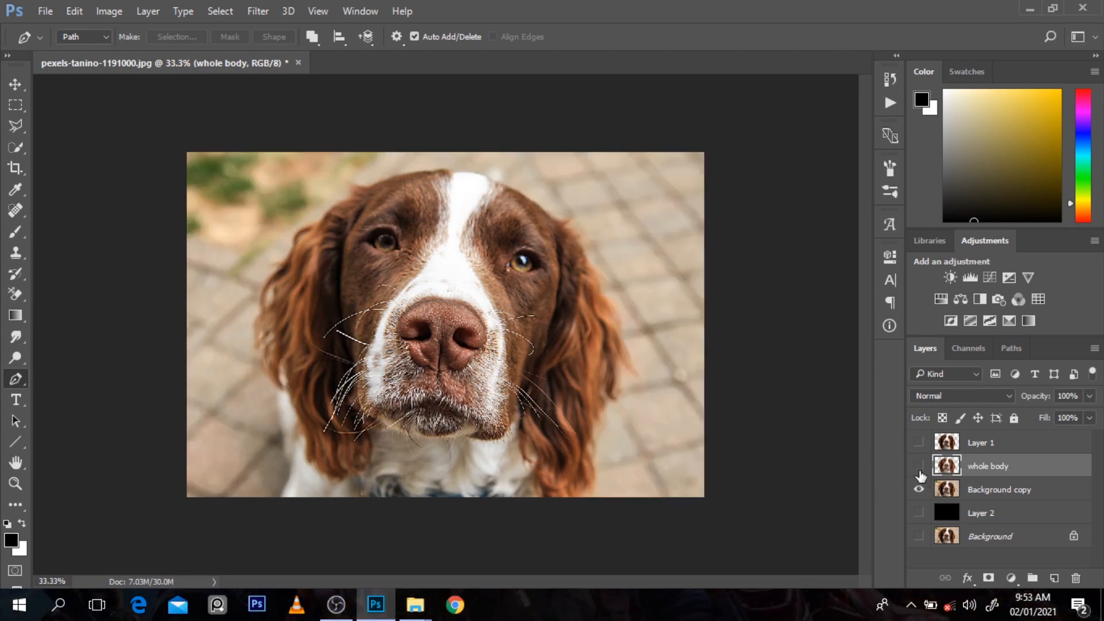
left_click(919, 468)
left_click(919, 466)
left_click(919, 490)
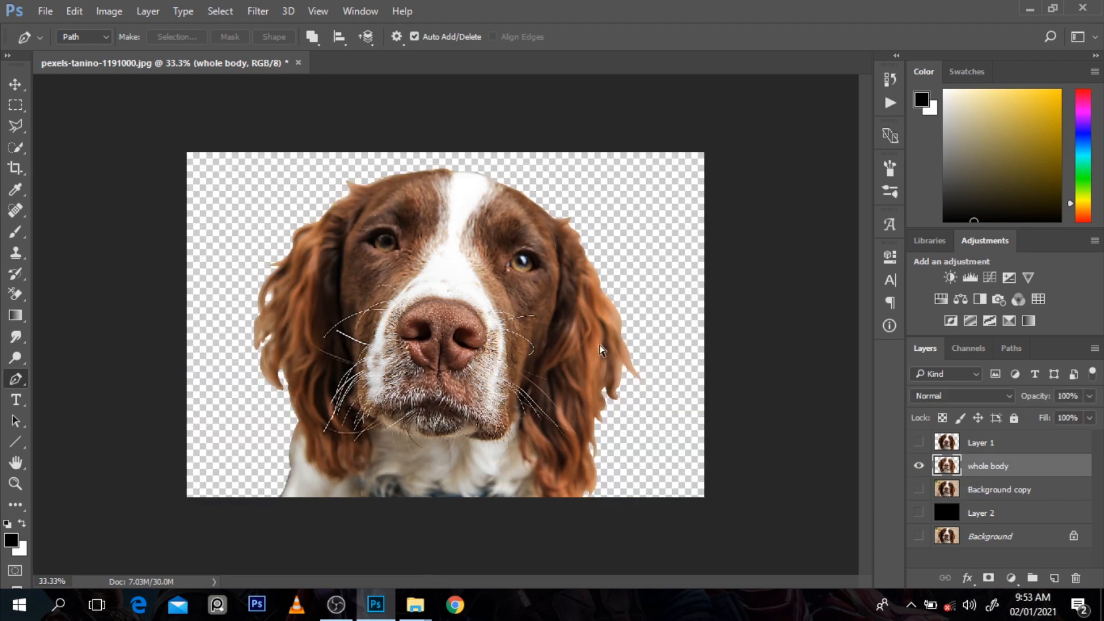
Step: Outline the dog's right-hand eye with the Pen, turn the path into a selection and copy the eye to a new layer
left_click(600, 345)
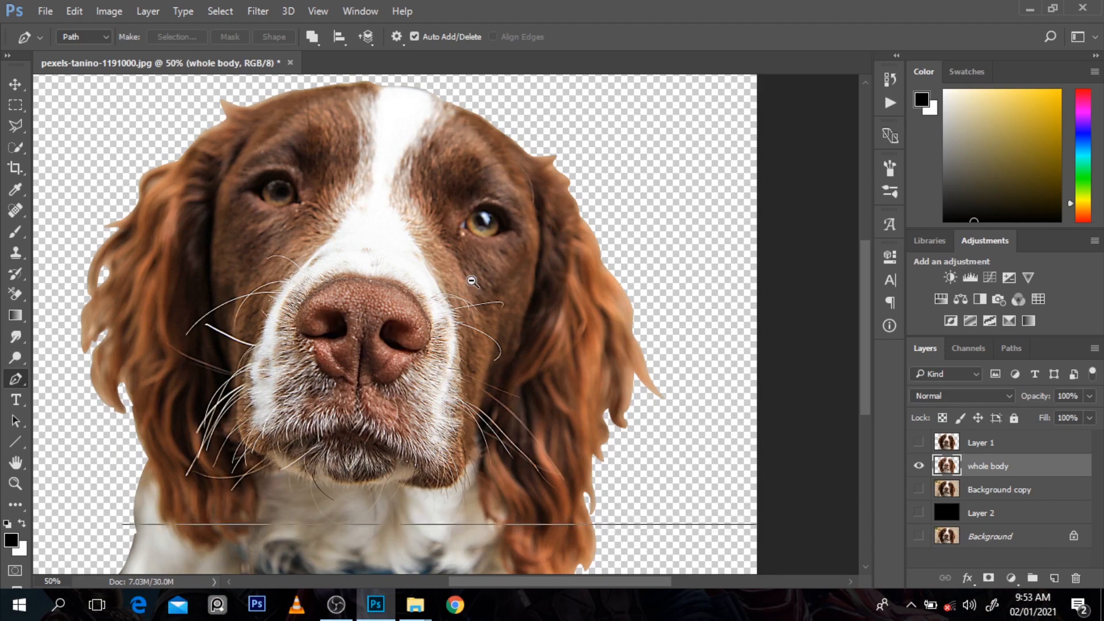
key("ctrl+minus")
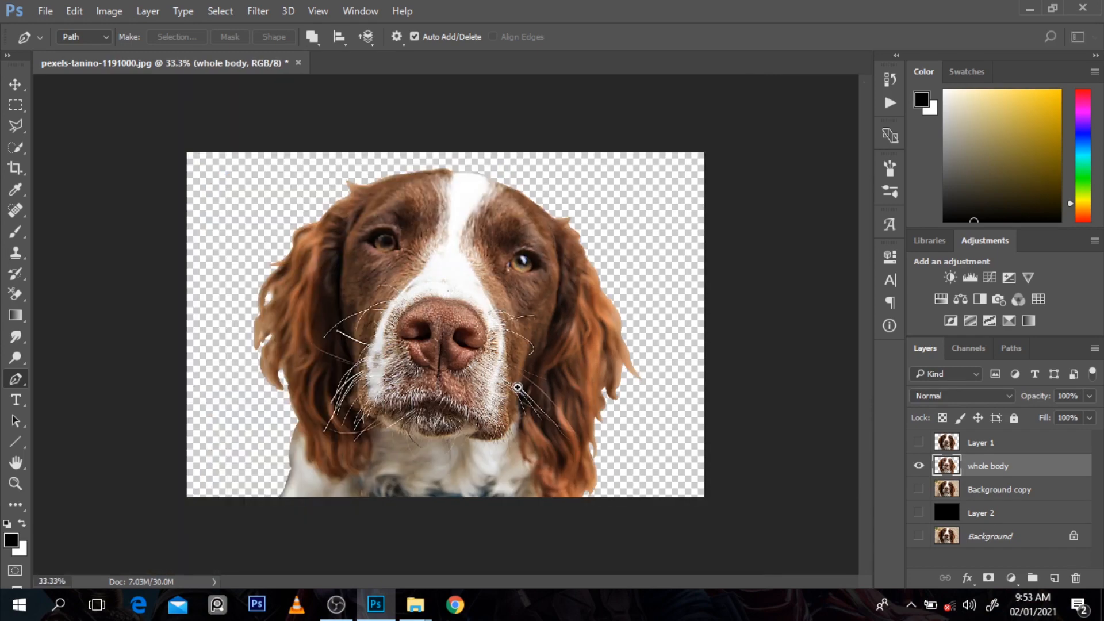
left_click(518, 387, "ctrl")
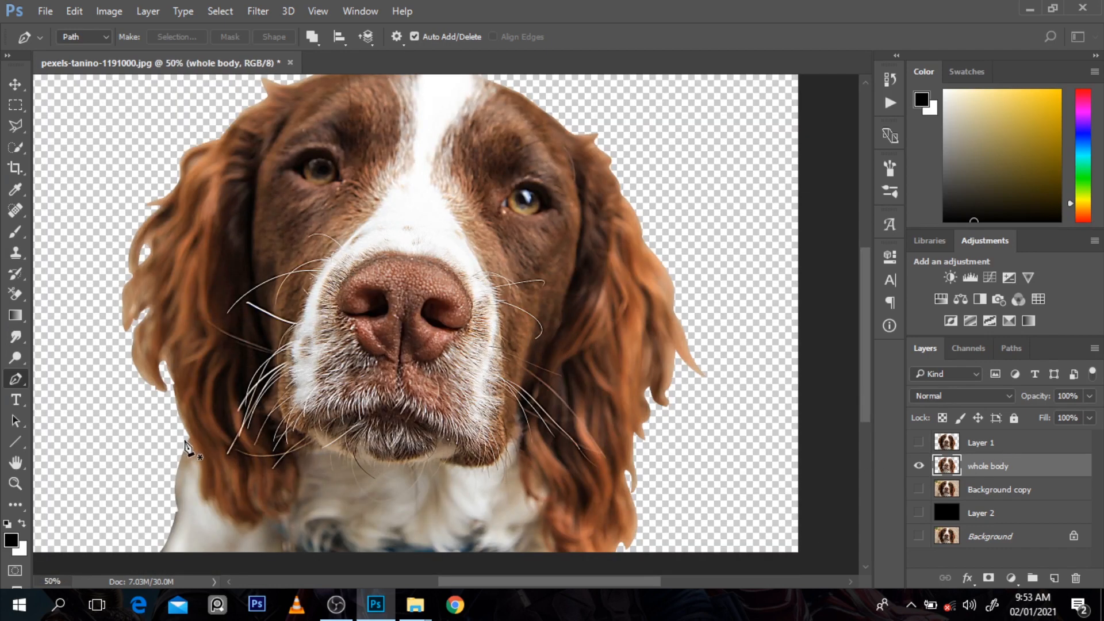
left_click_drag(870, 386, 869, 361)
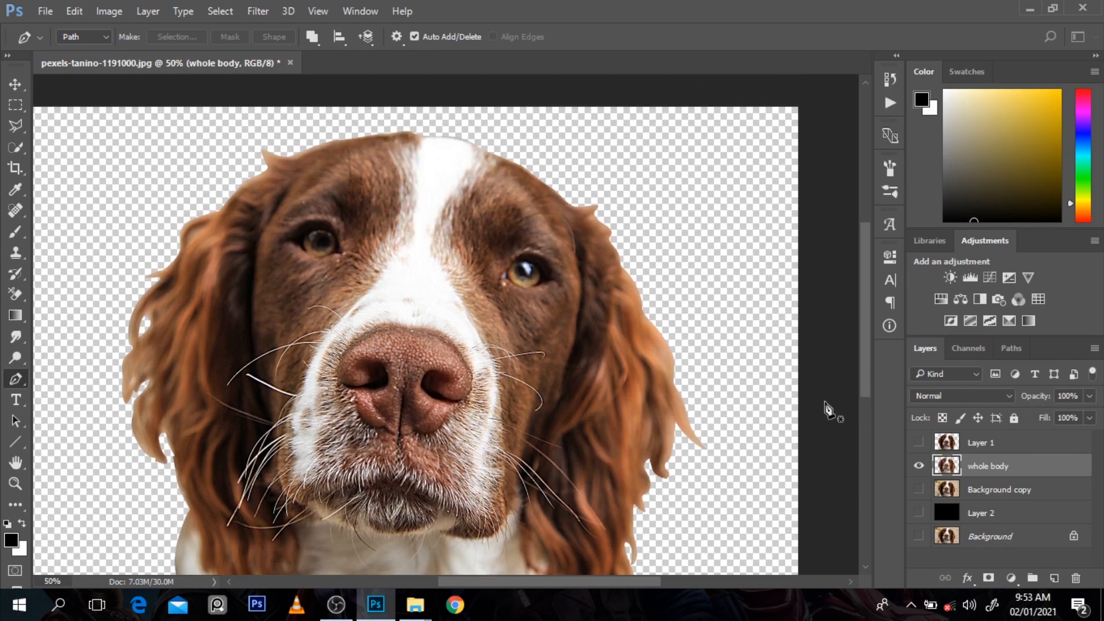
key("ctrl+plus")
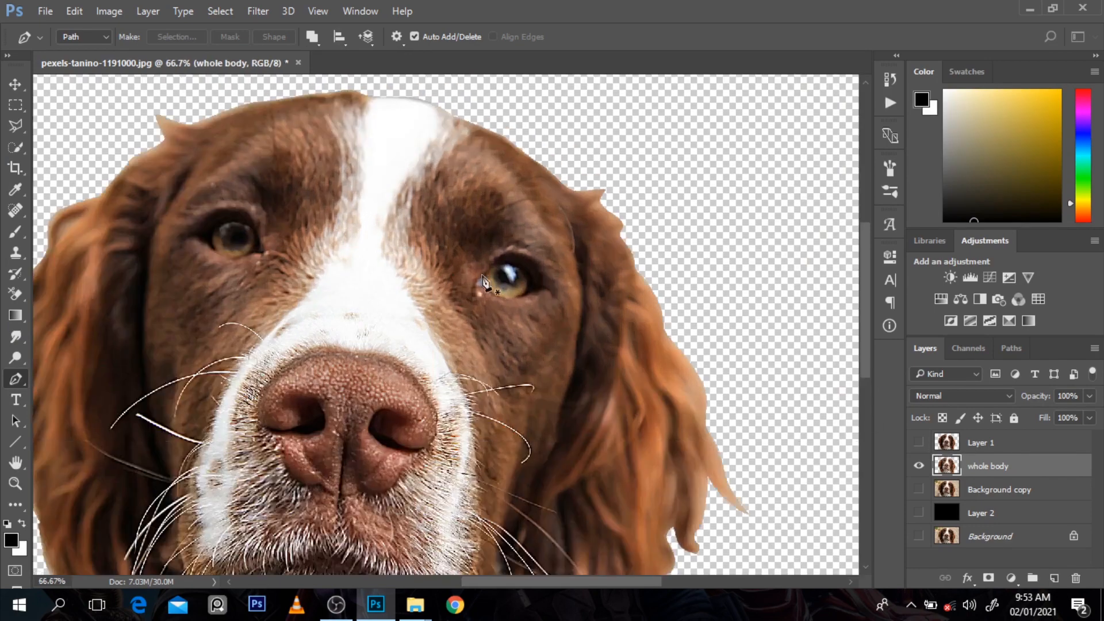
left_click(475, 285)
mouse_move(492, 266)
left_mouse_down()
mouse_move(553, 312)
mouse_move(482, 285)
left_mouse_up()
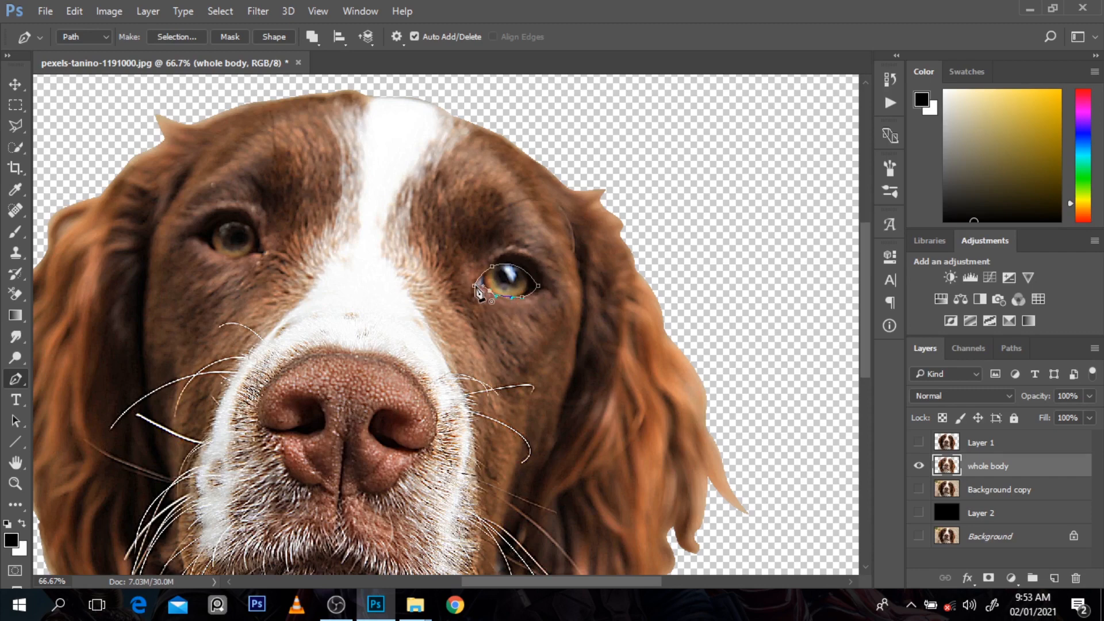
left_click(475, 286)
key("ctrl+Return")
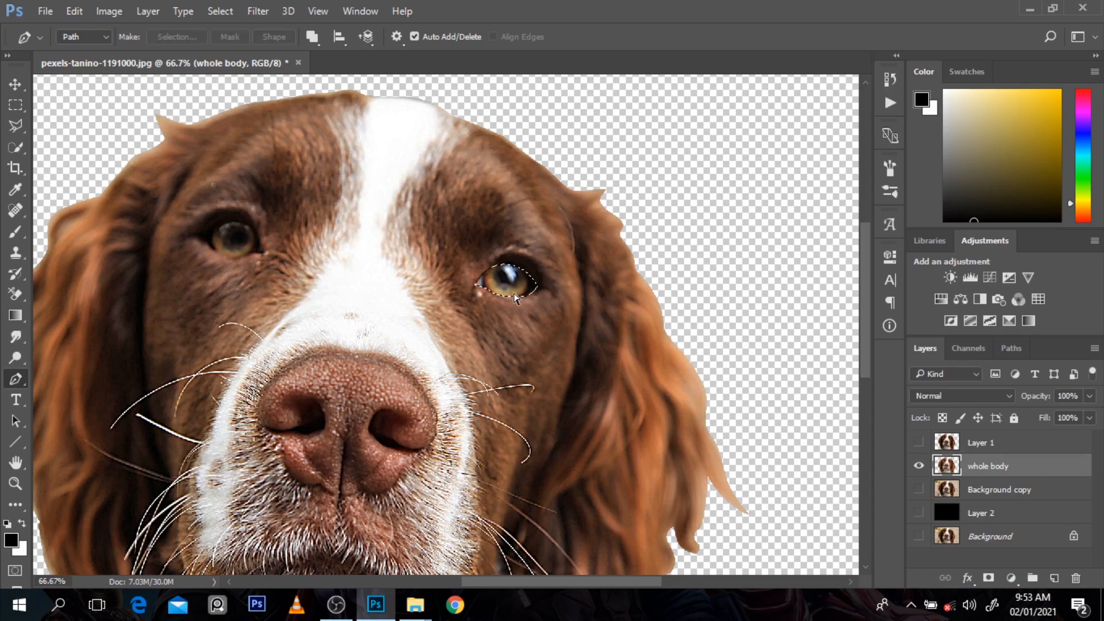
key("ctrl+j")
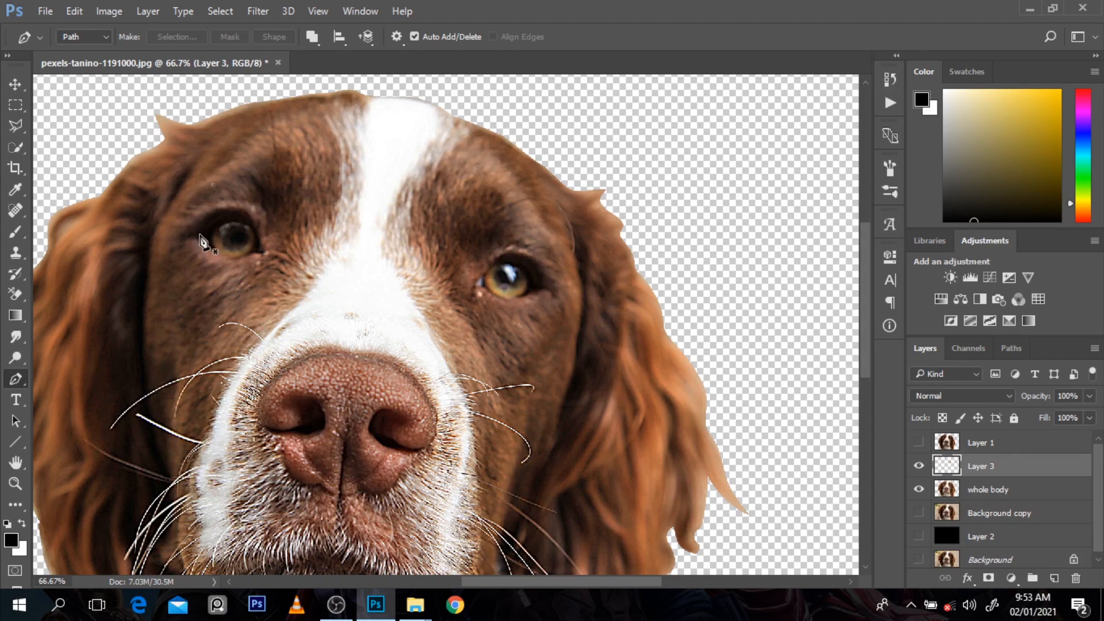
Step: Outline the dog's left-hand eye with the Pen, convert it to a selection and copy it from the whole body layer to a new layer
left_click(197, 236)
left_click_drag(259, 240, 275, 283)
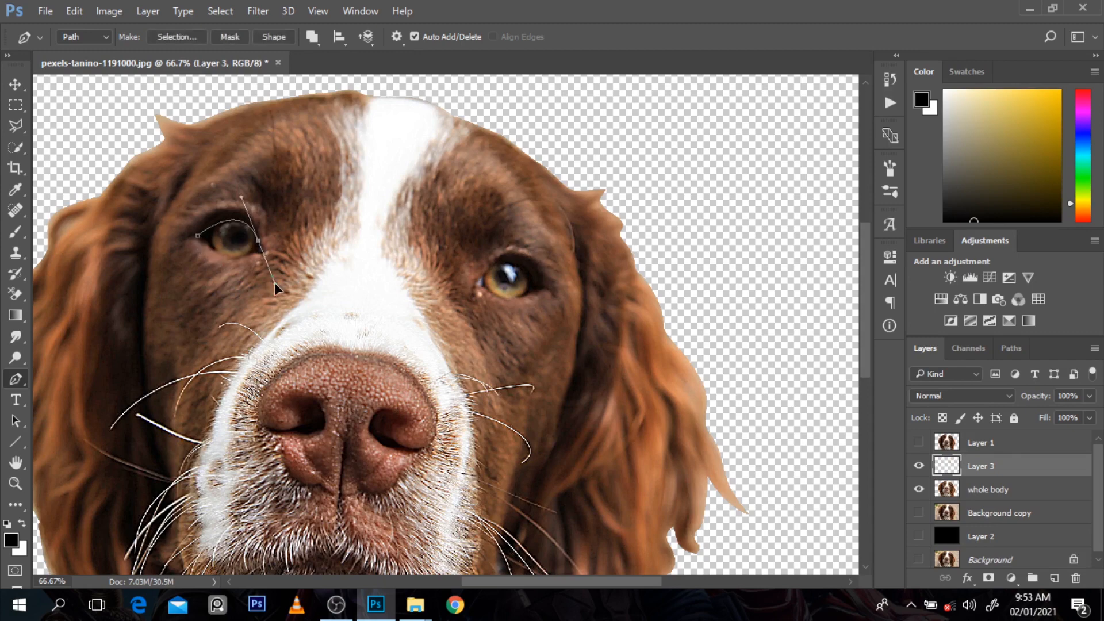
left_click(258, 241, "alt")
left_click_drag(244, 255, 203, 240)
left_click(199, 237)
key("ctrl+Return")
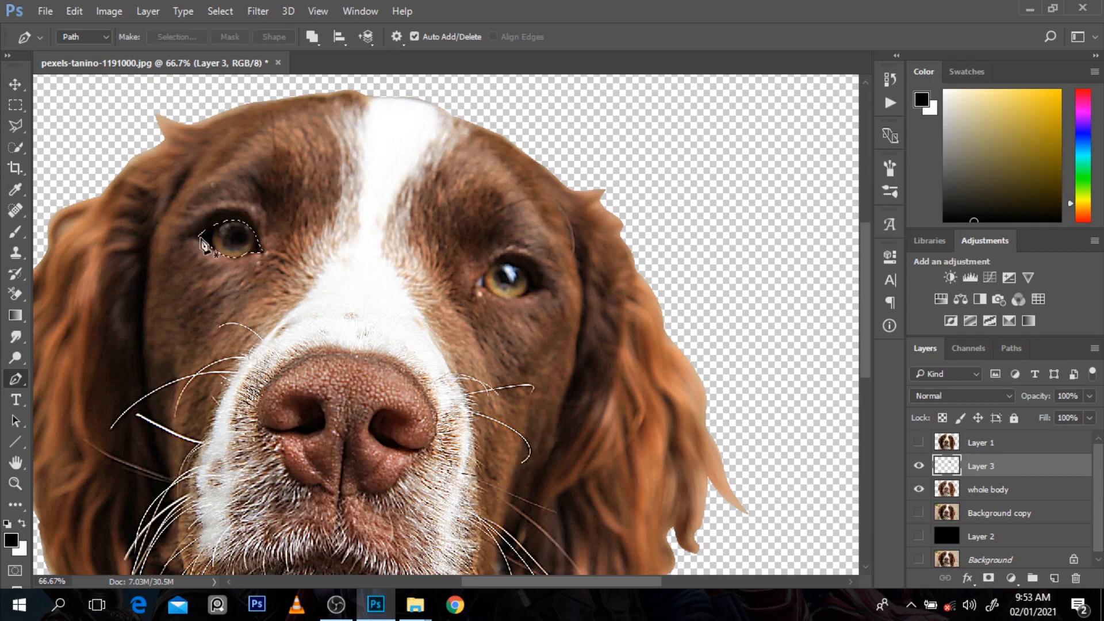
left_click(965, 498)
key("ctrl+j")
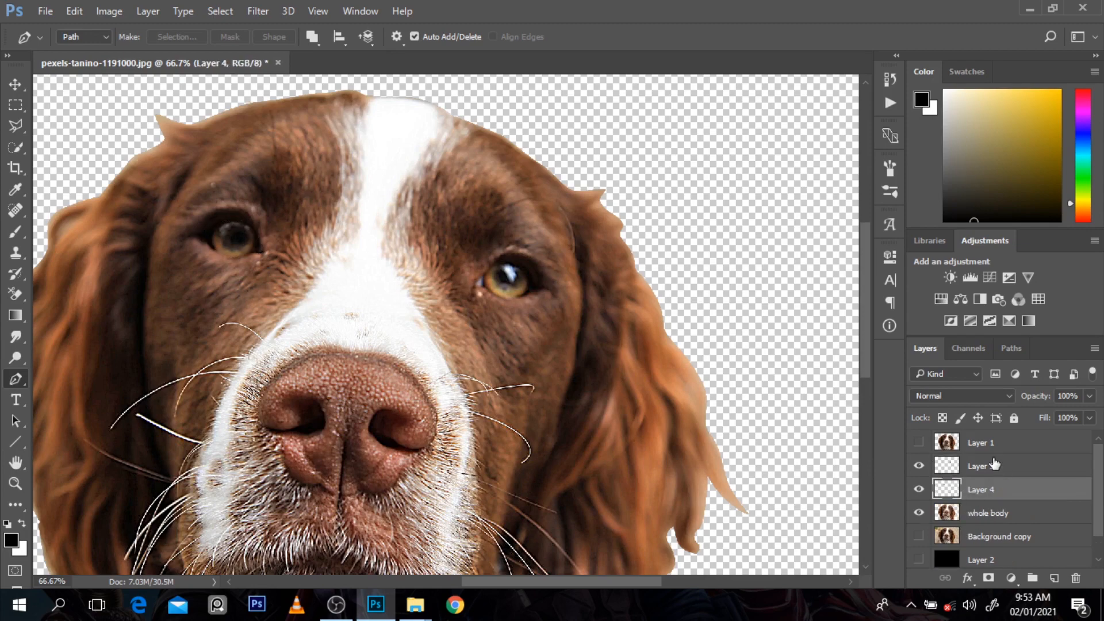
Step: Merge the two copied eye layers into a single layer, Layer 3
left_click(995, 465, "ctrl")
key("ctrl+e")
left_click(660, 356, "ctrl+alt")
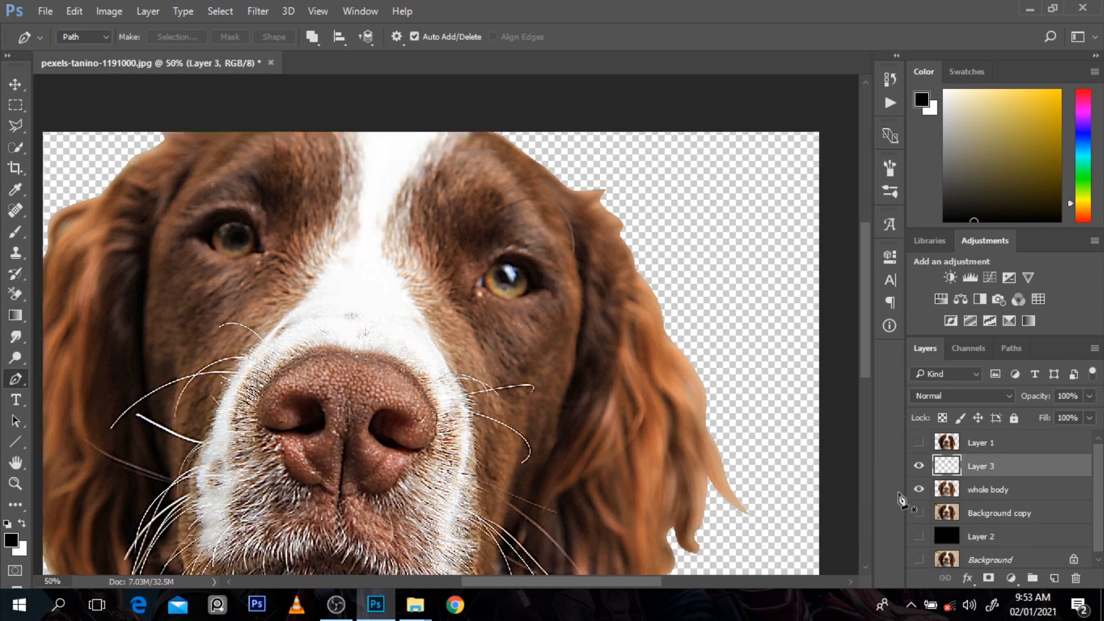
Step: Outline the dog's nose with the Pen, convert the path to a selection and copy it from the whole body layer to a new layer
left_click(984, 489)
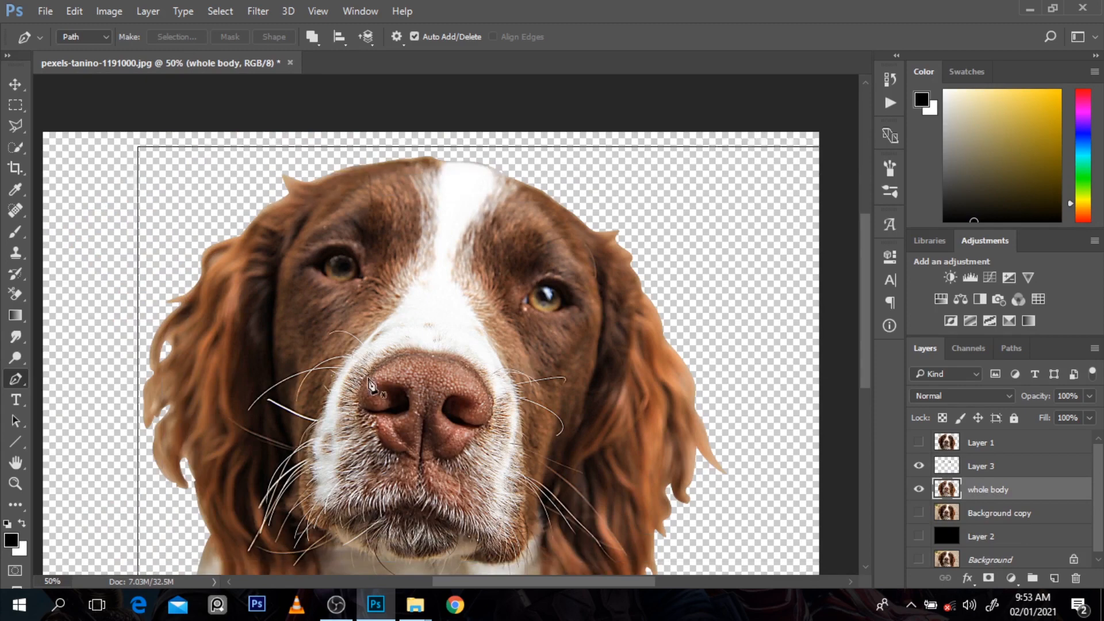
left_click(526, 368, "ctrl")
left_click(314, 424)
left_click_drag(306, 397, 314, 373)
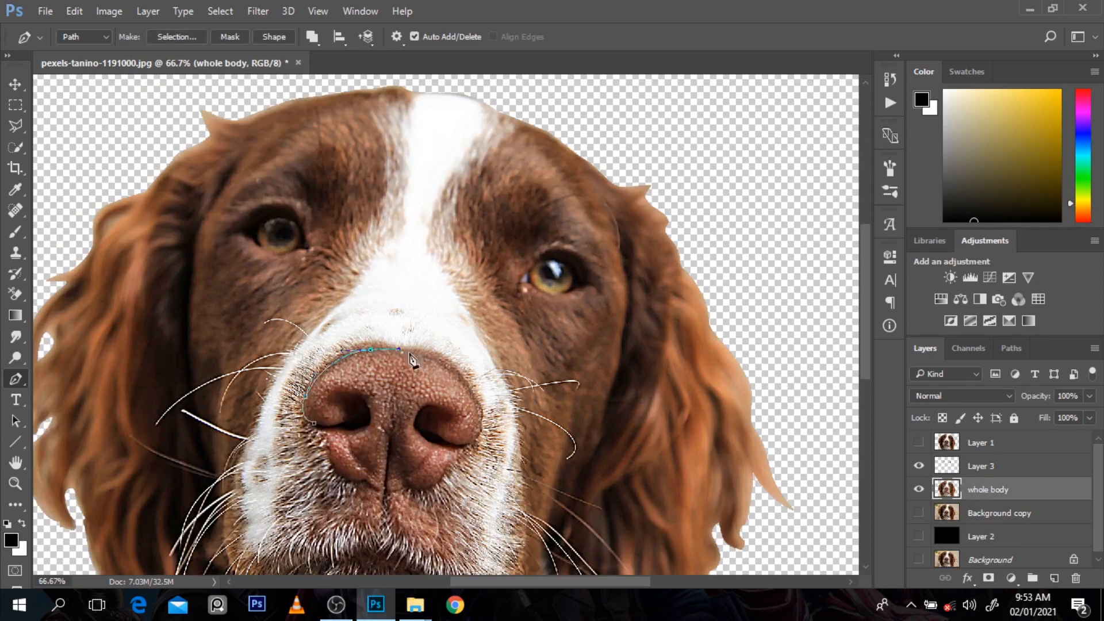
left_click_drag(482, 426, 478, 442)
left_click(464, 452)
left_click(435, 490)
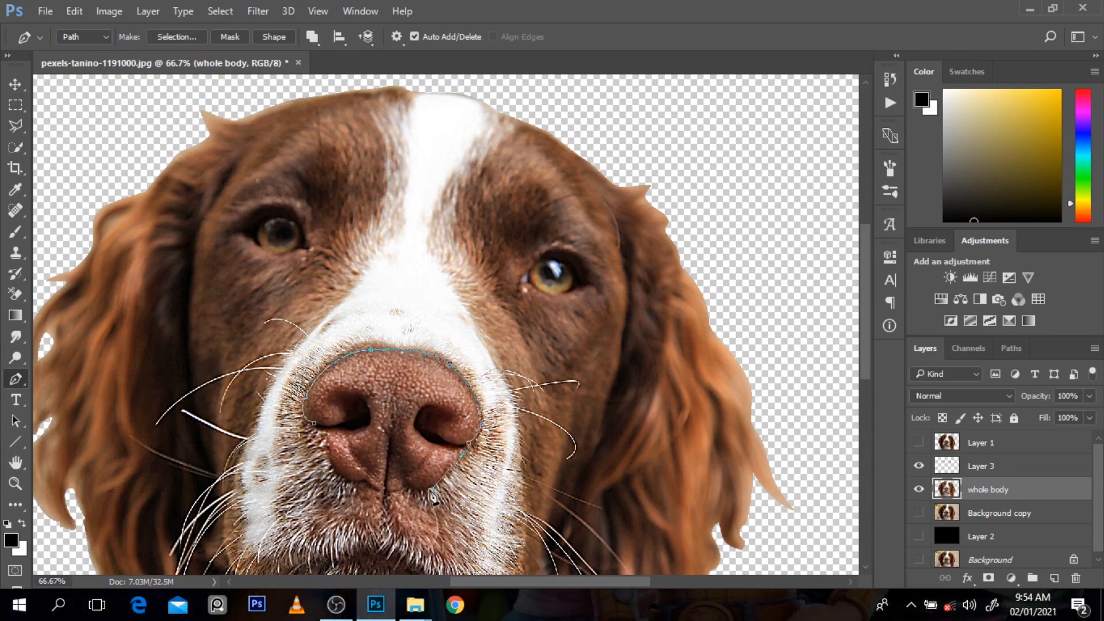
left_click(380, 492)
left_click(364, 483)
left_click(331, 456)
left_click(315, 423)
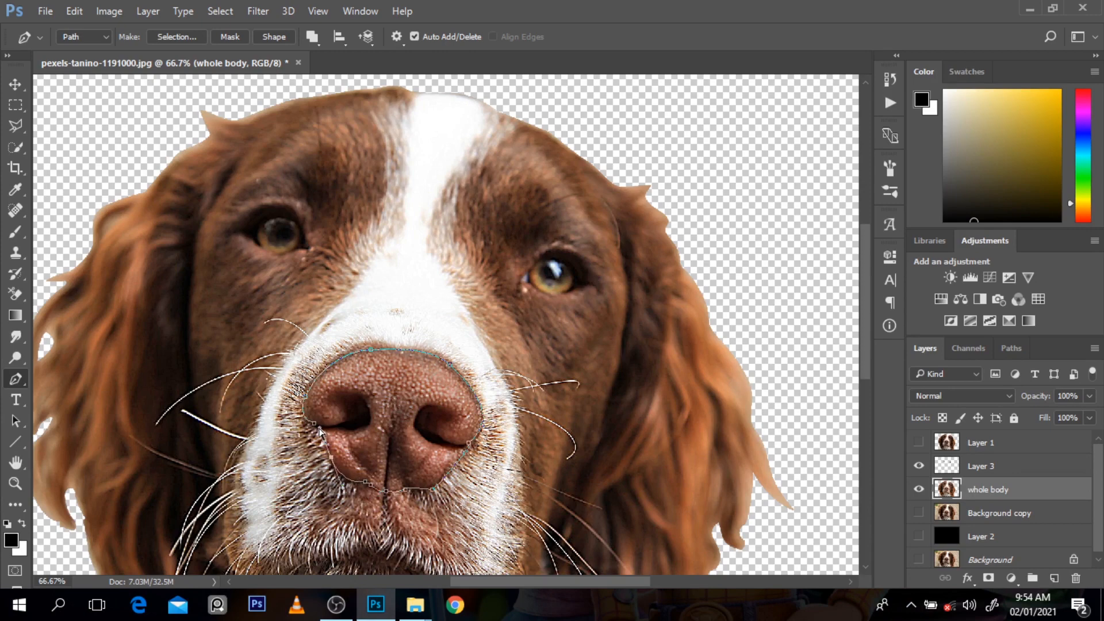
key("ctrl+Return")
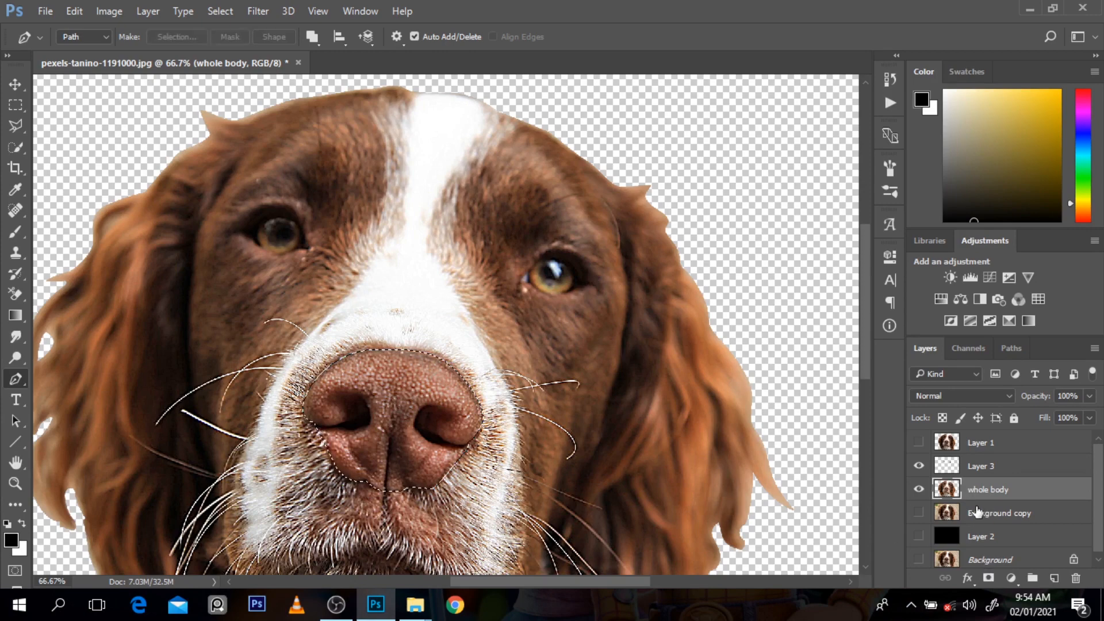
key("ctrl+j")
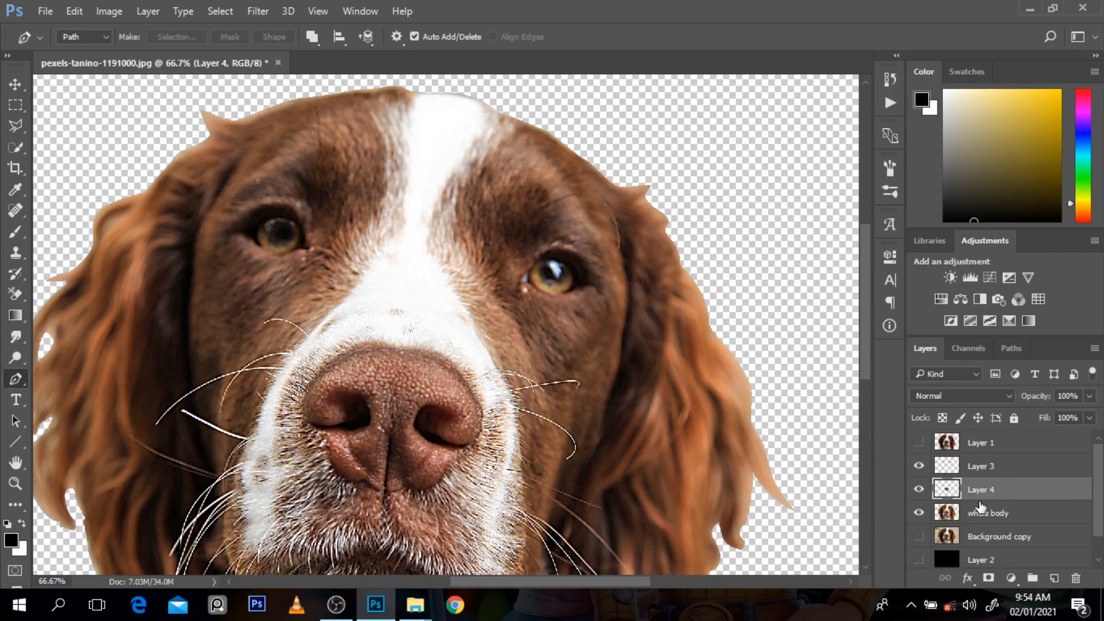
Step: Rename the new nose cutout layer as nose and Layer 3 as eyes
double_click(980, 489)
type("nose")
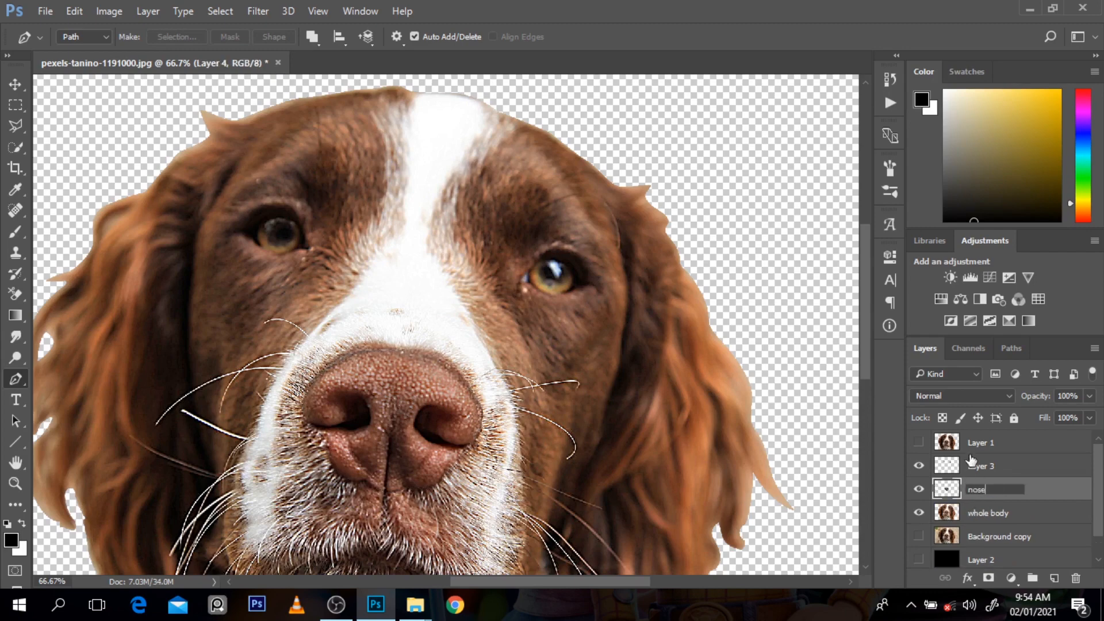
double_click(979, 466)
type("eyes")
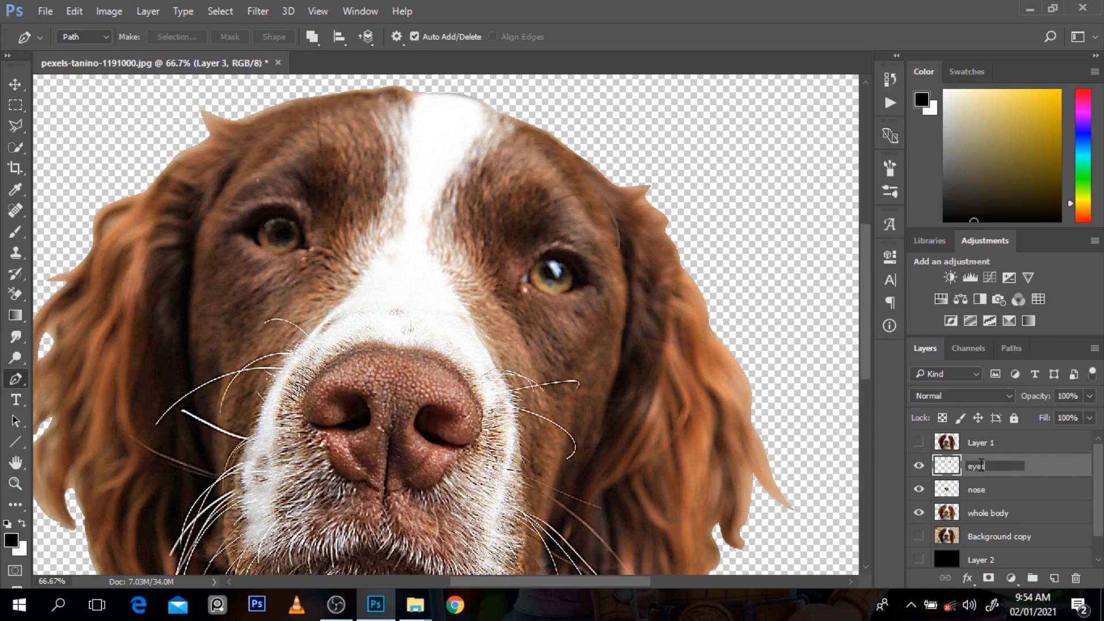
key("Return")
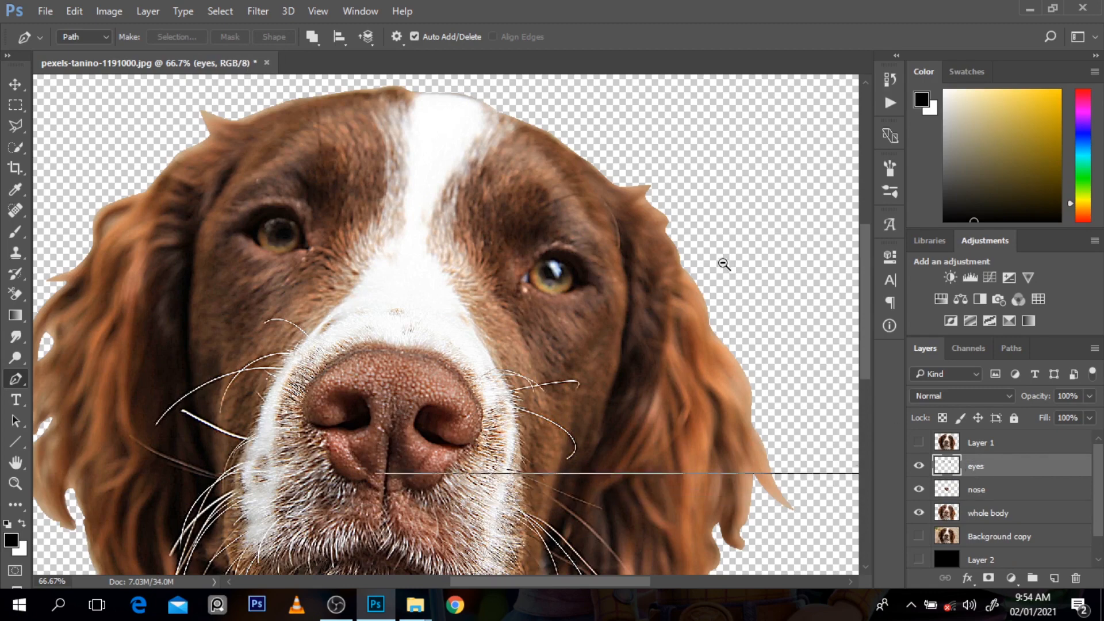
left_click(725, 264, "ctrl+alt")
left_click(724, 264, "ctrl+alt")
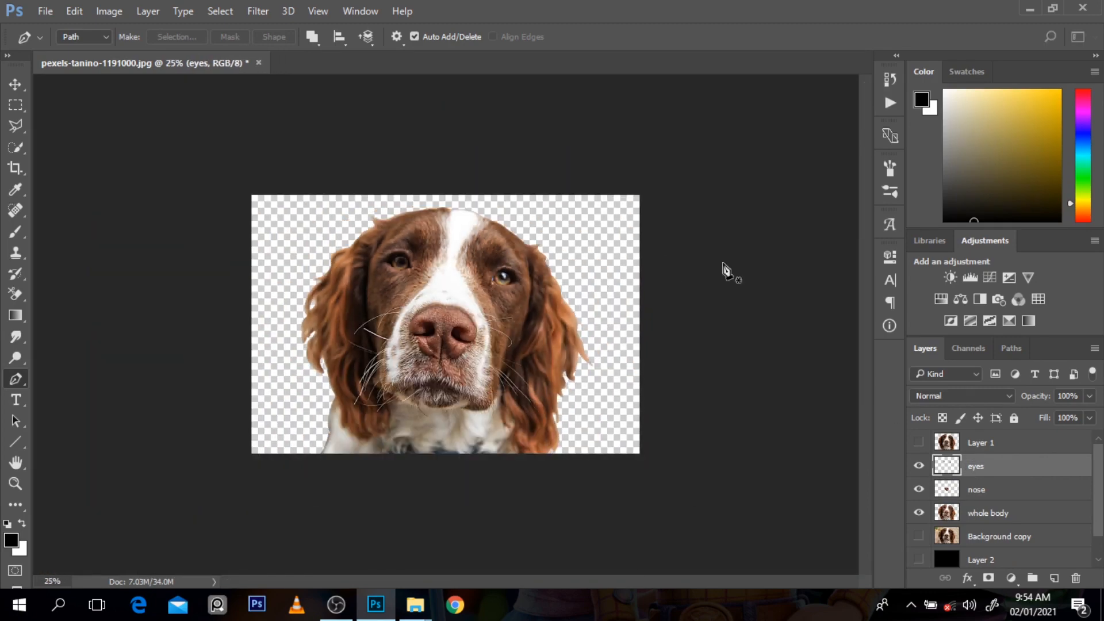
left_click(479, 464, "ctrl")
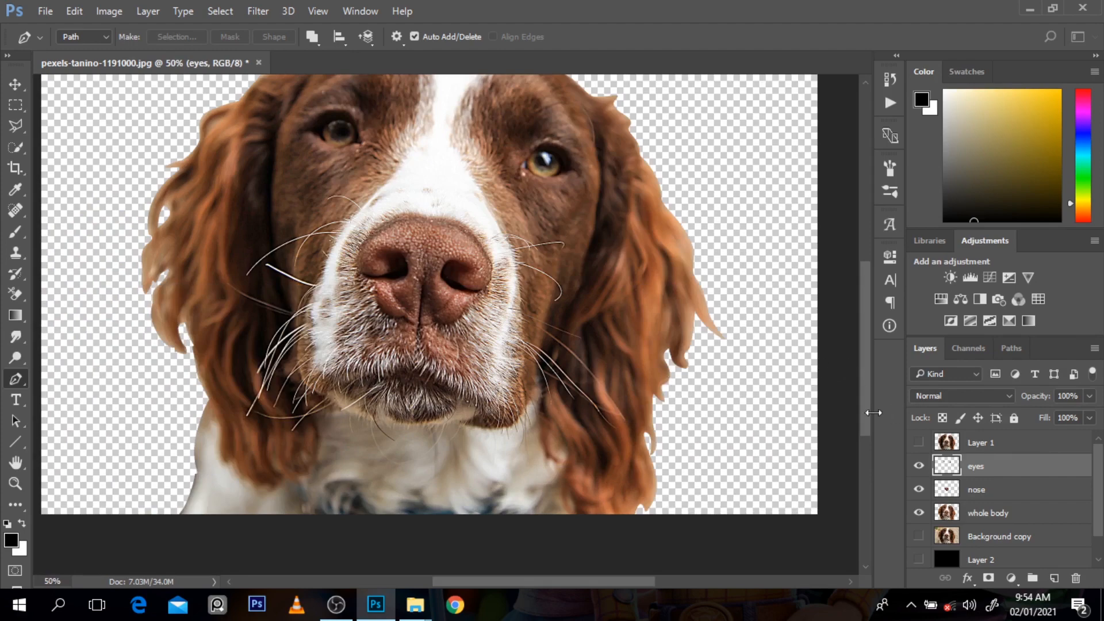
left_click_drag(866, 418, 864, 382)
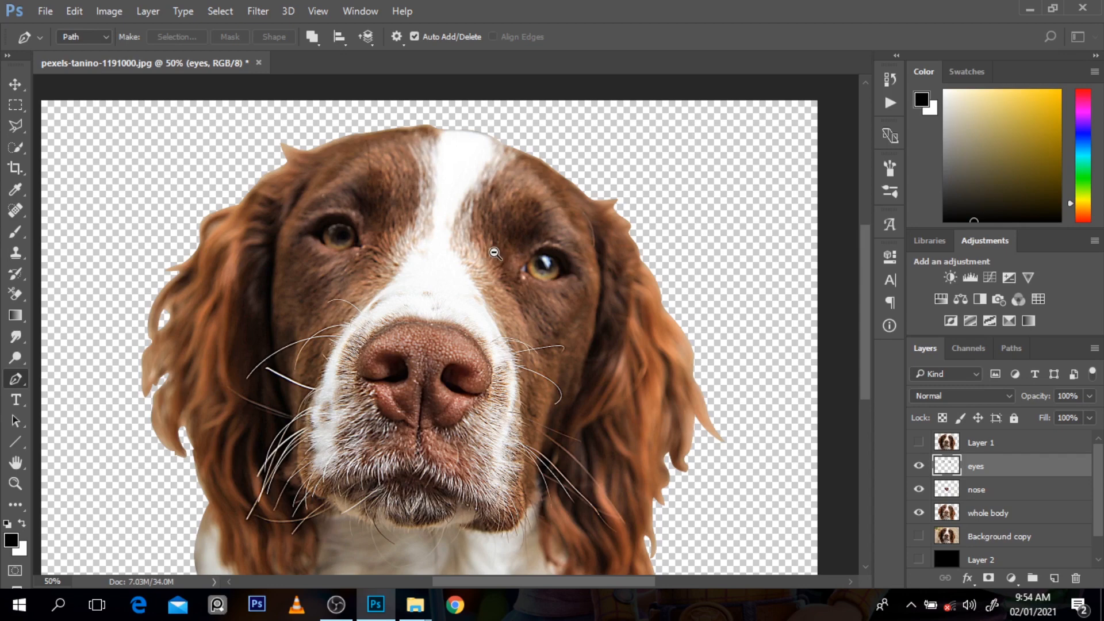
left_click(258, 12)
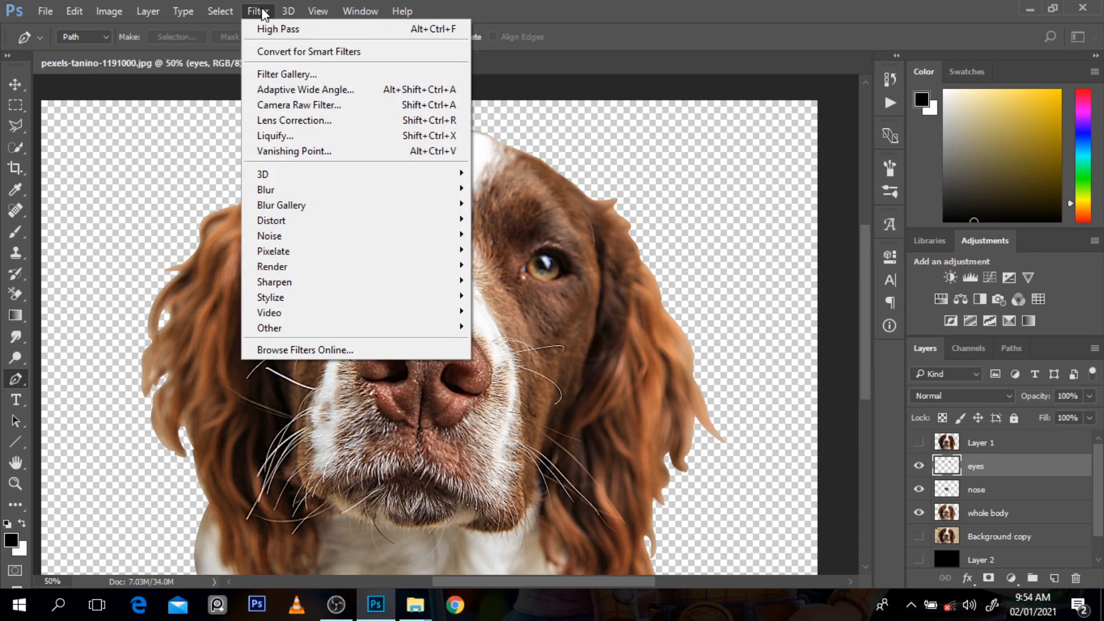
mouse_move(284, 195)
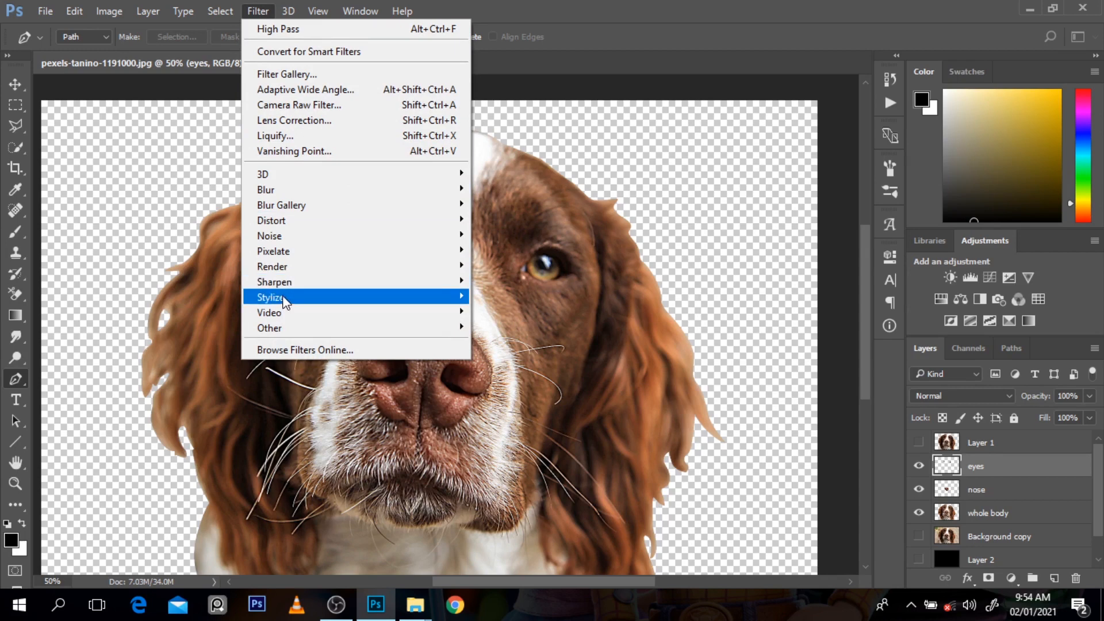
mouse_move(286, 298)
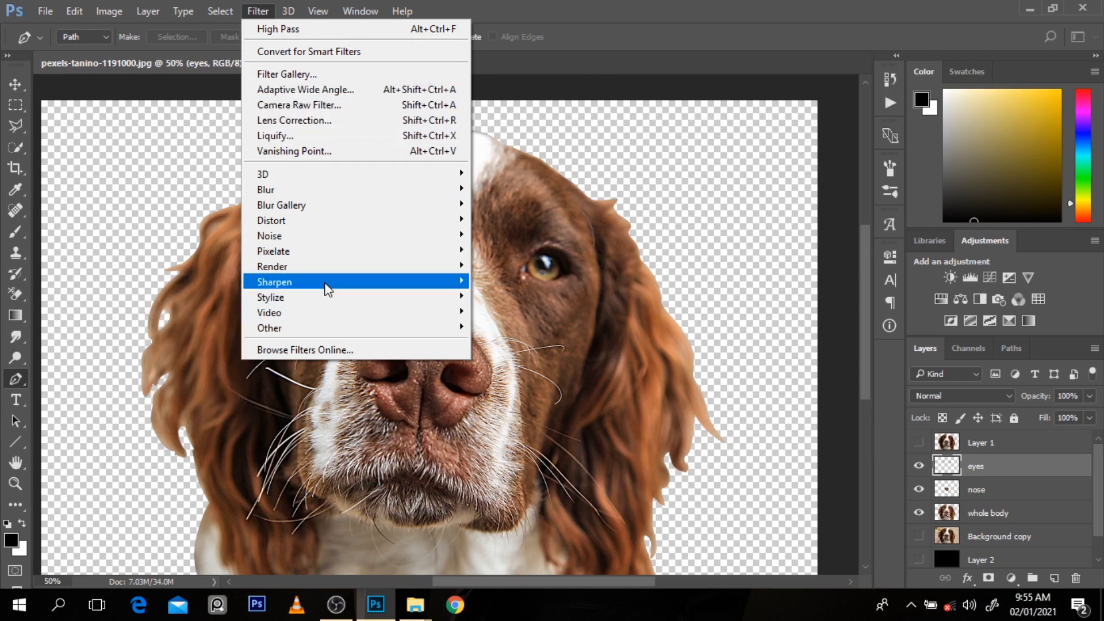
mouse_move(327, 284)
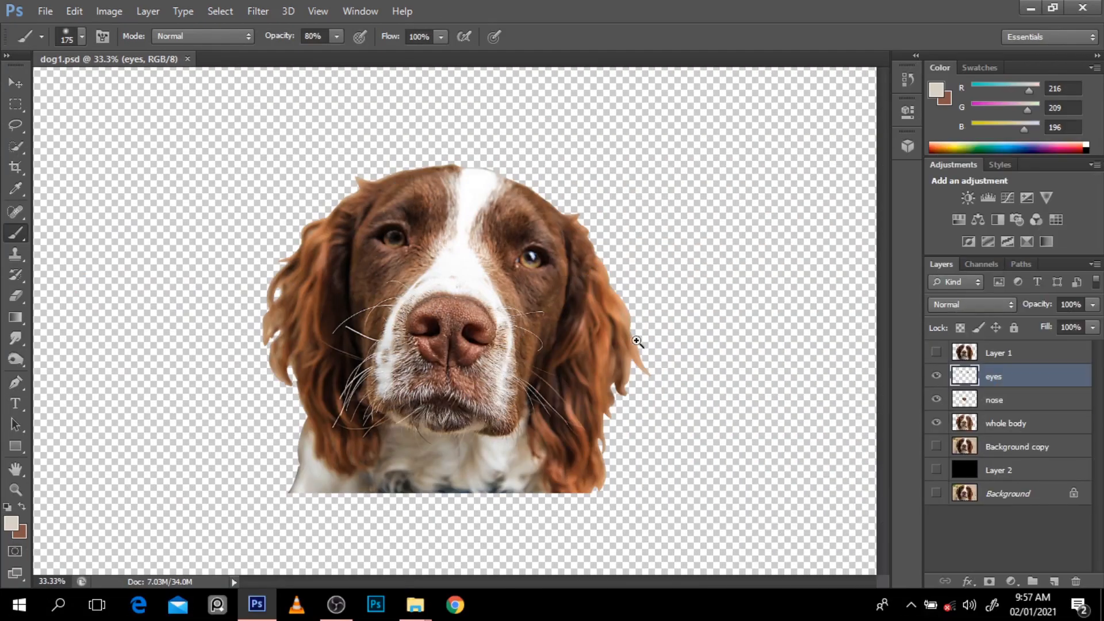
Step: In the dog1.psd document, select the whole body layer and duplicate it
left_click(613, 342)
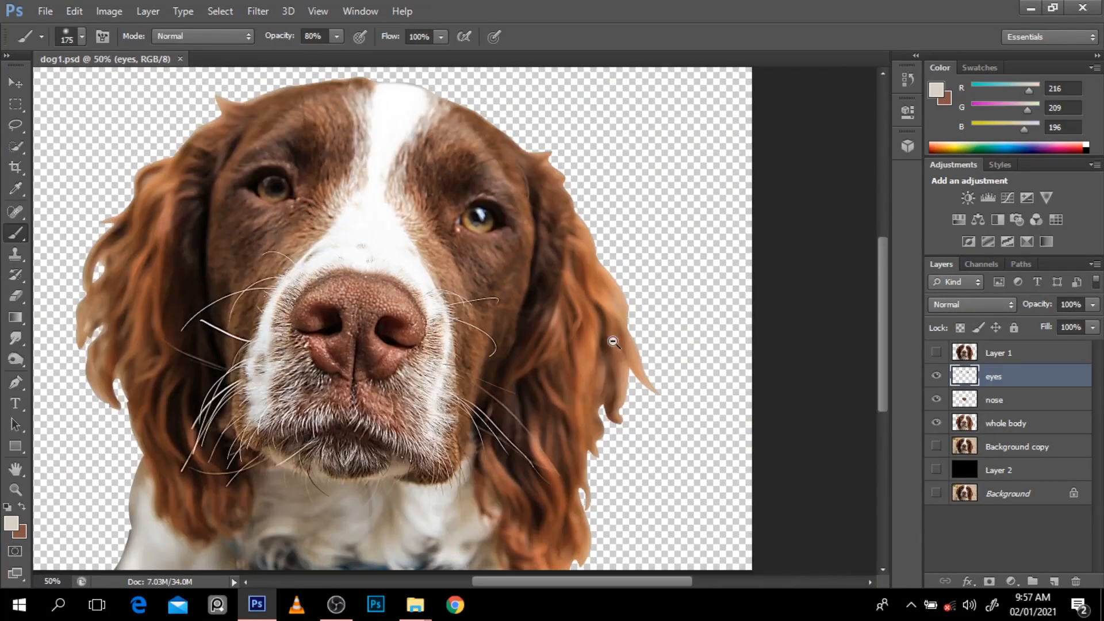
left_click(614, 342, "alt")
left_click(561, 322)
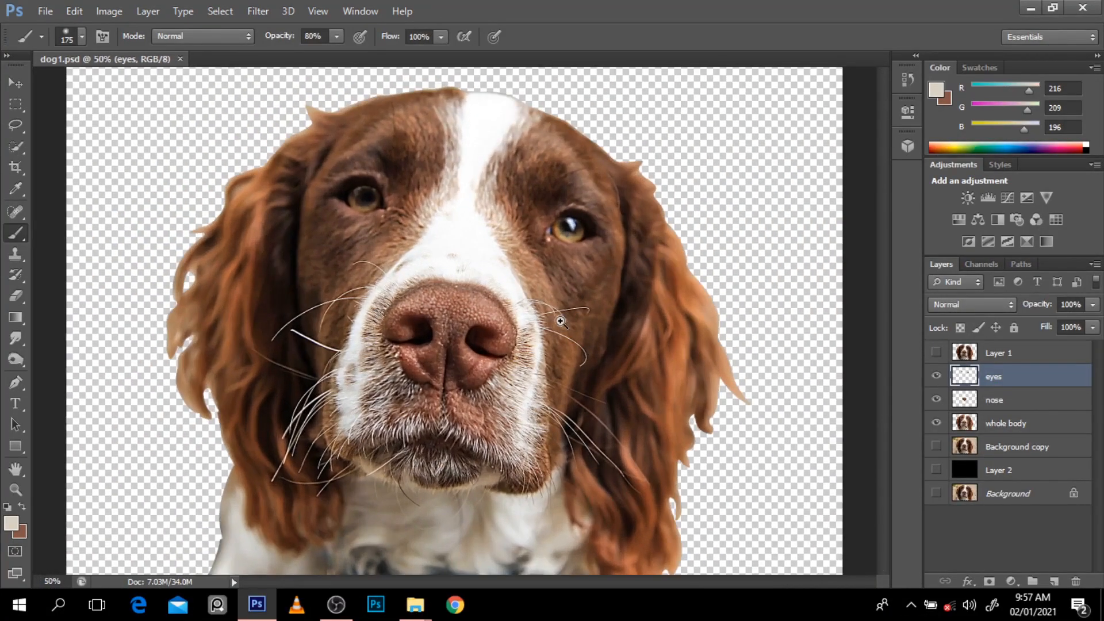
key("v")
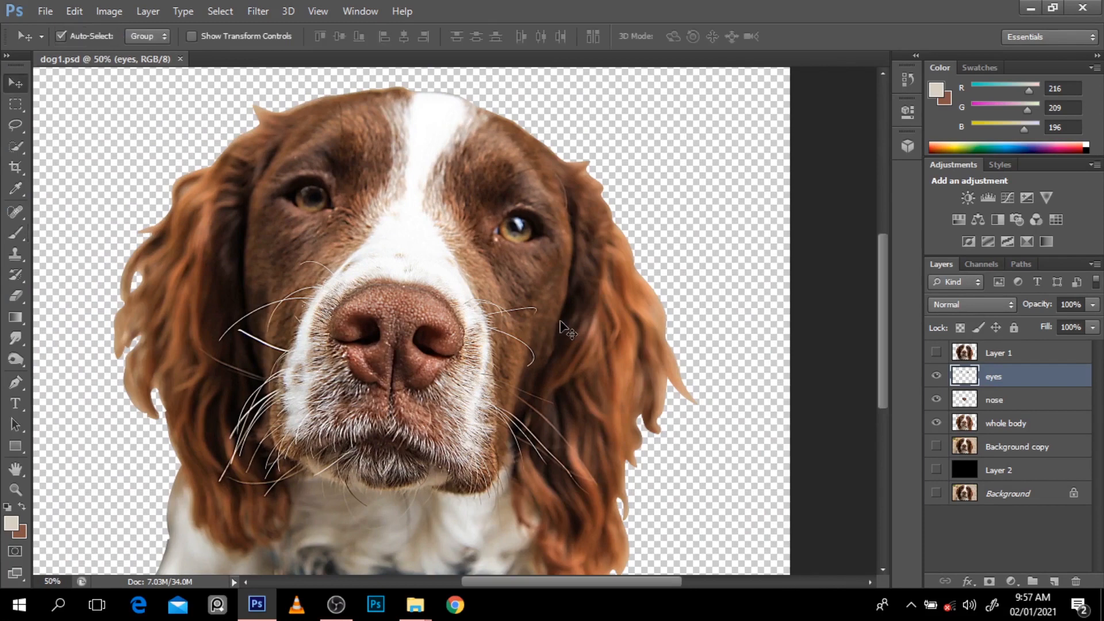
left_click(485, 251)
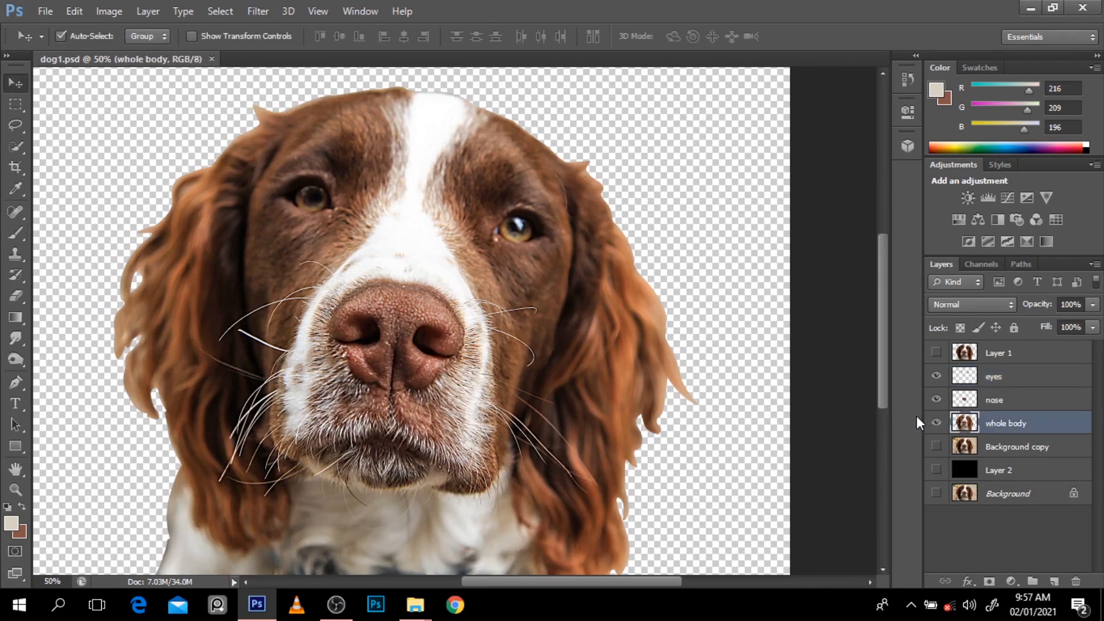
key("p")
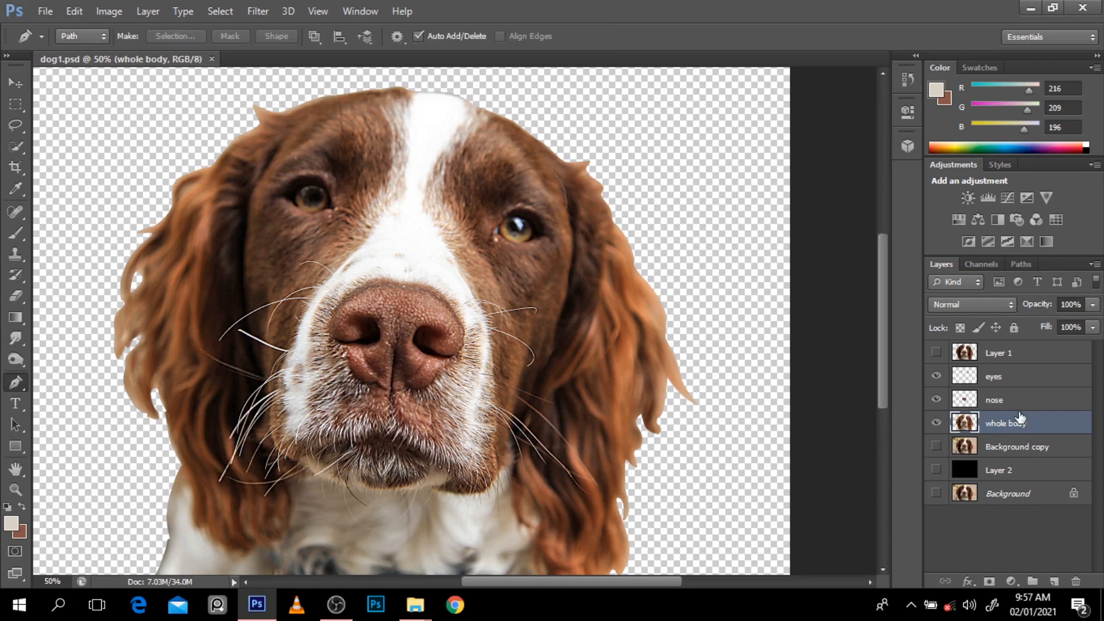
key("ctrl+j")
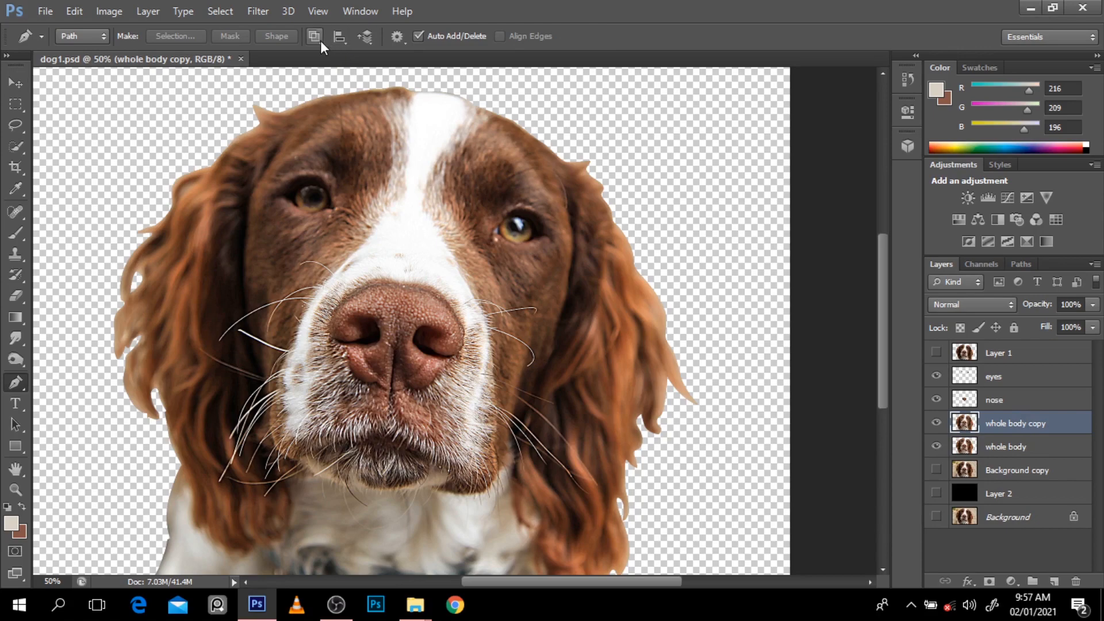
Step: Apply the Oil Paint filter to the whole body copy with Stylization 8.12, Cleanliness 2.15 and Shine 0.05
left_click(269, 12)
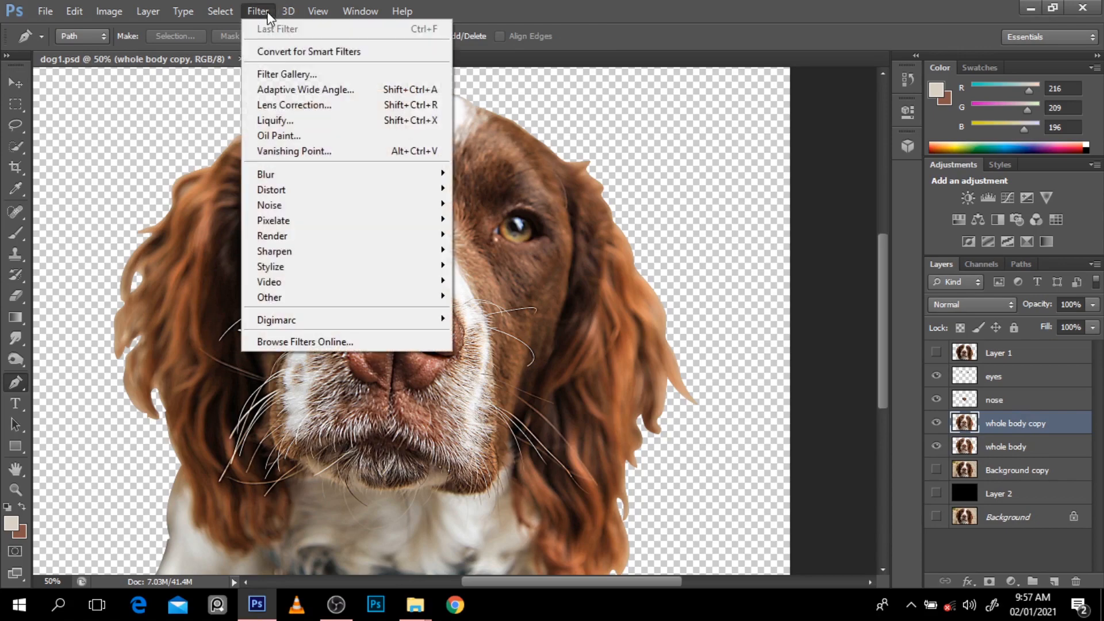
left_click(291, 130)
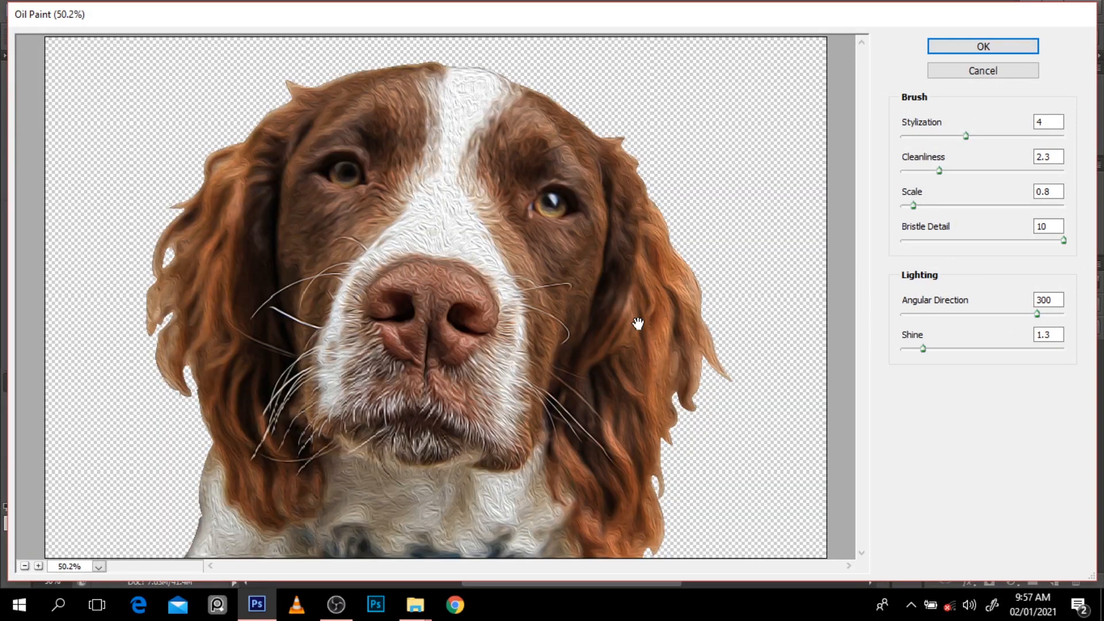
left_click_drag(923, 348, 905, 348)
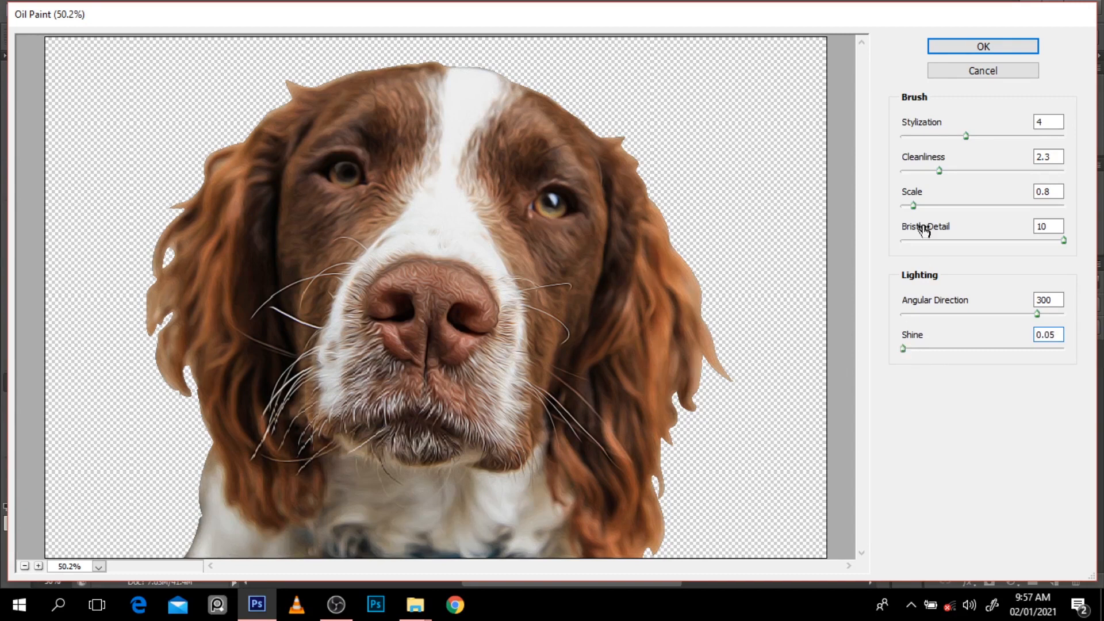
mouse_move(939, 171)
left_mouse_down()
mouse_move(889, 179)
mouse_move(937, 178)
left_mouse_up()
left_click(967, 136)
left_click_drag(976, 141, 1038, 156)
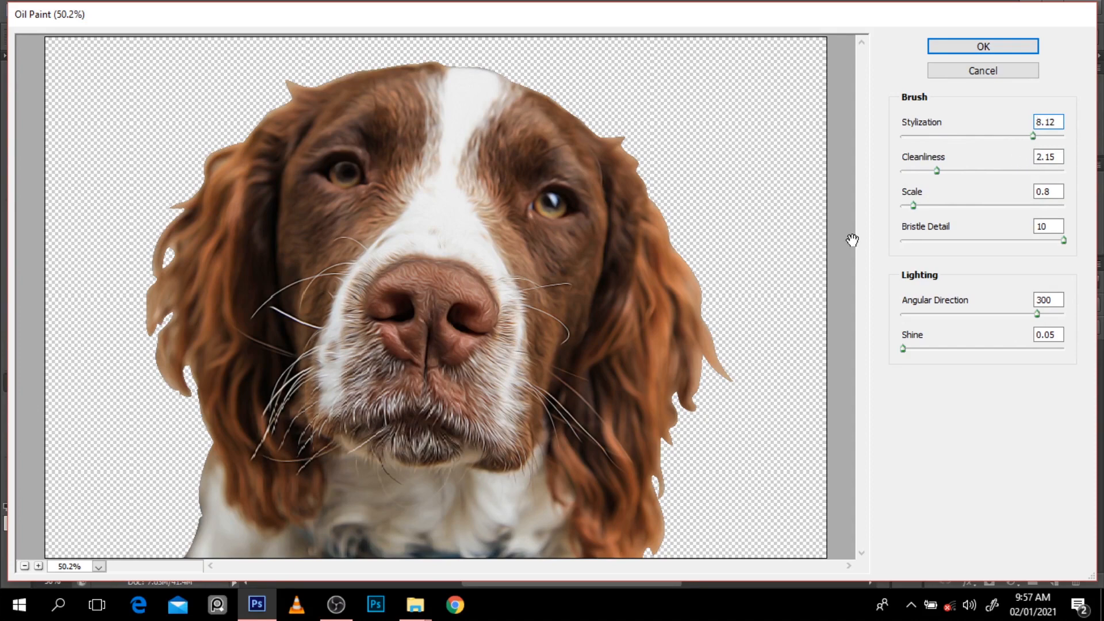
left_click(640, 254, "alt")
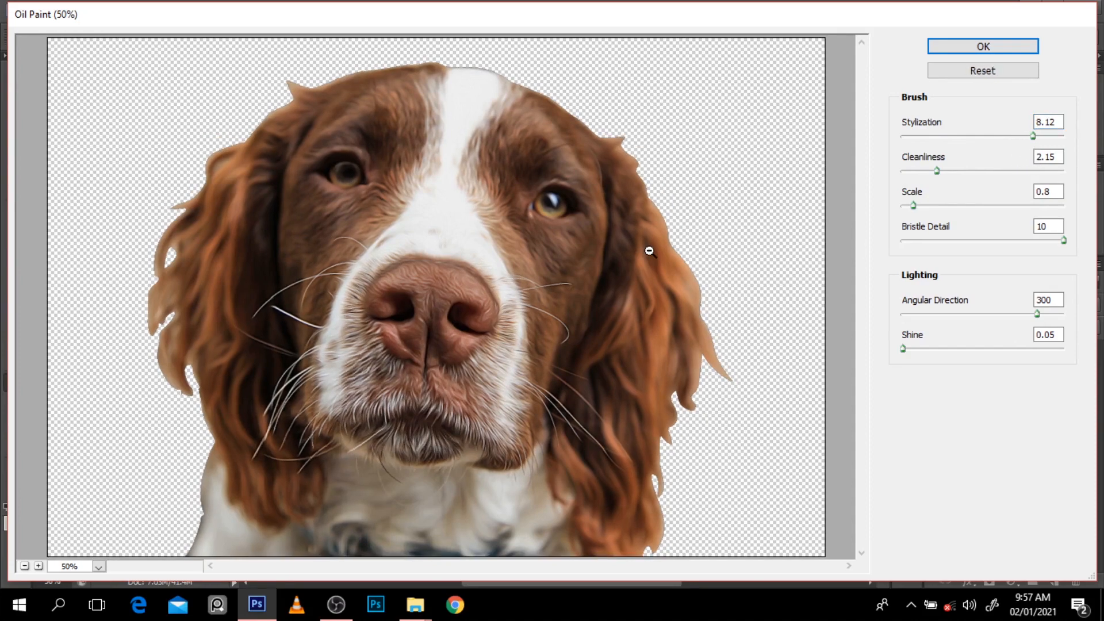
left_click(640, 254, "alt")
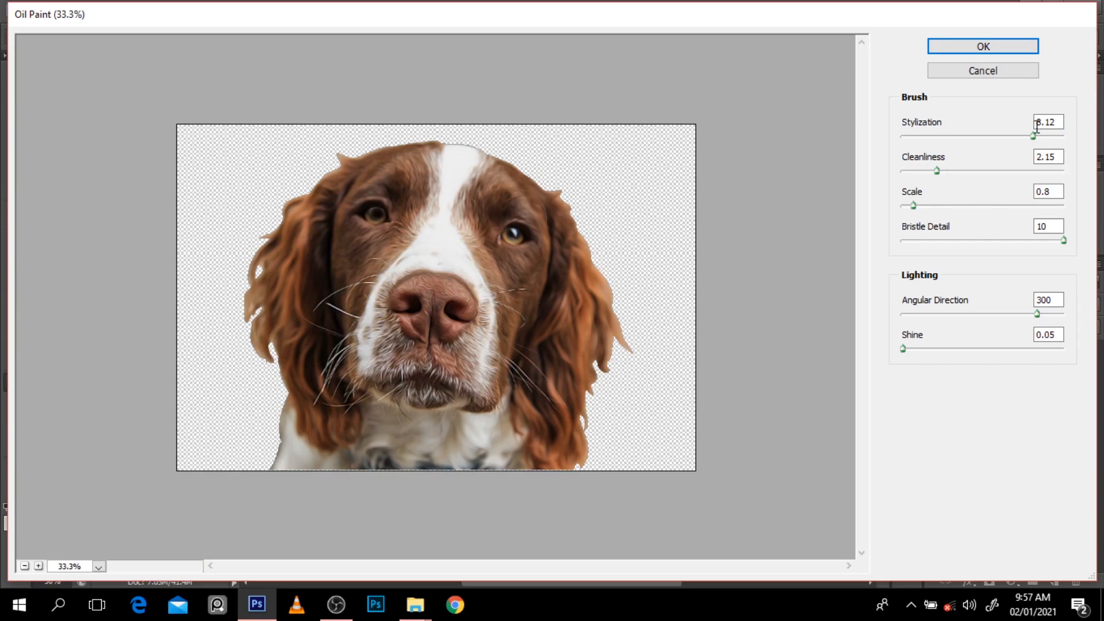
left_click(947, 49)
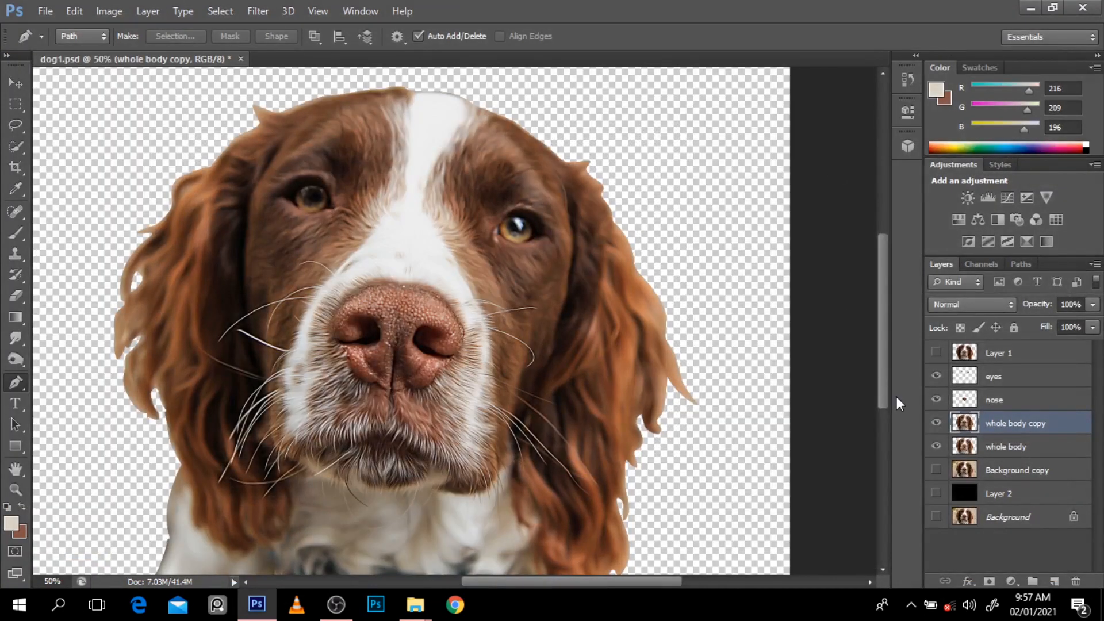
Step: Compare the oil-painted nose with the separate nose layer by toggling that layer's visibility, leaving it shown
left_click(937, 400)
left_click(936, 399)
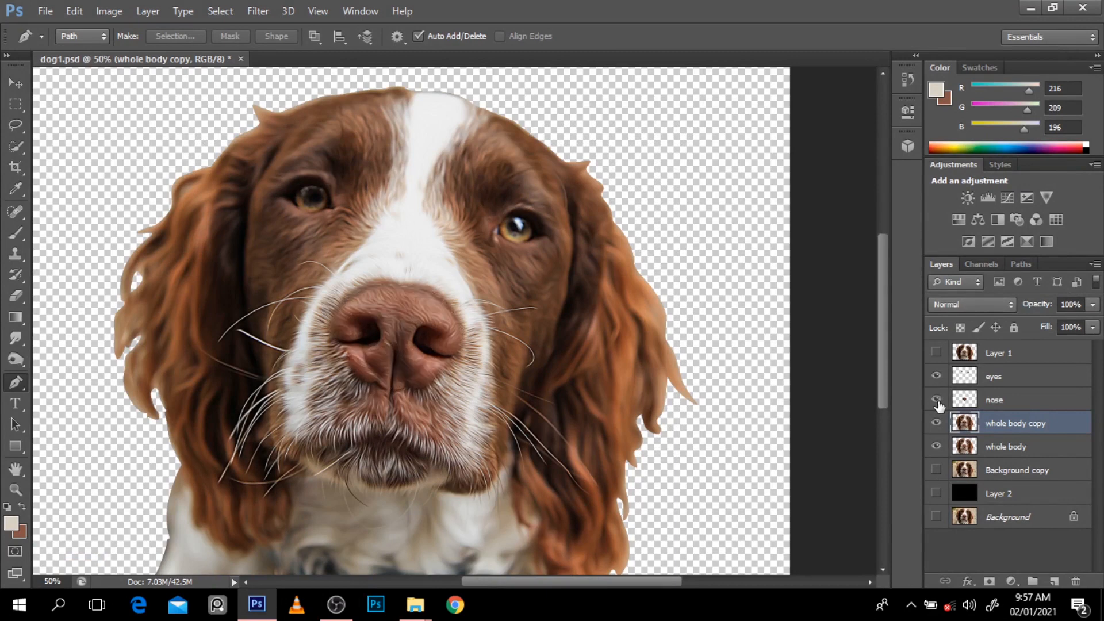
left_click(936, 400)
left_click(936, 399)
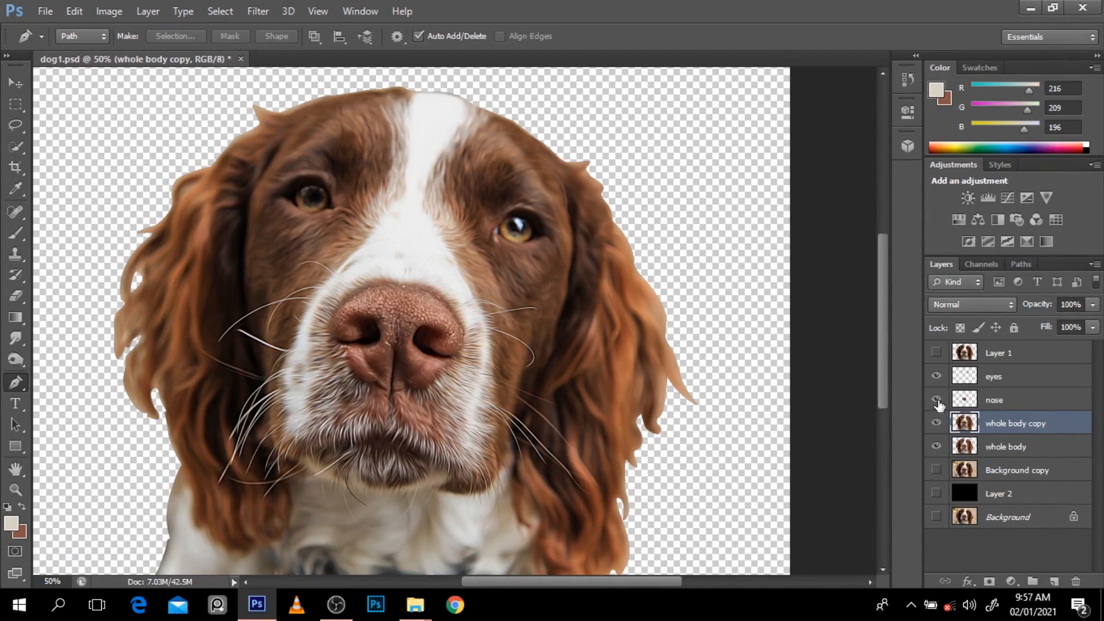
Step: Apply the Oil Paint filter to the nose layer with Stylization 8.12, Cleanliness 2.85 and Shine 0.05
left_click(995, 401)
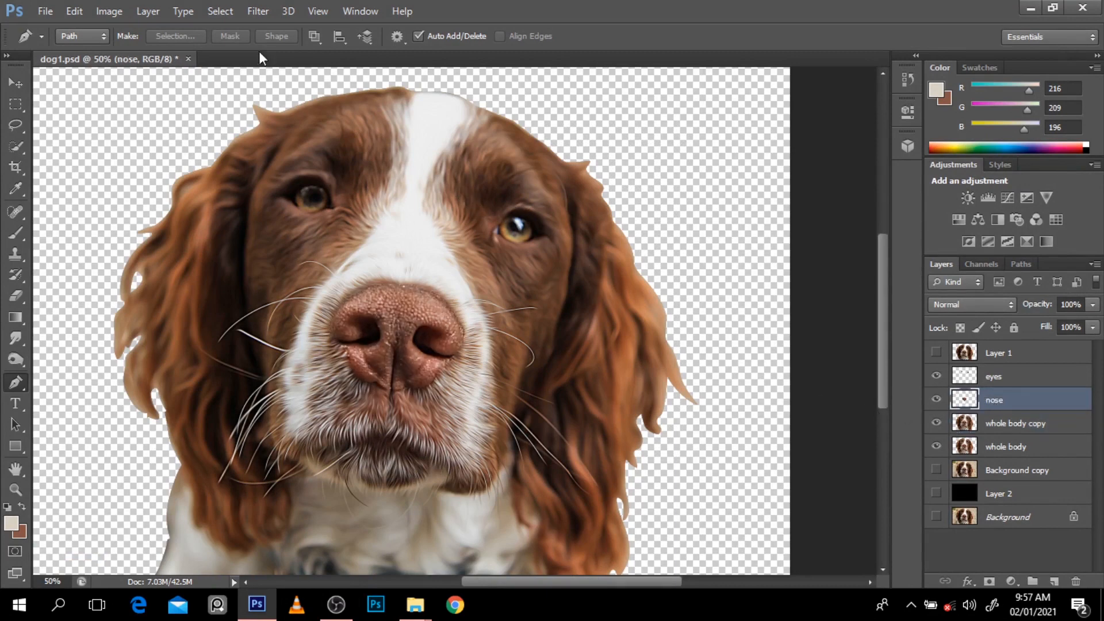
left_click(258, 11)
left_click(295, 140)
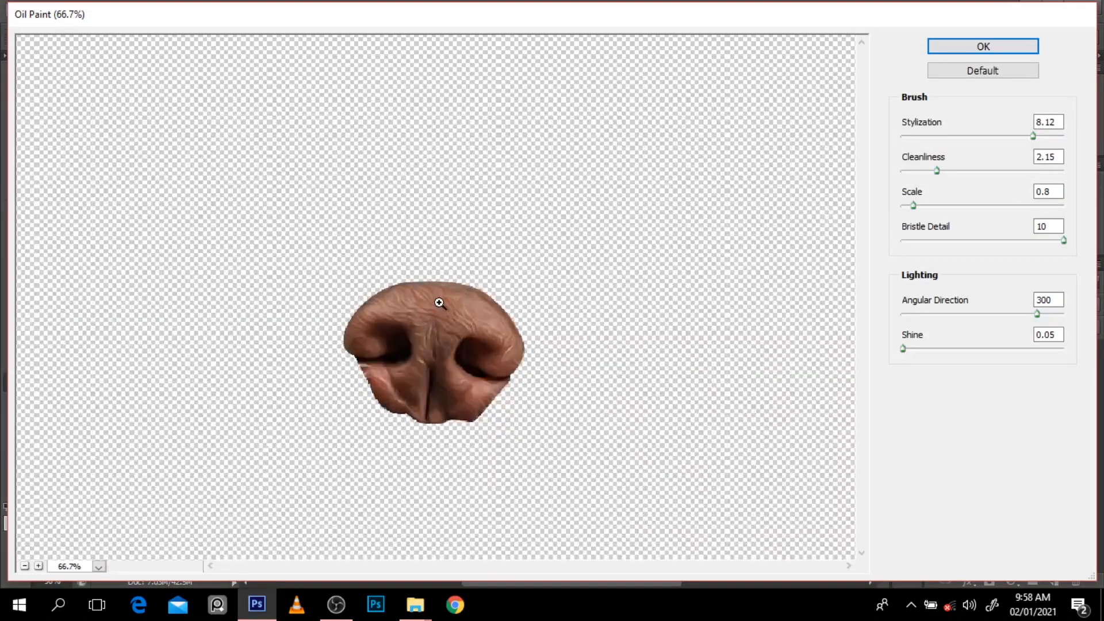
key("ctrl+plus")
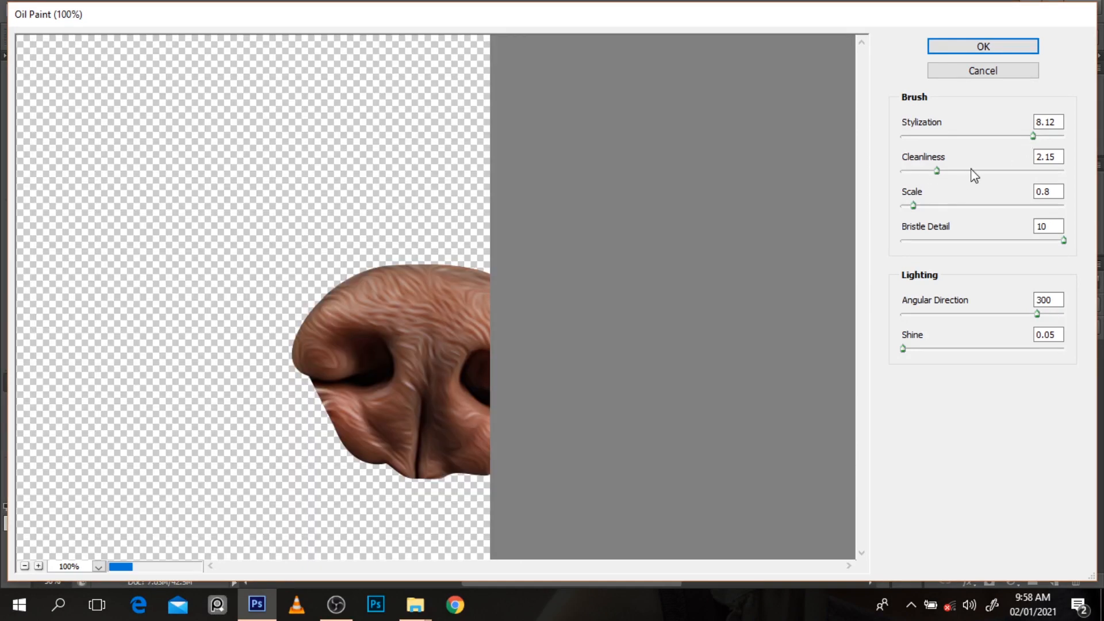
mouse_move(972, 170)
left_mouse_down()
mouse_move(909, 185)
mouse_move(949, 180)
left_mouse_up()
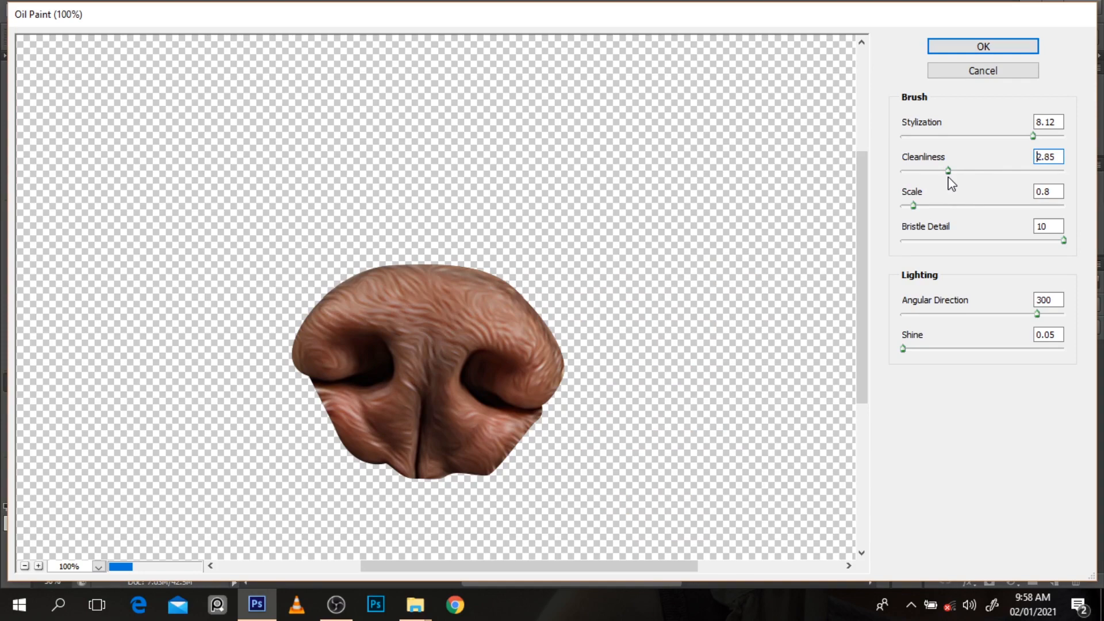
left_click(968, 46)
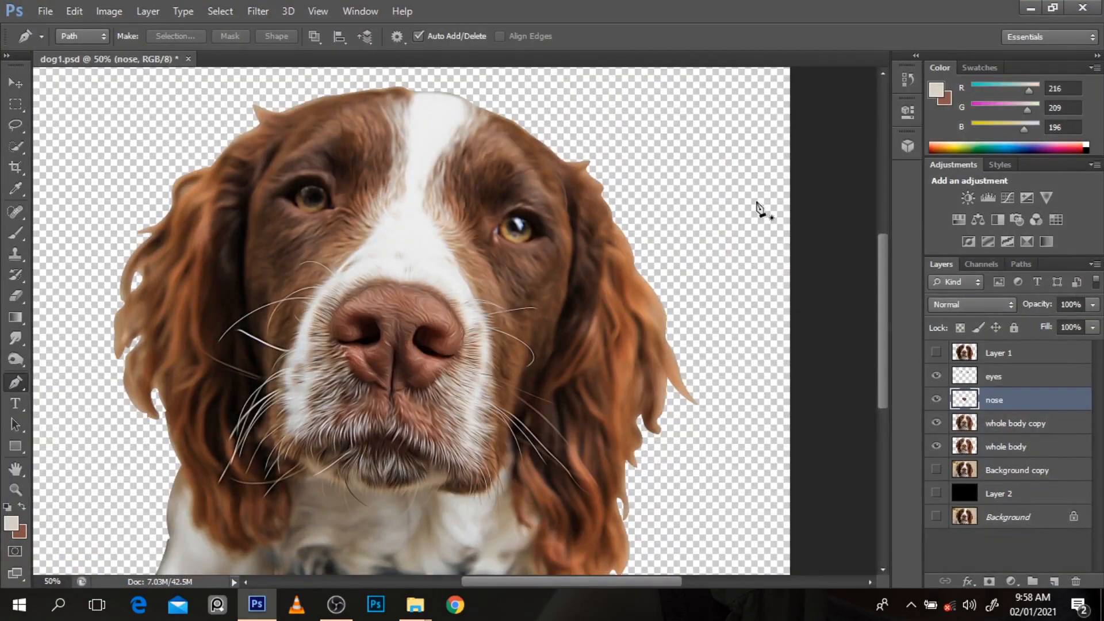
Step: Compare the nose with and without its separate layer, leaving both the nose and eyes layers hidden
left_click(936, 400)
left_click(937, 401)
left_click(937, 401)
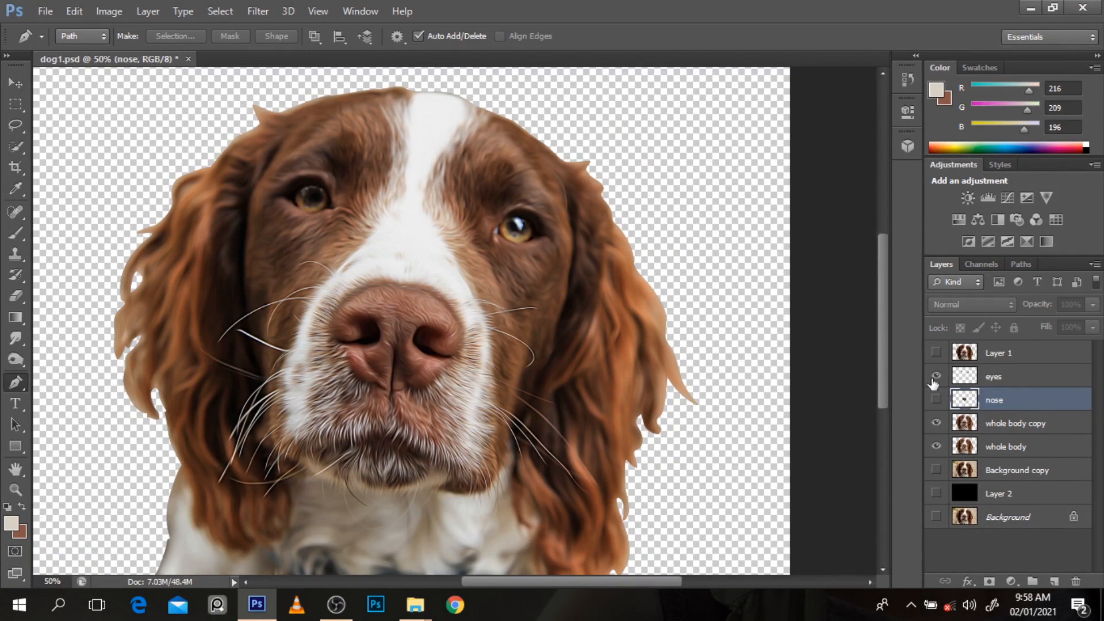
left_click(704, 278, "alt")
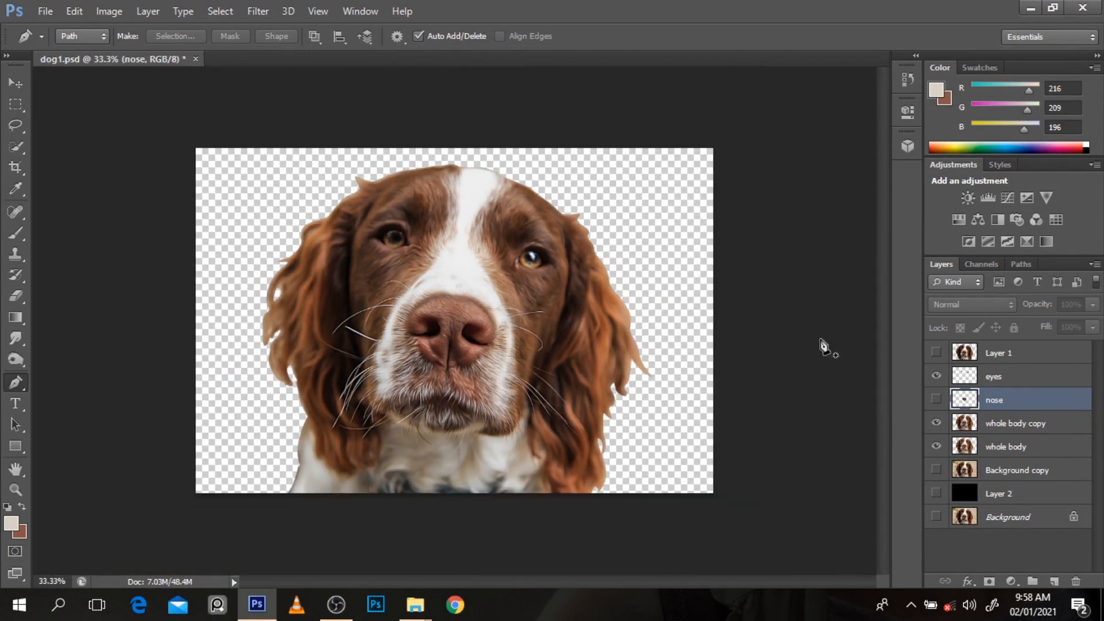
left_click(936, 377)
left_click(493, 428, "ctrl")
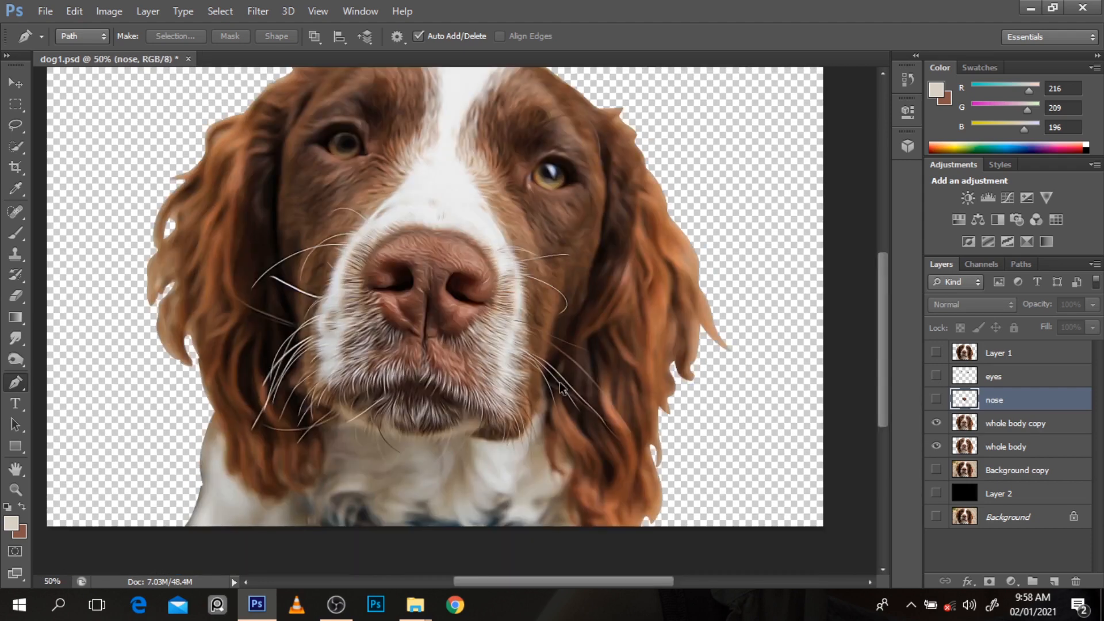
left_click(561, 384, "alt")
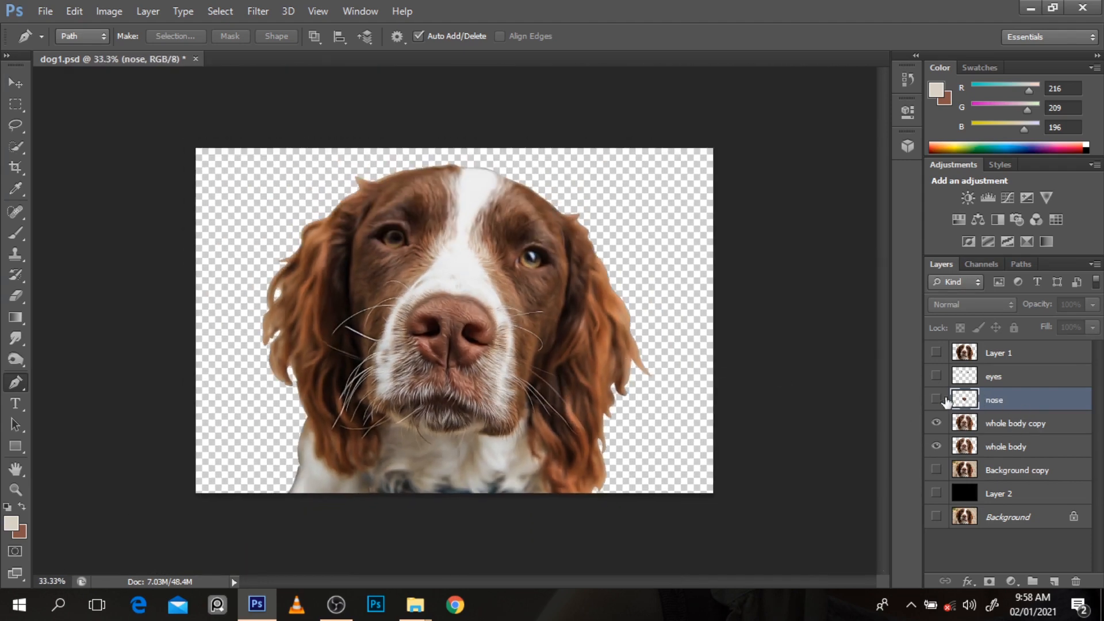
left_click(551, 298, "ctrl")
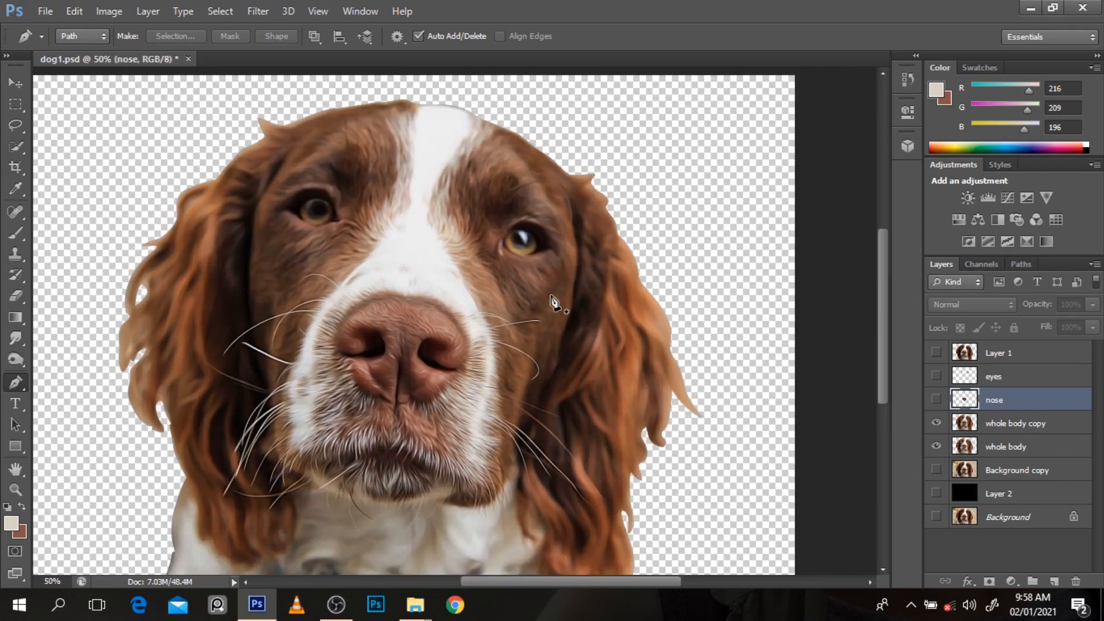
left_click_drag(884, 337, 882, 333)
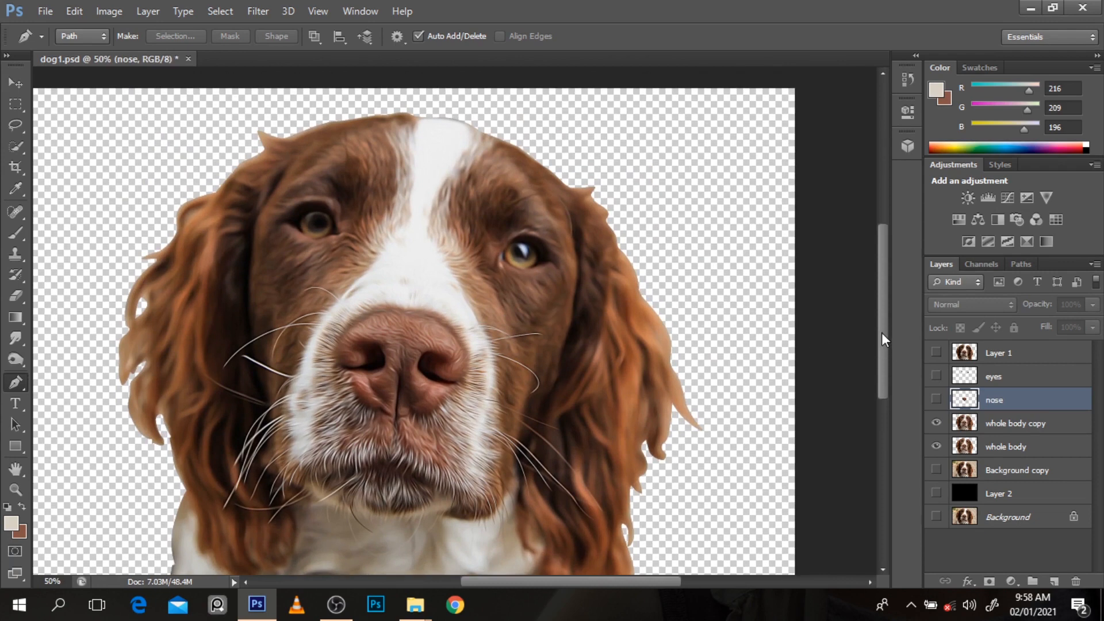
Step: Select the whole body copy layer, keeping it visible, and save the document
left_click(977, 430)
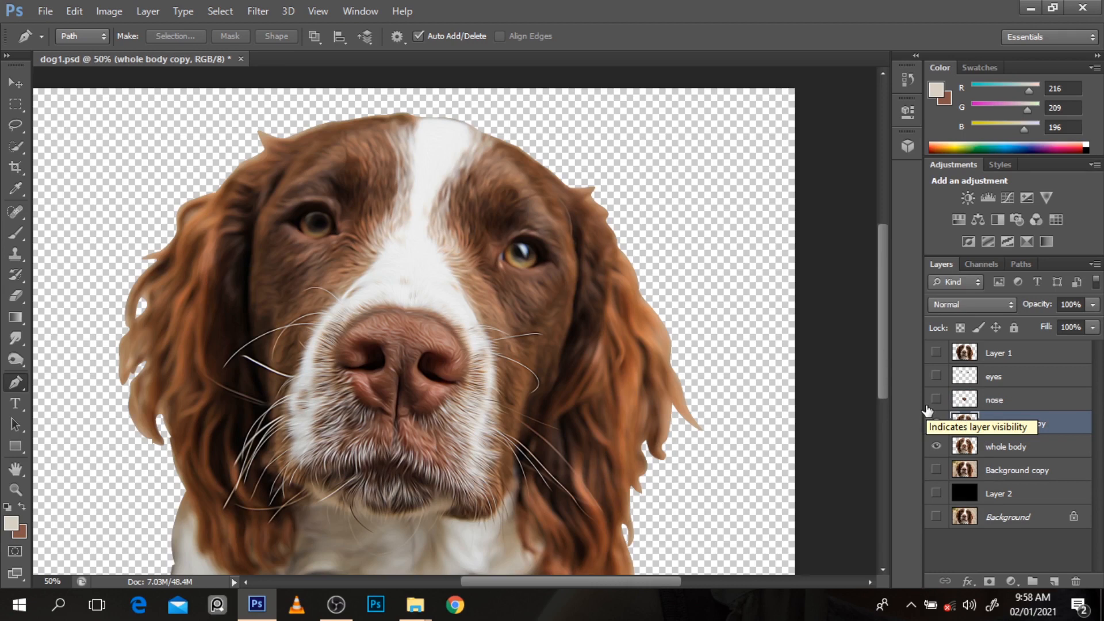
left_click(936, 422)
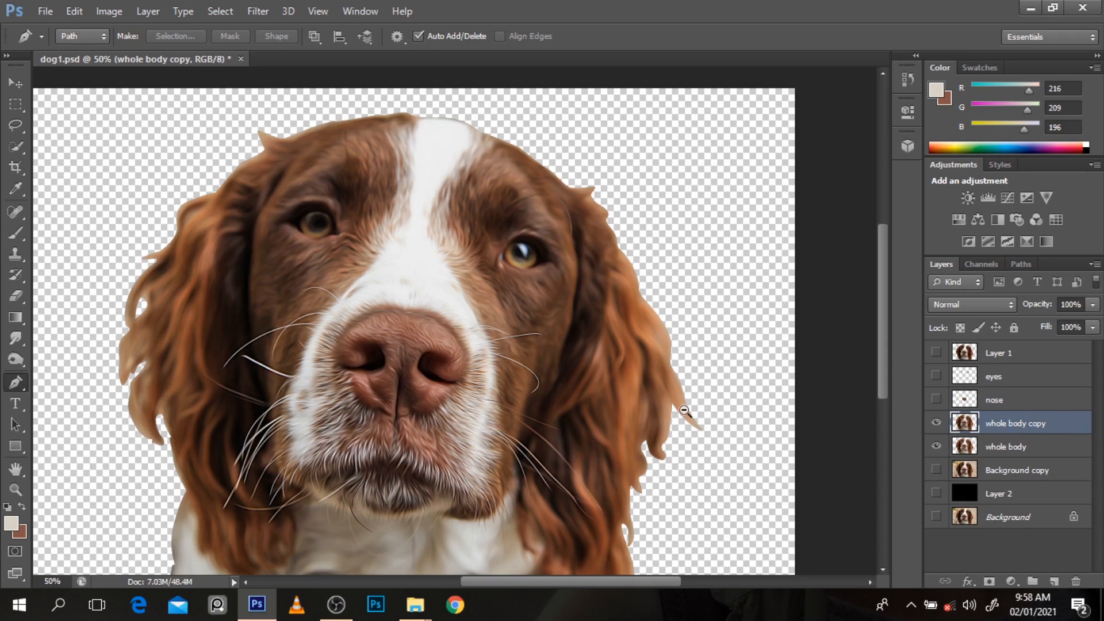
key("ctrl+minus")
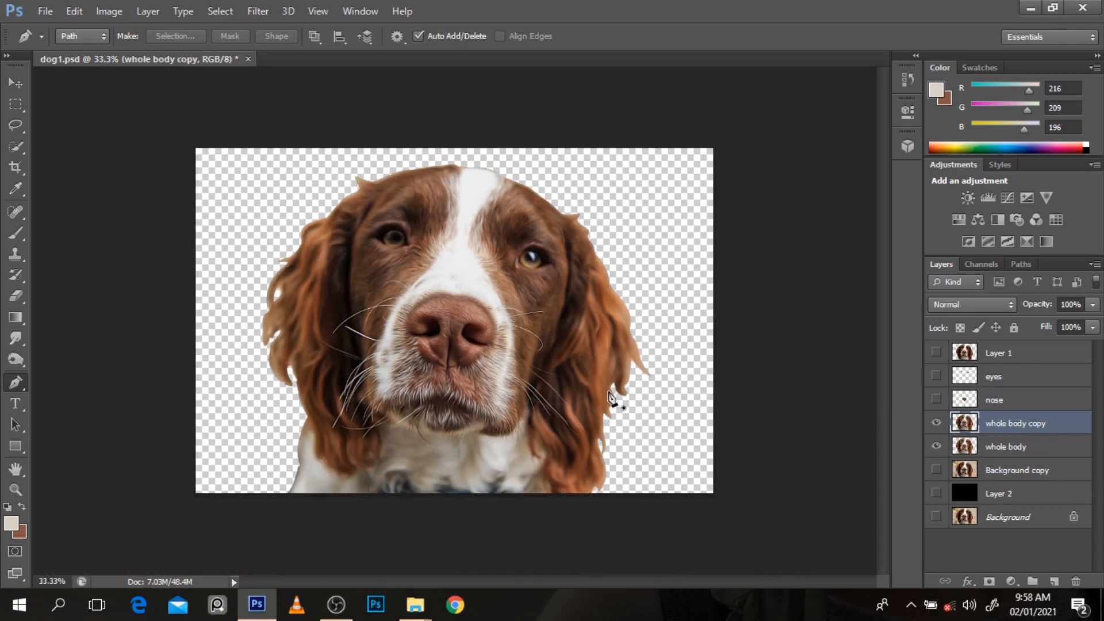
key("ctrl+s")
left_click(257, 11)
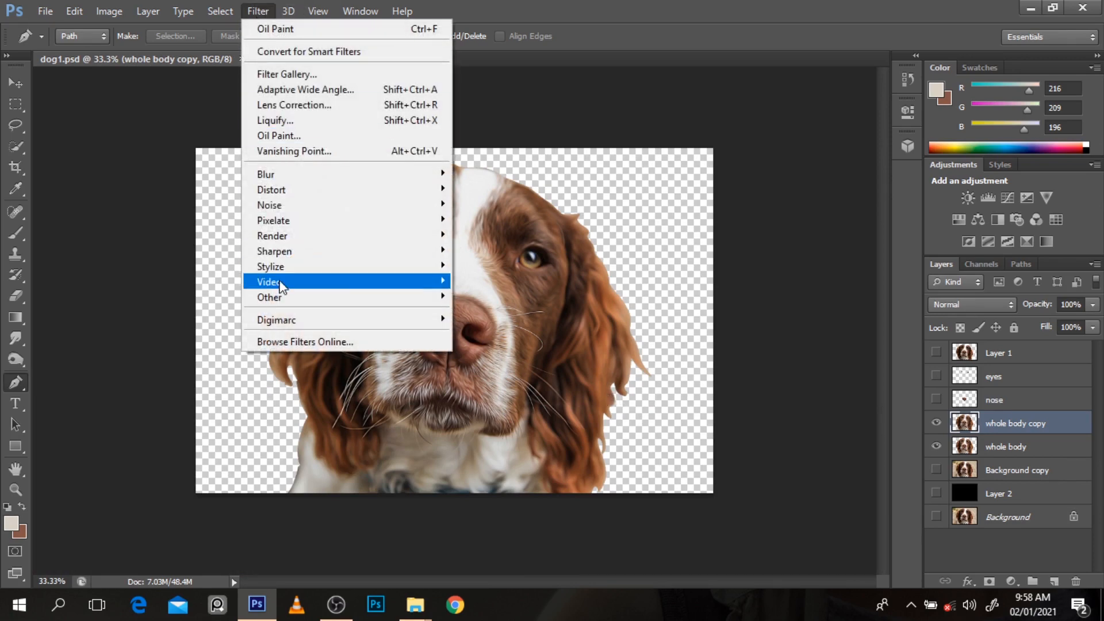
mouse_move(277, 281)
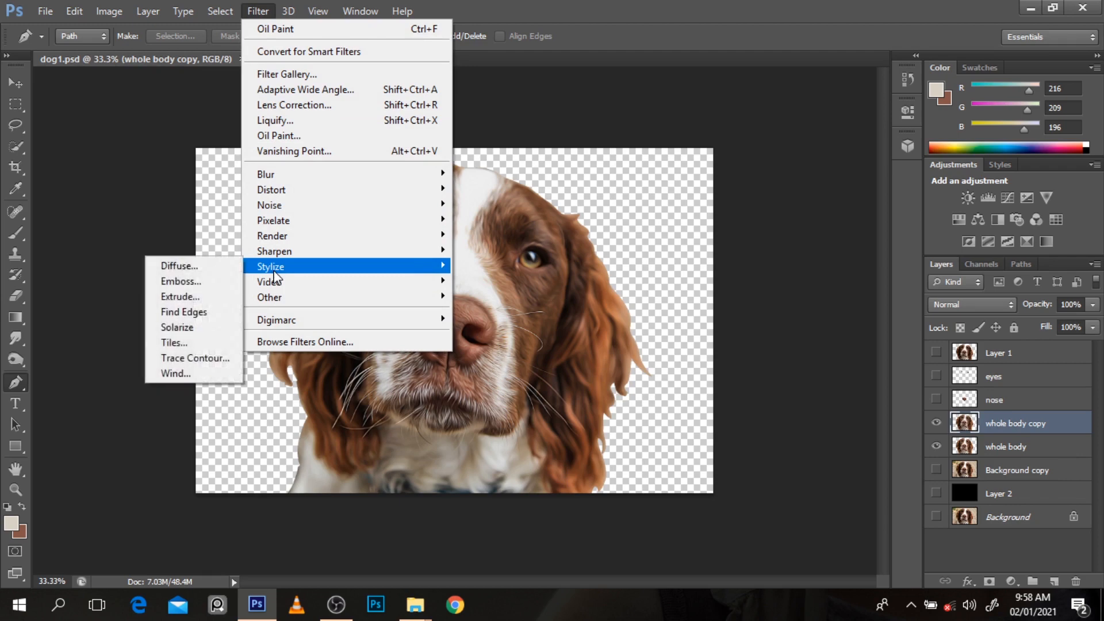
left_click(690, 298)
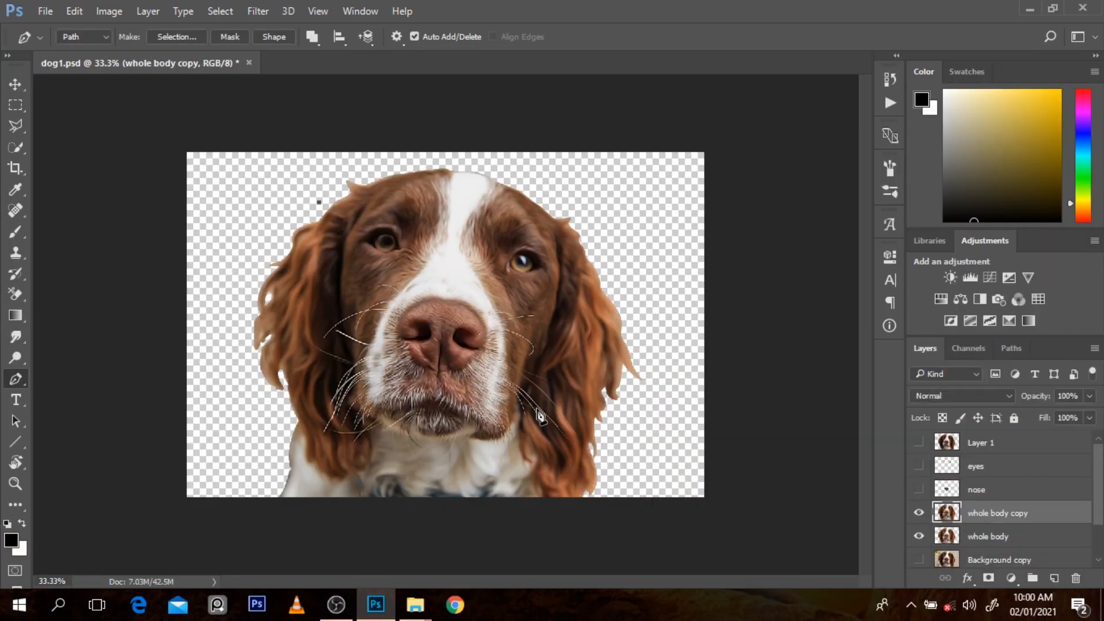
Step: Set up the Smudge tool with a 60 px brush and load the nose layer's outline as a selection, keeping whole body copy active
left_click(450, 264, "ctrl")
key("r")
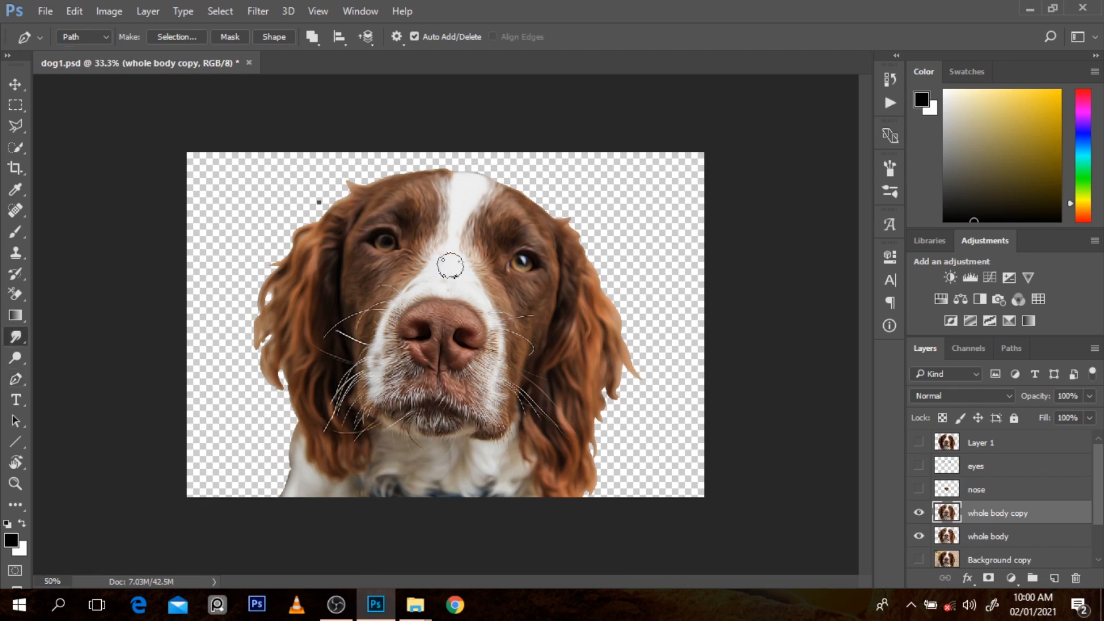
key("bracketleft")
key("bracketleft")
key("bracketleft")
key("bracketleft")
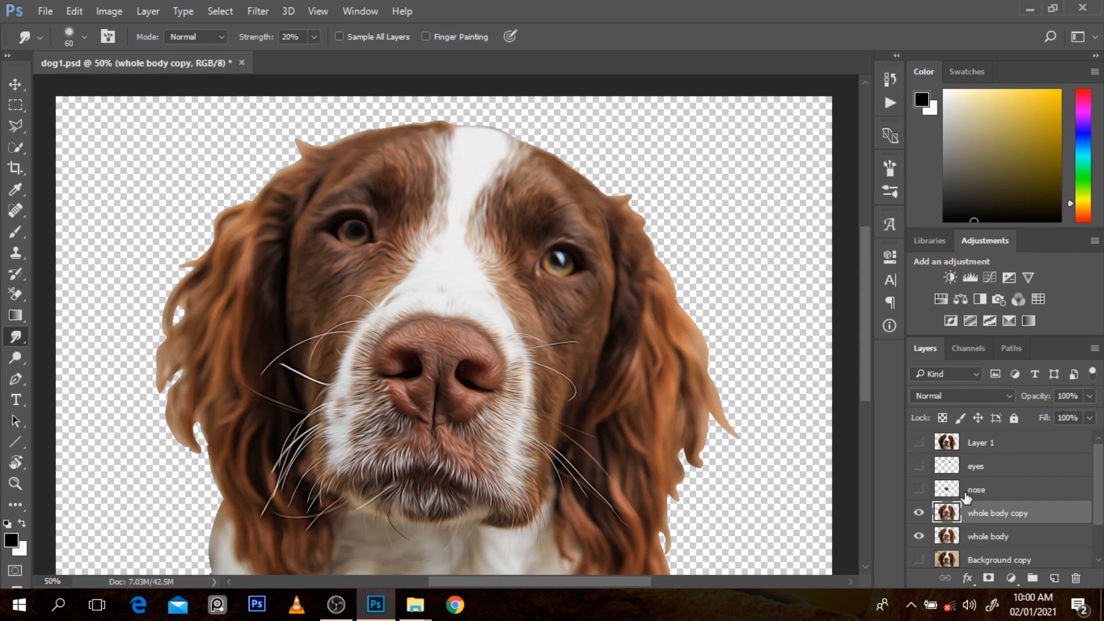
left_click_drag(966, 497, 948, 493)
left_click(948, 493, "ctrl")
scroll(512, 339, "up", 1)
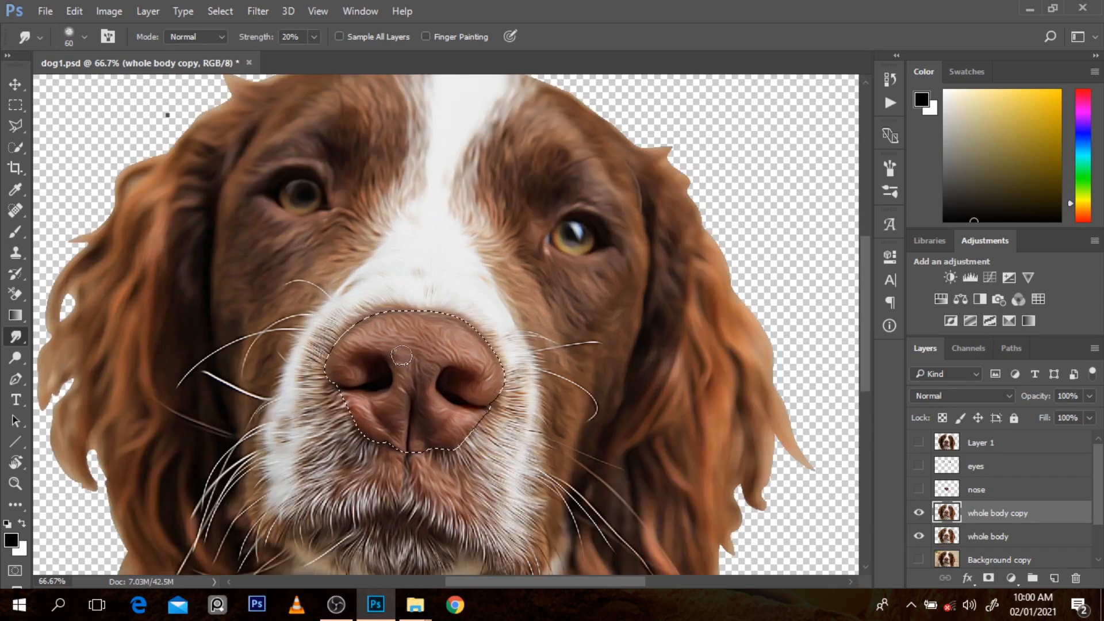
Step: Smudge away the texture inside the nose selection on the whole body copy layer, using 30% and 20% strength
key("3")
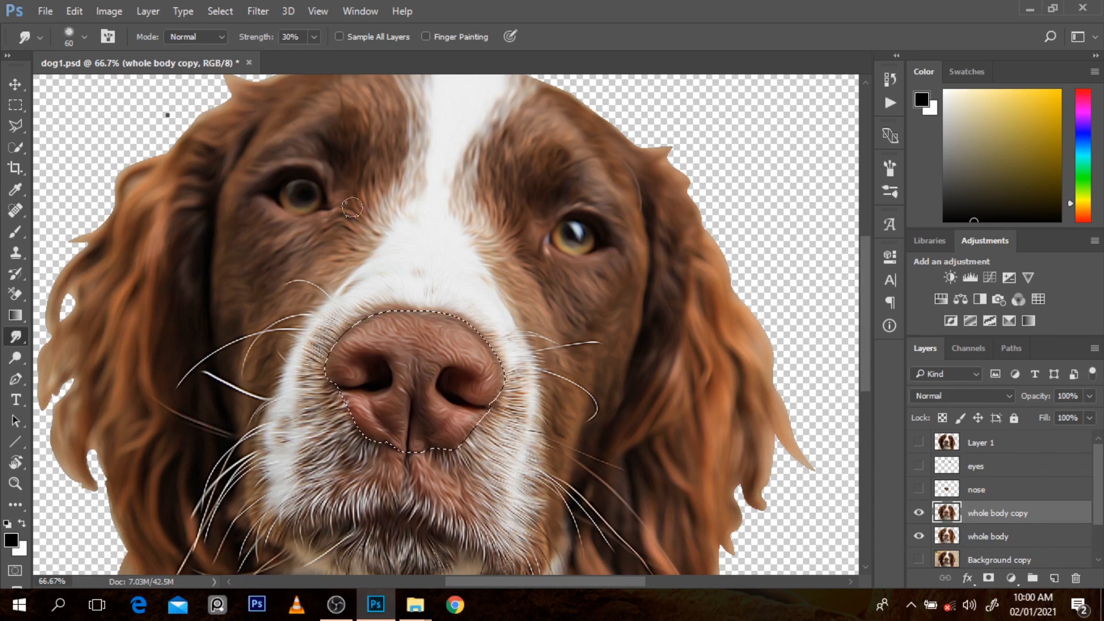
mouse_move(404, 375)
left_mouse_down()
mouse_move(400, 349)
mouse_move(385, 341)
mouse_move(408, 344)
mouse_move(406, 353)
mouse_move(396, 321)
mouse_move(383, 330)
mouse_move(398, 330)
mouse_move(350, 344)
mouse_move(407, 326)
left_mouse_up()
key("2")
mouse_move(404, 370)
left_mouse_down()
mouse_move(407, 327)
mouse_move(404, 341)
mouse_move(378, 338)
mouse_move(388, 327)
mouse_move(407, 347)
mouse_move(355, 342)
mouse_move(395, 346)
mouse_move(395, 331)
mouse_move(353, 348)
mouse_move(376, 329)
mouse_move(340, 352)
mouse_move(352, 367)
mouse_move(337, 376)
mouse_move(376, 369)
mouse_move(338, 375)
mouse_move(354, 347)
mouse_move(339, 358)
mouse_move(406, 312)
mouse_move(417, 331)
mouse_move(363, 348)
mouse_move(422, 361)
mouse_move(426, 391)
left_mouse_up()
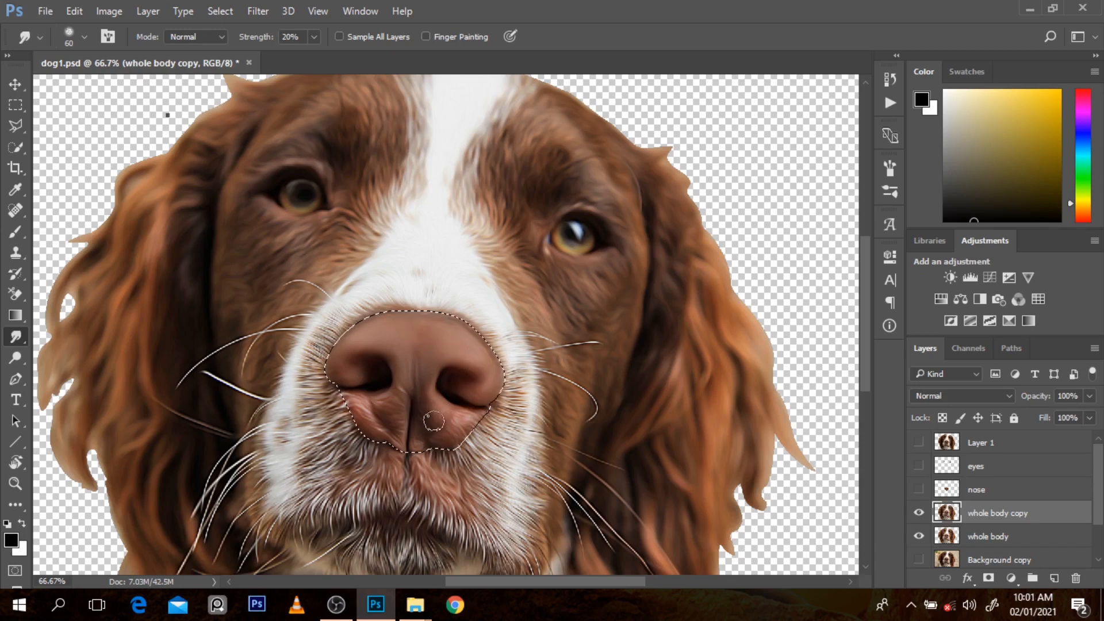
mouse_move(434, 421)
left_mouse_down()
mouse_move(422, 414)
mouse_move(416, 435)
left_mouse_up()
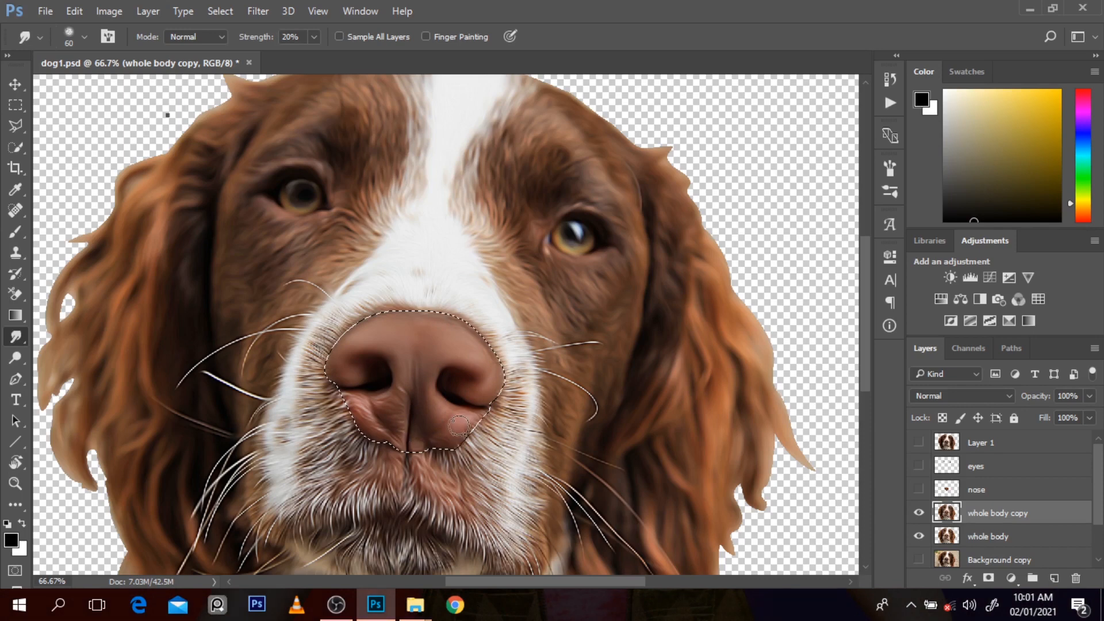
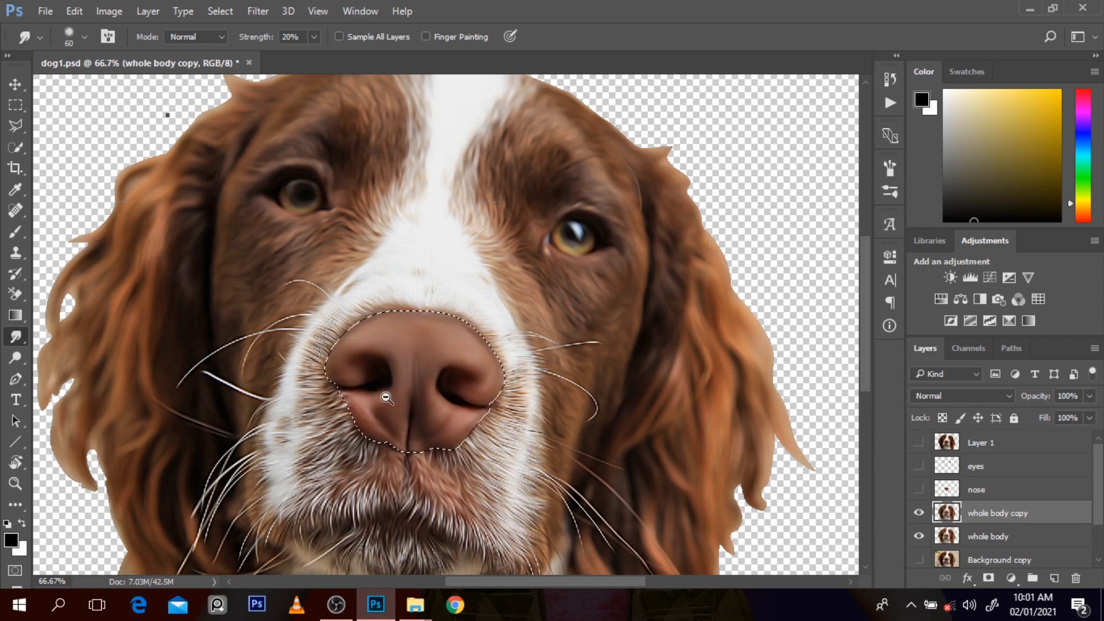
Step: Clear the nose selection and compare the dog with and without the whole body copy layer, leaving that layer visible
left_click(386, 397, "ctrl+alt")
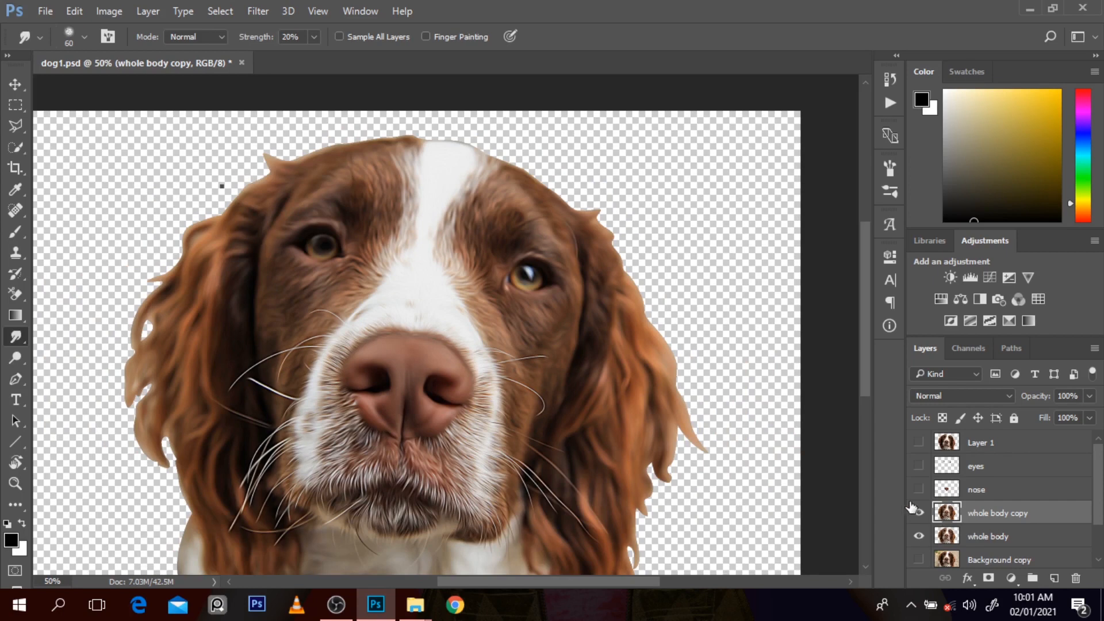
left_click(922, 516)
left_click(922, 516)
left_click(623, 354, "ctrl+alt")
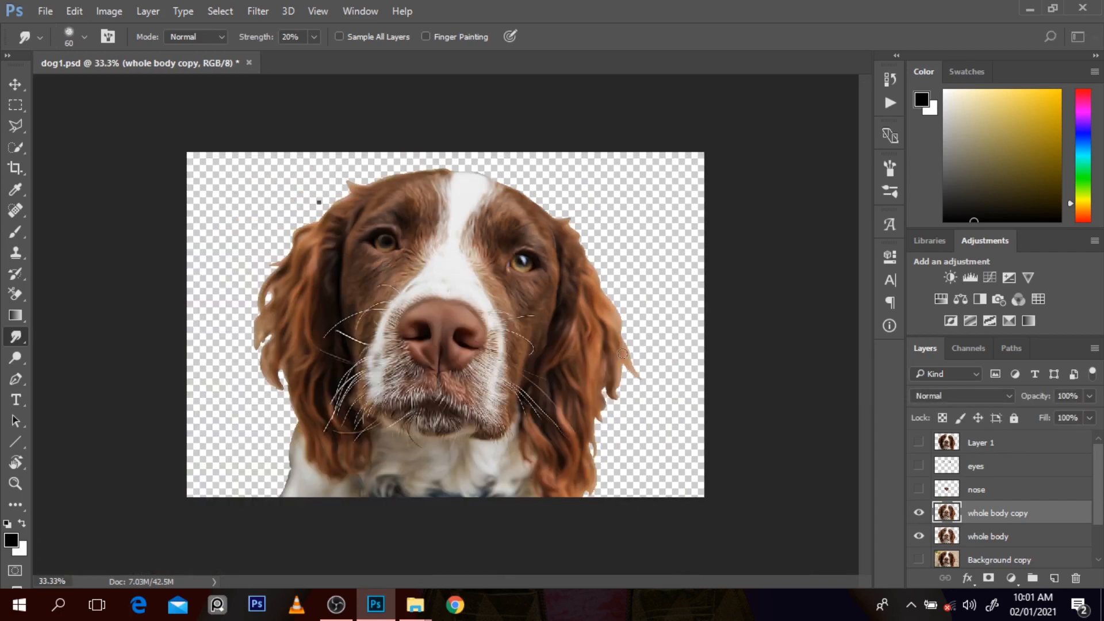
left_click(919, 516)
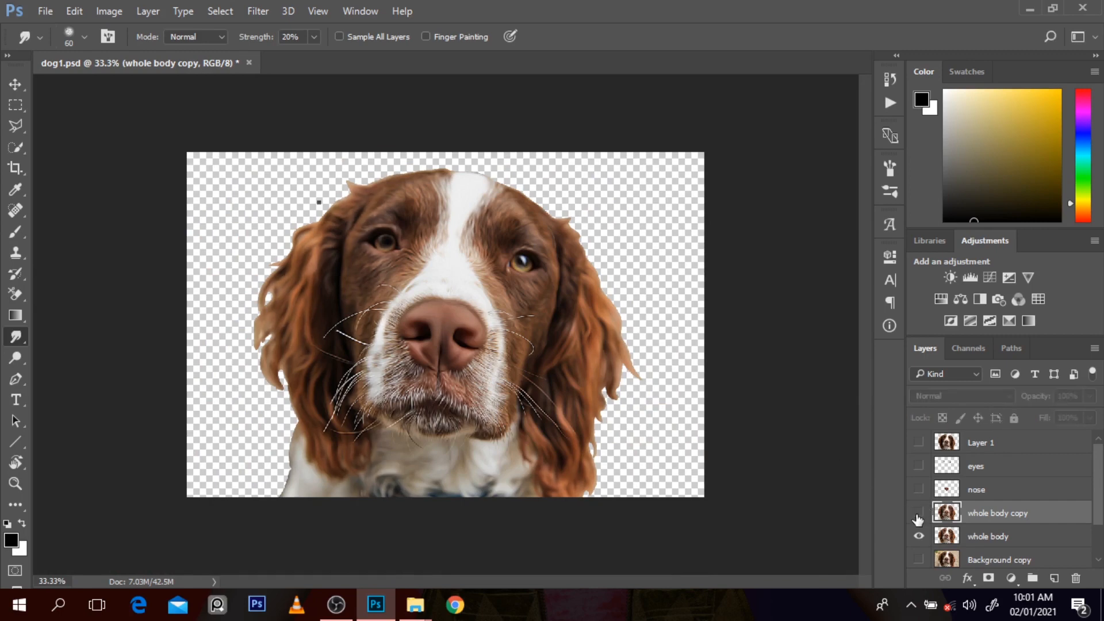
left_click(919, 516)
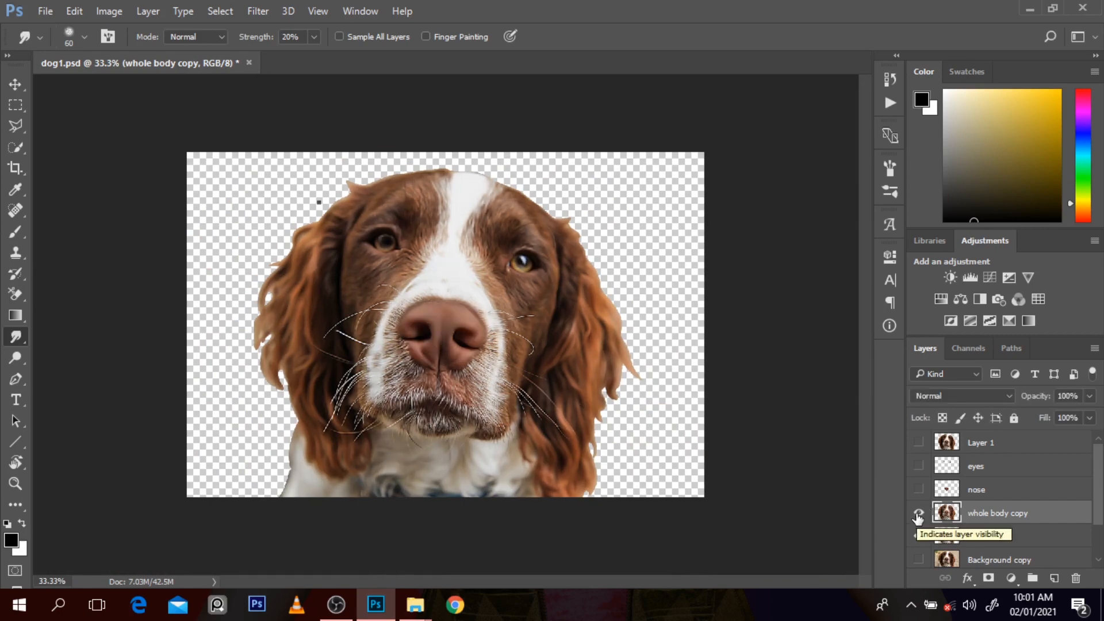
left_click(919, 515)
left_click(919, 513)
Step: Compare the smudged nose with the original nose layer shown and hidden, leaving the nose layer hidden
left_click(919, 490)
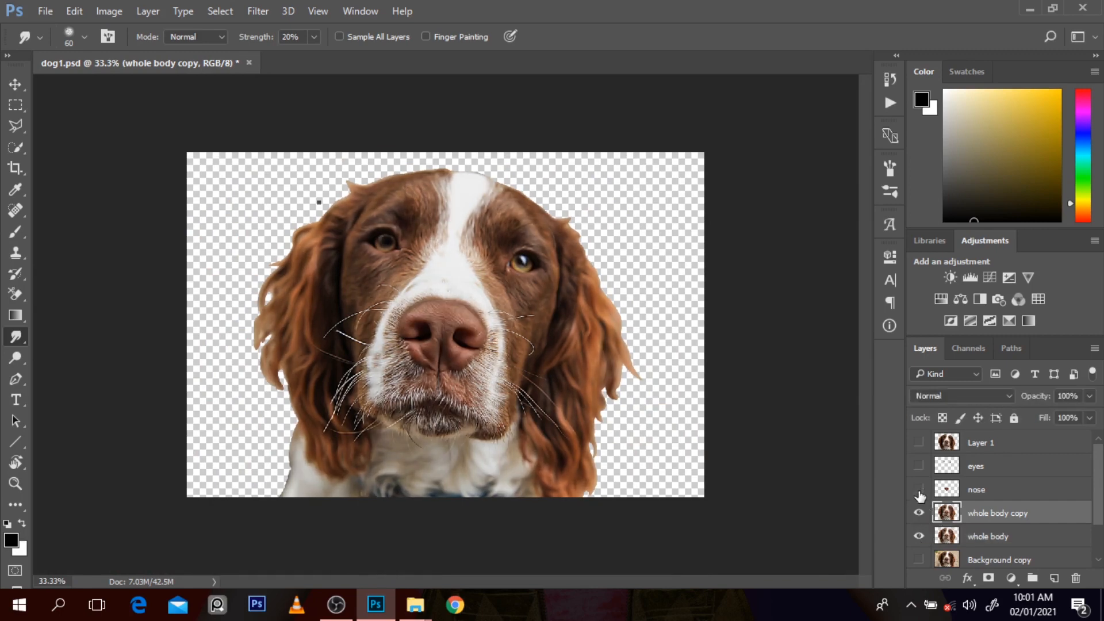
left_click(919, 491)
left_click(919, 491)
left_click(919, 492)
left_click(584, 321)
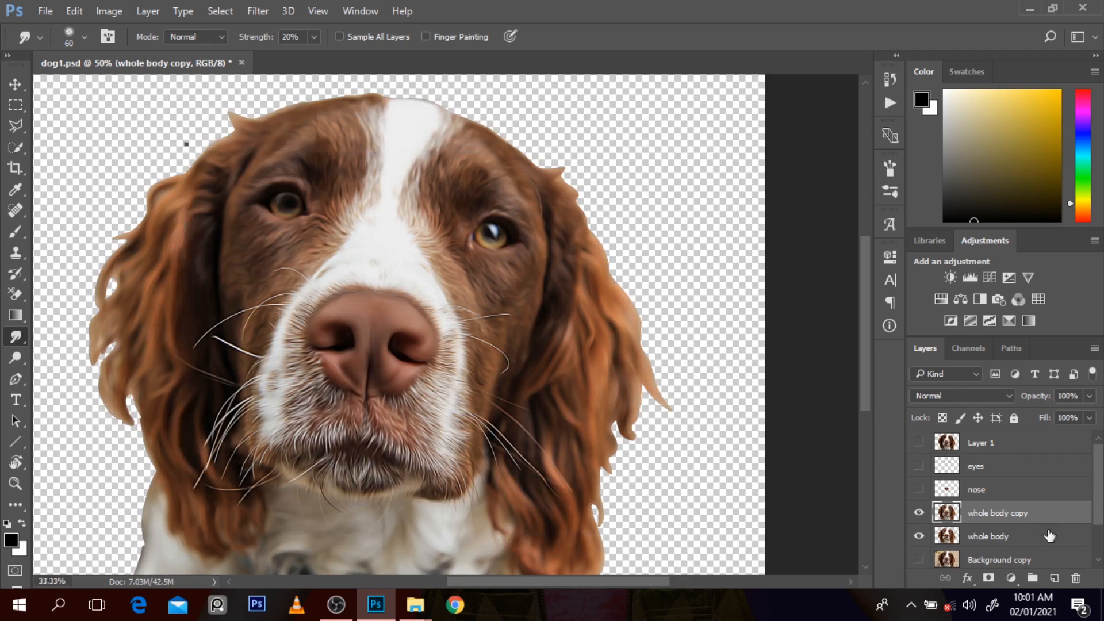
key("ctrl+minus")
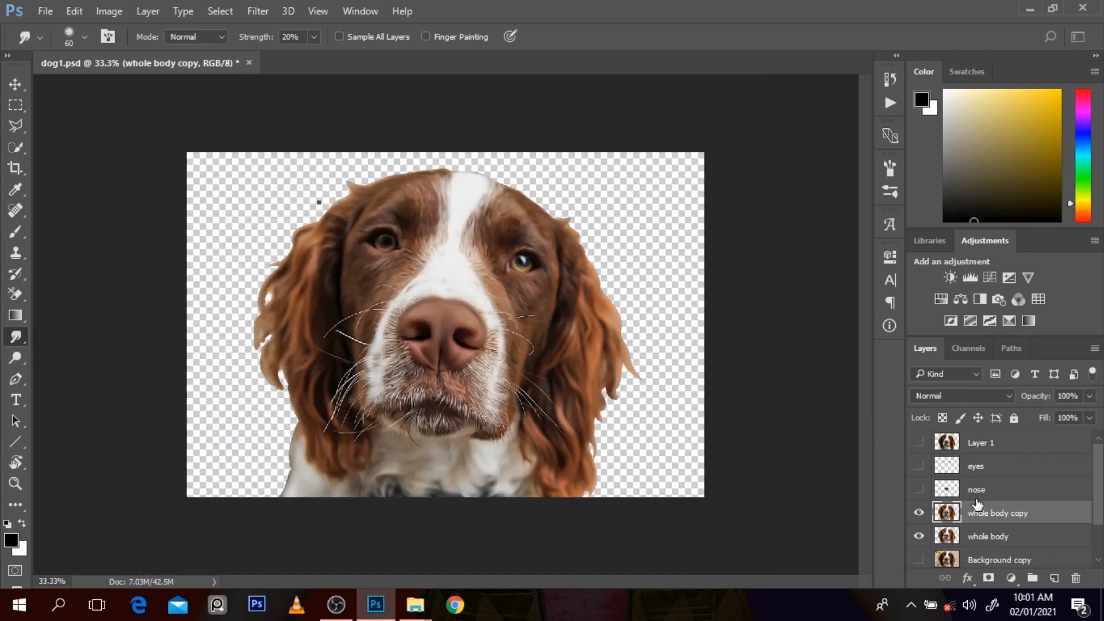
Step: Create a new layer named colour directly above whole body copy and clip it to that layer
left_click(1056, 578)
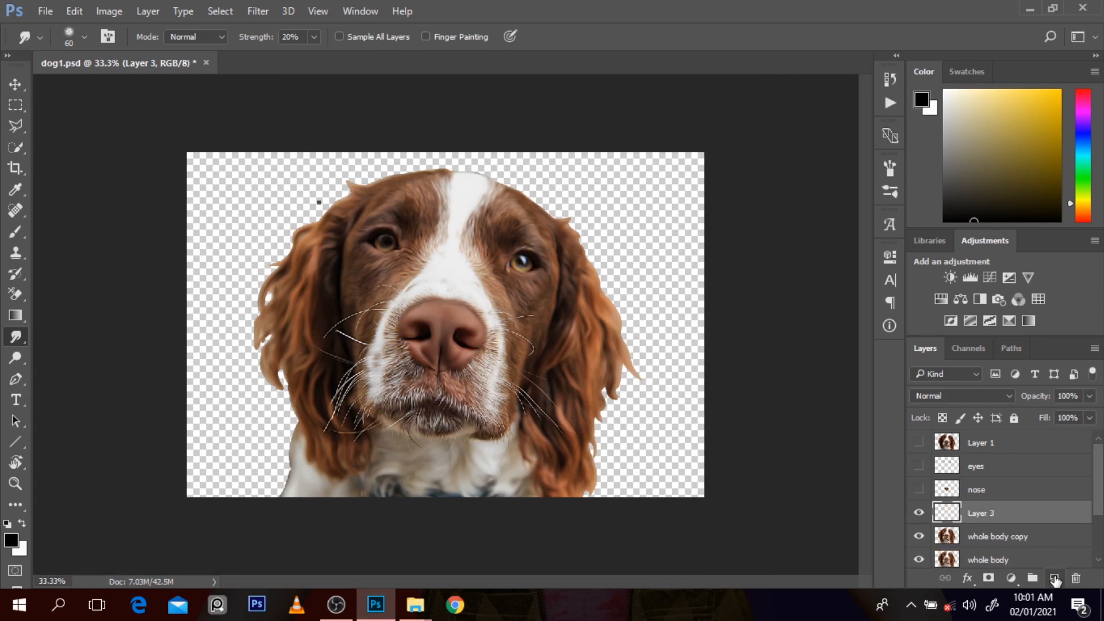
right_click(989, 513)
left_click(845, 299)
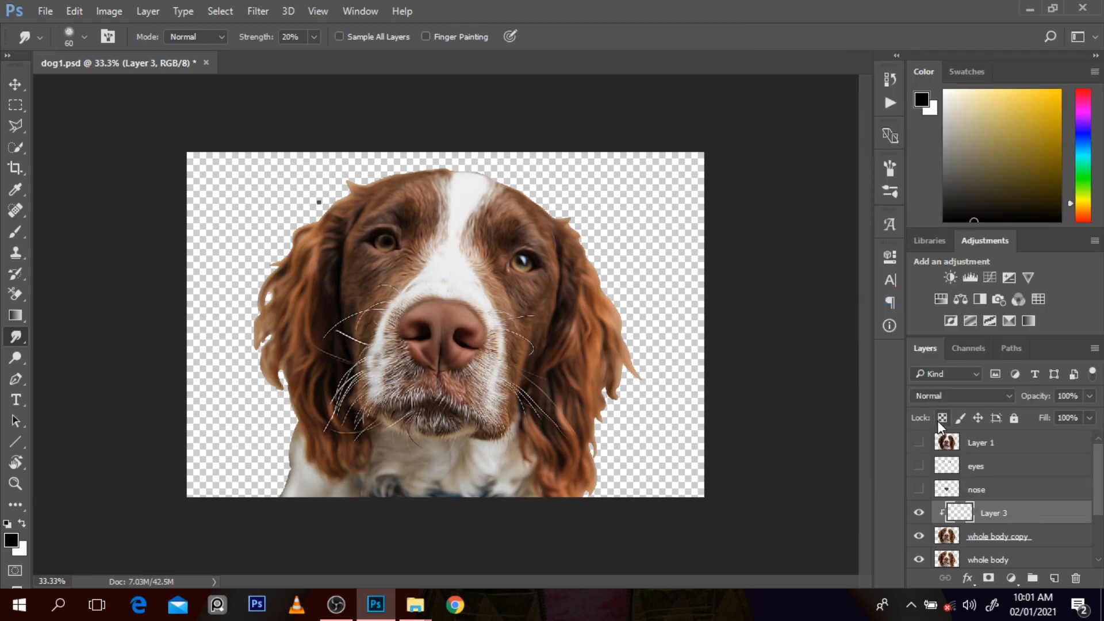
left_click(998, 516, "alt")
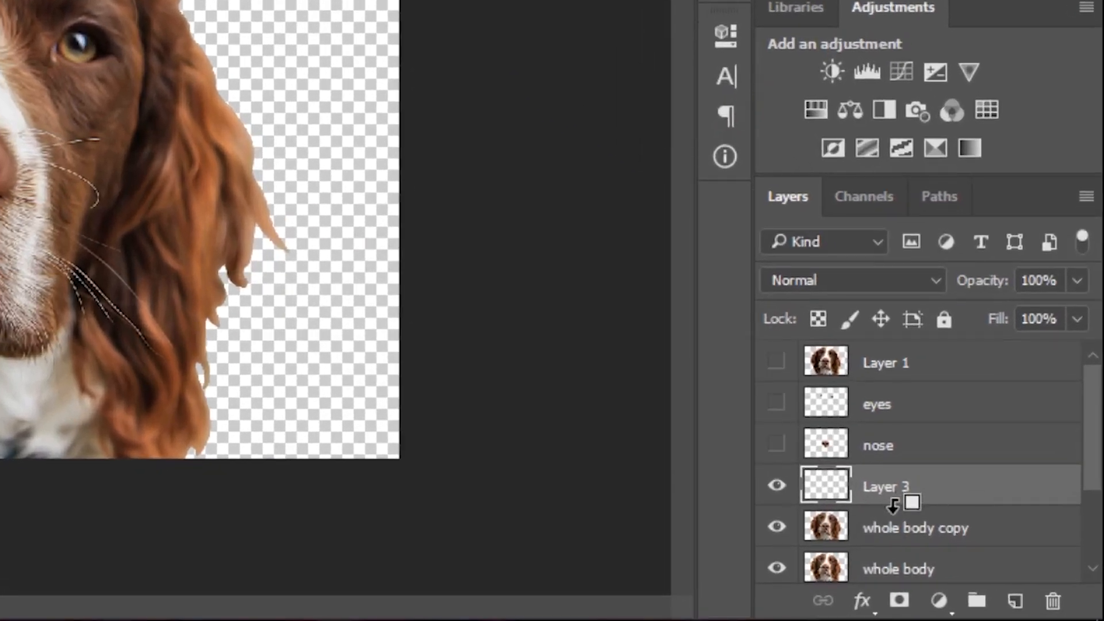
left_click(893, 504, "alt")
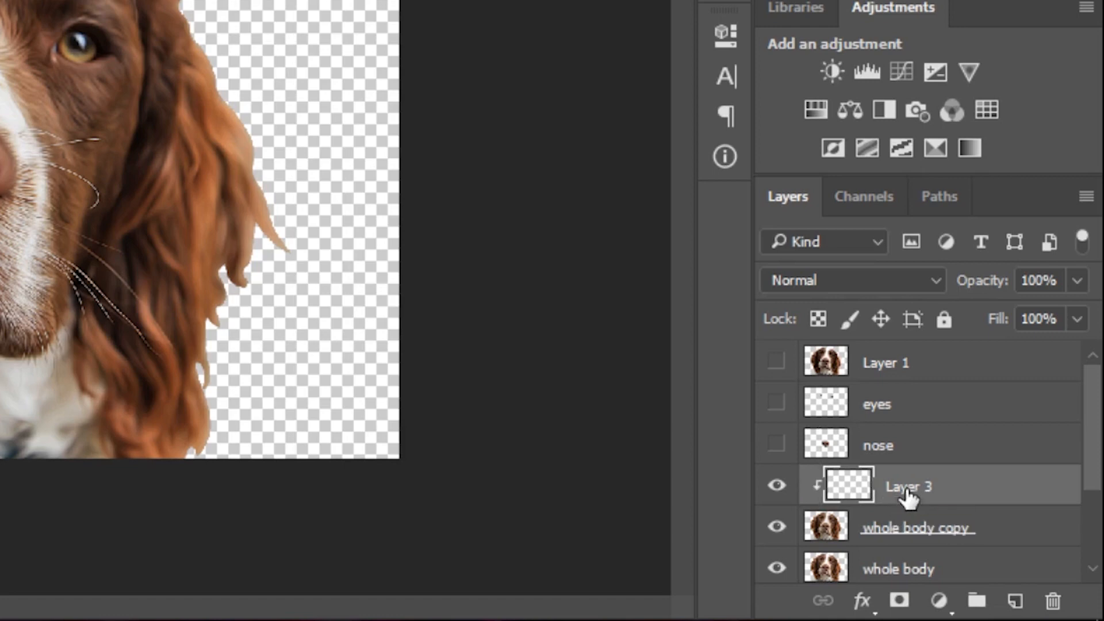
double_click(907, 494)
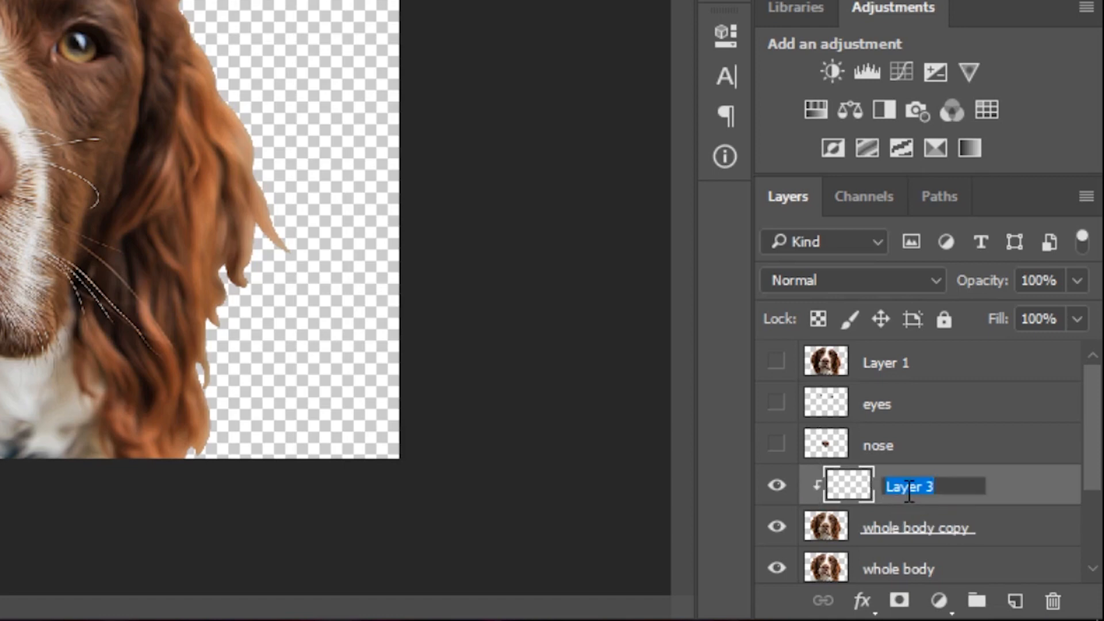
type("coloue")
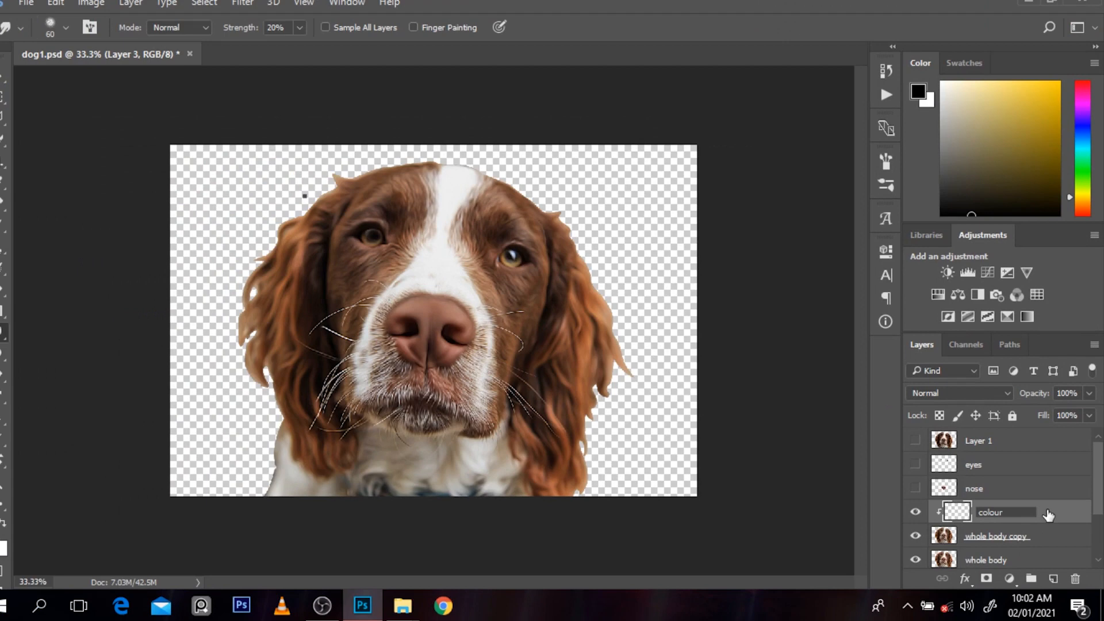
left_click(1009, 491)
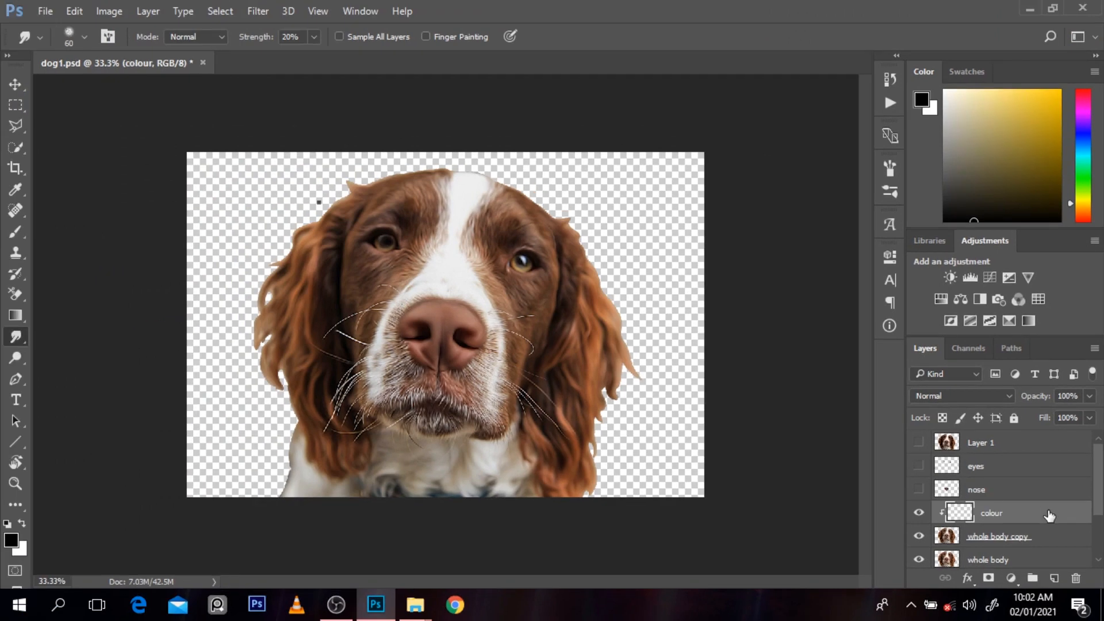
Step: Sample a brown tone from the fur below the dog's eye with the Eyedropper and fill the colour layer with it
key("v")
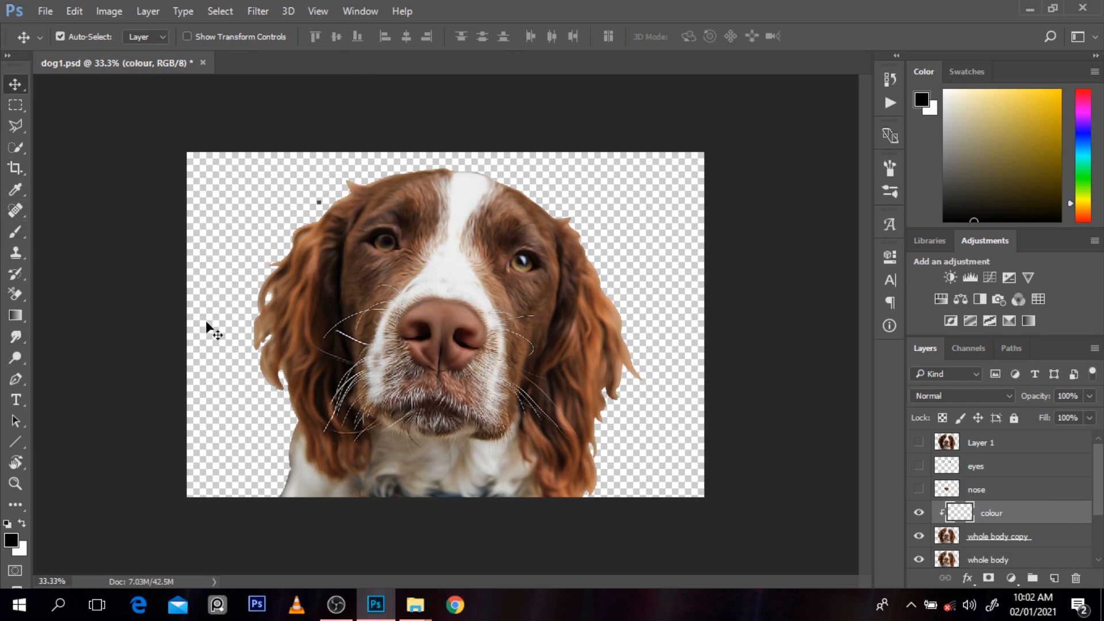
key("i")
key("p")
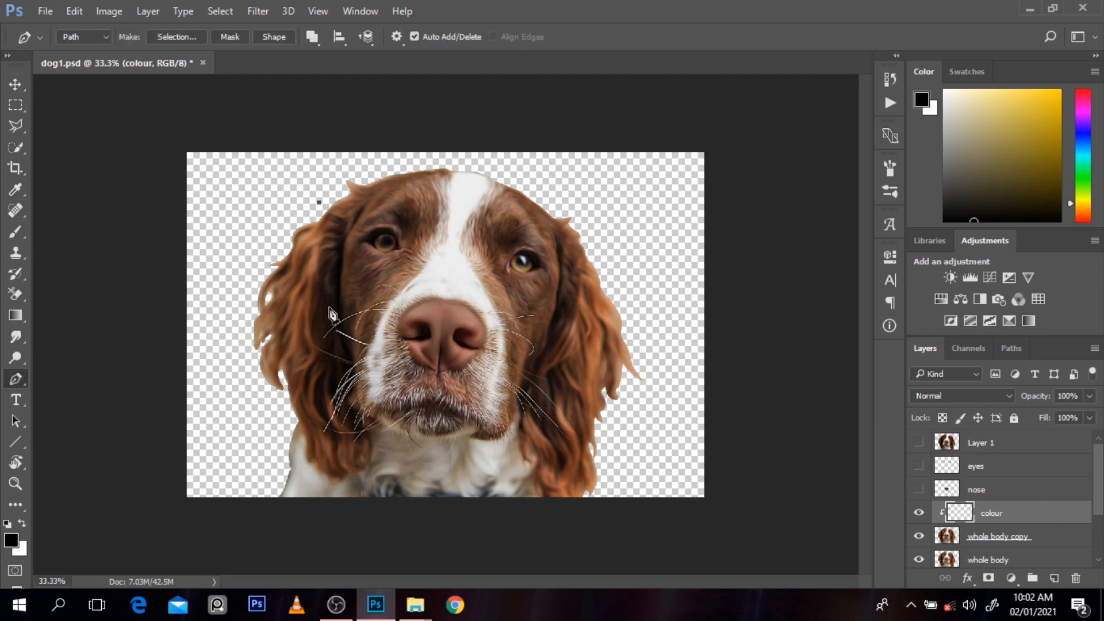
key("ctrl+z")
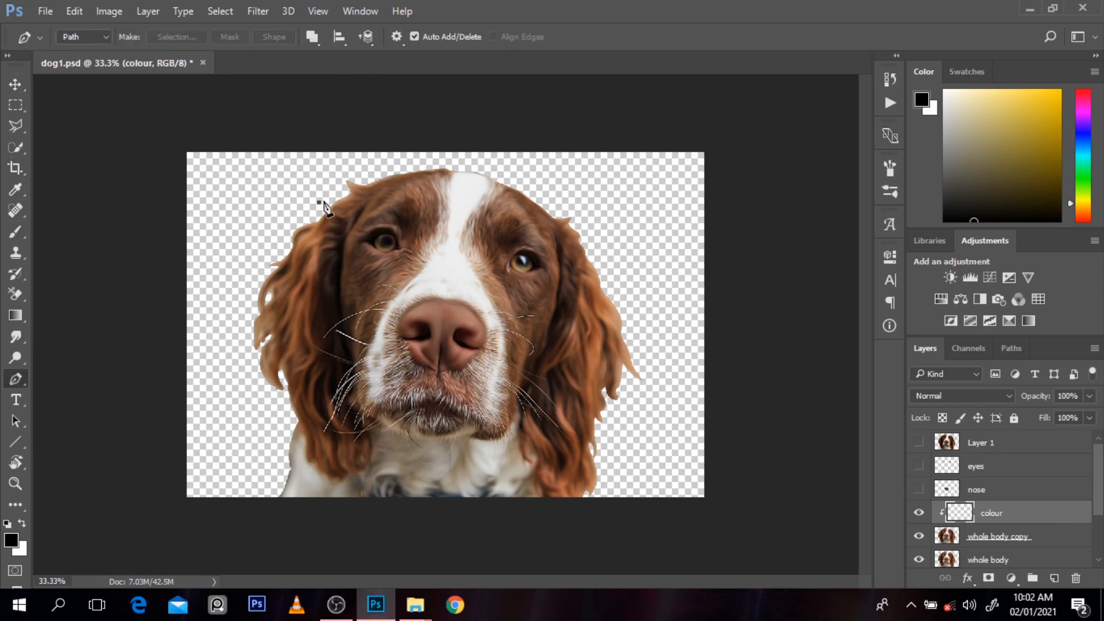
key("i")
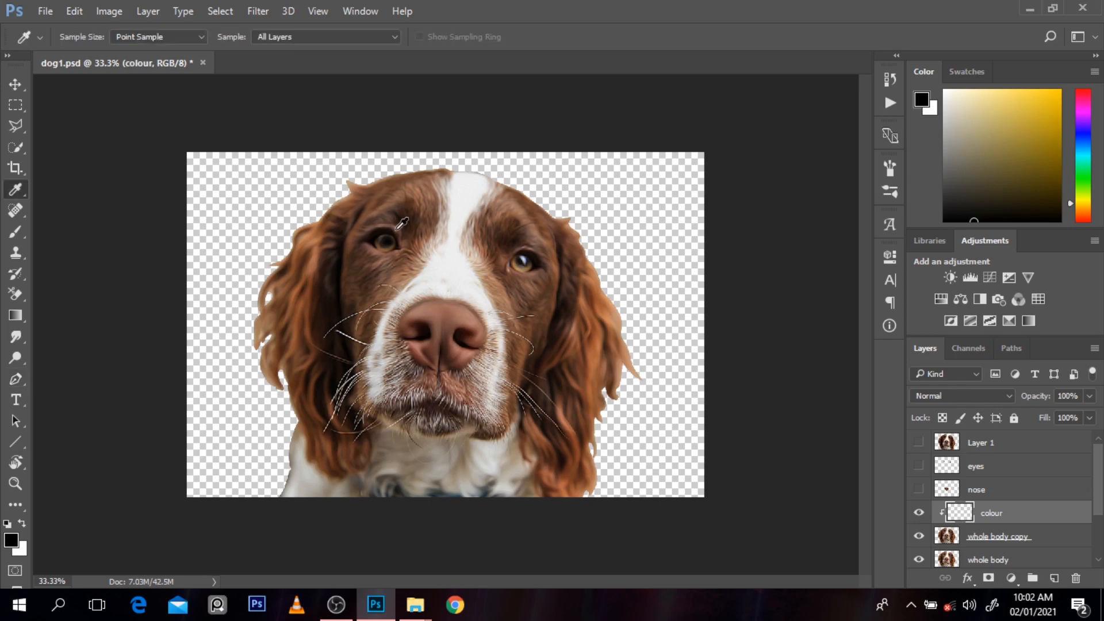
left_click(534, 291, "alt")
left_click(537, 288)
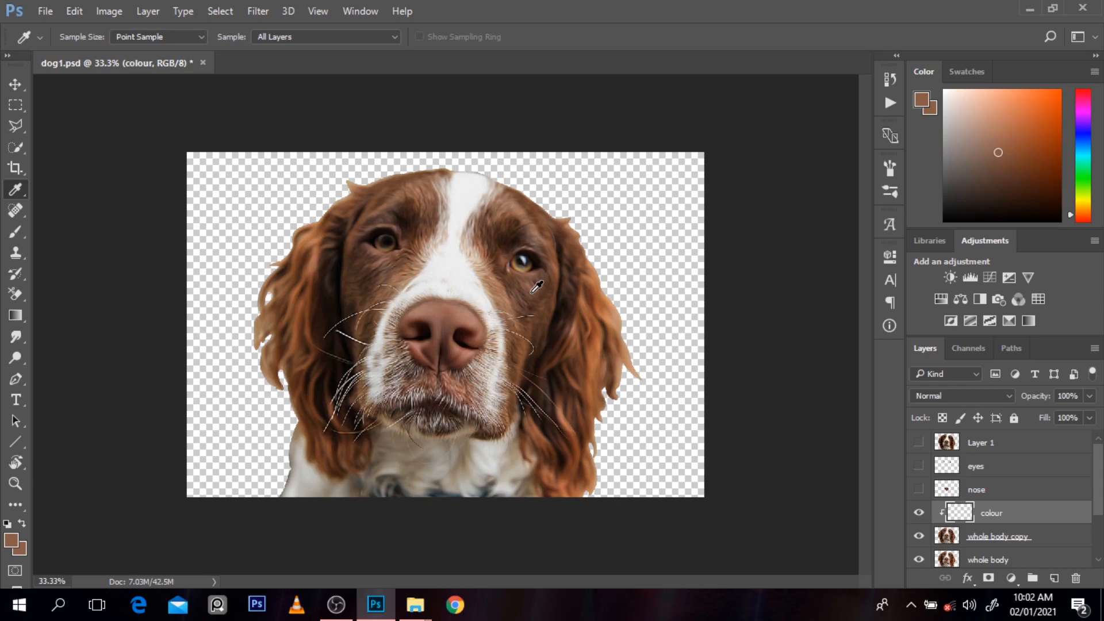
key("alt+BackSpace")
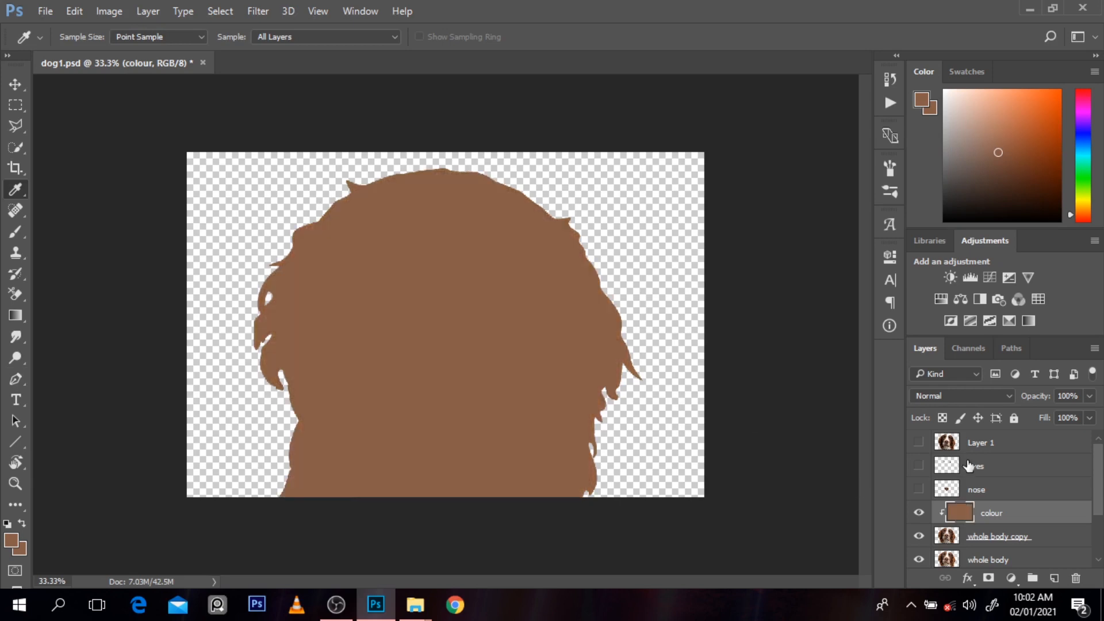
Step: Set the colour layer's blend mode to Color, compare its effect, and hide it with whole body copy active
left_click(950, 396)
left_click(941, 371)
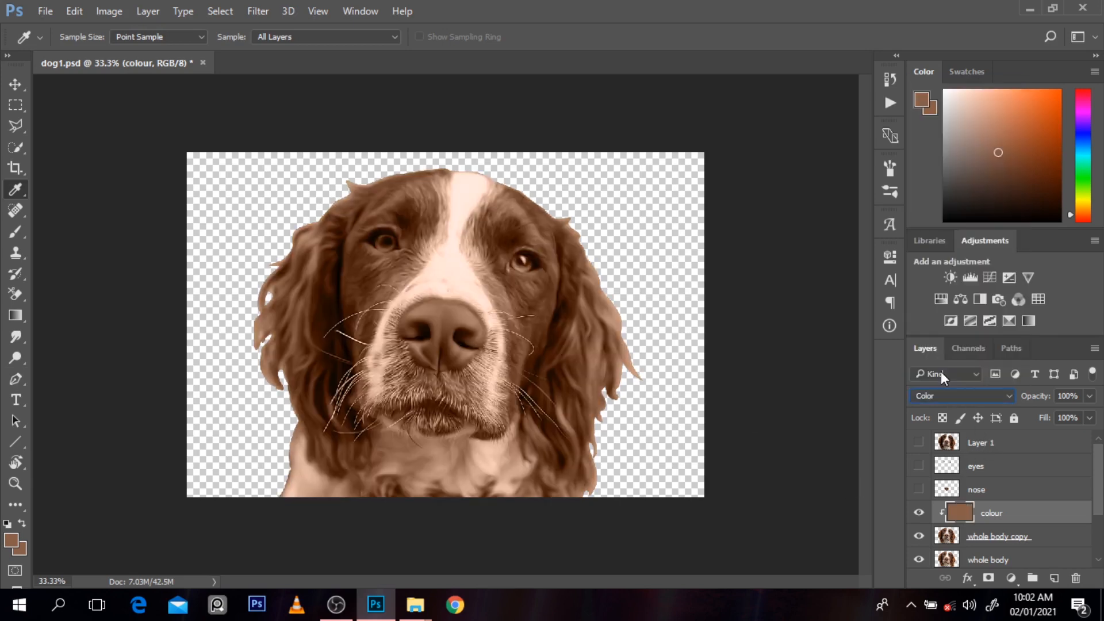
left_click(919, 513)
left_click(920, 513)
left_click(919, 513)
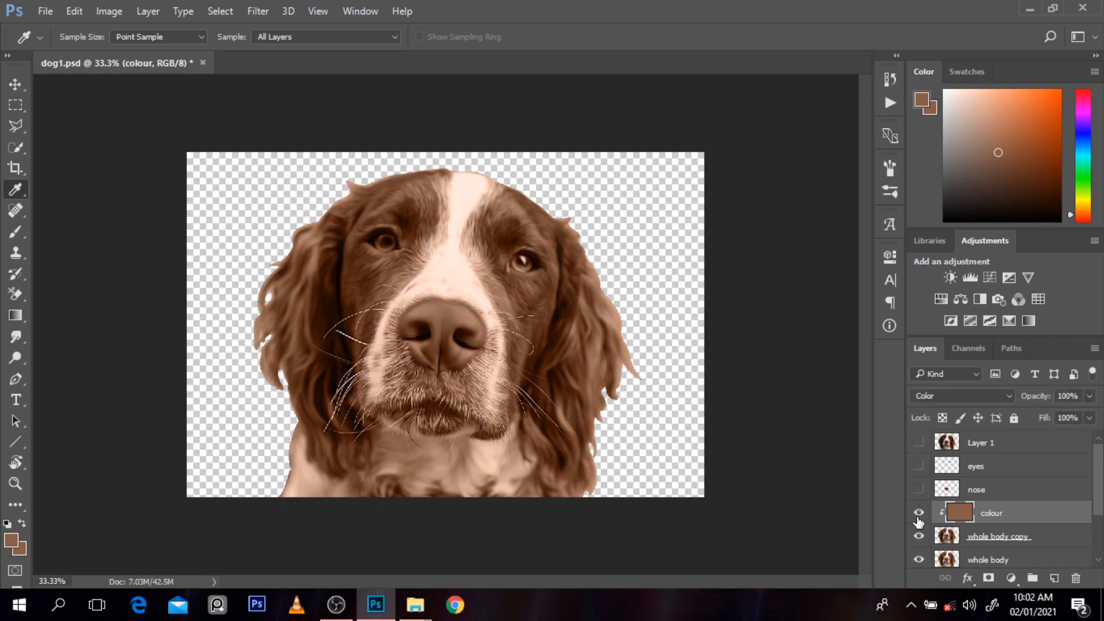
left_click(979, 533)
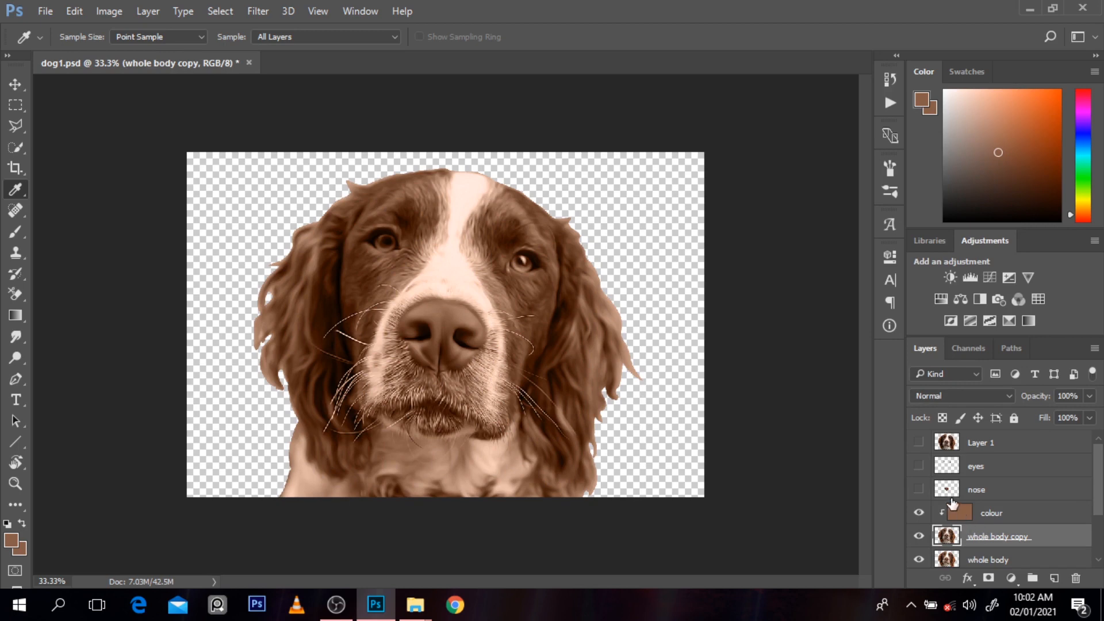
left_click(919, 514)
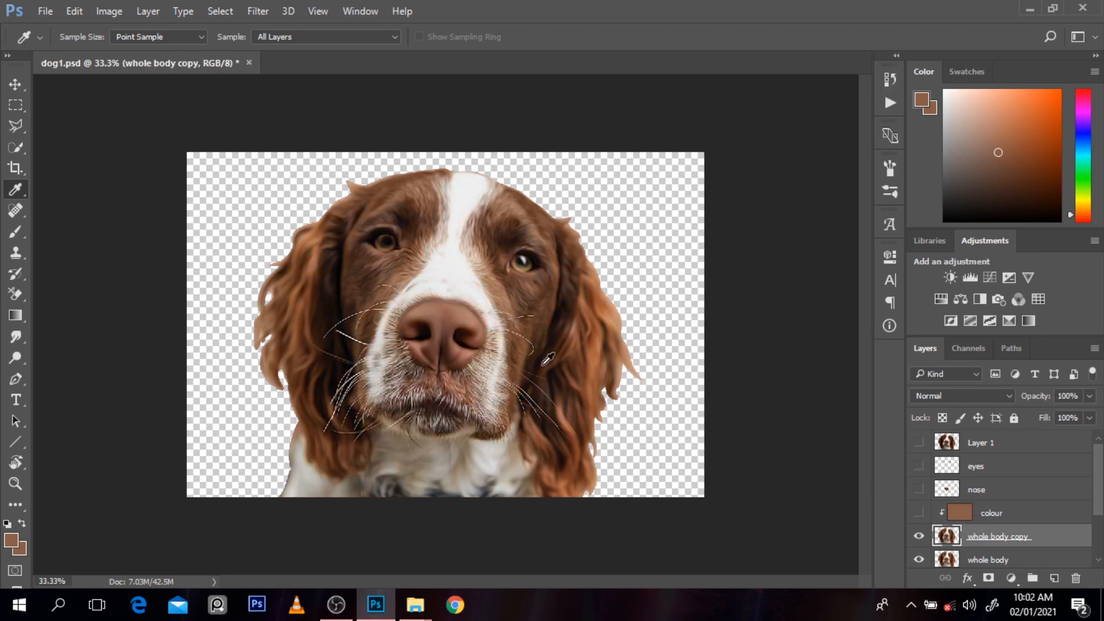
Step: Trace the iris of the eye on the right side of the dog's face with the Pen tool and convert it to a selection
key("p")
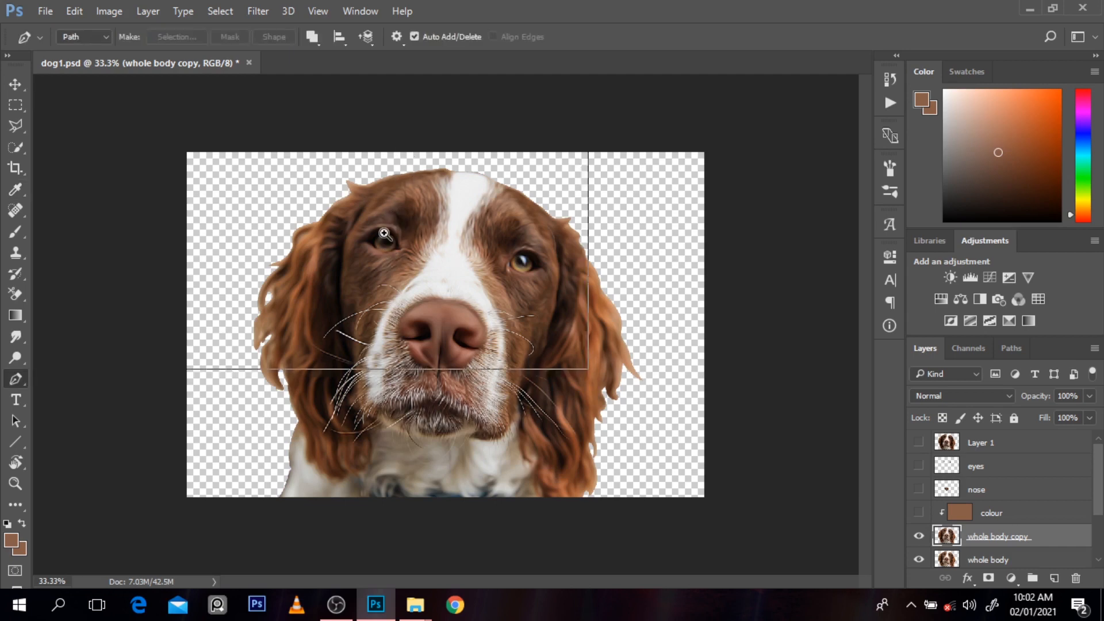
scroll(385, 233, "up", 1)
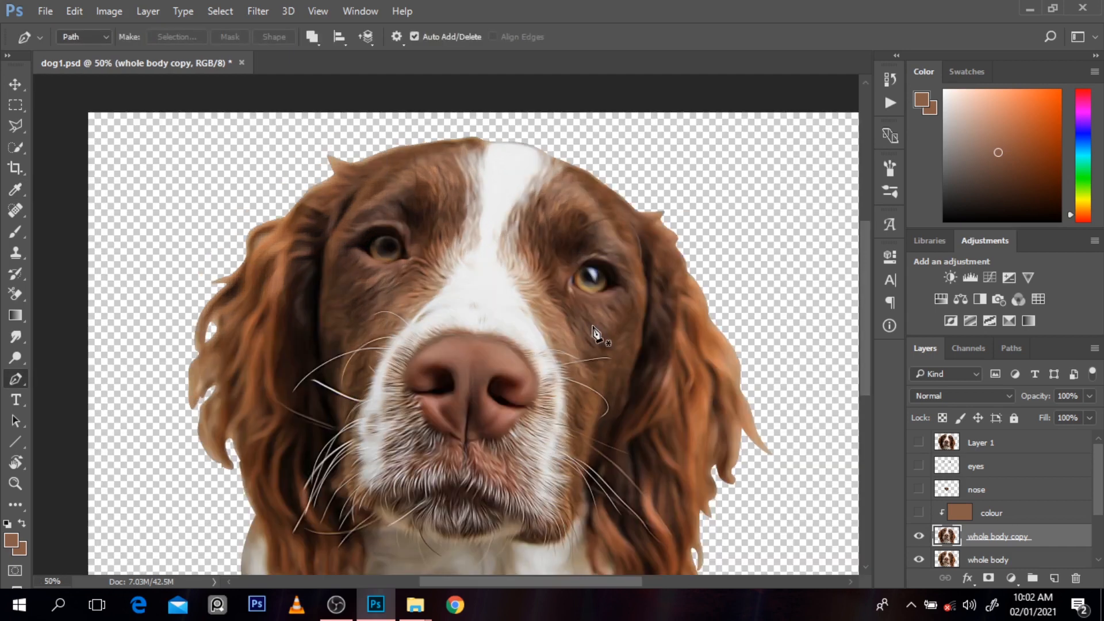
left_click(574, 283)
mouse_move(586, 268)
left_mouse_down()
mouse_move(601, 267)
mouse_move(603, 295)
mouse_move(566, 268)
left_mouse_up()
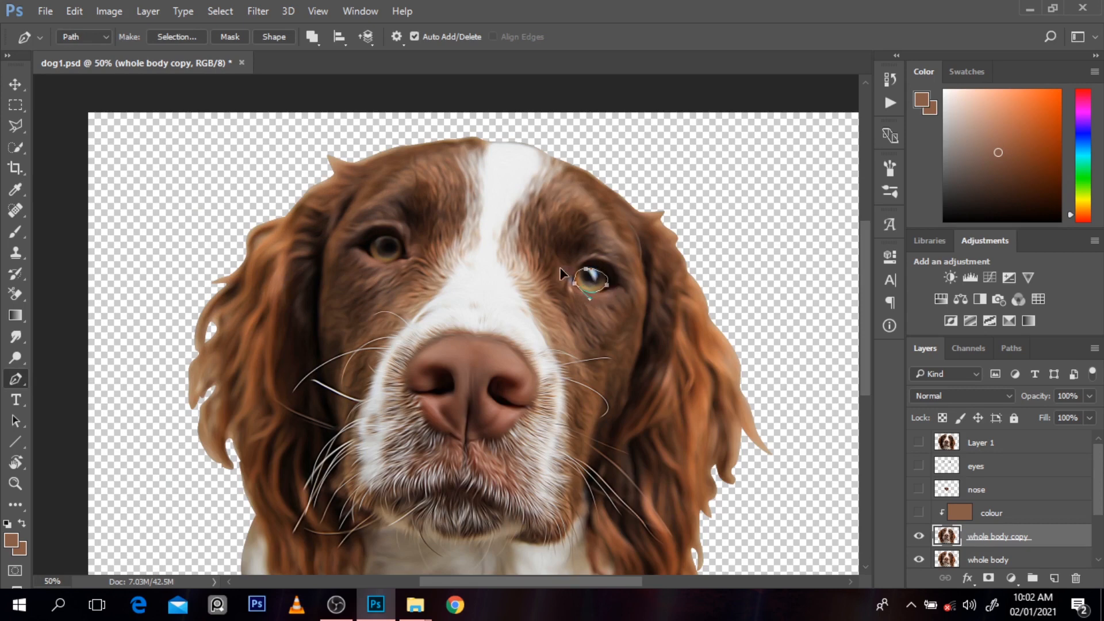
key("ctrl+Return")
Step: Create a new layer named eye colour above the colour layer and clip it to whole body copy
left_click(999, 507)
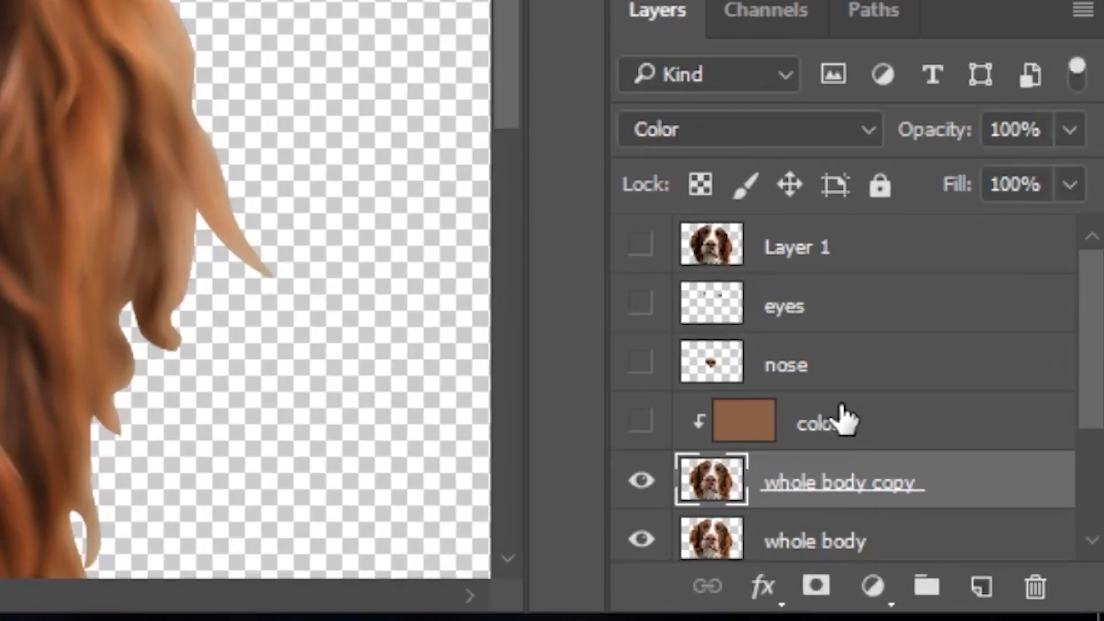
left_click(844, 420)
left_click(978, 585)
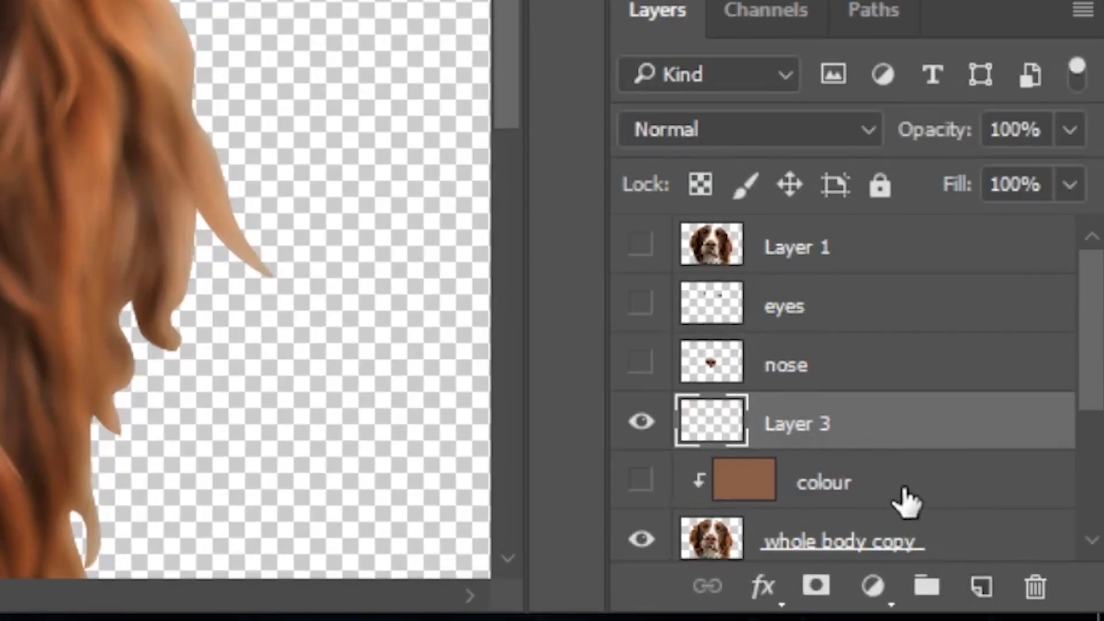
left_click(868, 446, "alt")
double_click(824, 421)
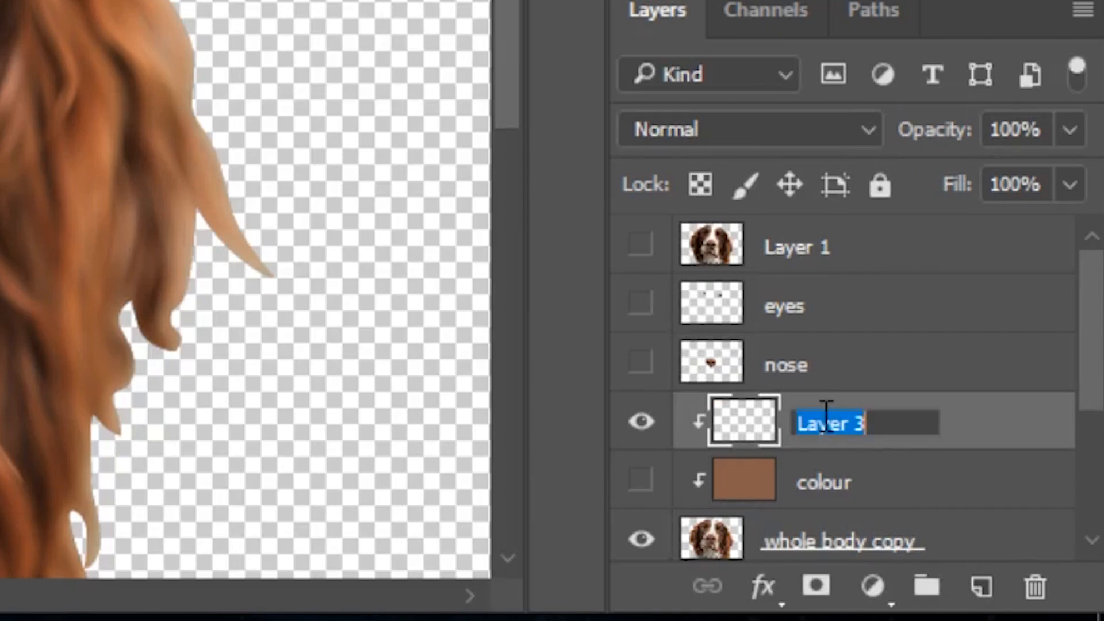
type("ee")
key("BackSpace")
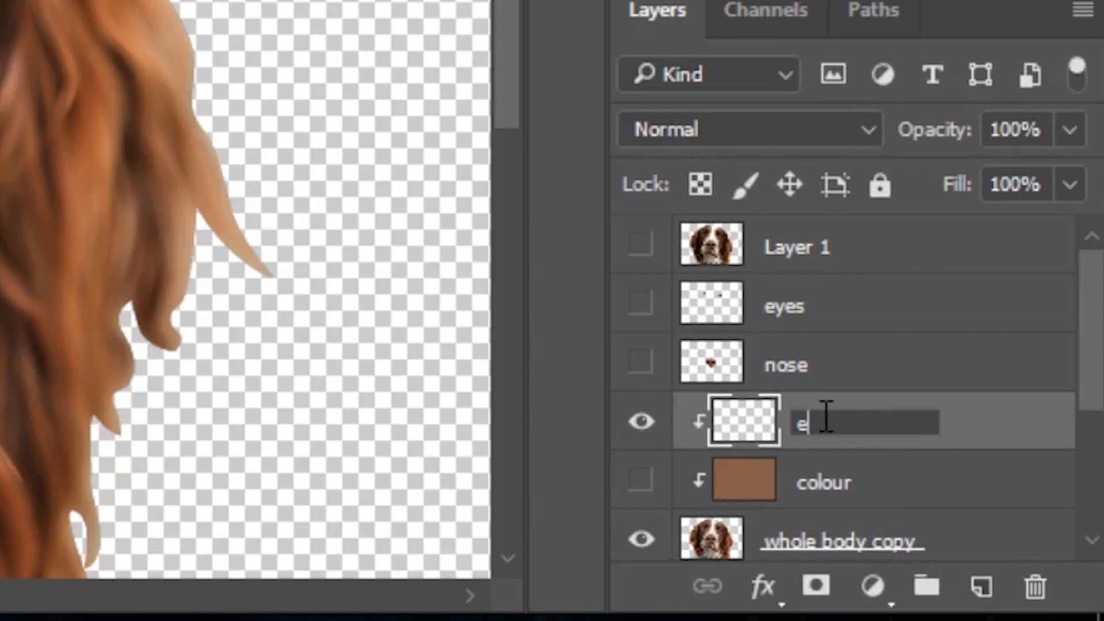
type("ye colour")
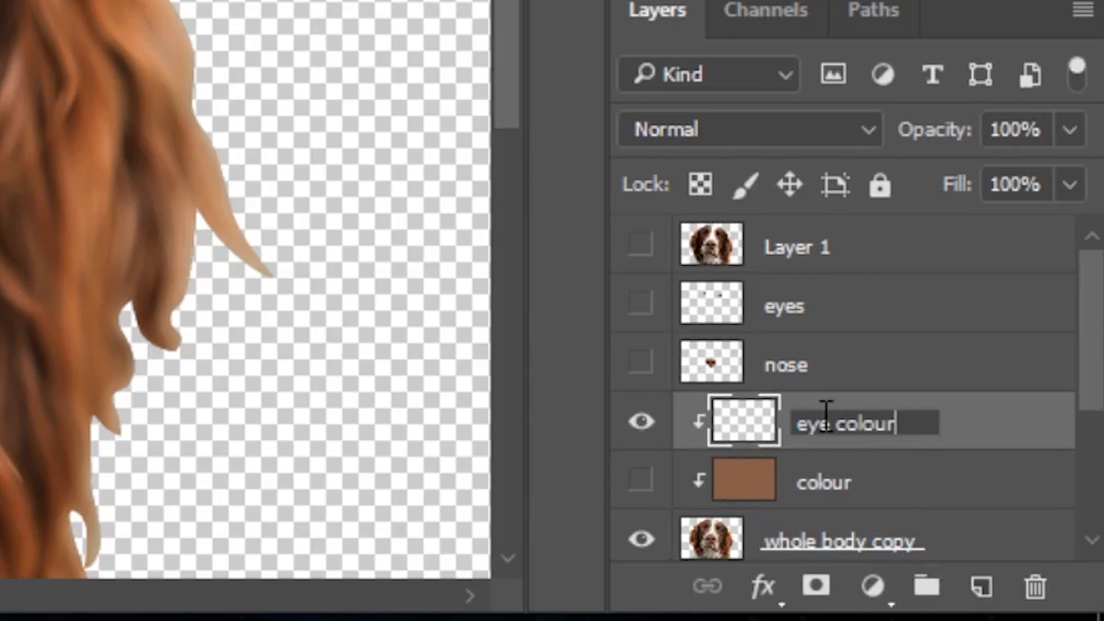
left_click(1001, 423)
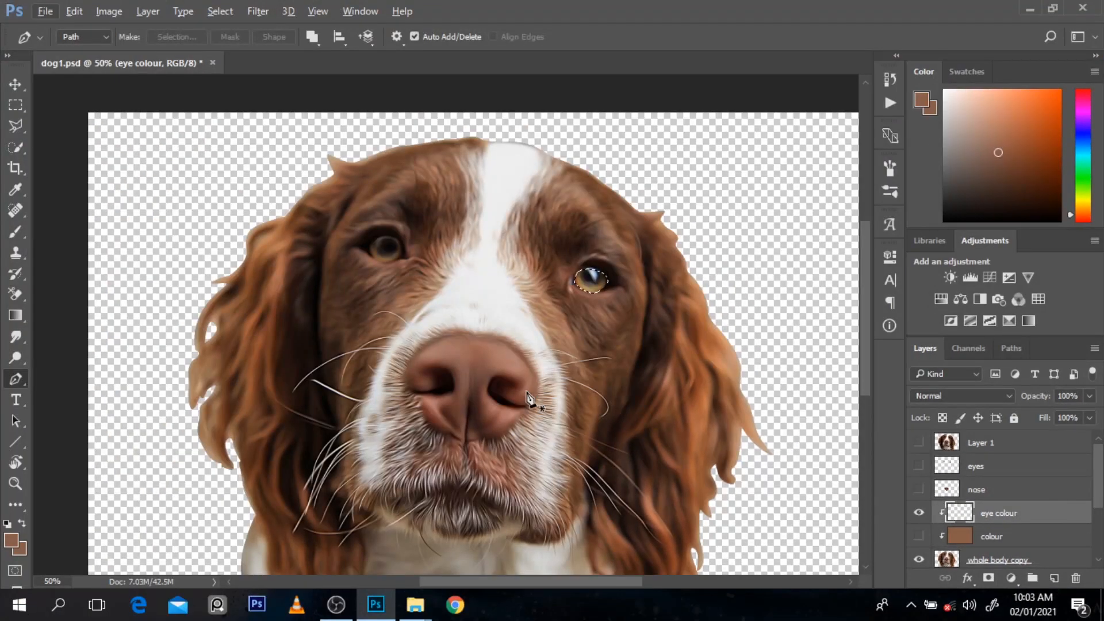
Step: Set the Brush opacity to 49%, and fill the iris selection on the eye colour layer with a tone sampled from the eye
key("b")
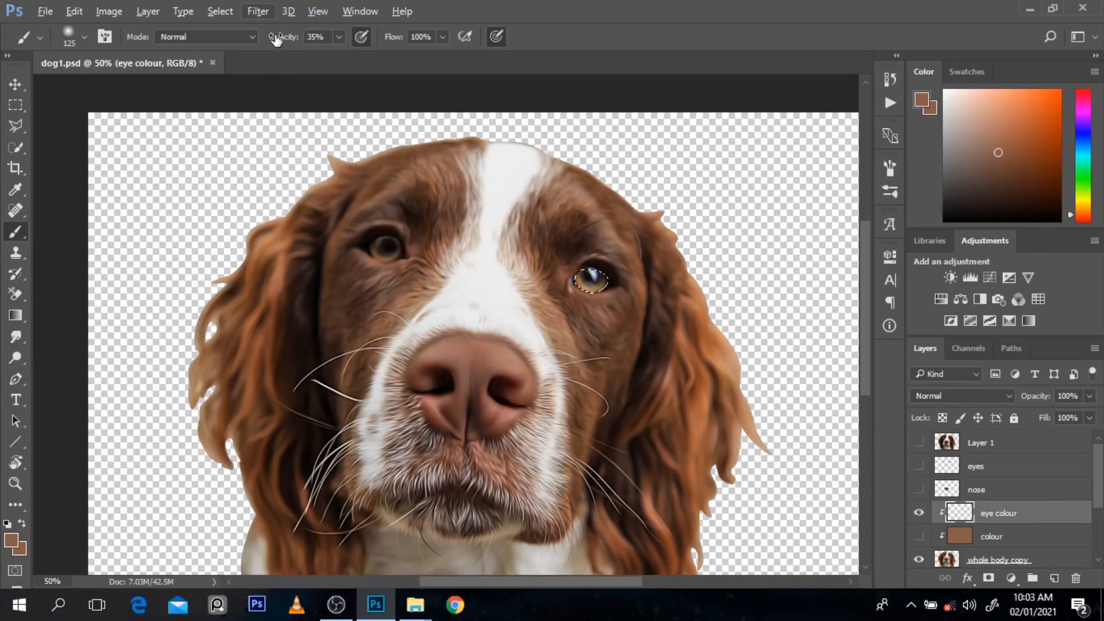
left_click_drag(278, 37, 294, 38)
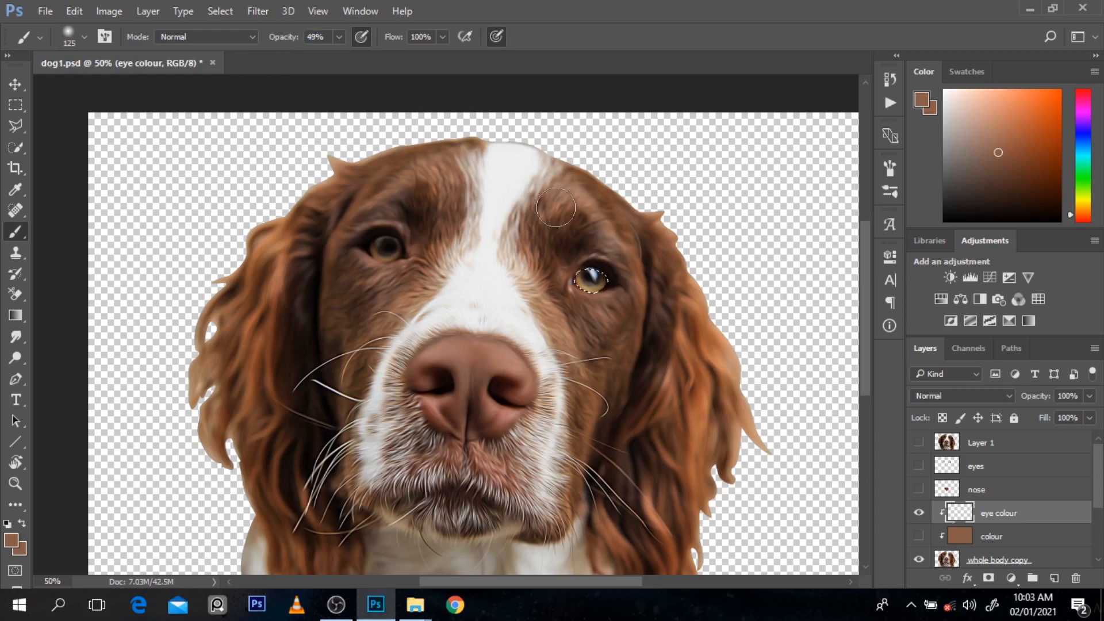
left_click(584, 282, "alt")
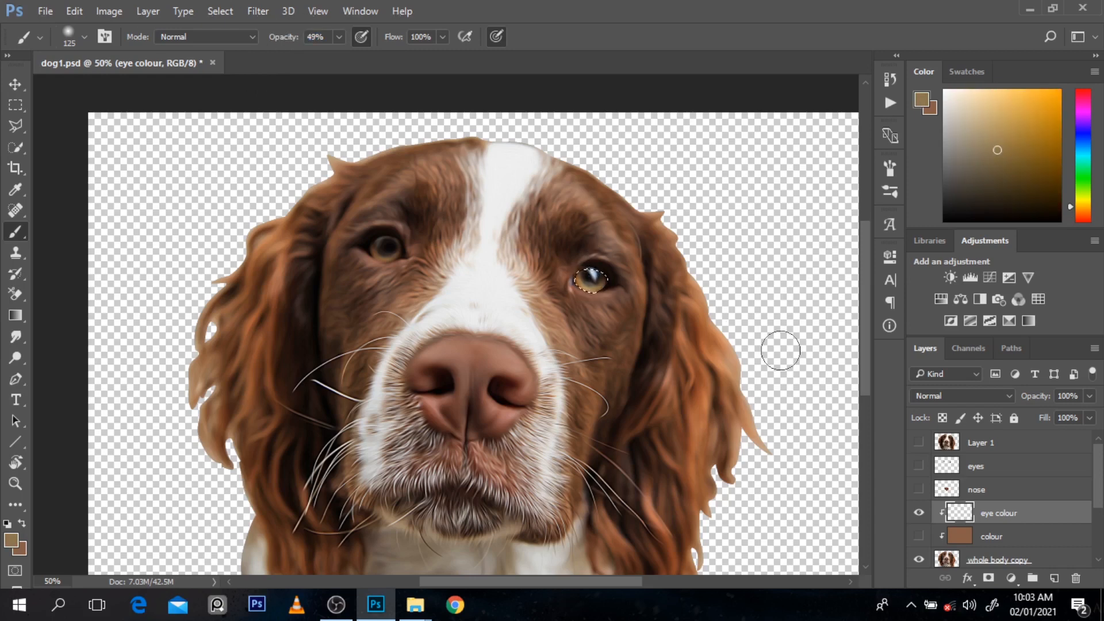
key("alt+BackSpace")
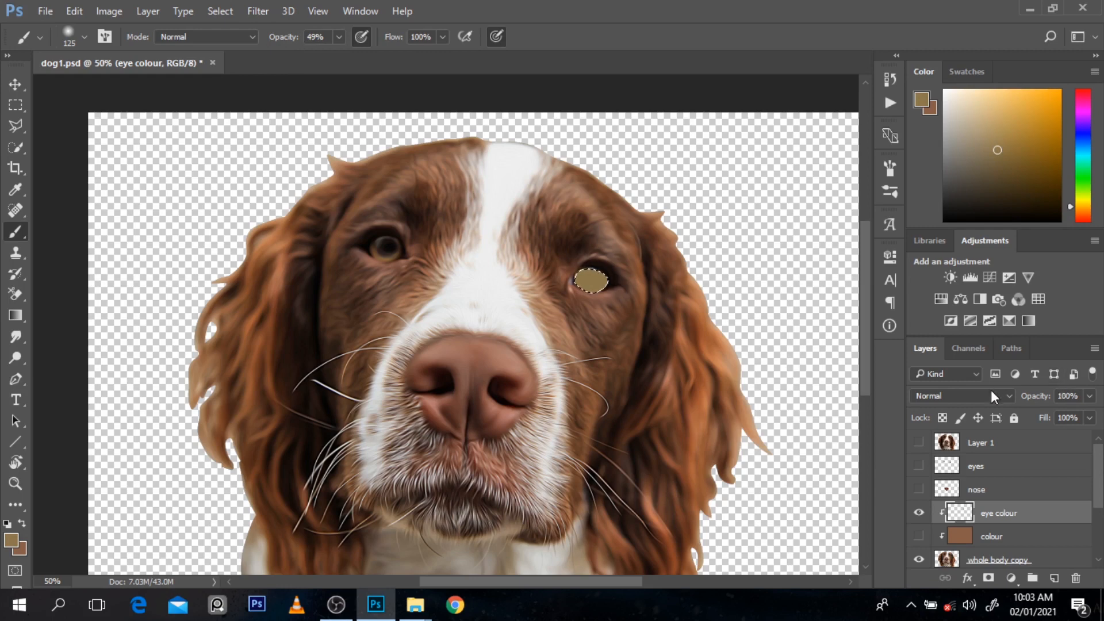
Step: Set the eye colour layer's blend mode to Color and hide the layer
left_click(992, 395)
left_click(968, 368)
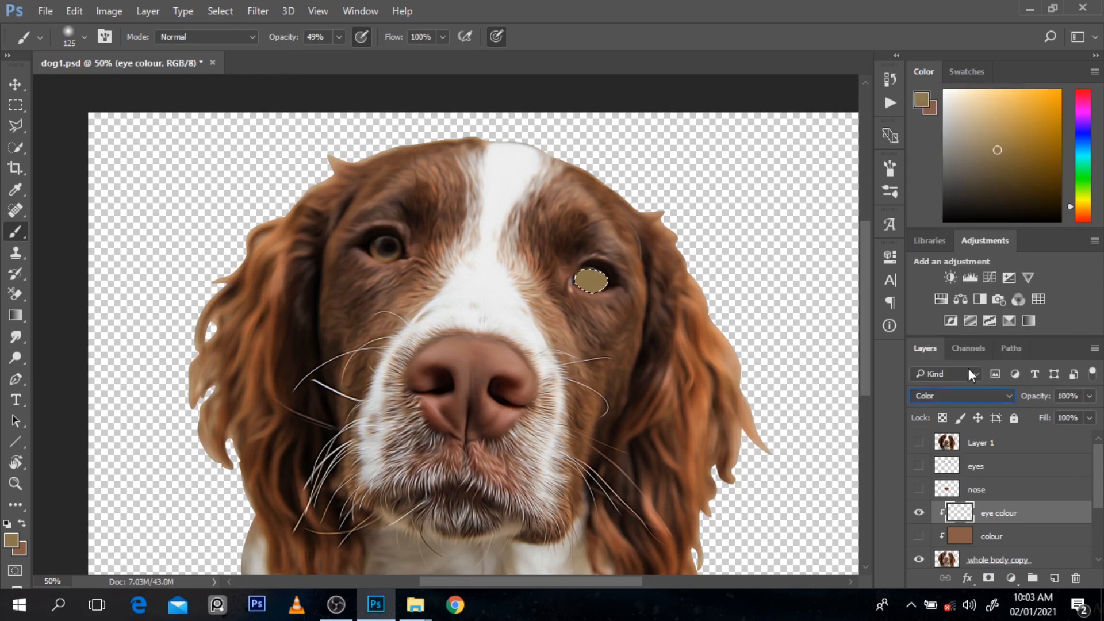
left_click(921, 512)
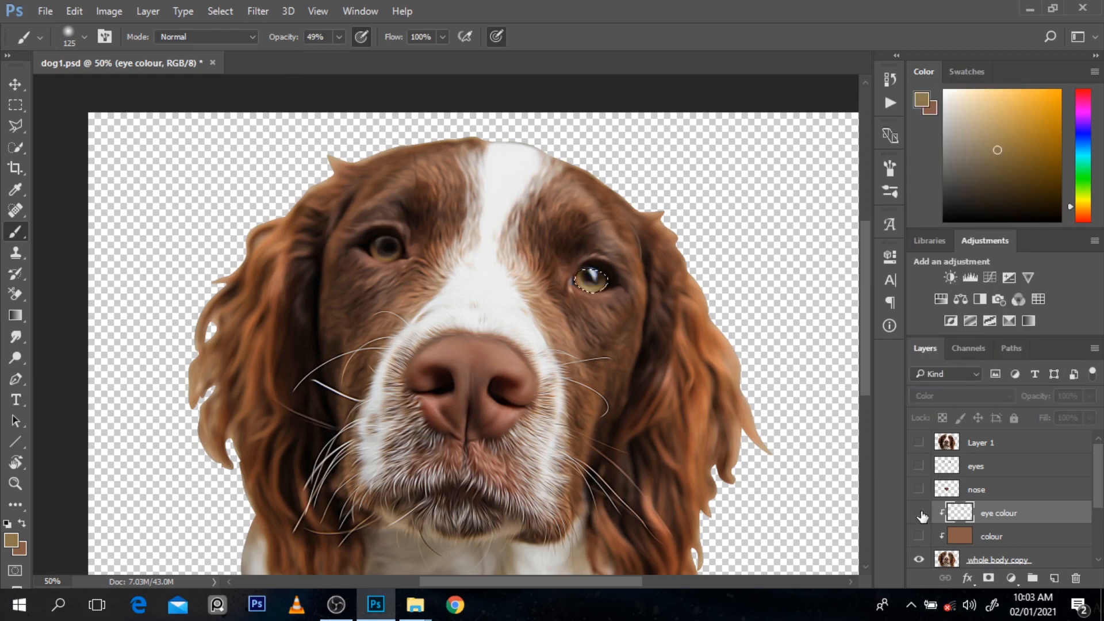
Step: Sample a tone from the selected iris, show the eye colour layer, and reduce the brush size to 60
left_click(588, 277, "alt")
left_click(592, 282, "alt")
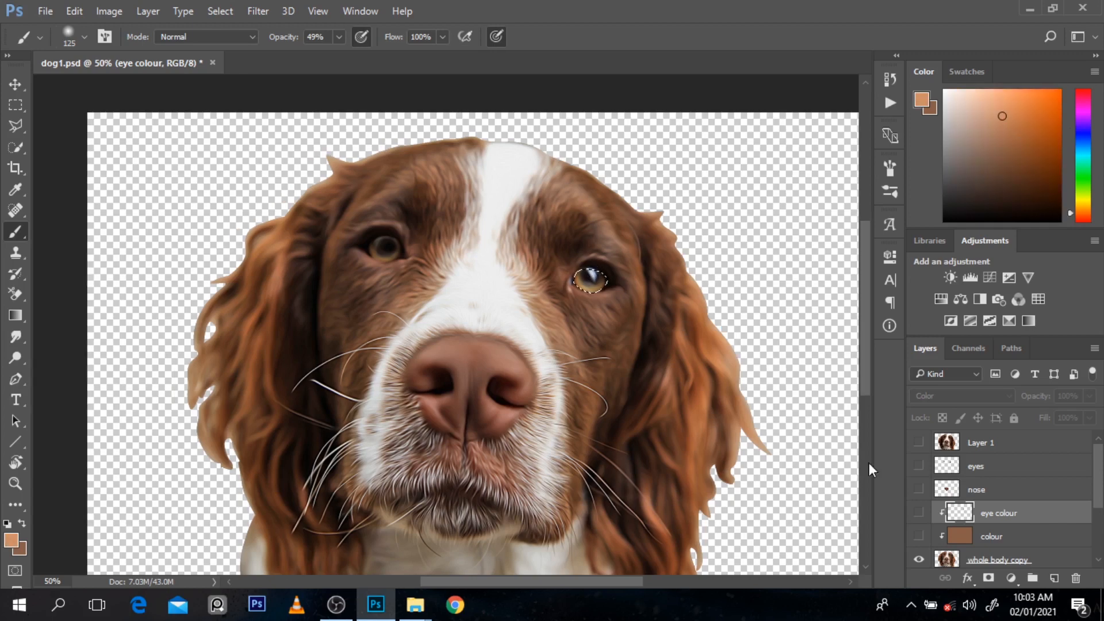
left_click(921, 516)
key("bracketleft")
key("bracketleft")
key("bracketleft")
key("bracketleft")
key("bracketleft")
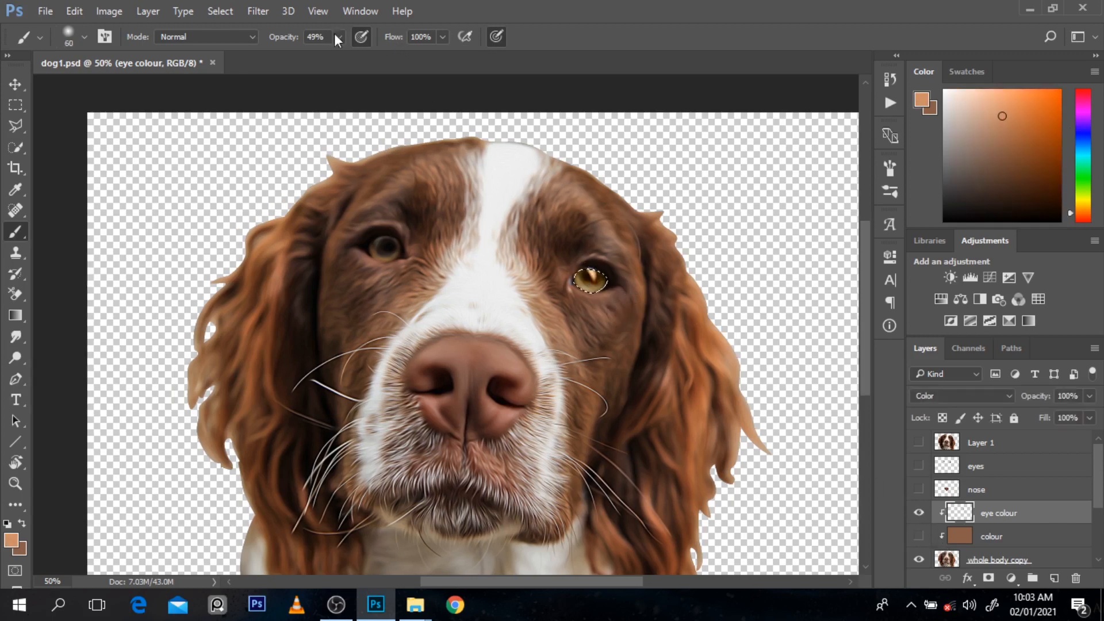
Step: Sample a blue-grey tone from the pupil with eye colour hidden, paint the pupil on that layer with a size 40 brush, and deselect
left_click(315, 37)
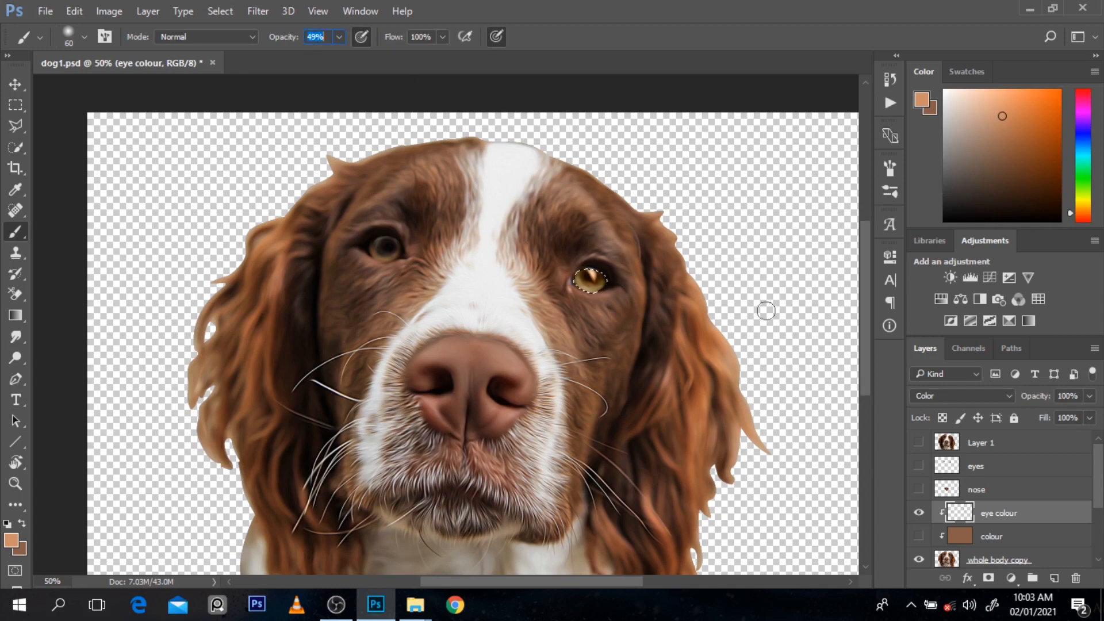
left_click(919, 512)
left_click(595, 270, "alt")
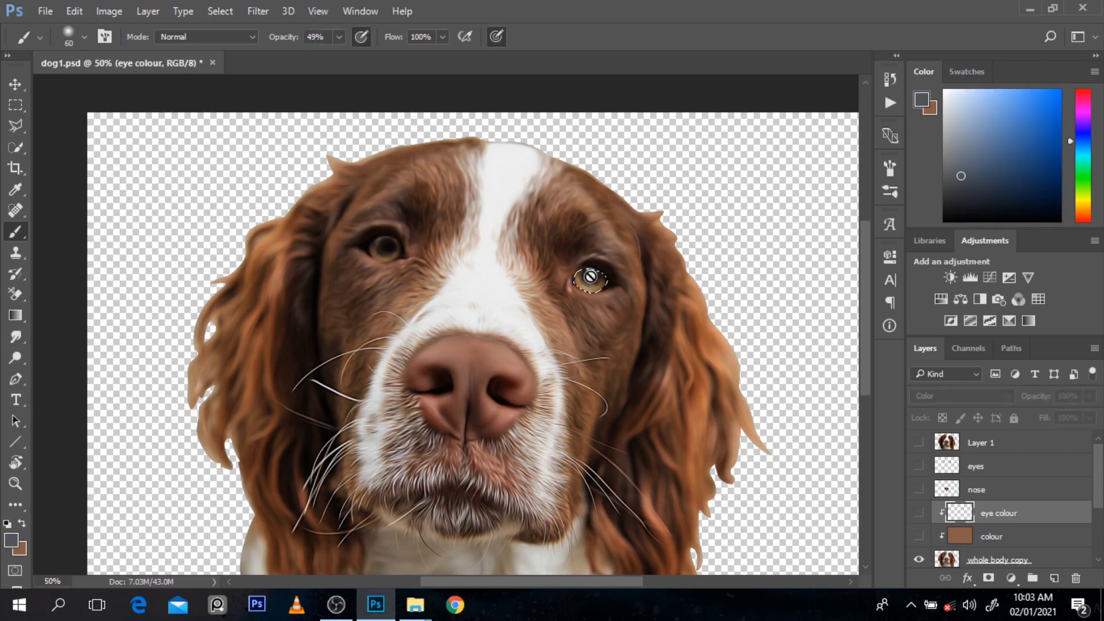
left_click(920, 513)
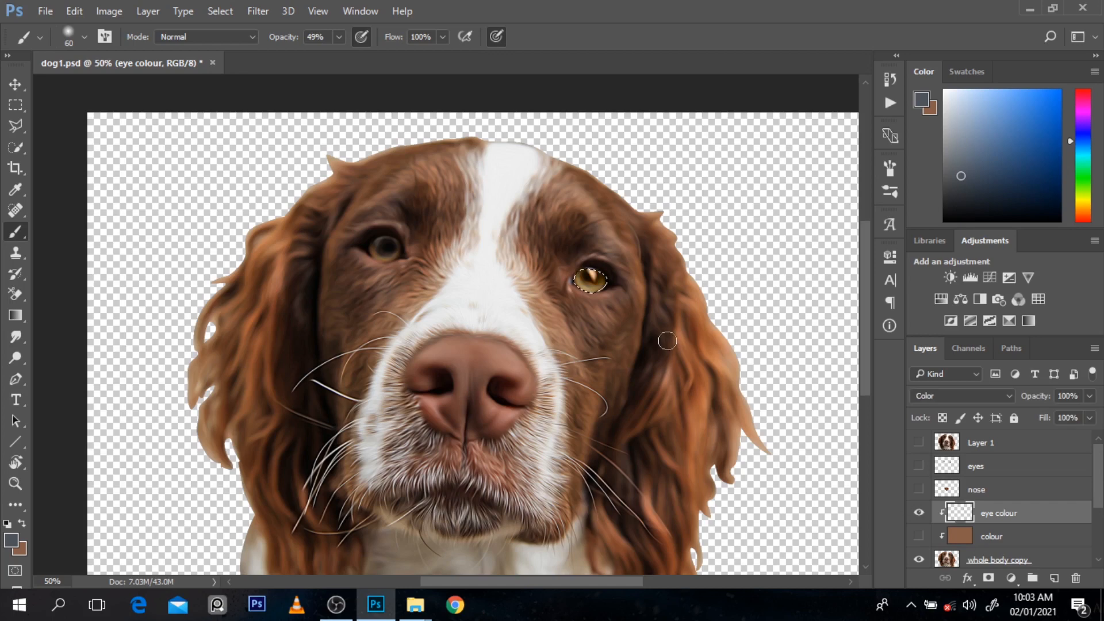
key("bracketleft")
key("bracketleft")
key("bracketleft")
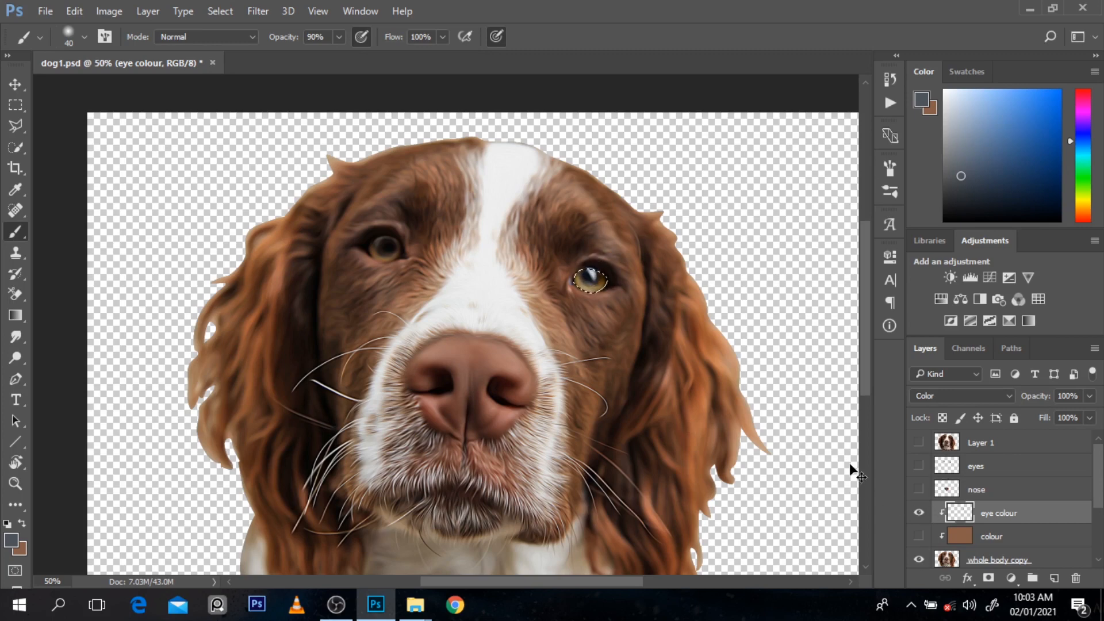
key("ctrl+d")
Step: Trace the iris of the eye on the left side of the dog's face with the Pen tool
key("p")
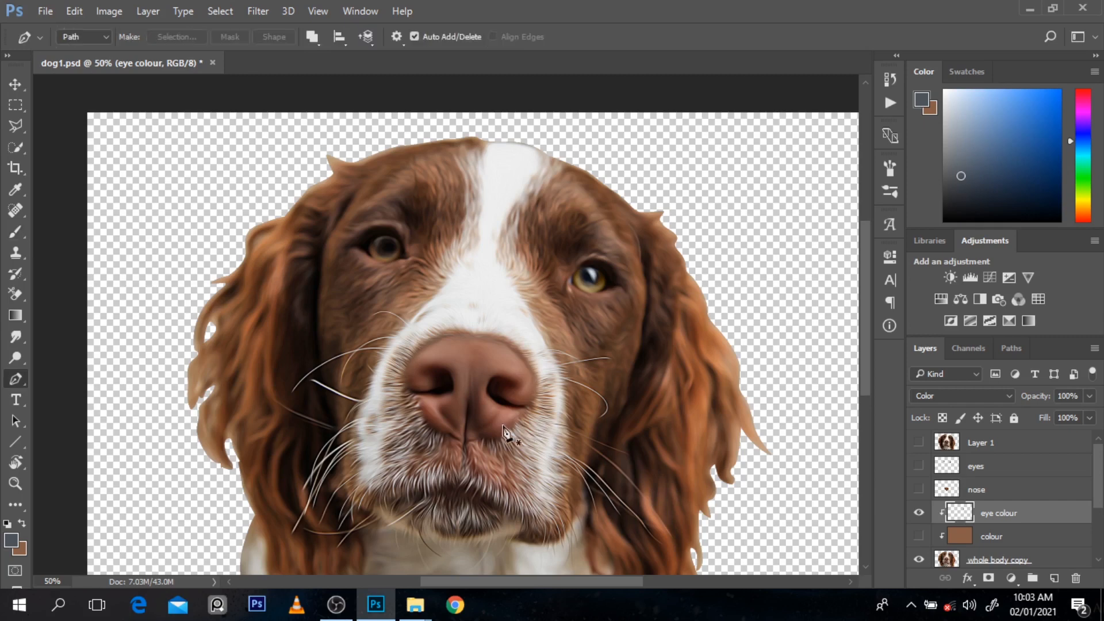
left_click(374, 253)
left_click_drag(376, 239, 391, 235)
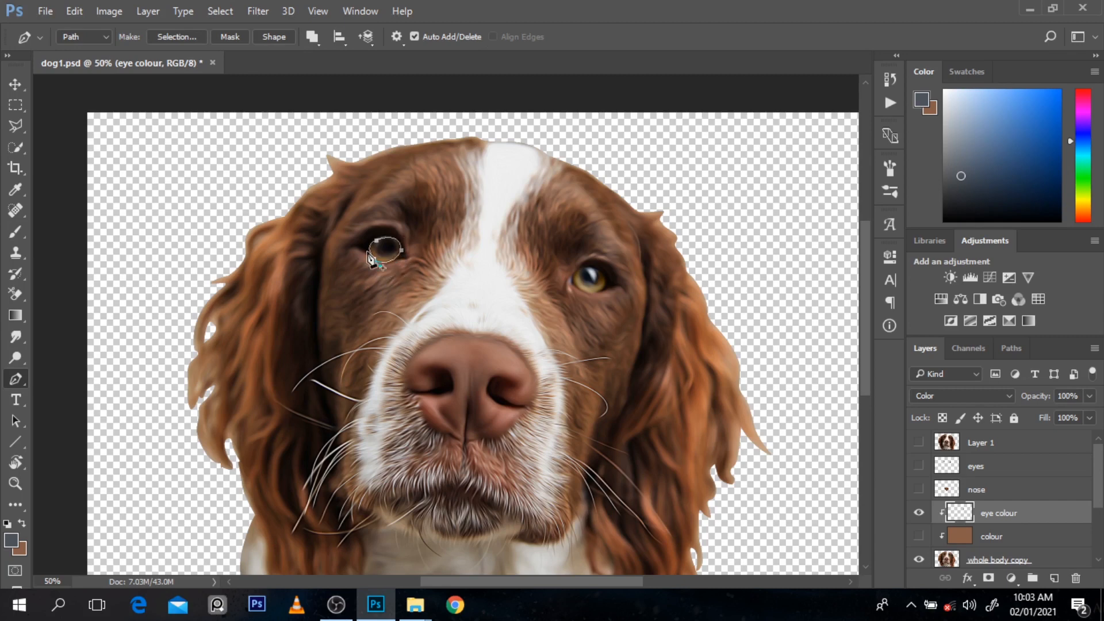
Step: Convert the iris path to a selection and fill it on the eye colour layer with a brown tone sampled from the eye
key("b")
left_click(387, 252, "alt")
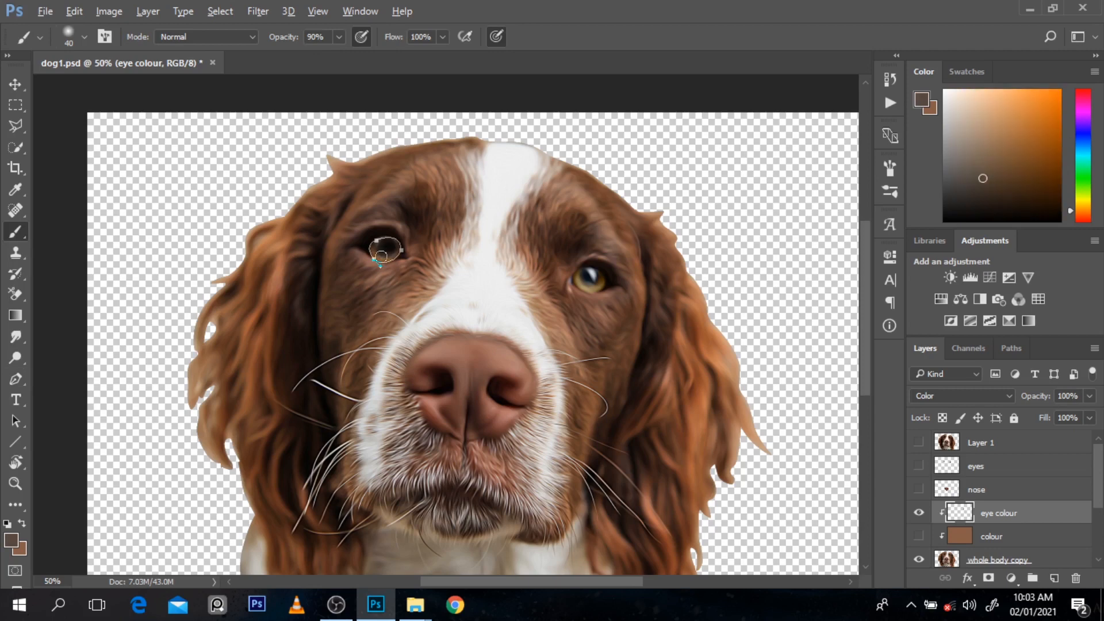
key("alt+BackSpace")
key("ctrl+z")
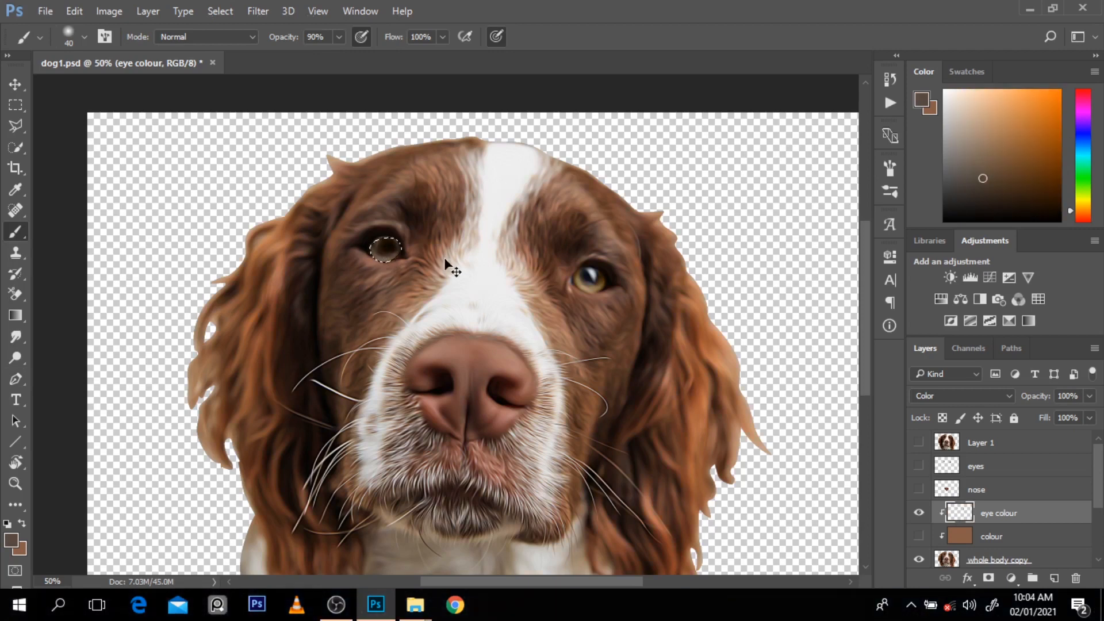
left_click(385, 253, "alt")
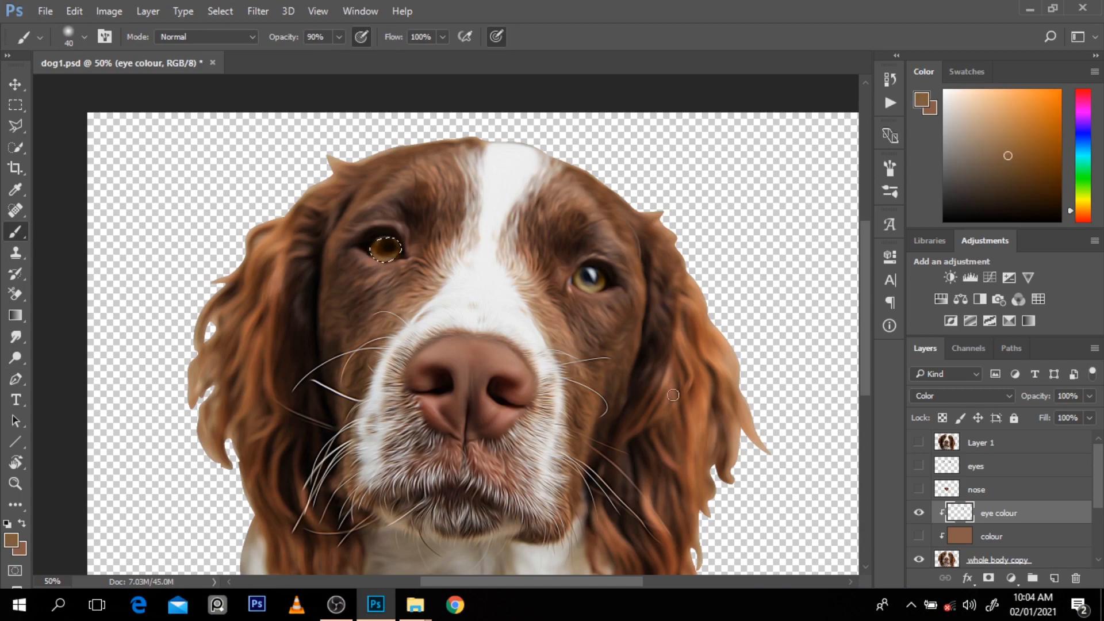
Step: Pick the recently used blue-grey swatch and paint the pupil inside the iris selection on the eye colour layer
left_click(970, 71)
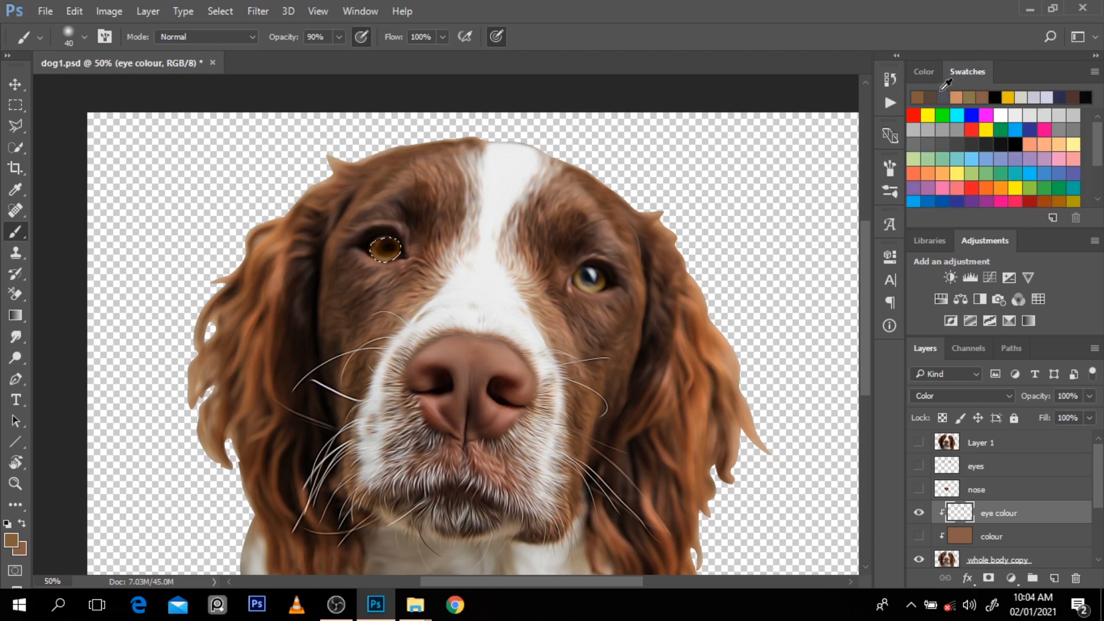
left_click(944, 97)
left_click(924, 71)
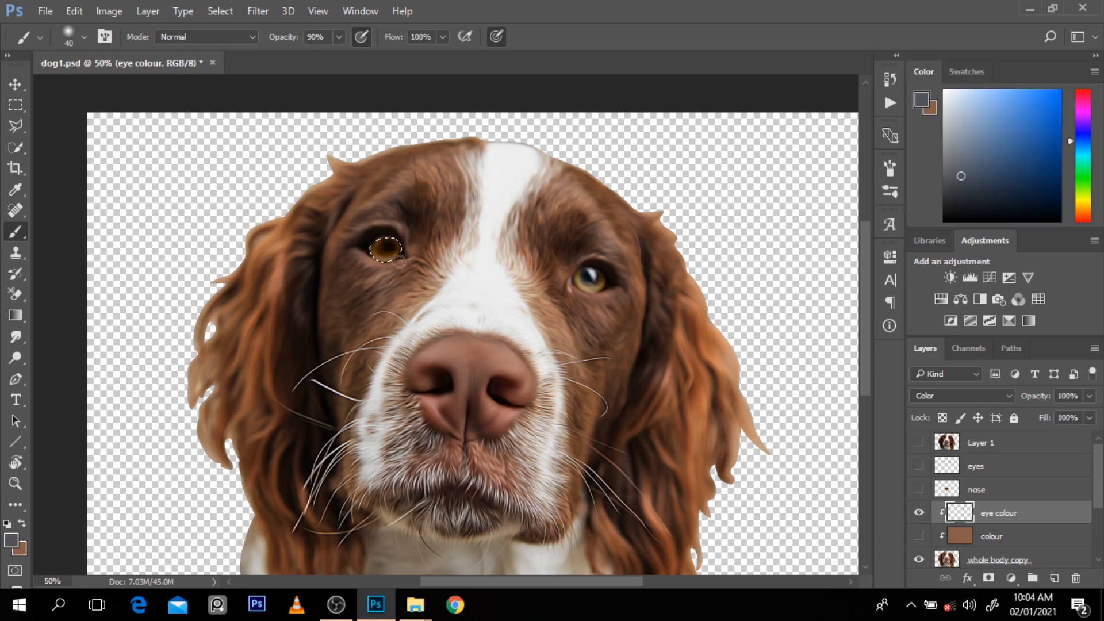
left_click_drag(384, 246, 382, 248)
Step: Compare the eyes with and without the eye colour layer, also with the colour layer shown
left_click(920, 514)
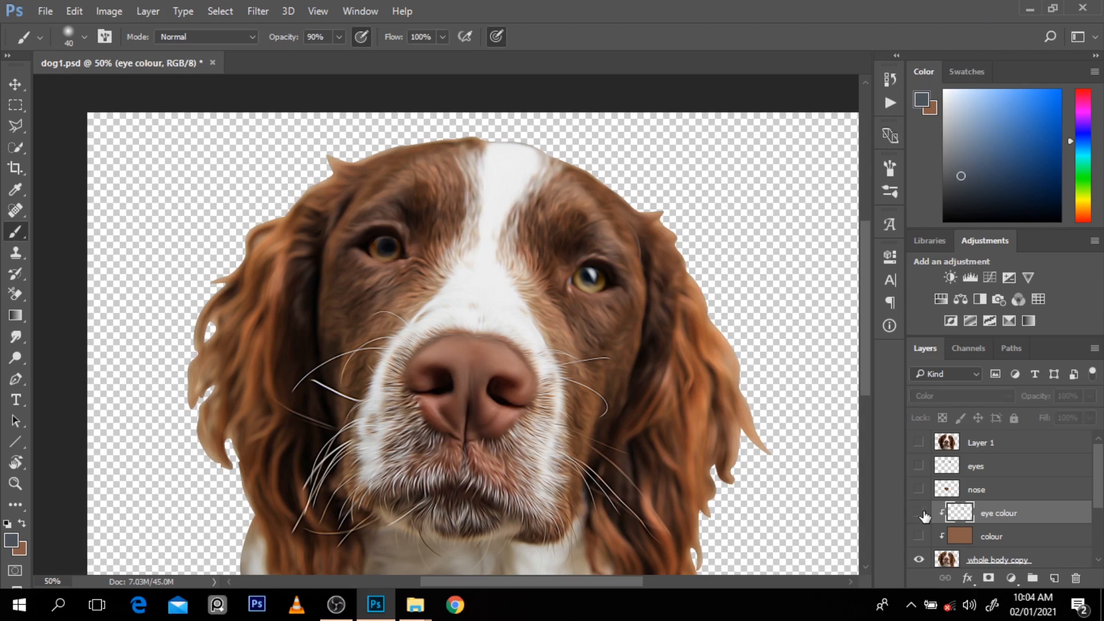
left_click(920, 514)
left_click(921, 513)
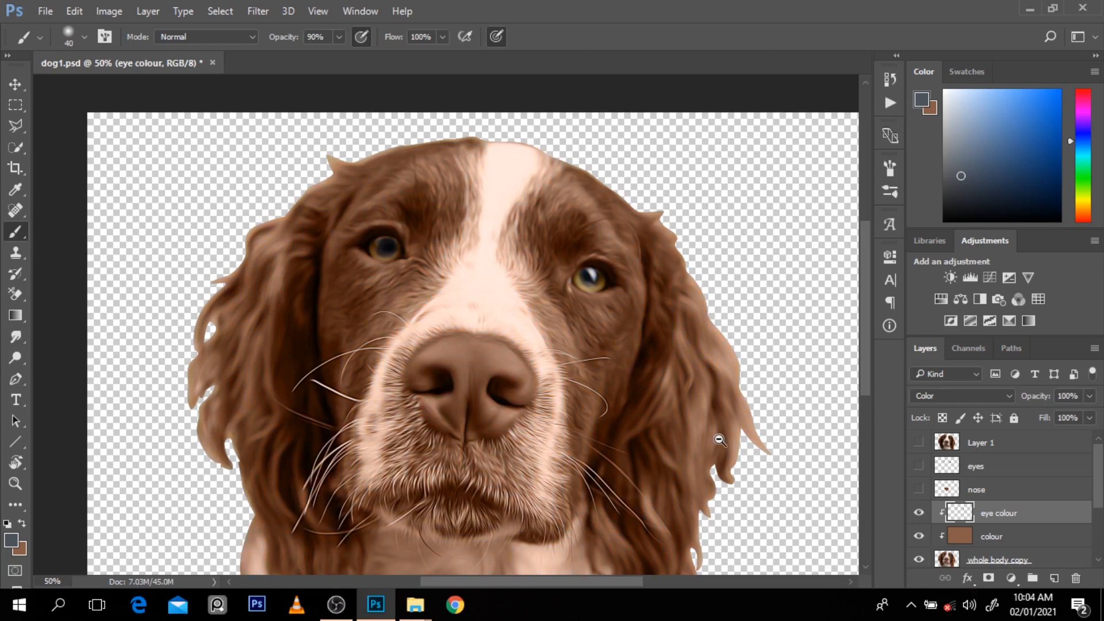
key("ctrl+minus")
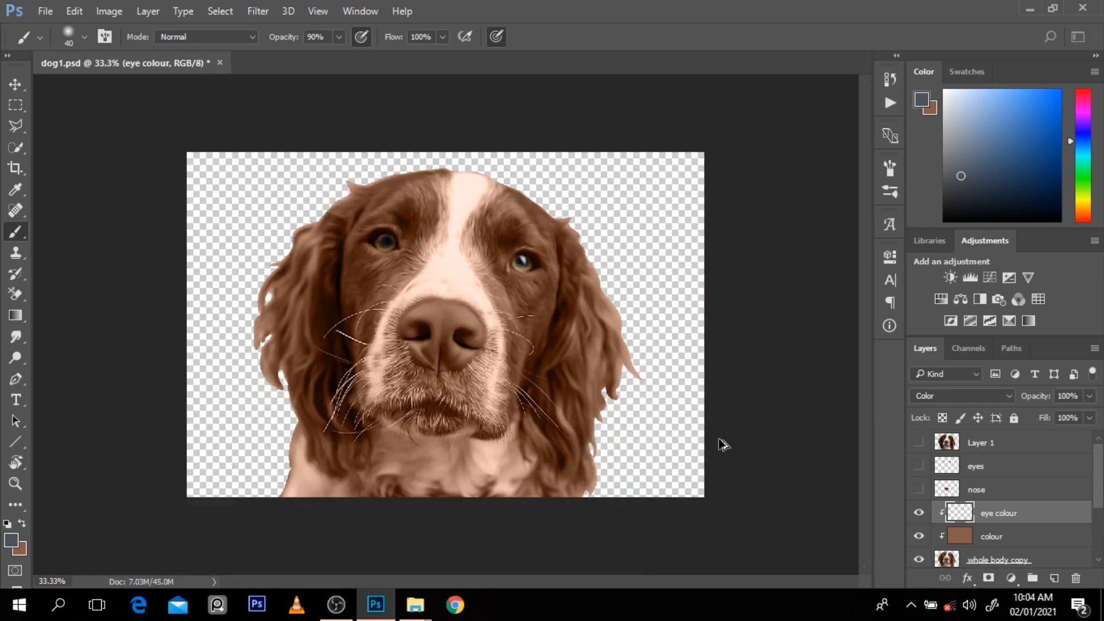
left_click(919, 513)
left_click(919, 513)
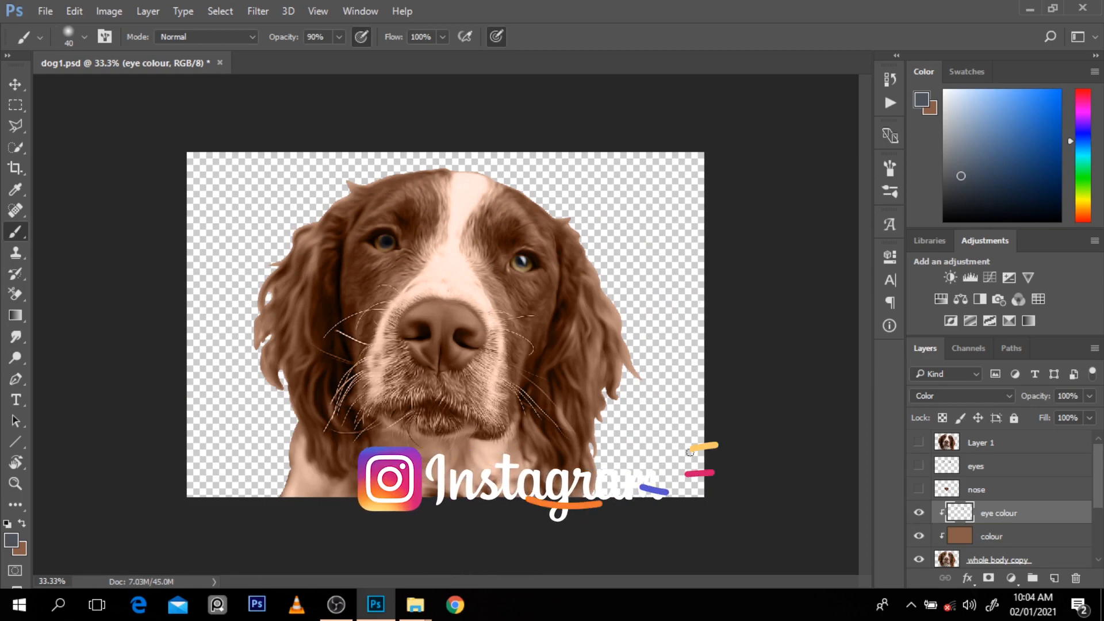
Step: Load the nose layer's outline as a selection, hide the eye colour and colour layers, and sample a tone from the nose
left_click(948, 490, "ctrl")
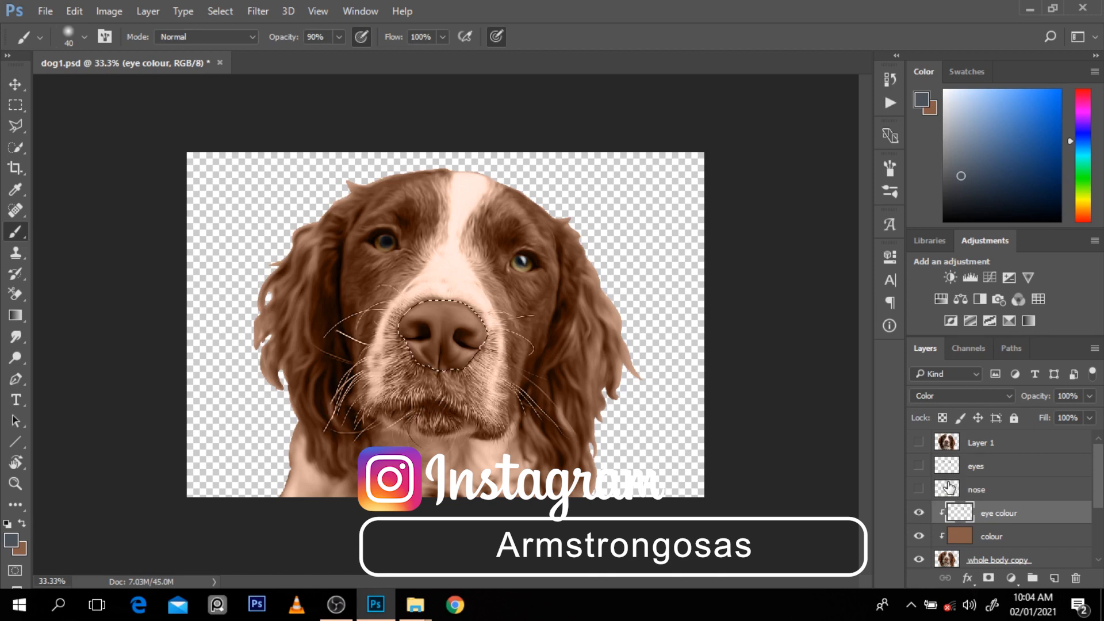
left_click(920, 512)
left_click(919, 536)
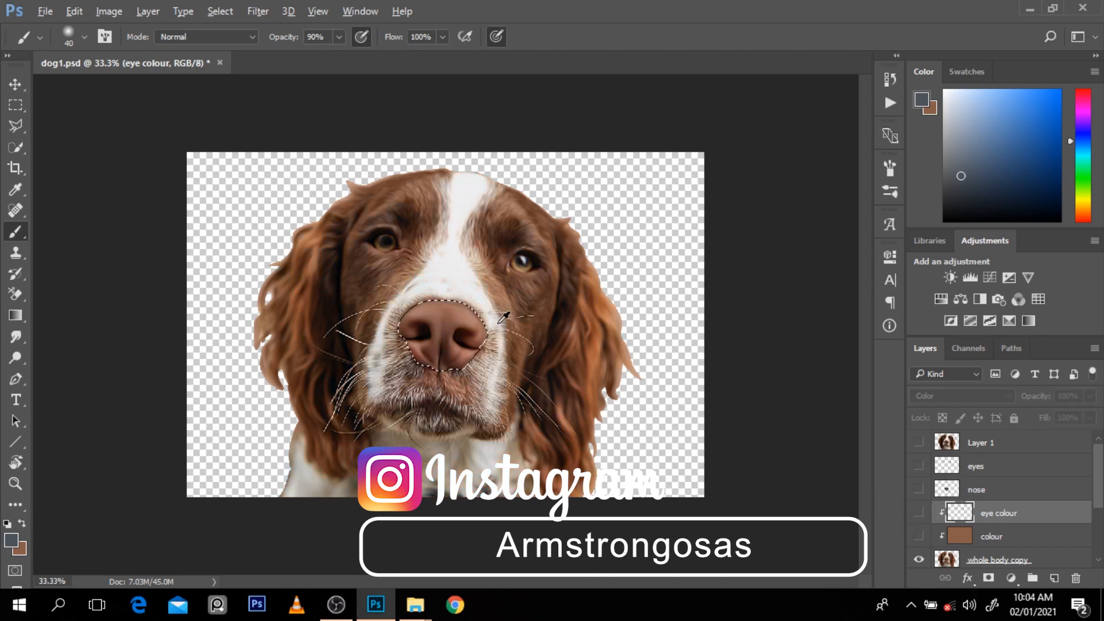
left_click(432, 306, "alt")
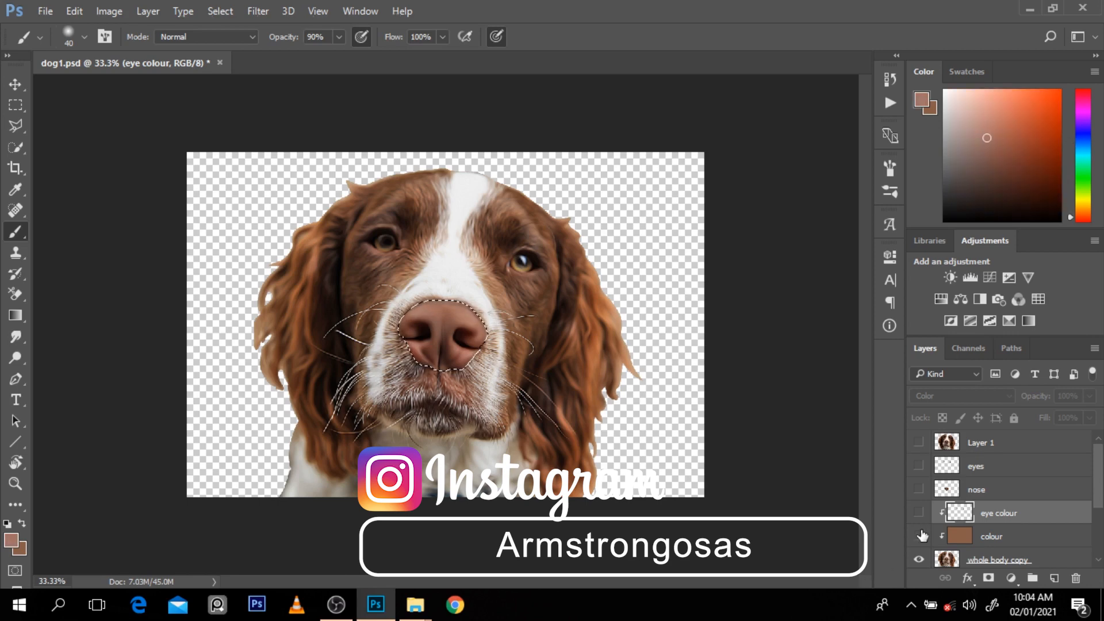
Step: Create a new layer named nose col above eye colour and clip it to whole body copy
left_click(1055, 578)
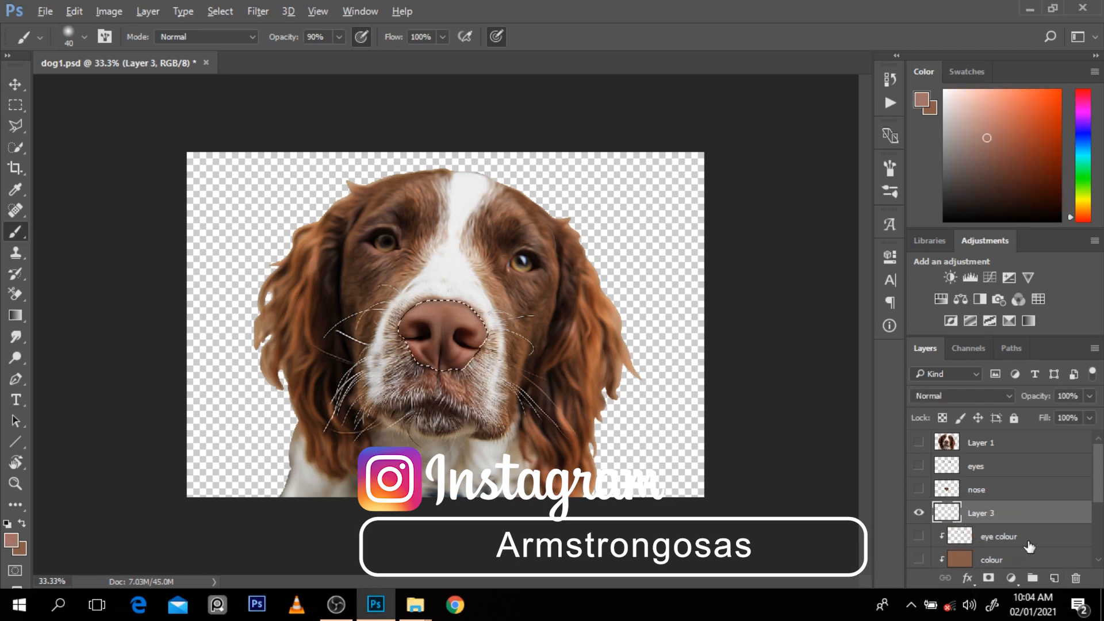
key("ctrl+alt+g")
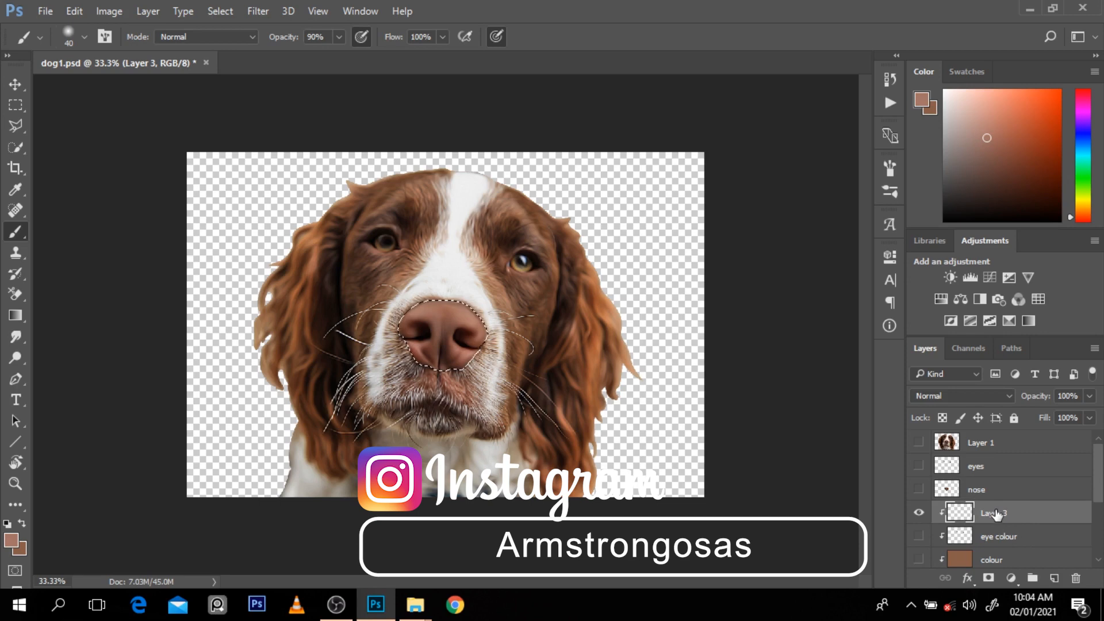
double_click(997, 514)
type("nose col")
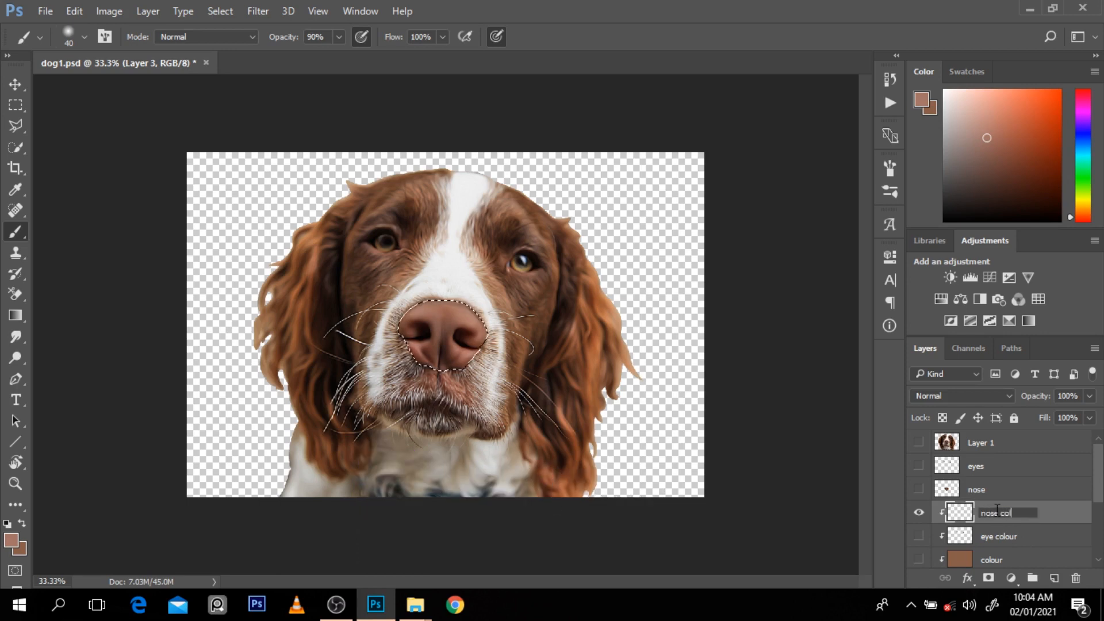
left_click(1059, 512)
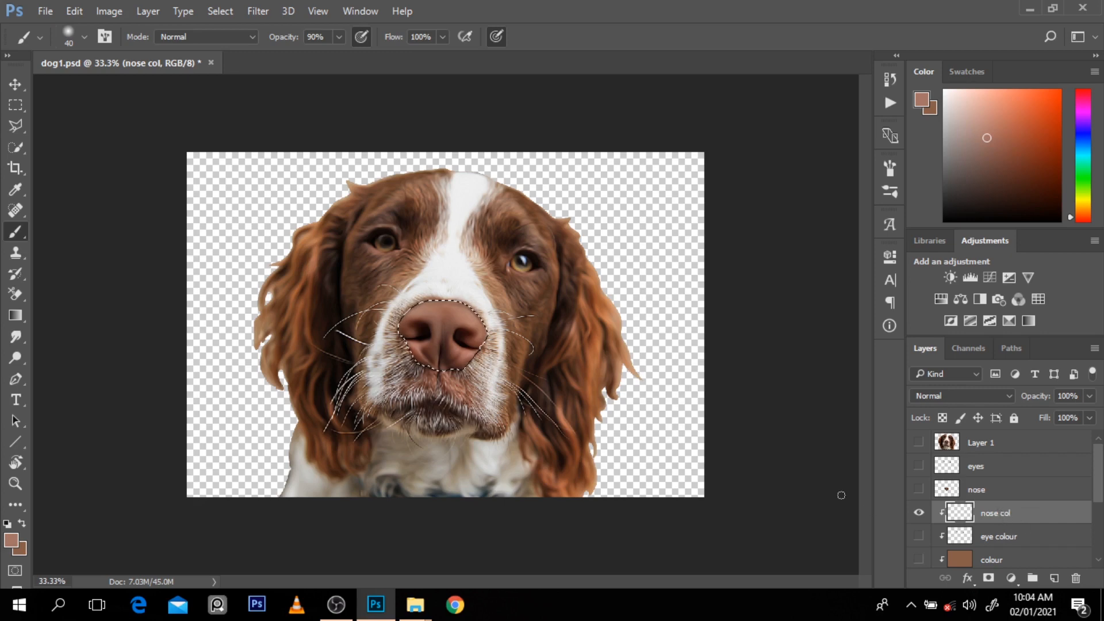
Step: Fill the nose selection on nose col with the sampled tone, set its blend mode to Color, and compare the effect
left_click(958, 395)
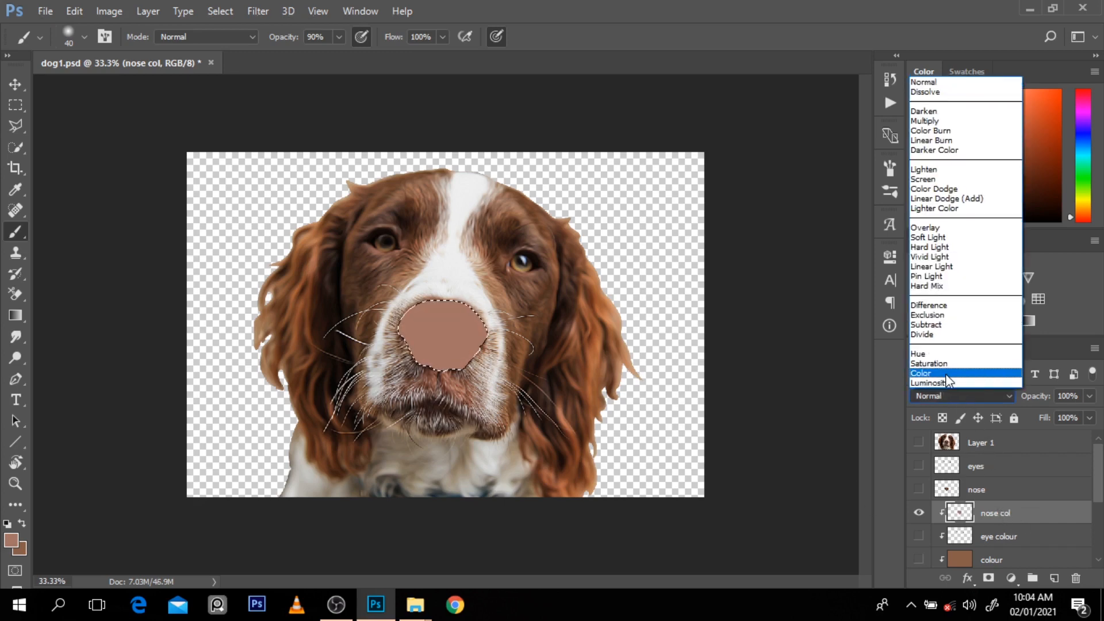
left_click(962, 390)
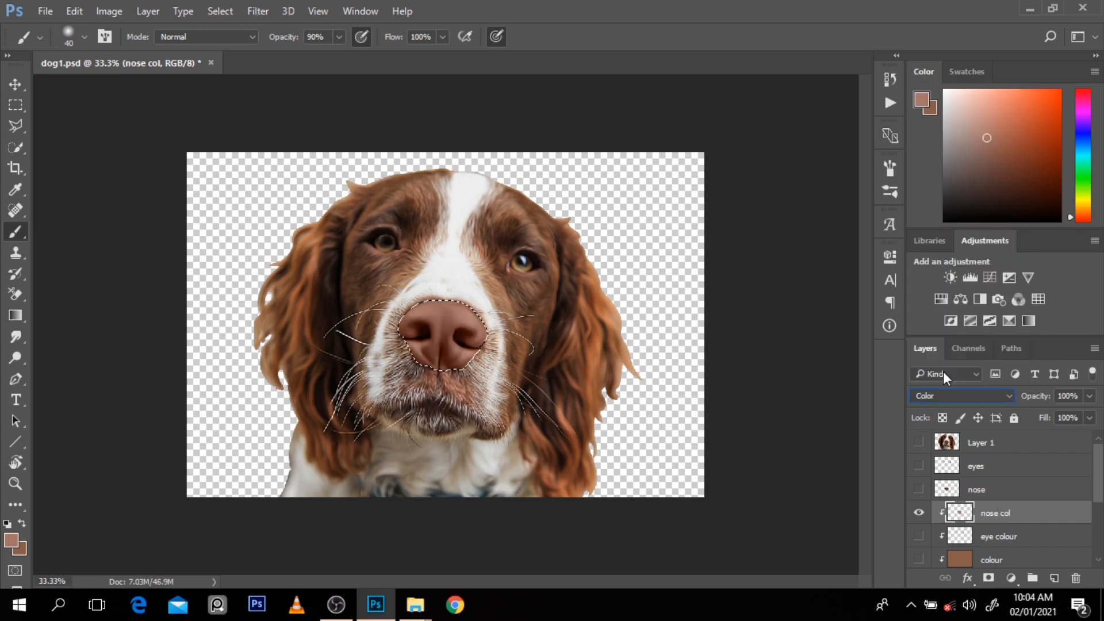
left_click(919, 514)
left_click(920, 514)
left_click(919, 513)
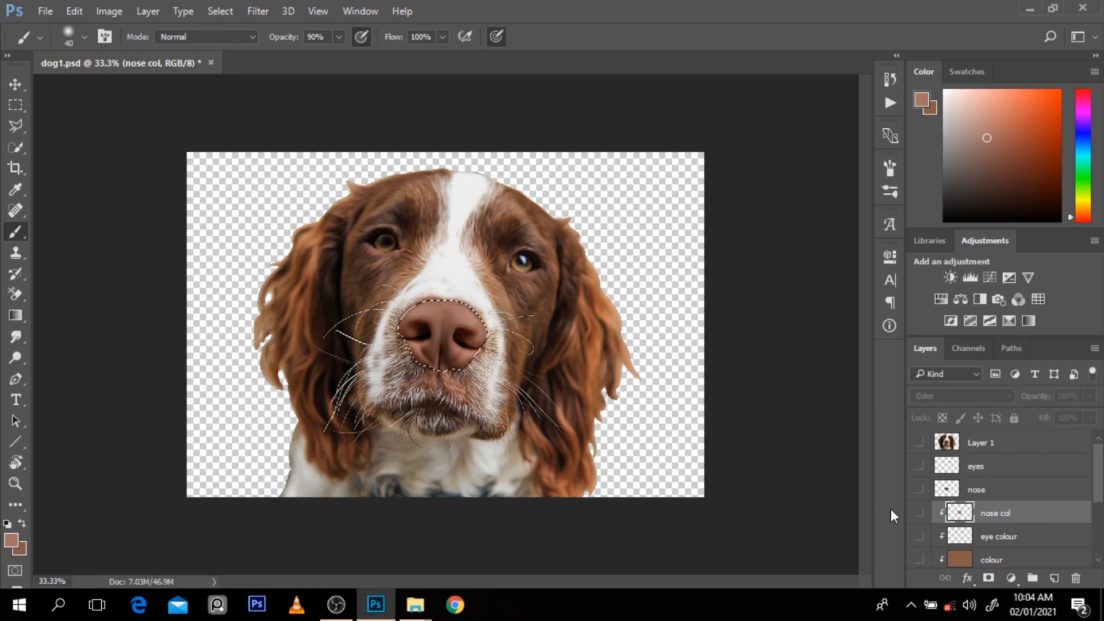
Step: Sample the dark nostril tone, show nose col and eye colour, paint the nostrils on nose col with a size 25 brush, and deselect
left_click(463, 335, "alt")
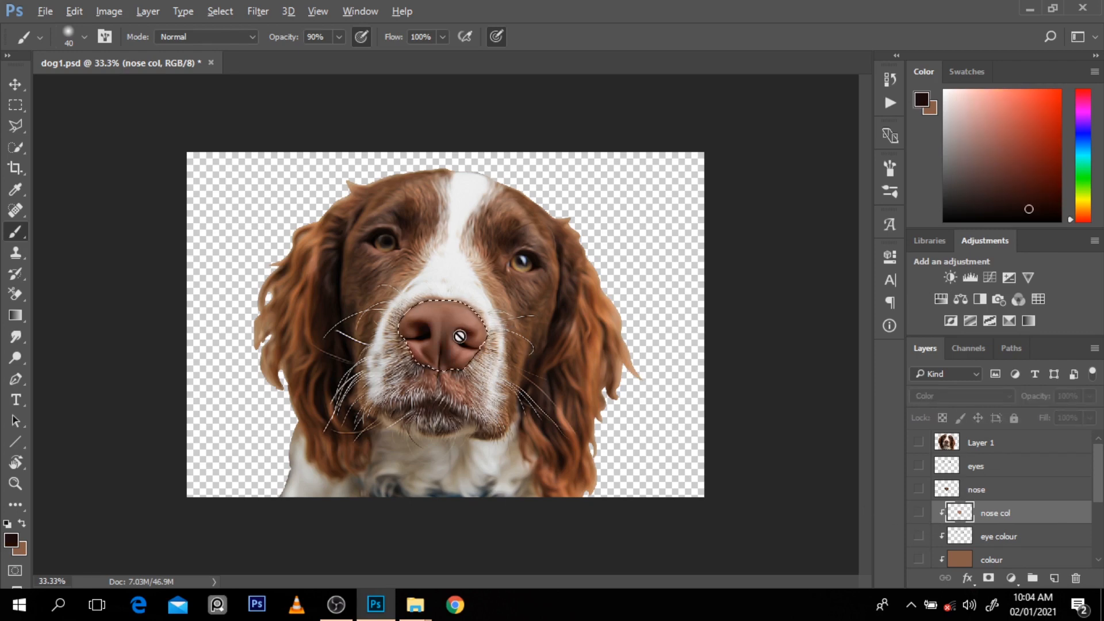
left_click(919, 514)
left_click(919, 537)
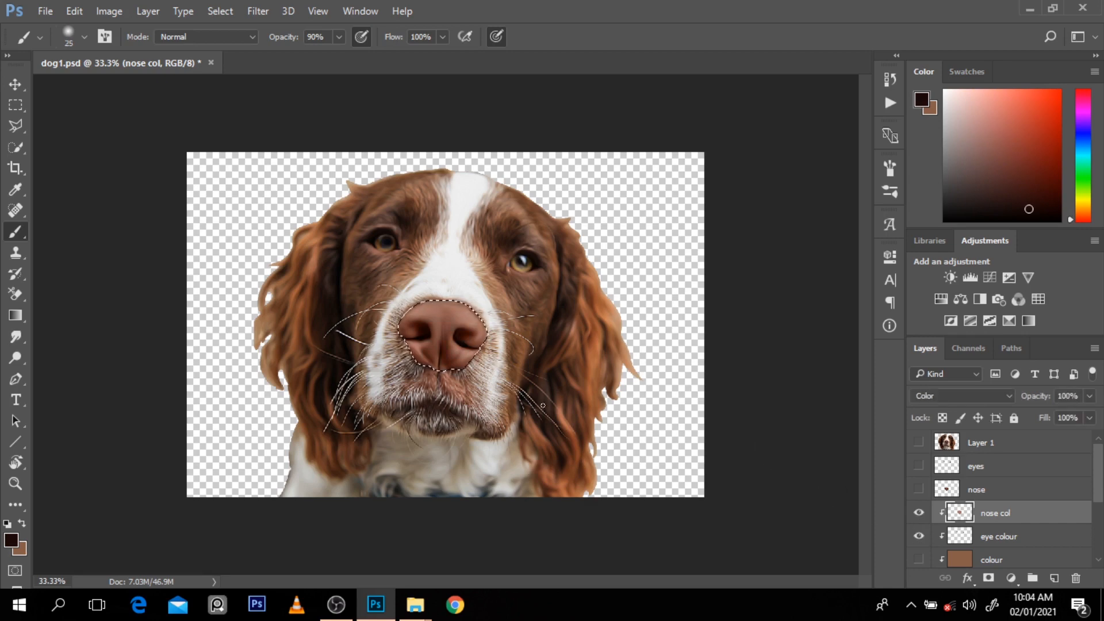
key("bracketleft")
key("bracketleft")
key("bracketleft")
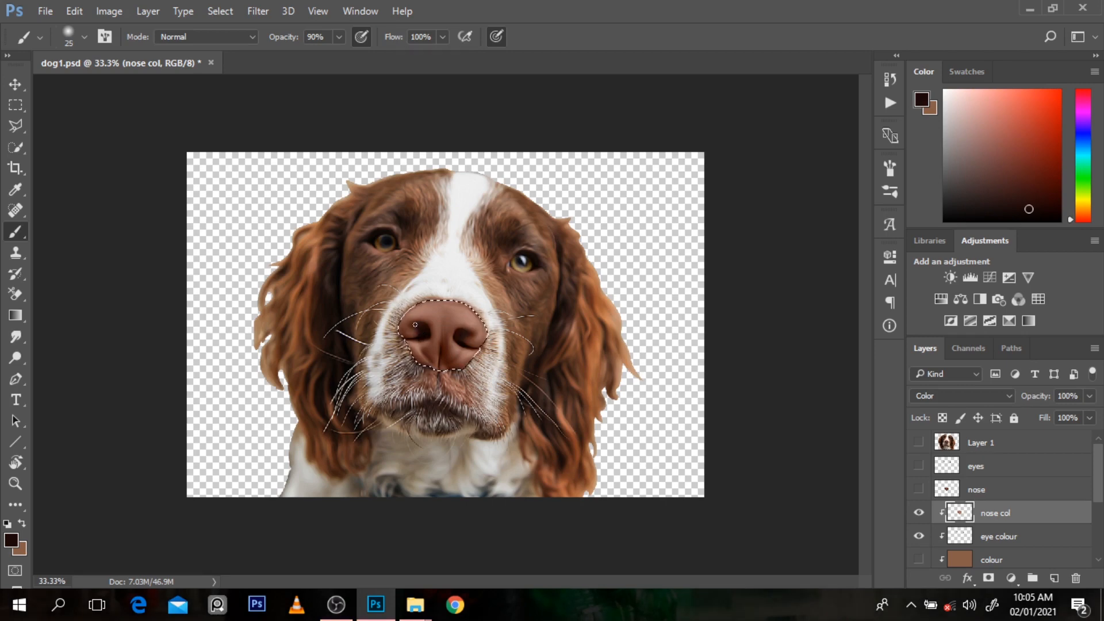
key("ctrl+d")
Step: Switch to the Move tool and show the colour layer to check the recoloured nose and eyes against the fur
left_click(14, 82)
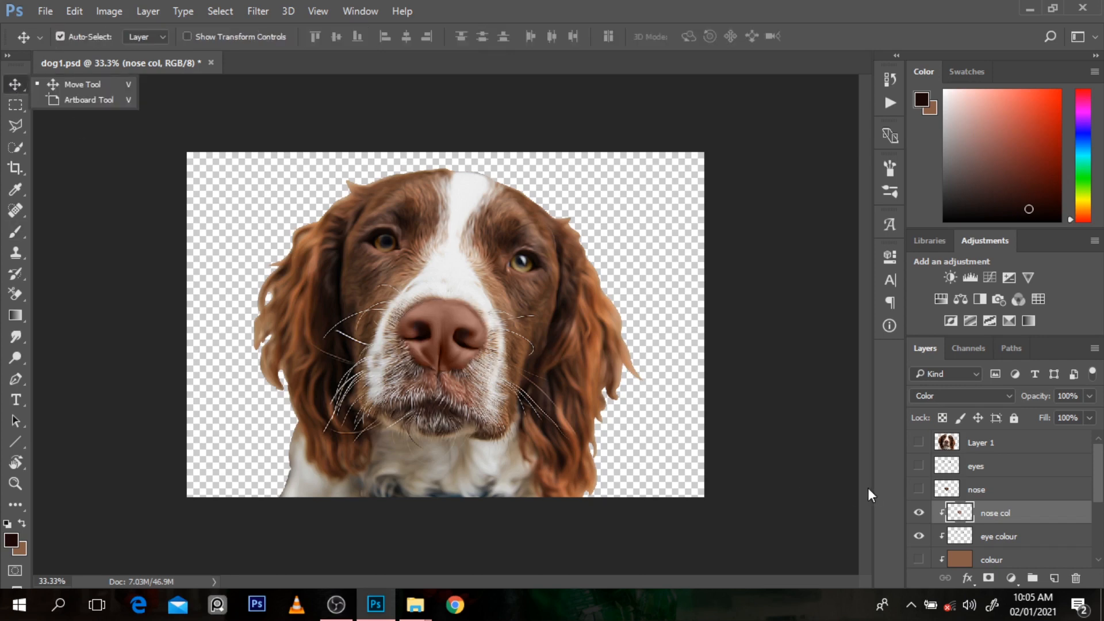
left_click(919, 559)
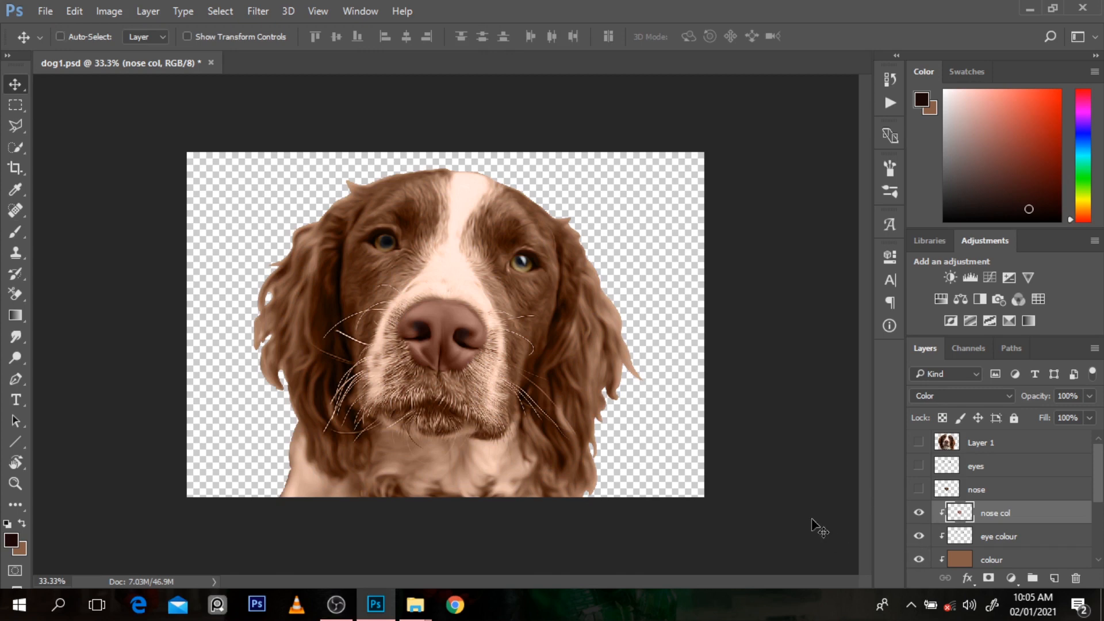
key("ctrl+minus")
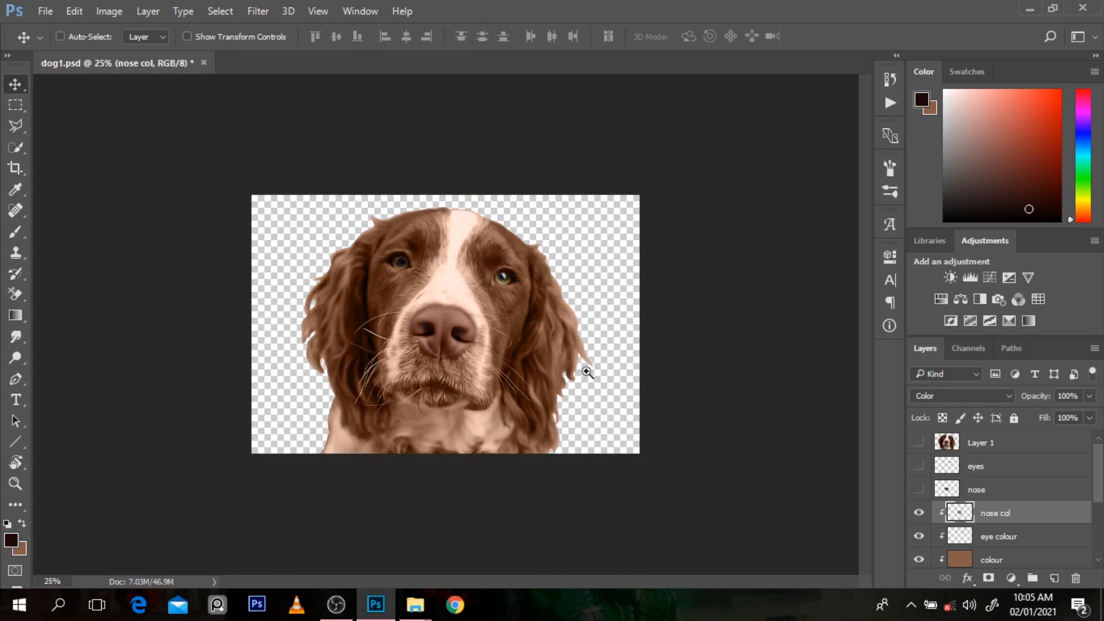
key("ctrl+plus")
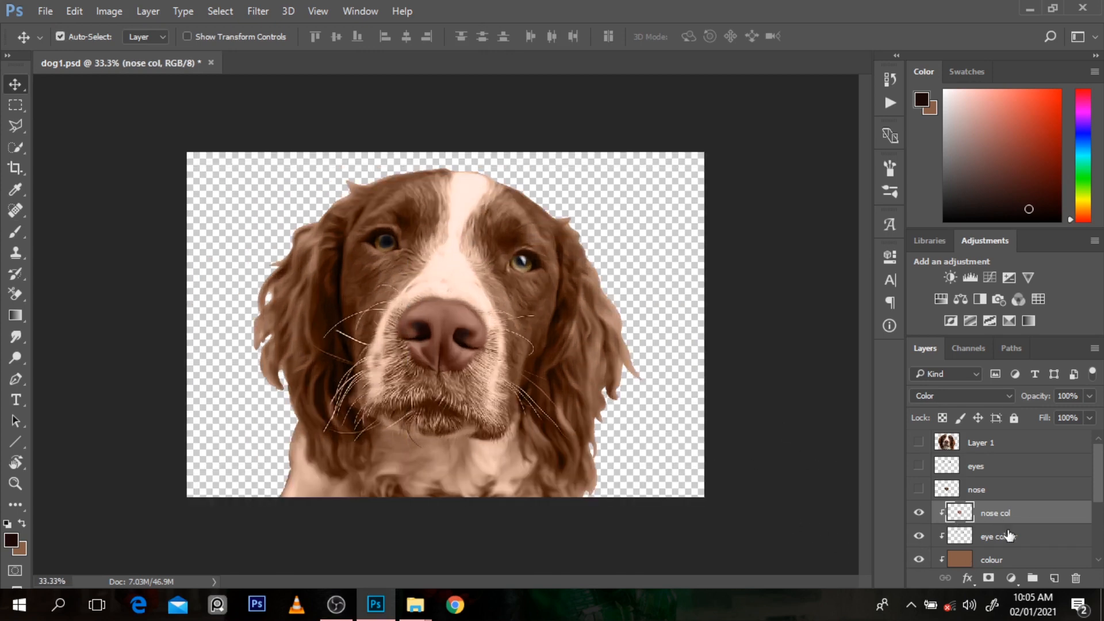
Step: Create a new layer named fur above nose col and clip it to the layers below
left_click(1055, 579)
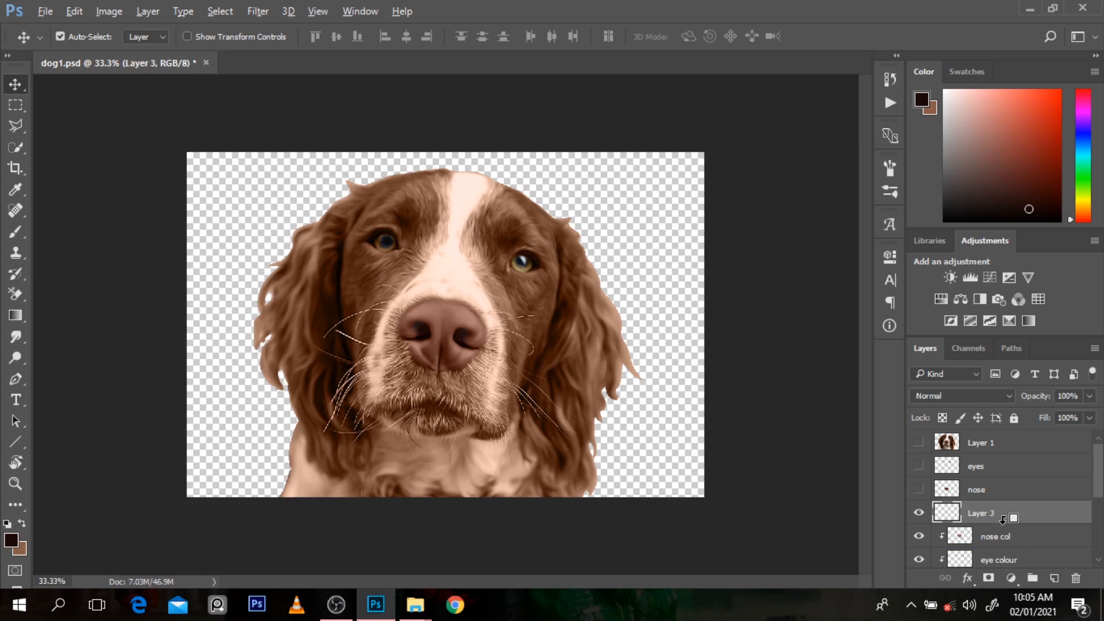
left_click(1003, 519, "alt")
double_click(1001, 516)
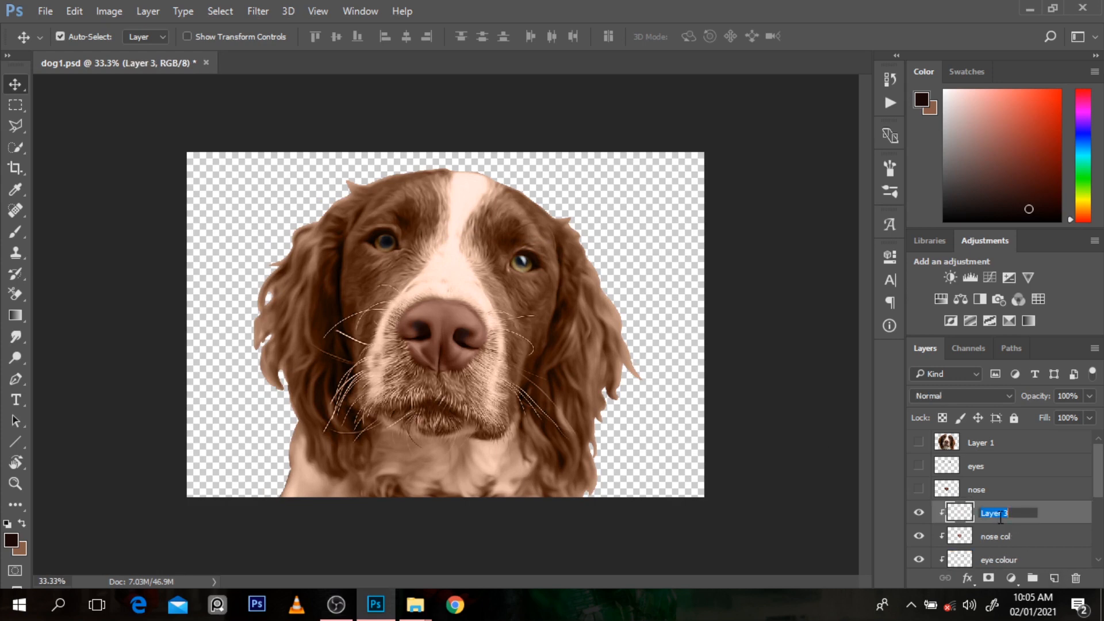
type("fur")
key("Return")
left_click_drag(1100, 482, 1103, 506)
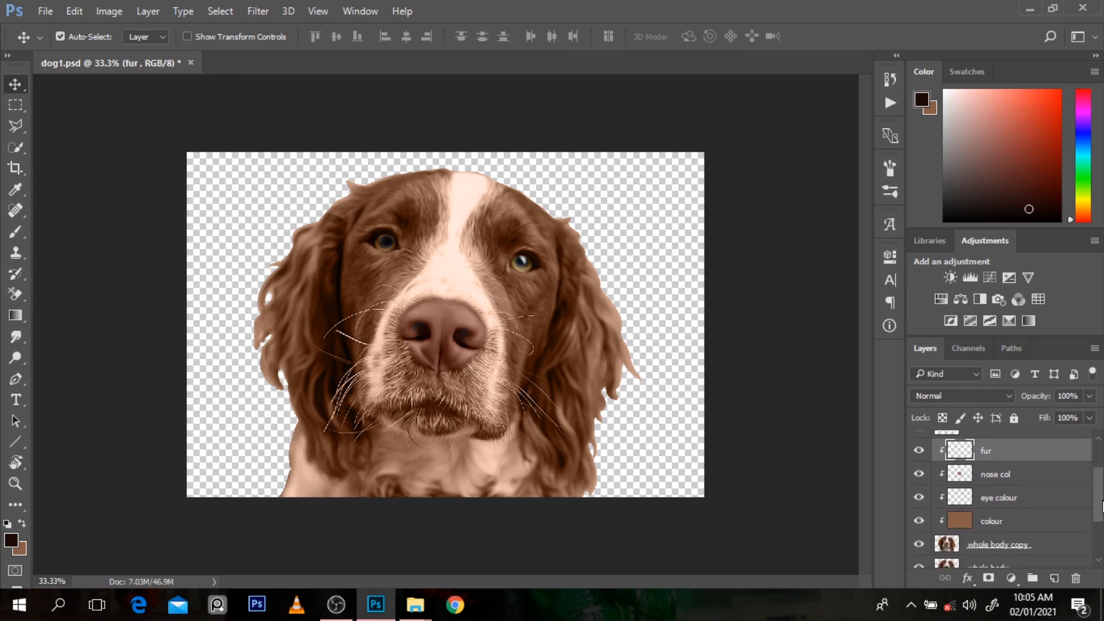
Step: Hide the colour layer, sample the tan fur beside the muzzle, and paint that strip on fur with a size 45 brush at 70% opacity
left_click(920, 546)
left_click(920, 545)
left_click(921, 521)
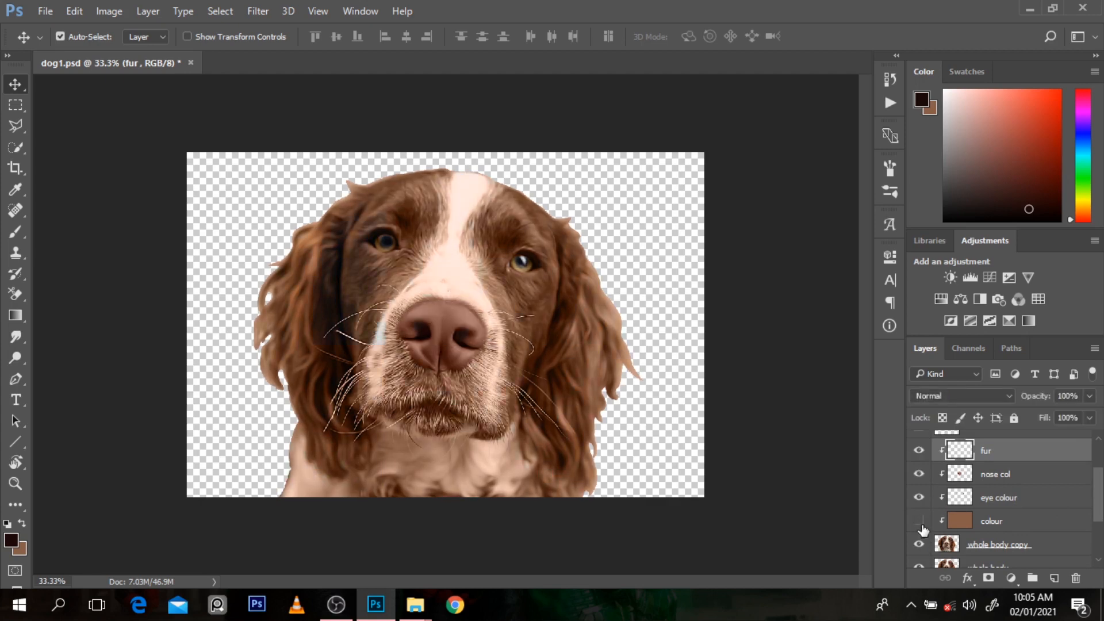
scroll(573, 312, "up", 2)
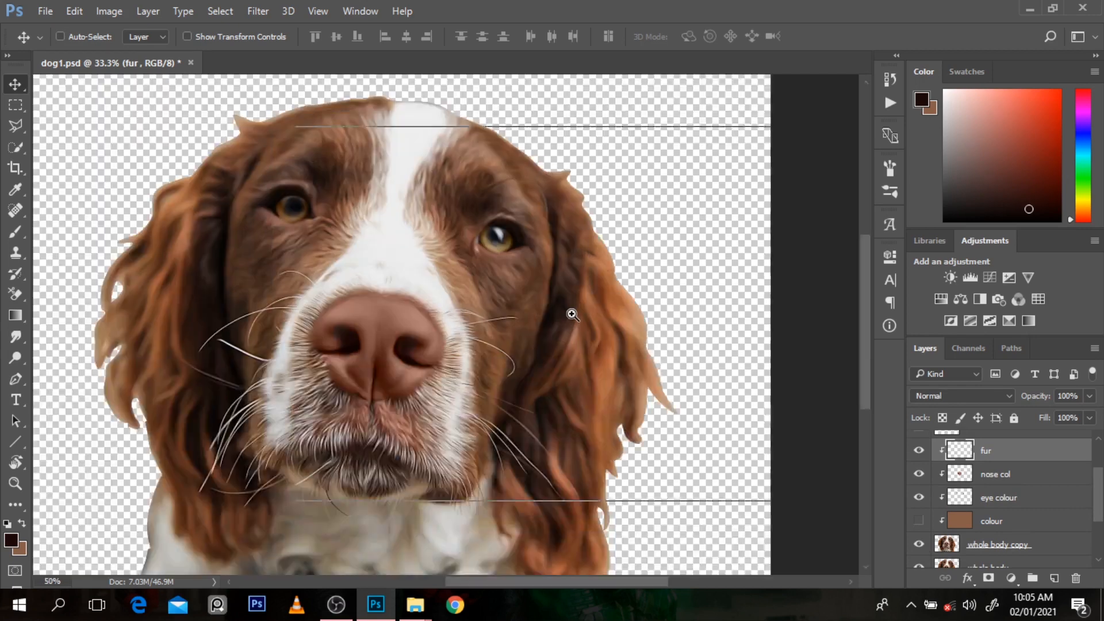
key("b")
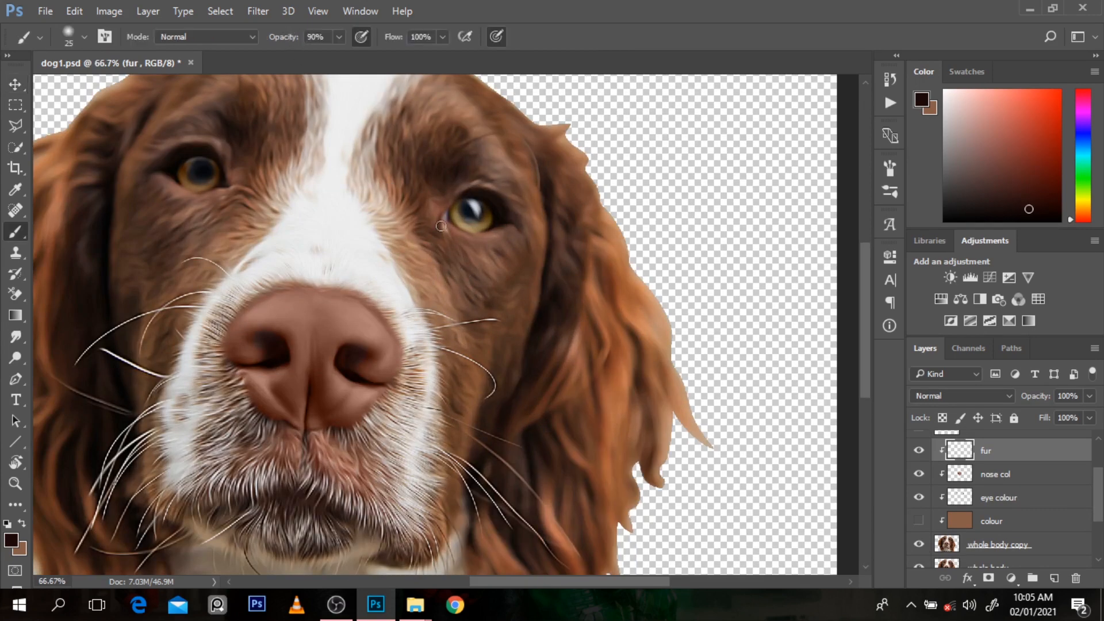
key("bracketright")
left_click(423, 248, "alt")
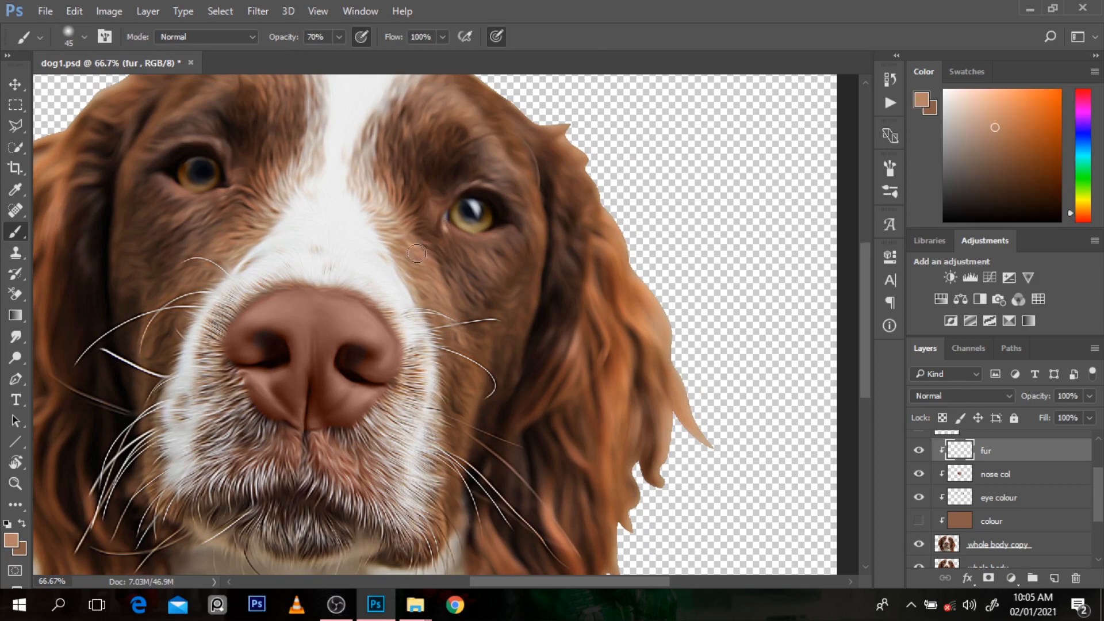
left_click_drag(394, 237, 442, 331)
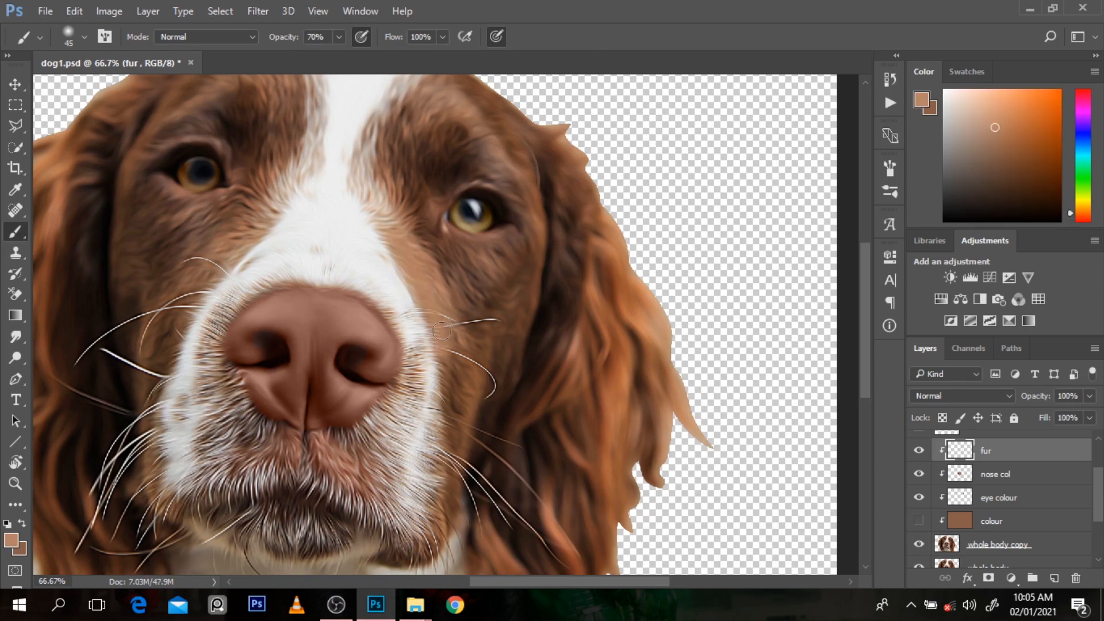
Step: Set the fur layer's blend mode to Color
key("bracketright")
key("bracketright")
left_click(941, 397)
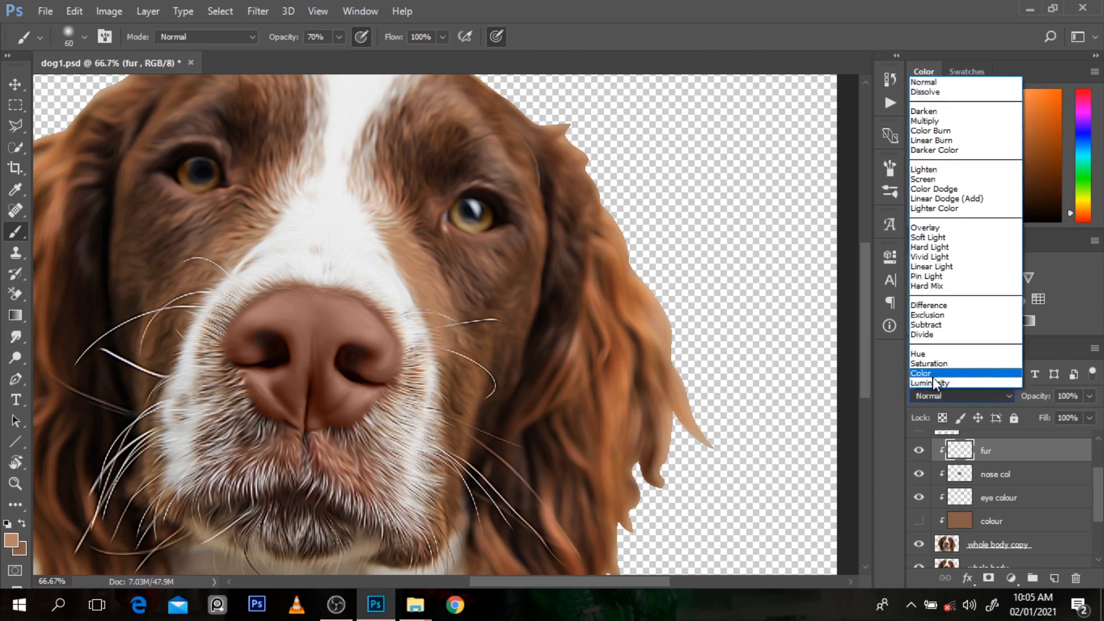
left_click(933, 374)
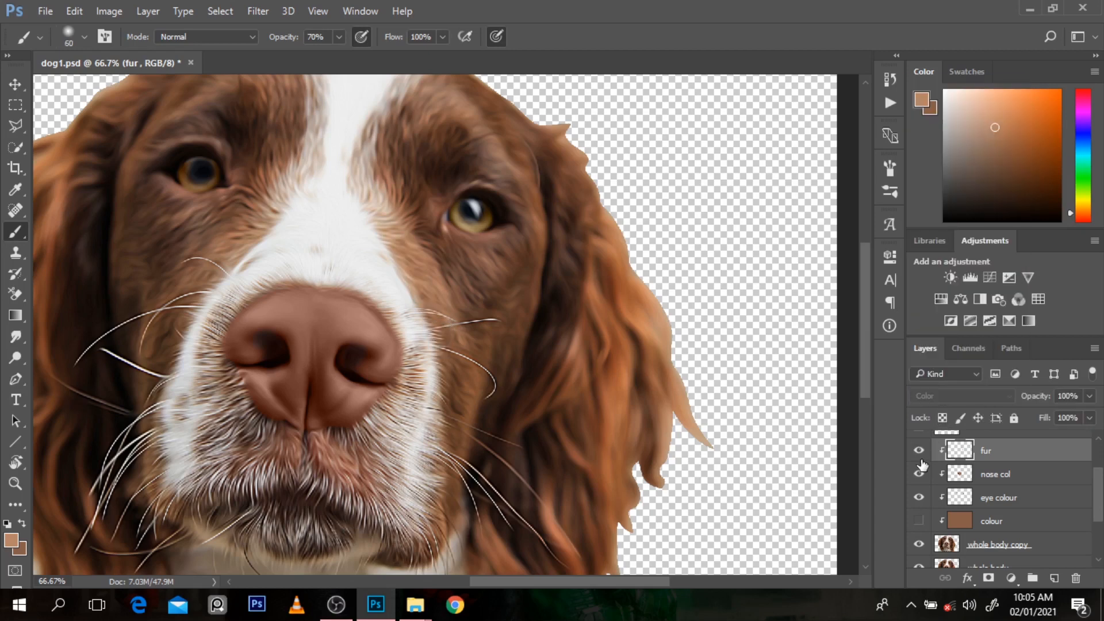
Step: Sample the brown tones below the dog's left eye and paint the cheek on fur, starting with a size 80 brush
key("bracketright")
key("bracketright")
left_click(491, 270, "alt")
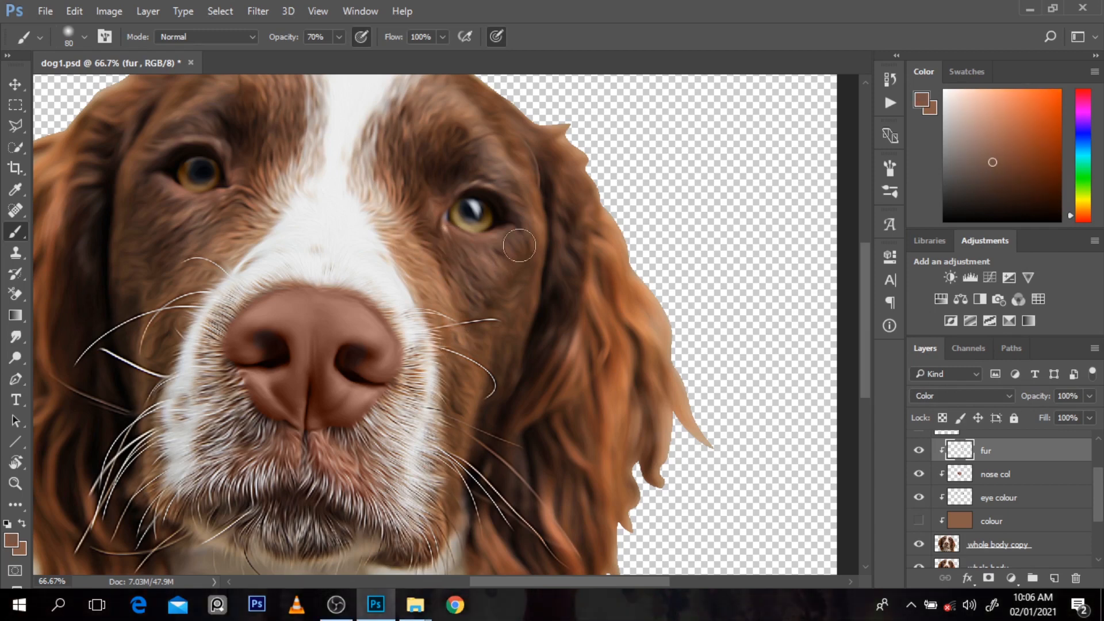
left_click(517, 306, "alt")
left_click_drag(488, 420, 495, 405)
key("bracketleft")
key("bracketleft")
key("bracketleft")
left_click(486, 383, "alt")
Step: Reduce the brush to size 25 and paint the upper strands of the dog's left ear on fur with sampled reddish and orange tones
left_click(574, 348, "alt")
key("bracketleft")
key("bracketleft")
key("bracketleft")
mouse_move(593, 258)
left_mouse_down()
mouse_move(576, 359)
mouse_move(546, 419)
left_mouse_up()
left_click_drag(290, 37, 288, 38)
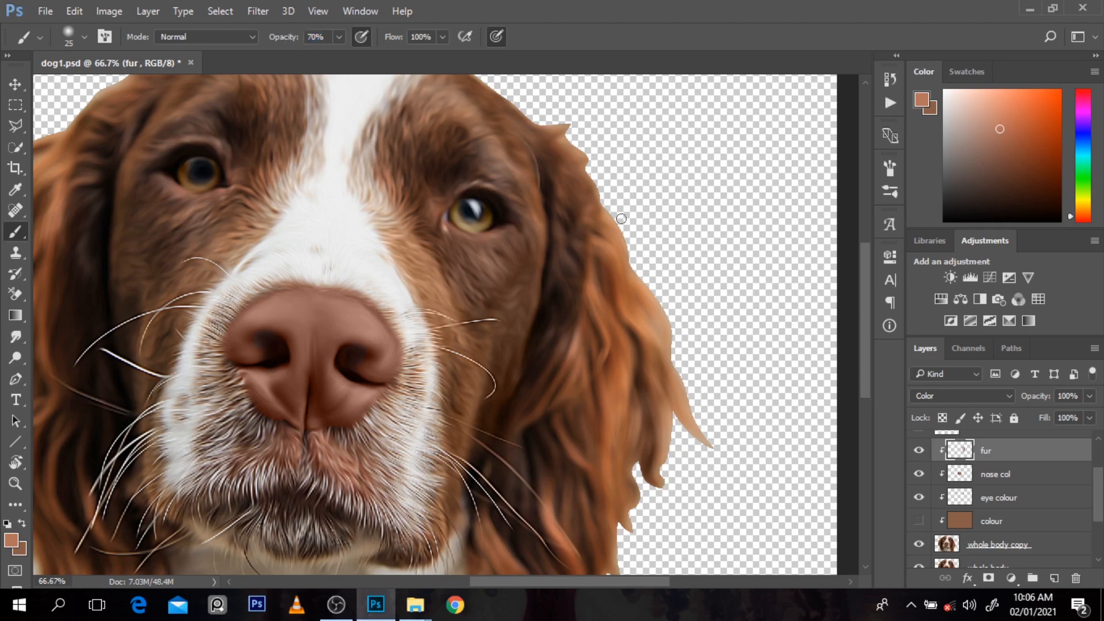
left_click(595, 294, "alt")
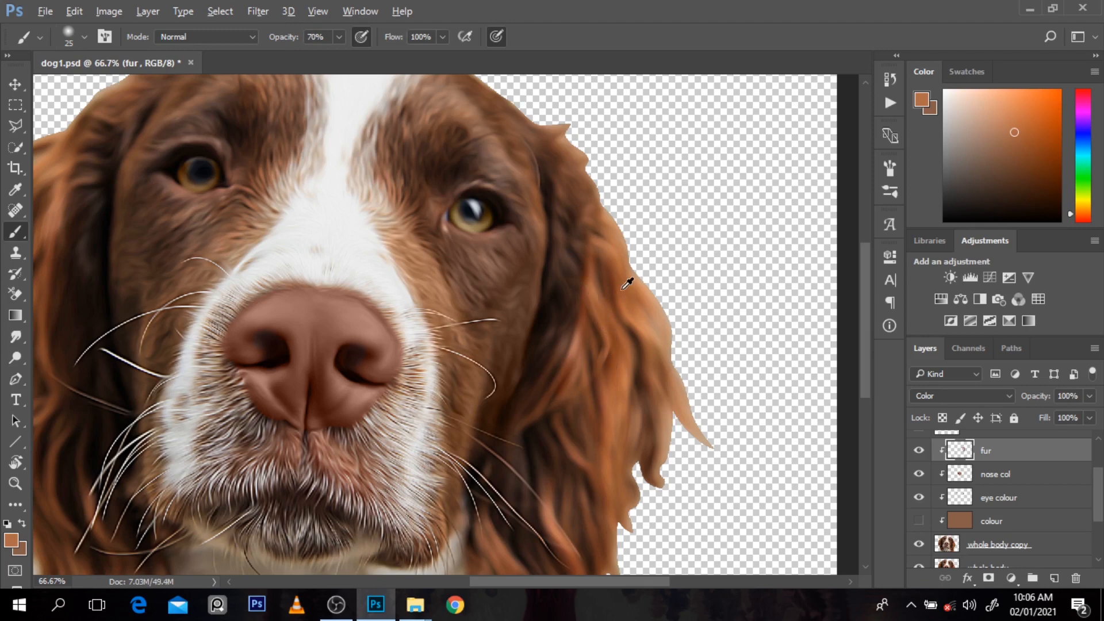
left_click(621, 288, "alt")
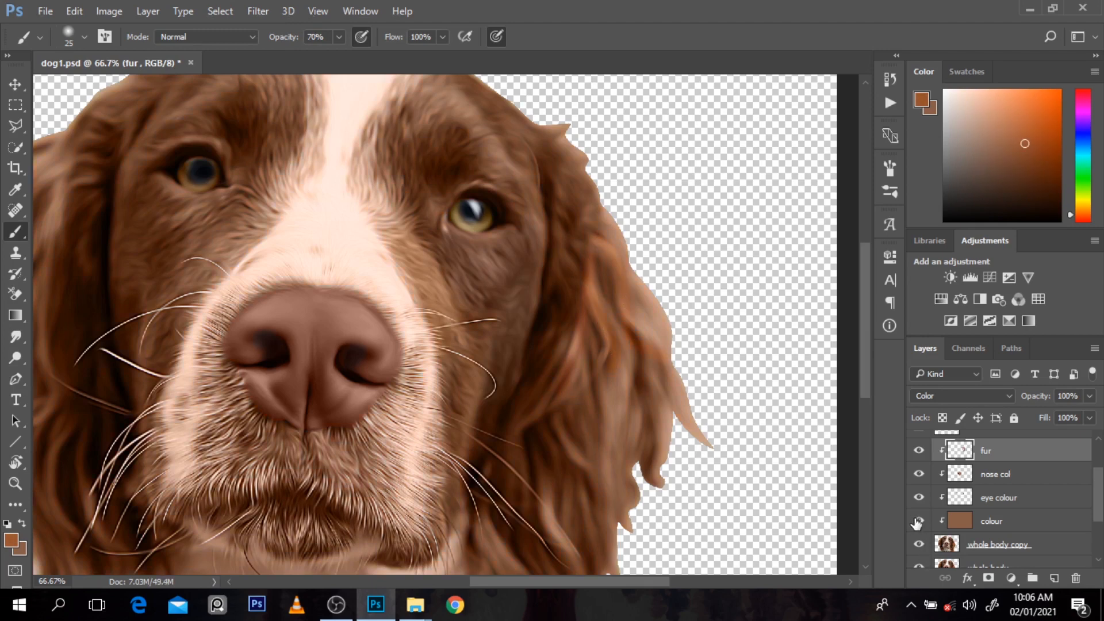
Step: Compare the painted cheek and ear with fur on and off over the colour layer
key("ctrl+minus")
key("ctrl+minus")
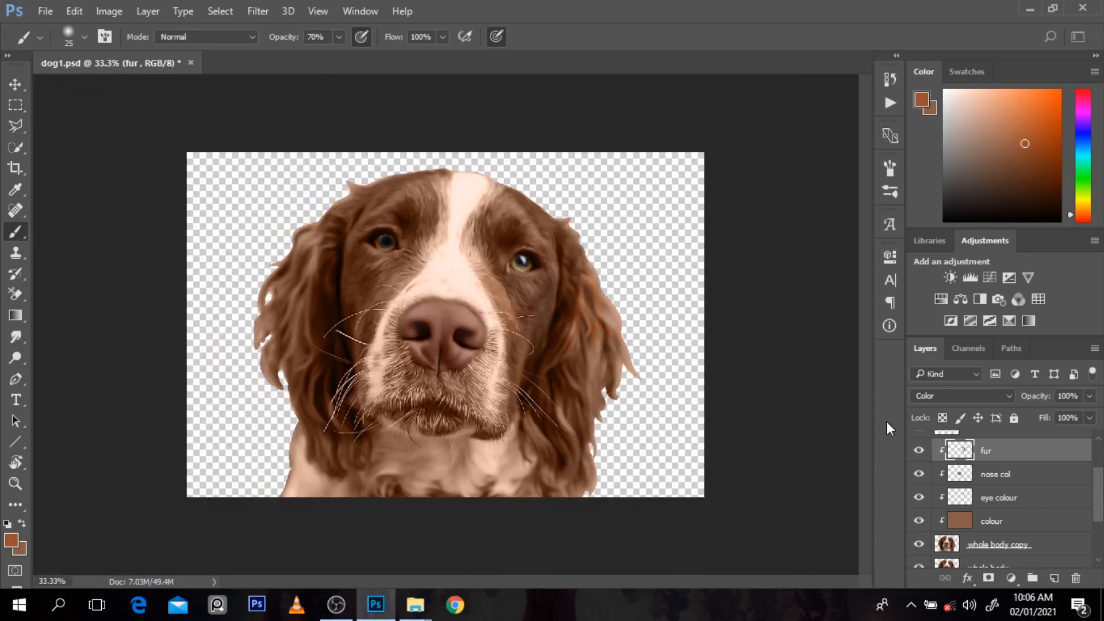
left_click(922, 450)
left_click(922, 450)
left_click(921, 449)
scroll(630, 253, "up", 1)
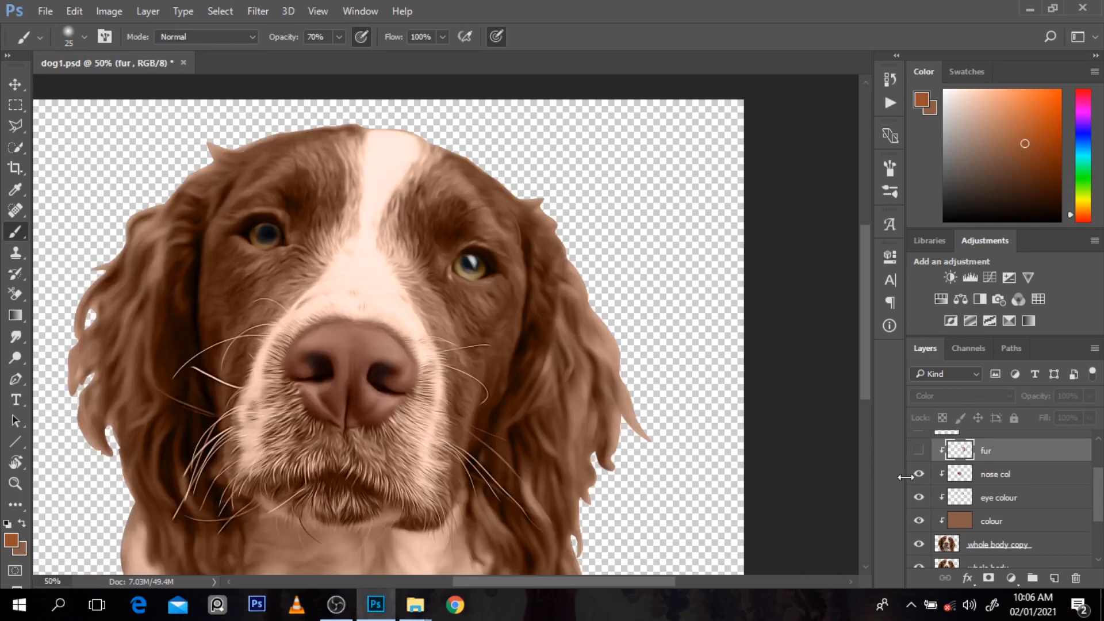
left_click(918, 453)
left_click(918, 454)
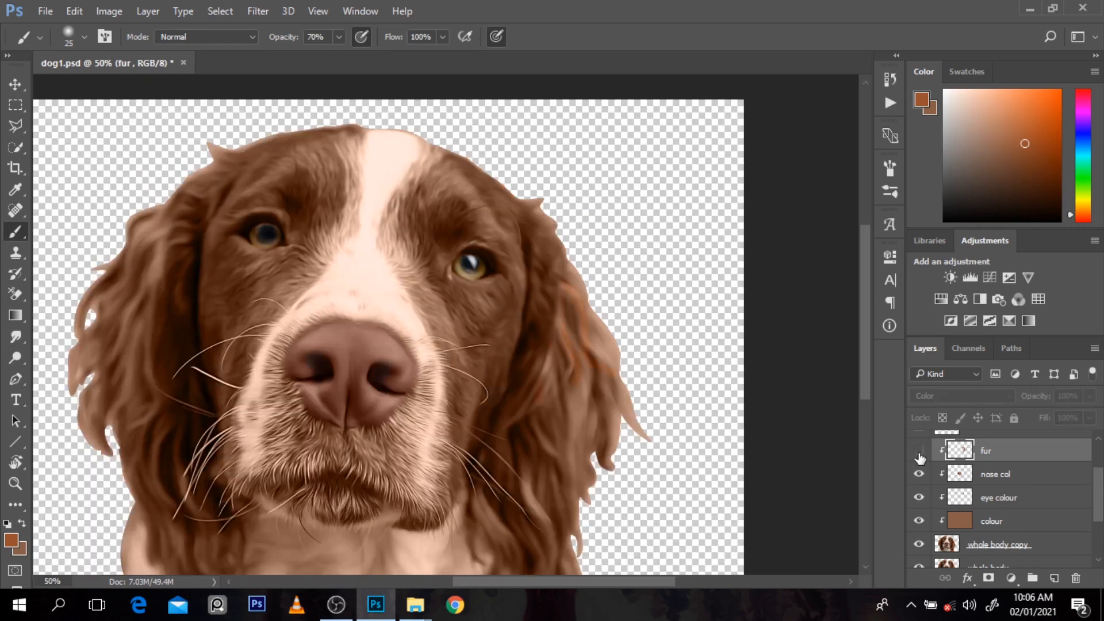
Step: Hide the colour layer, sample the ear's natural orange, show fur, and paint the left ear's outer strands with a size 45 brush
left_click(921, 520)
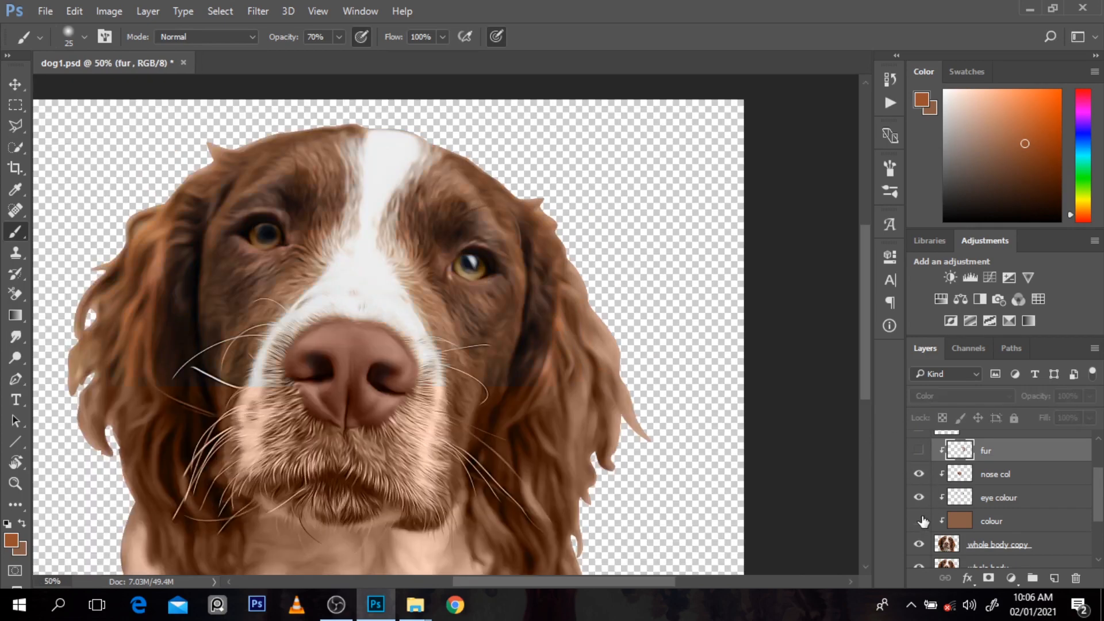
left_click(587, 313, "alt")
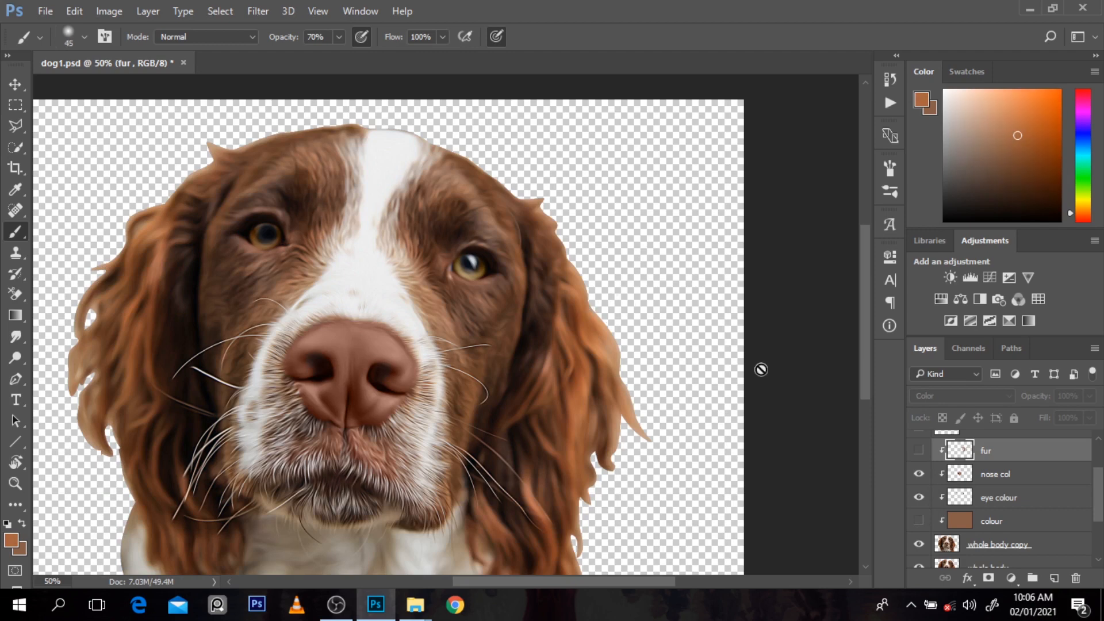
left_click(919, 451)
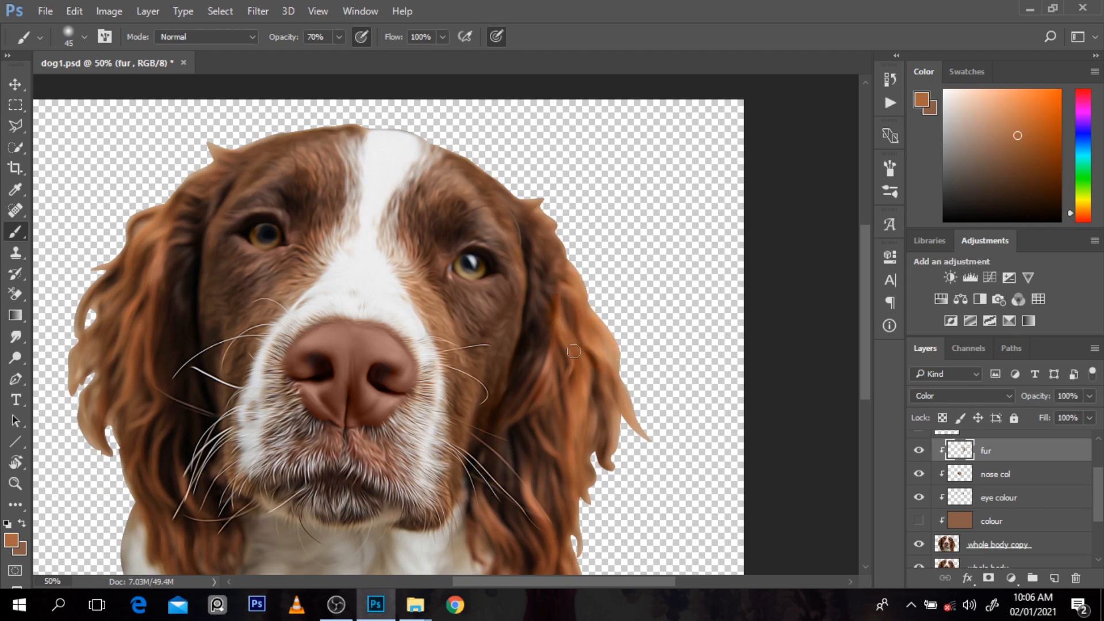
left_click(606, 415, "alt")
left_click(612, 394, "alt")
Step: Paint the darker lower strands of the dog's left ear on fur with sampled dark and mid browns, using a size 25 brush
key("bracketleft")
key("bracketleft")
left_click(547, 457, "alt")
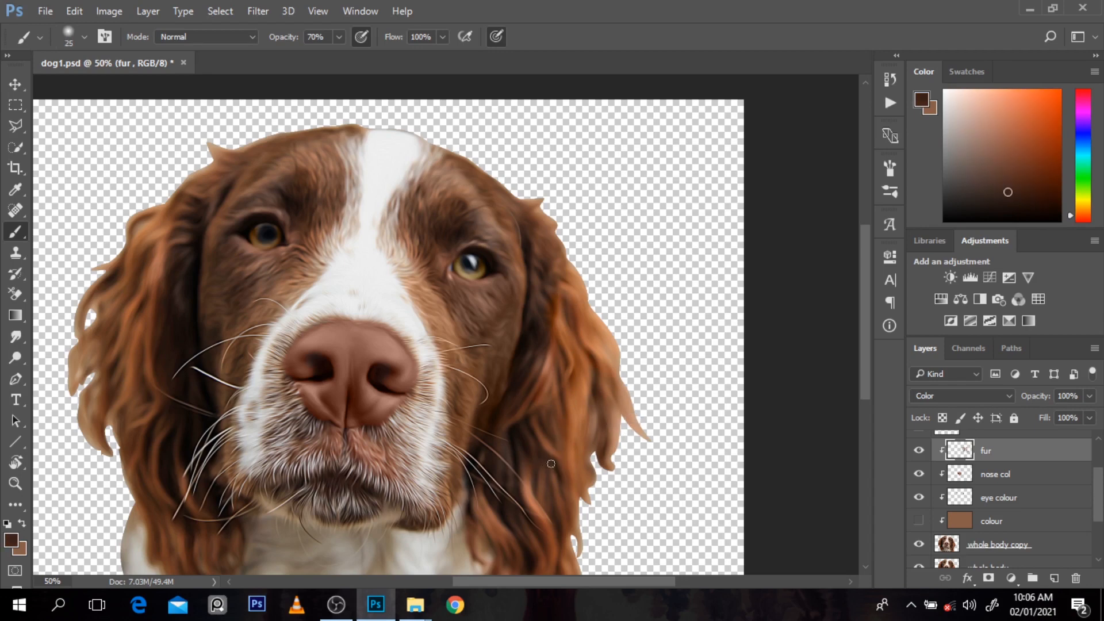
left_click(547, 469, "alt")
left_click(533, 469, "alt")
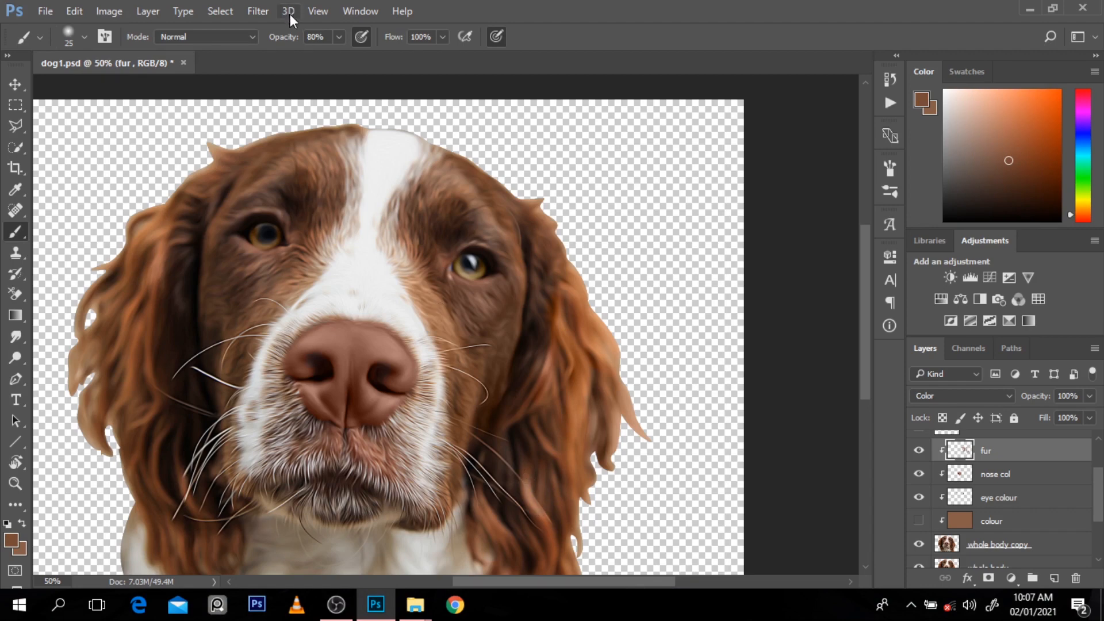
left_click(528, 488, "alt")
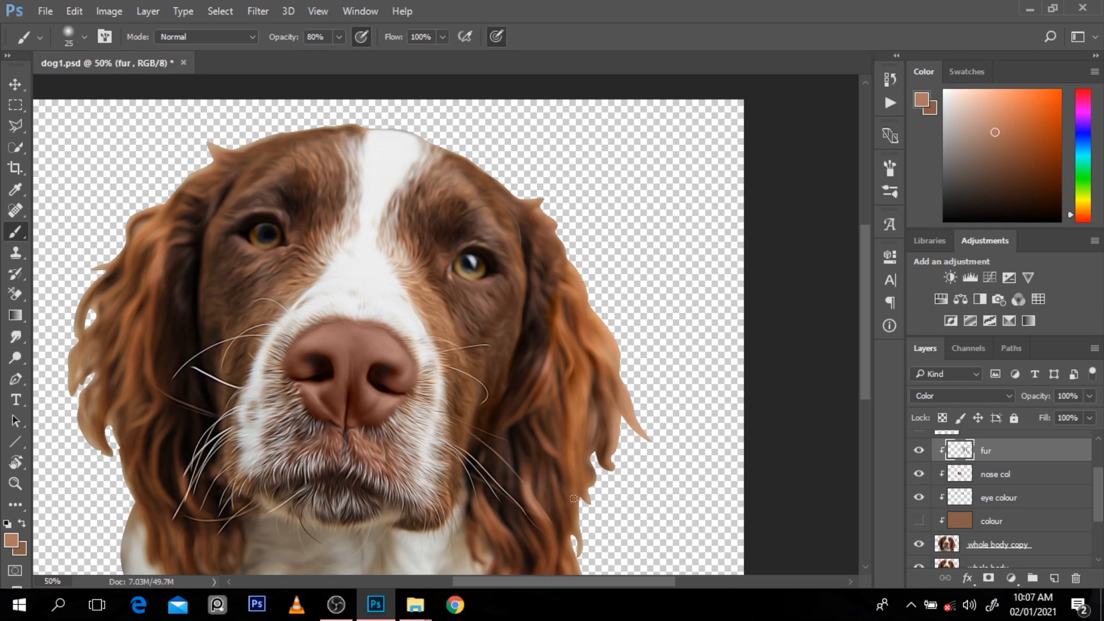
Step: Recolour the left ear's lower tips and inner shadows beside the whiskers with sampled reddish and near-black tones at 80% brush opacity
scroll(866, 388, "down", 3)
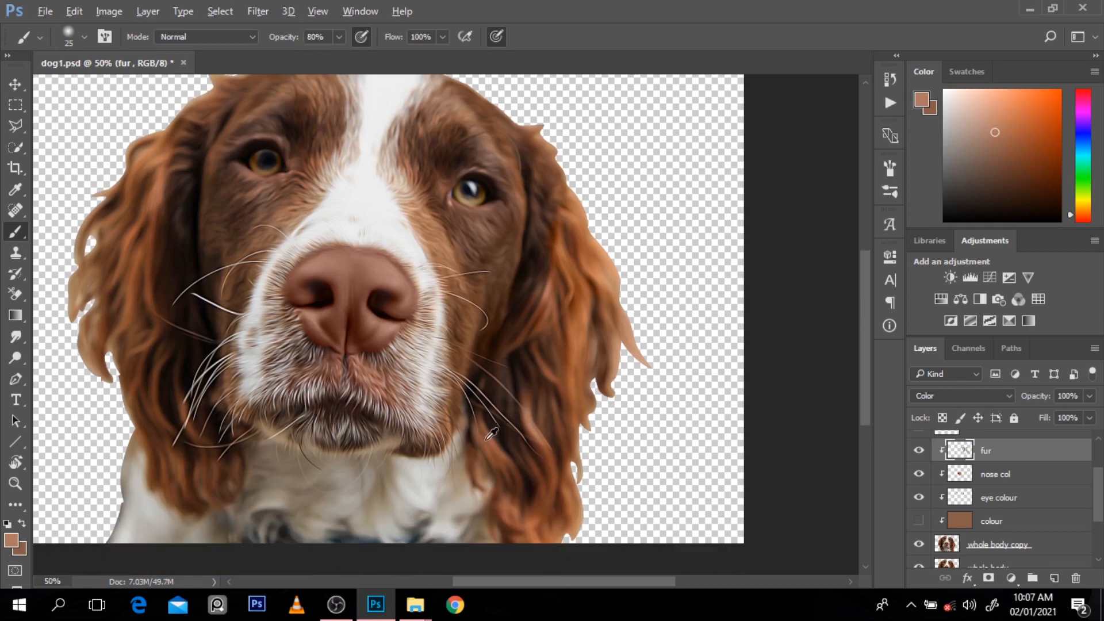
left_click(484, 421, "alt")
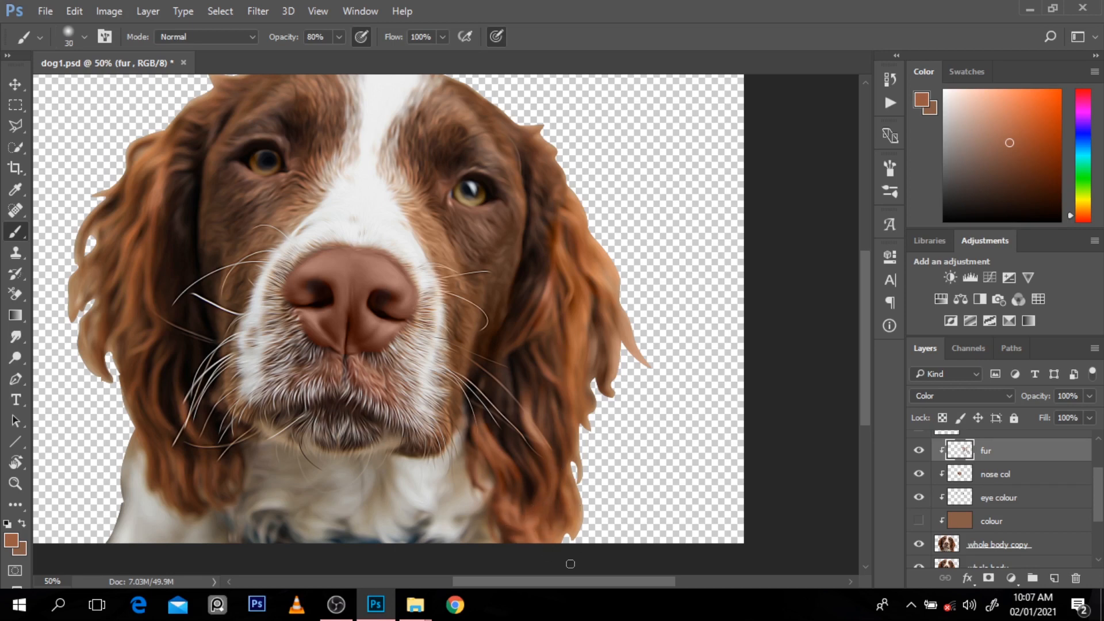
left_click(514, 407, "alt")
left_click(520, 394, "alt")
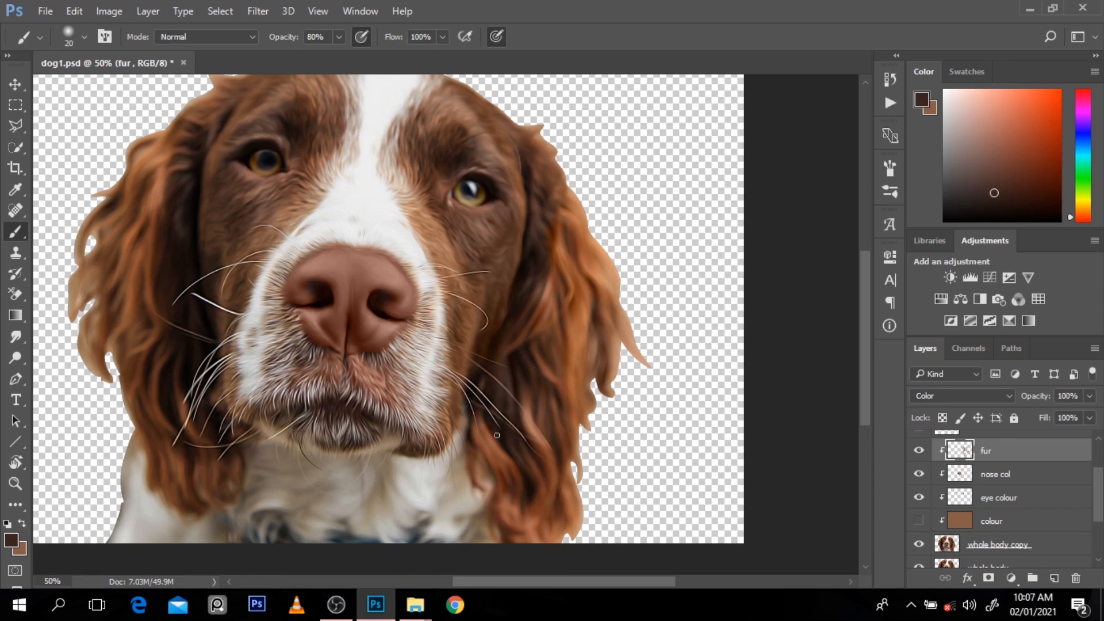
key("bracketleft")
left_click(503, 425)
left_click(527, 480, "alt")
Step: Paint the inner strands of the dog's right ear on fur with sampled reddish and dark browns, using a size 20 brush
left_click(150, 291, "alt")
key("bracketleft")
mouse_move(148, 240)
left_mouse_down()
mouse_move(152, 280)
mouse_move(161, 205)
left_mouse_up()
left_click(165, 326, "alt")
left_click_drag(163, 339, 159, 321)
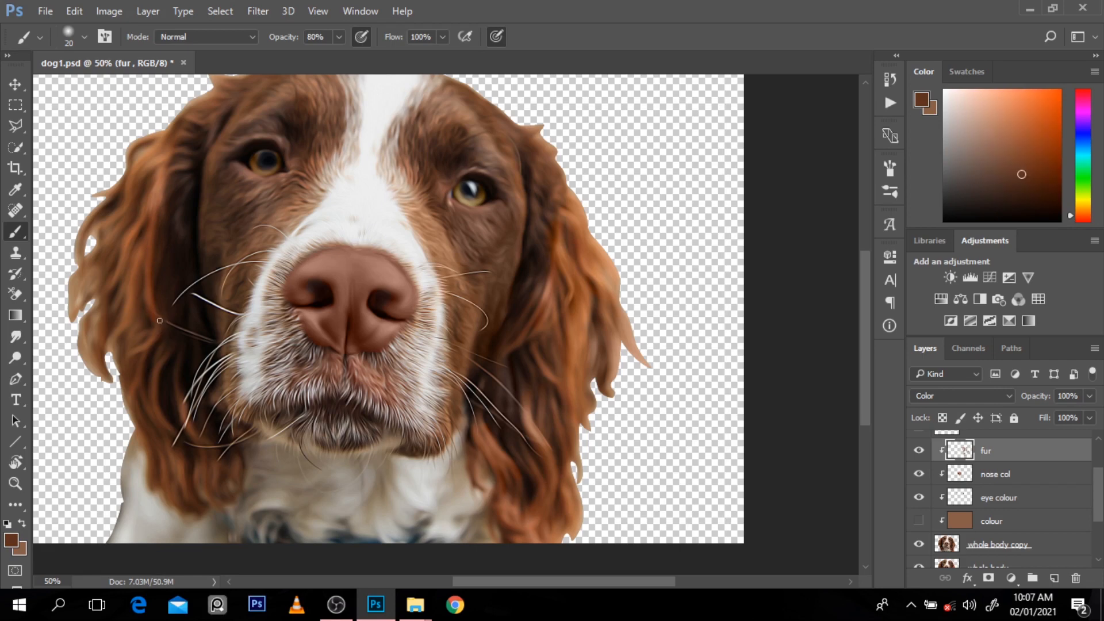
left_click(167, 352, "alt")
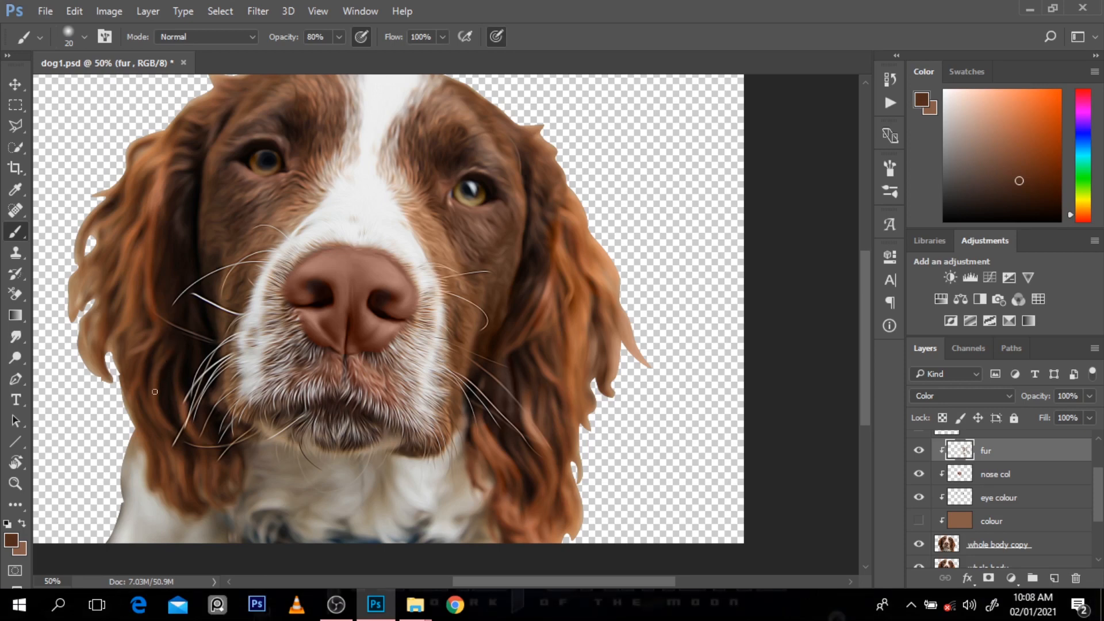
left_click(183, 406, "alt")
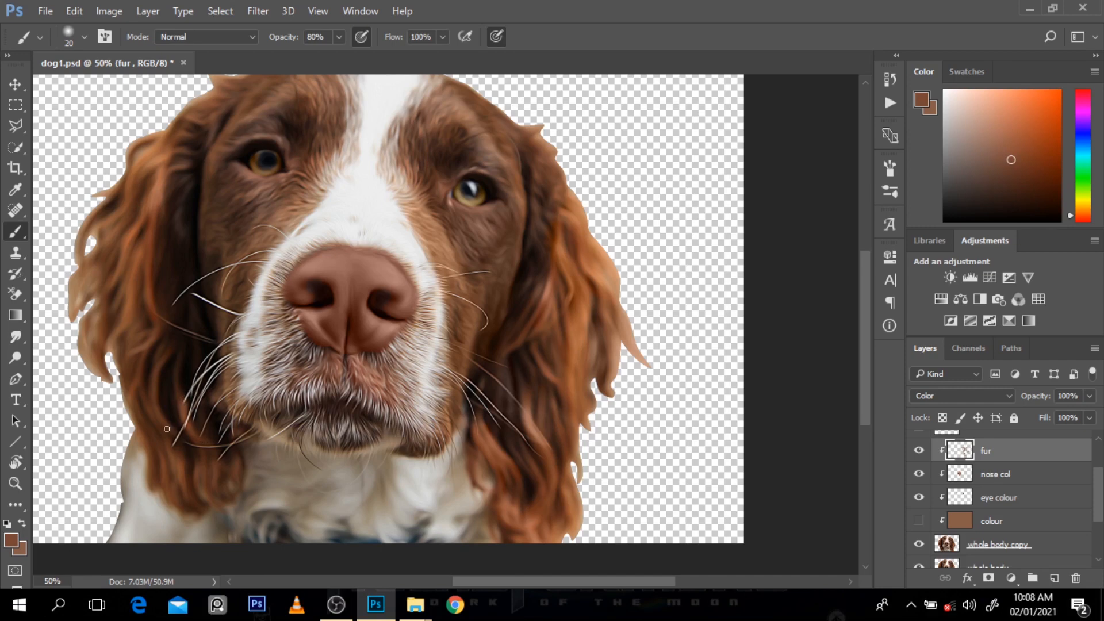
Step: Show the colour layer and check the painted strands on both ears against it
key("alt")
key("alt")
left_click(919, 521)
key("ctrl+minus")
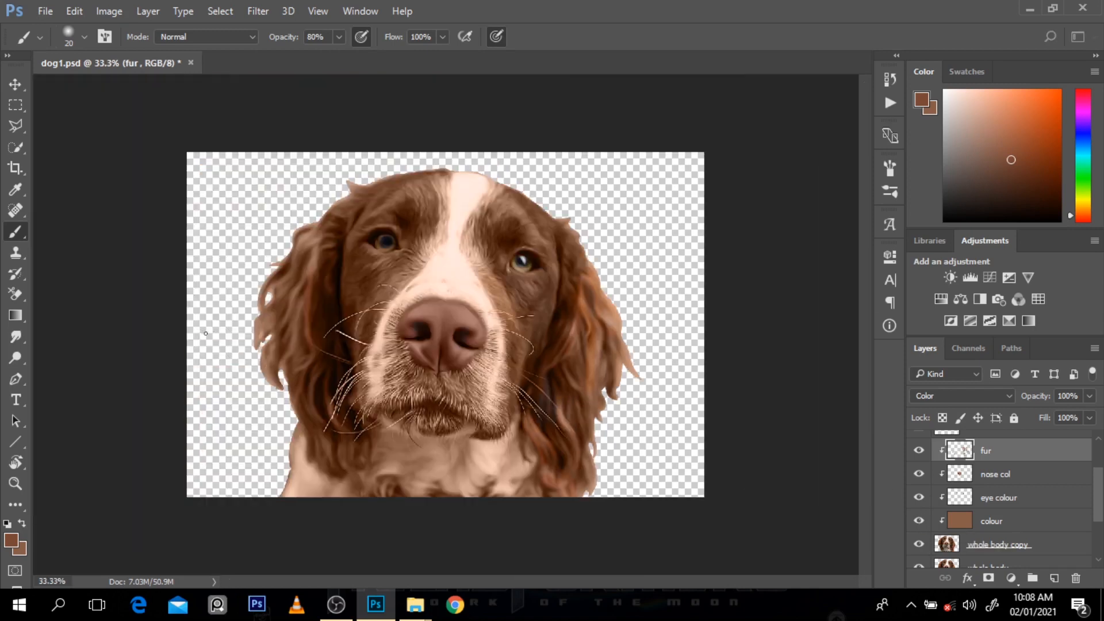
key("ctrl+plus")
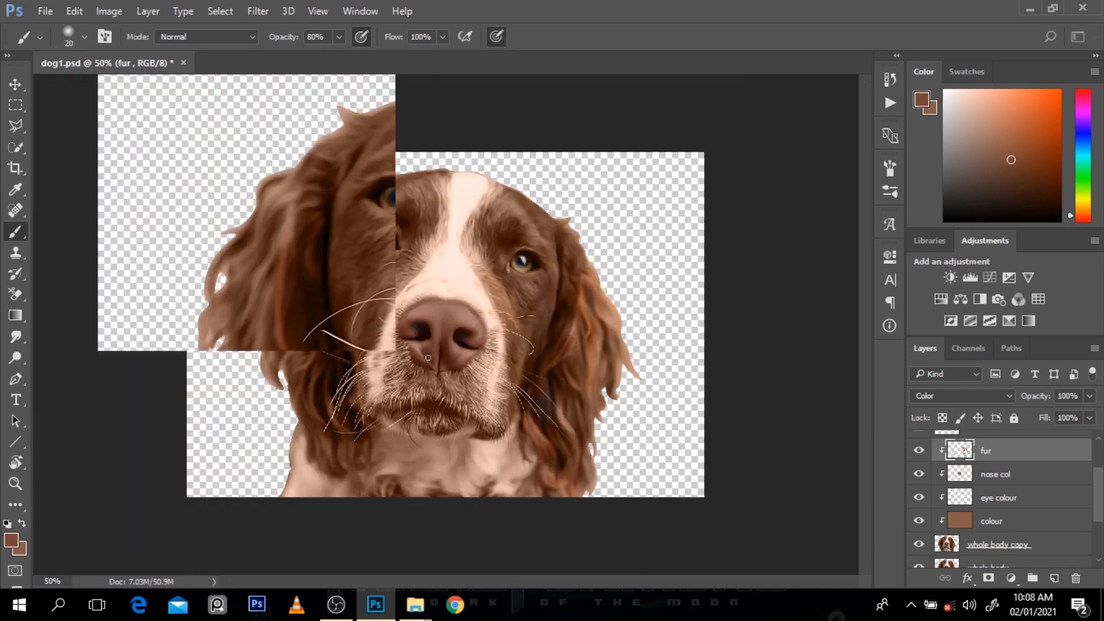
Step: Hide the colour layer and paint broadly over the right ear with its sampled tan, using an enlarged brush at 90% opacity
key("9")
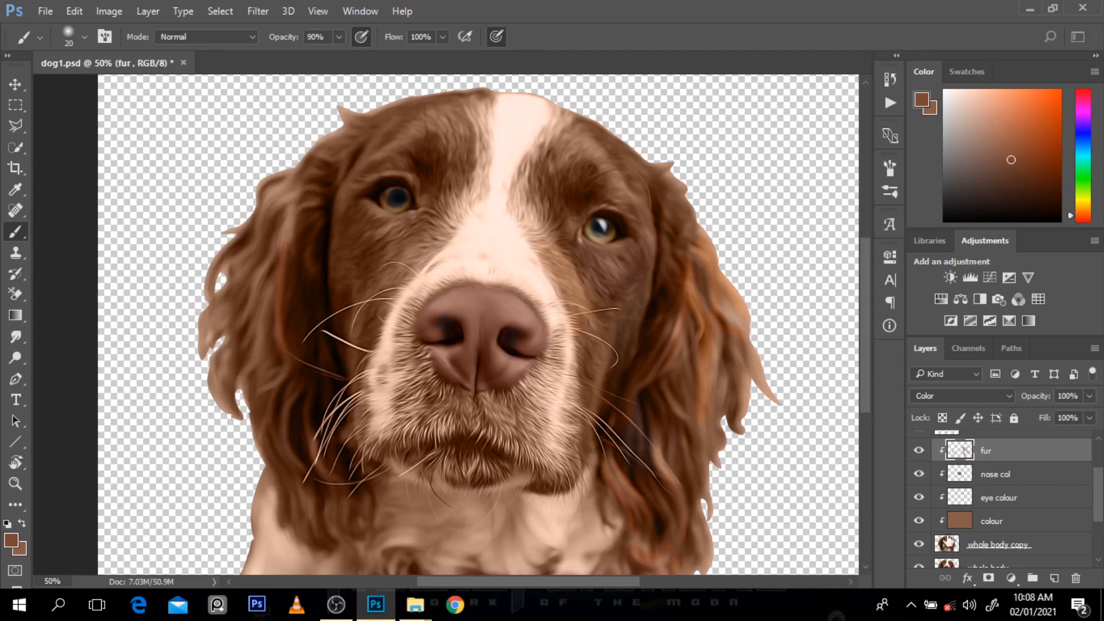
left_click(919, 522)
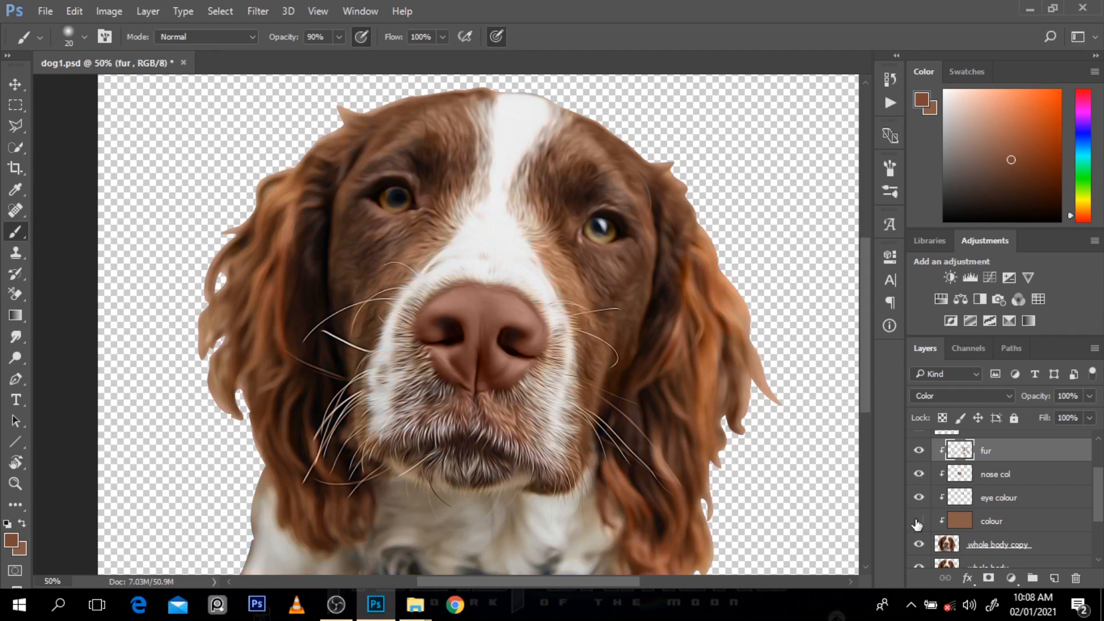
key("bracketright")
key("bracketright")
key("bracketright")
key("bracketright")
key("bracketright")
left_click(240, 257, "alt")
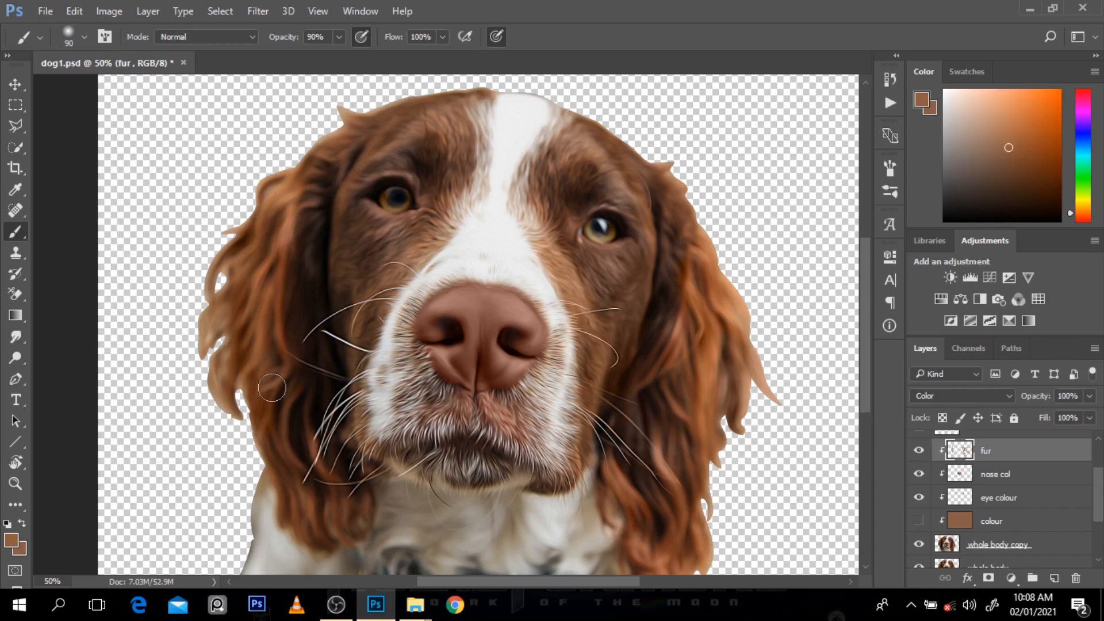
key("bracketright")
key("bracketright")
mouse_move(265, 301)
left_mouse_down()
mouse_move(280, 523)
mouse_move(204, 455)
mouse_move(236, 409)
left_mouse_up()
Step: Hide fur to sample the right ear's natural orange, show it again, and repaint the ear with a size 35 brush at 70% opacity
left_click(919, 521)
left_click(920, 450)
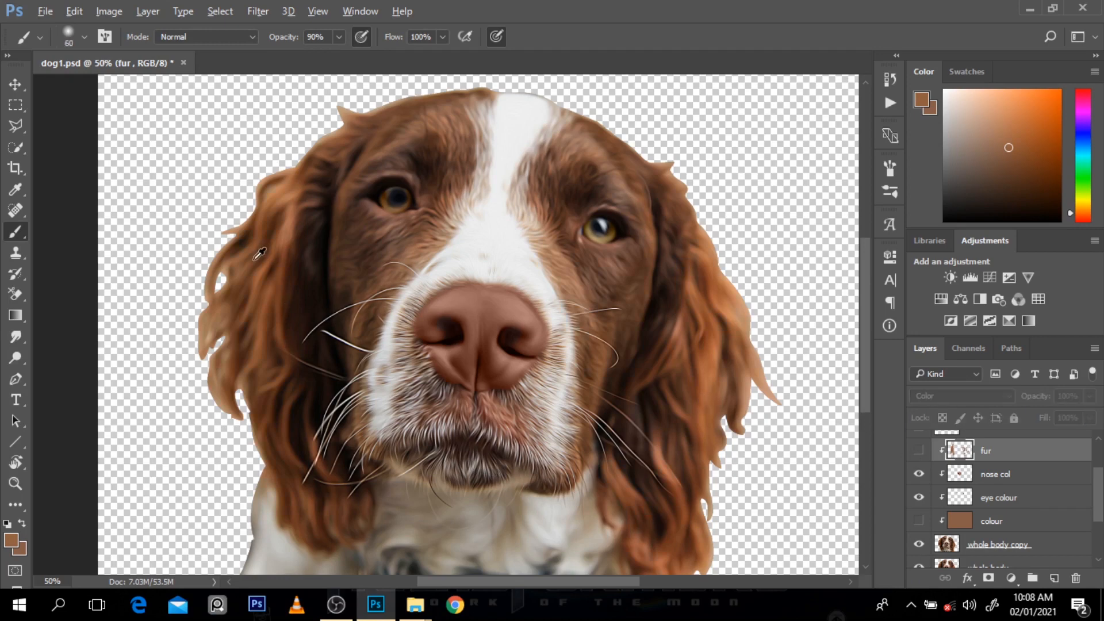
left_click(259, 280, "alt")
key("bracketleft")
key("bracketleft")
left_click(920, 451)
key("bracketleft")
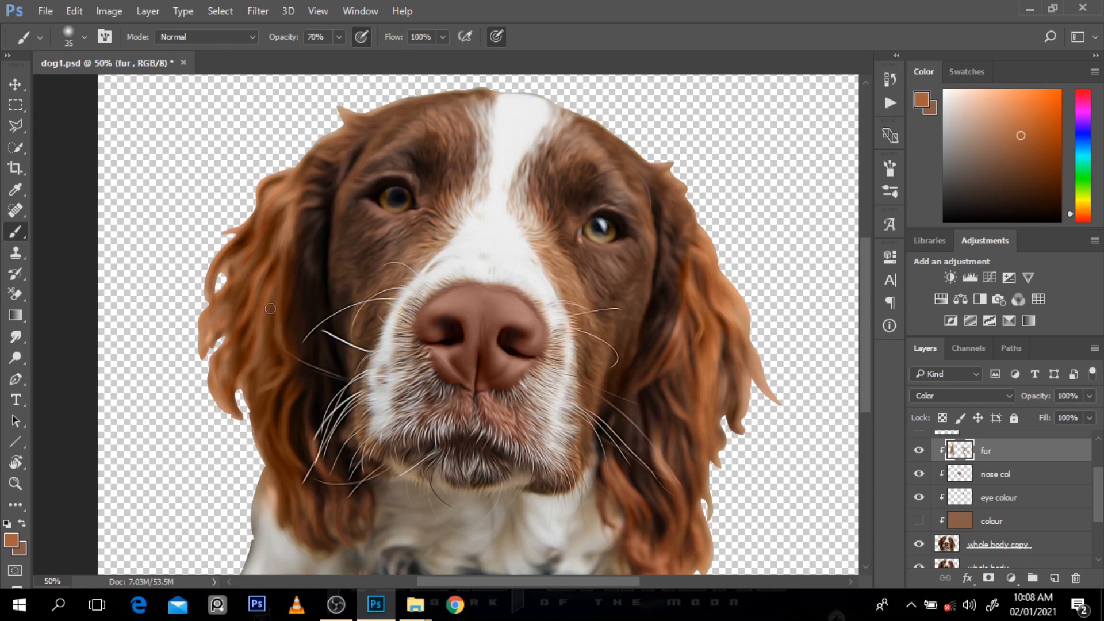
Step: Sample the dark reddish brown near the whiskers and paint the right ear's lower strands with a size 25 brush
key("bracketleft")
left_click(323, 465, "alt")
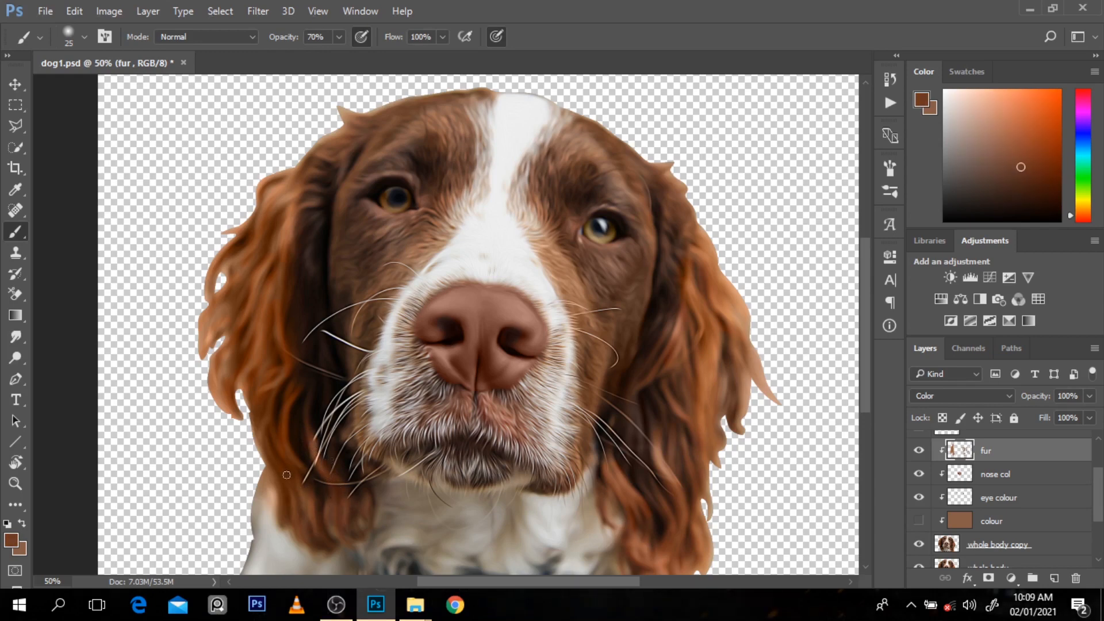
left_click(365, 318, "ctrl+alt")
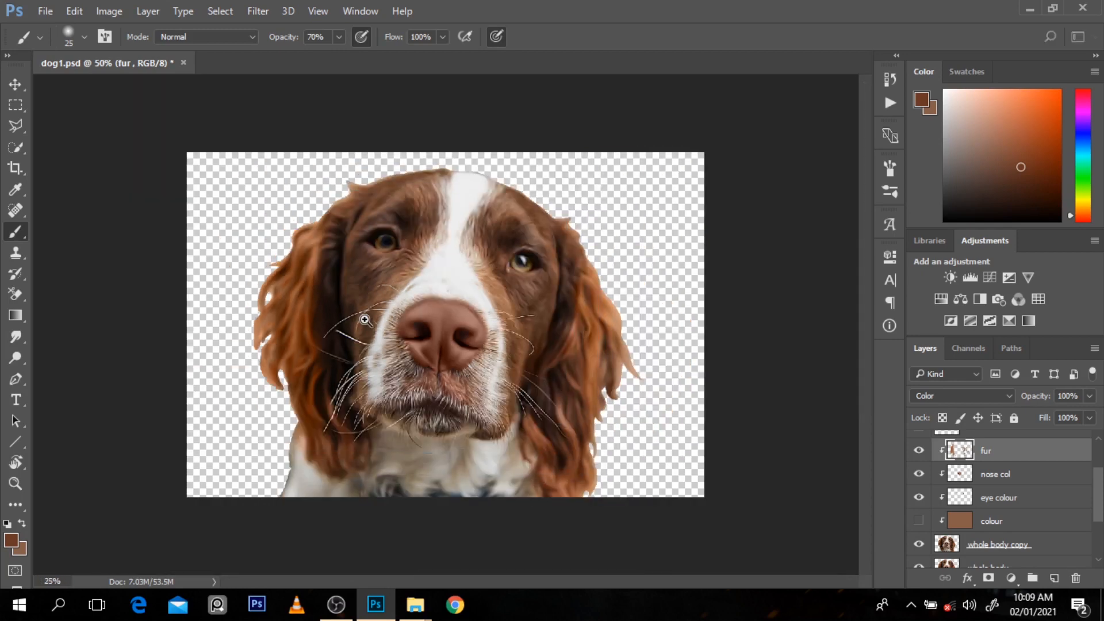
Step: Hide the colour layer to sample light grey from the lower left chest, show it again, and paint that chest edge with an enlarged brush
left_click(366, 318, "ctrl+alt")
left_click(462, 446, "ctrl")
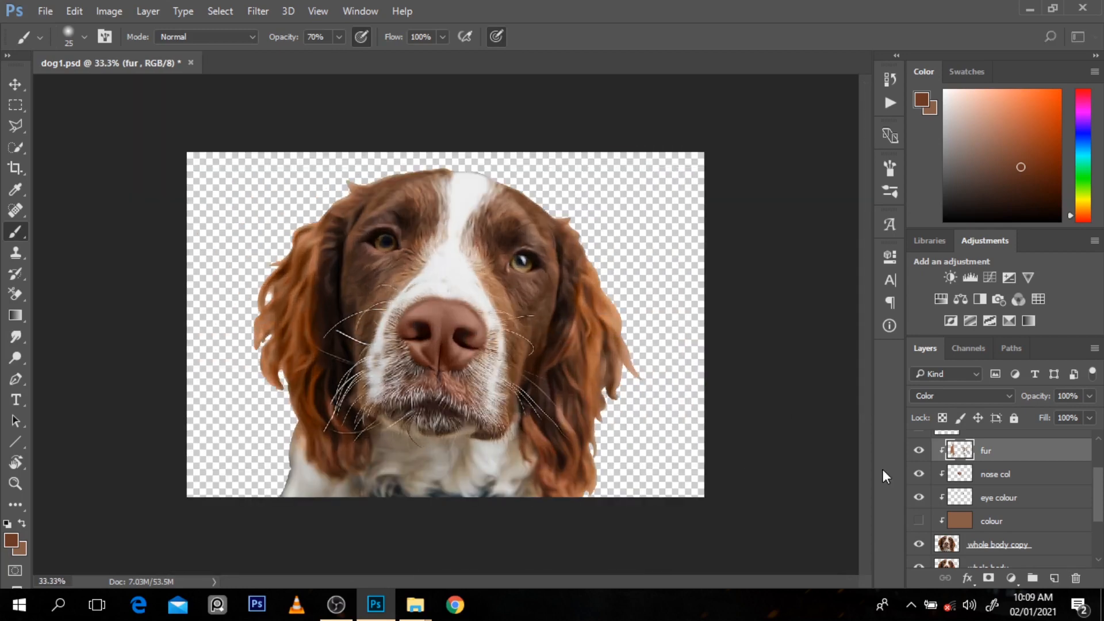
left_click(916, 521)
left_click(305, 468, "alt")
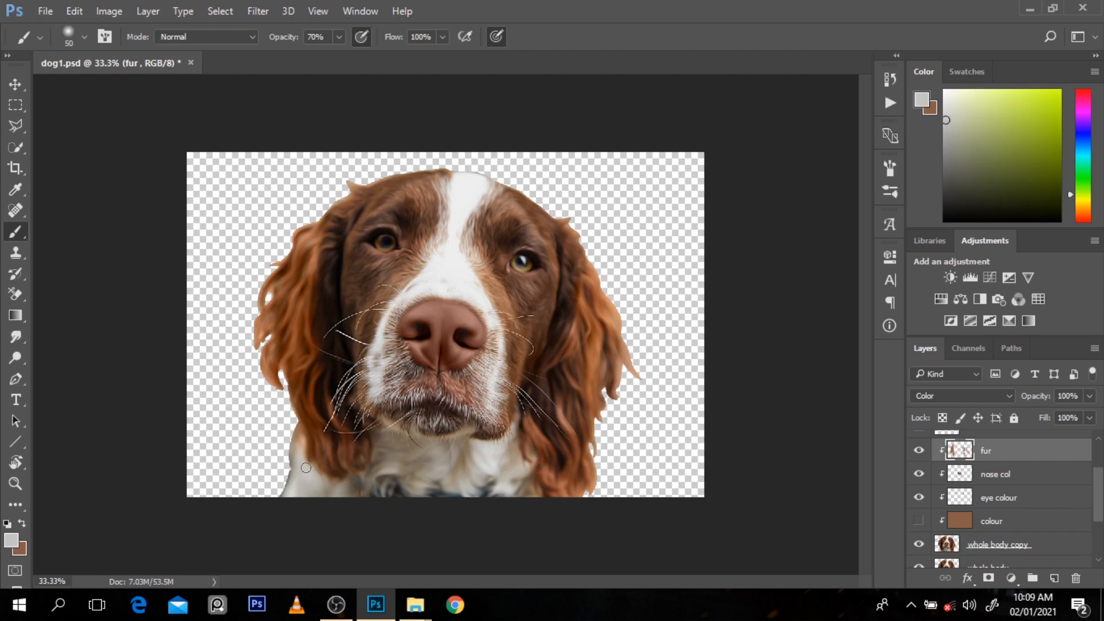
key("bracketright")
key("bracketright")
left_click(920, 521)
mouse_move(293, 437)
left_mouse_down()
mouse_move(297, 446)
mouse_move(341, 493)
mouse_move(298, 490)
left_mouse_up()
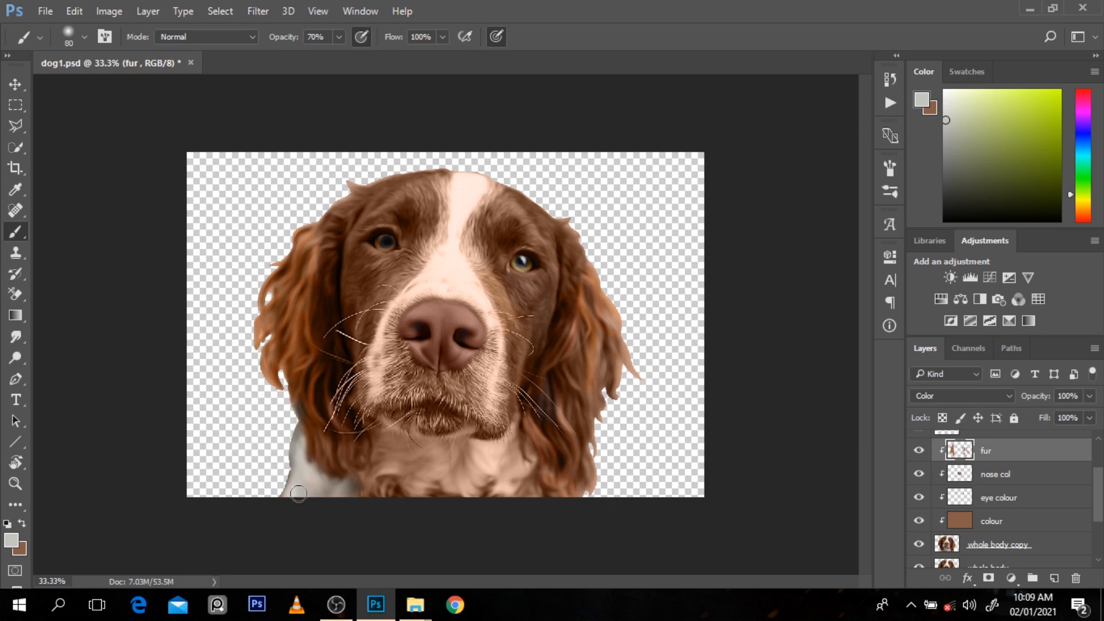
mouse_move(299, 518)
left_mouse_down()
mouse_move(430, 506)
mouse_move(385, 490)
left_mouse_up()
Step: Paint the sampled light grey across the central chest fur below the chin with a further enlarged brush
key("bracketright")
key("bracketright")
key("bracketright")
key("bracketright")
mouse_move(391, 440)
left_mouse_down()
mouse_move(425, 461)
mouse_move(515, 458)
mouse_move(532, 483)
mouse_move(459, 489)
mouse_move(387, 473)
mouse_move(362, 482)
mouse_move(400, 473)
mouse_move(559, 492)
mouse_move(466, 511)
left_mouse_up()
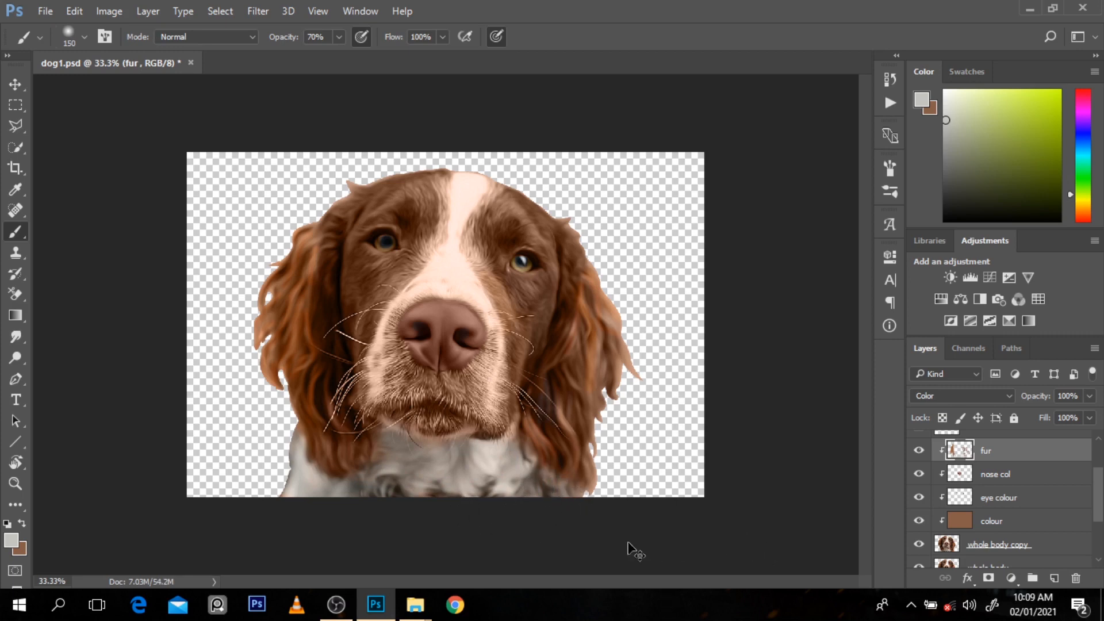
key("ctrl+z")
key("bracketleft")
key("bracketleft")
key("ctrl+shift+z")
Step: Use the Eraser Tool at size 150 and 30% opacity to clear grey paint from the right ear's lower strands on the fur layer
key("alt+e")
left_click(994, 450)
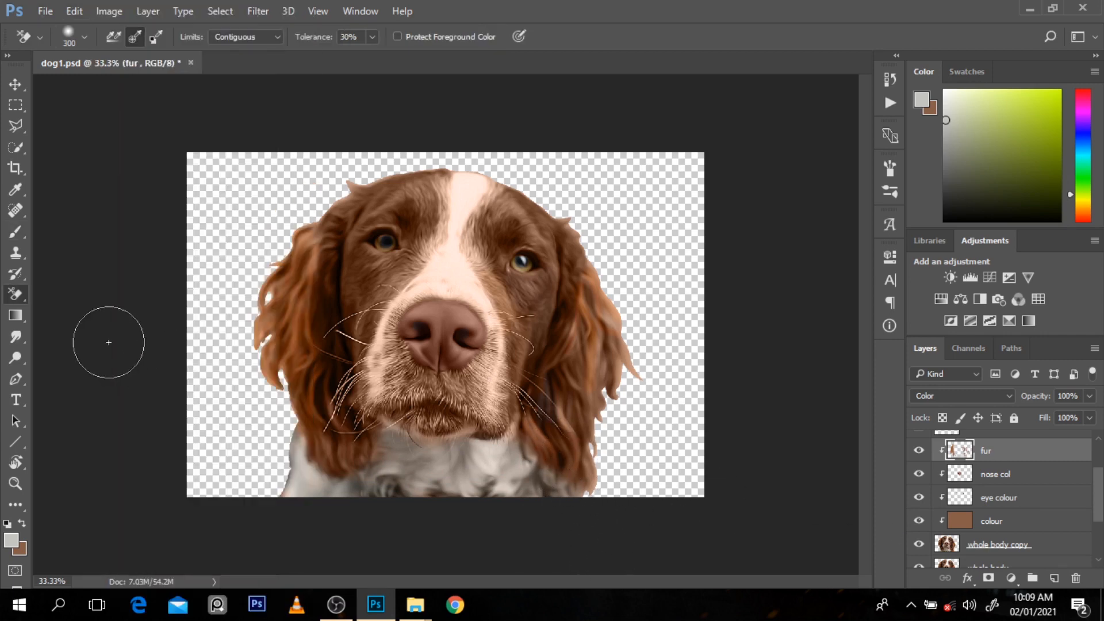
right_click(11, 295)
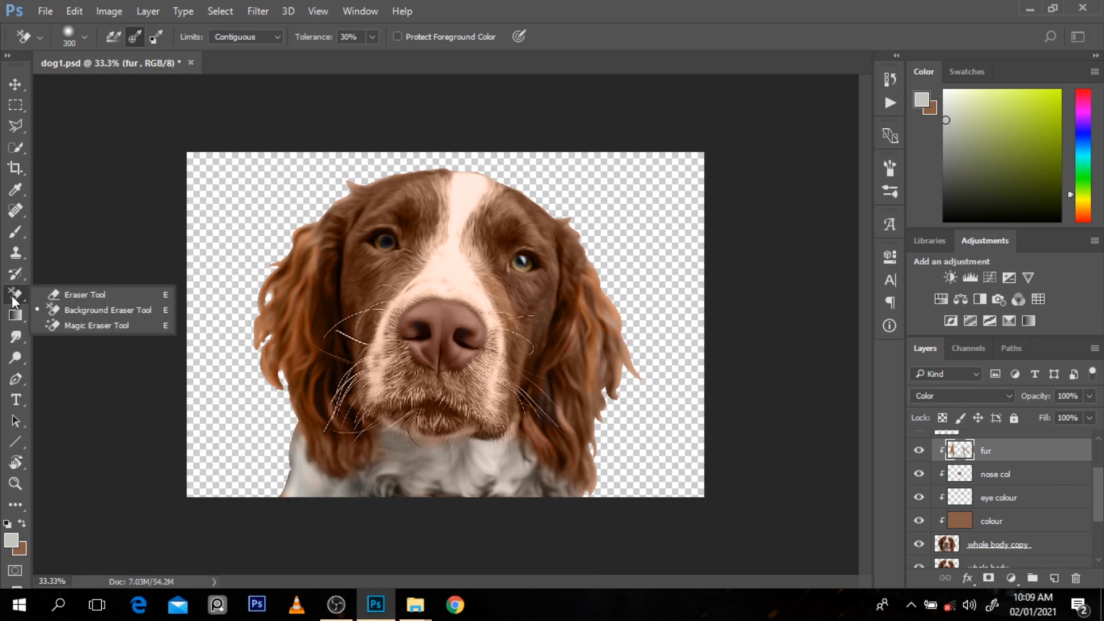
left_click(61, 299)
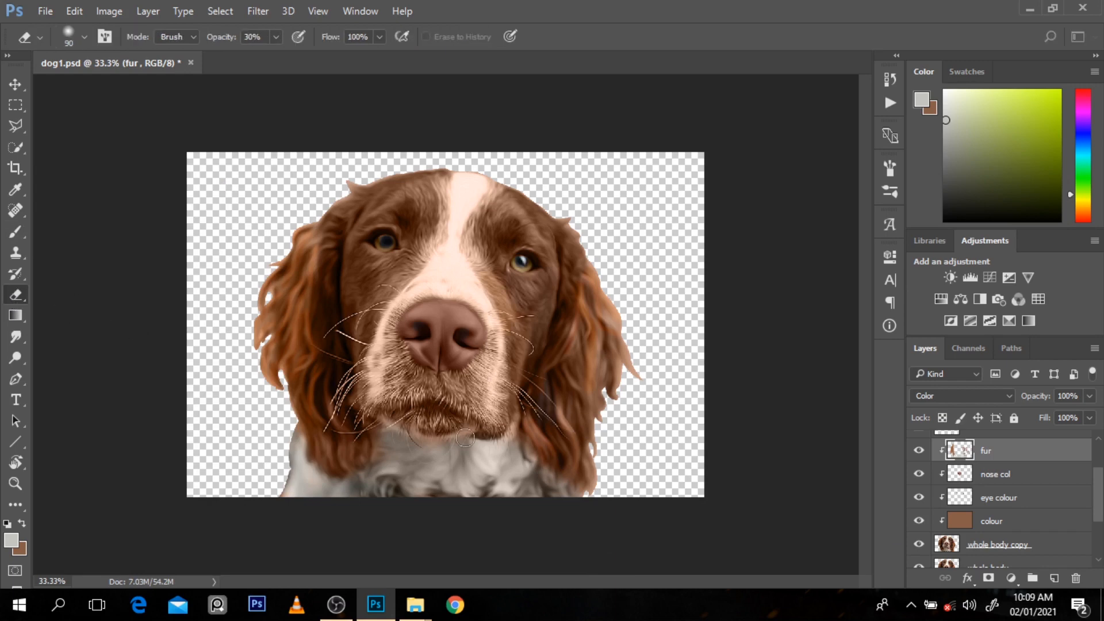
key("b")
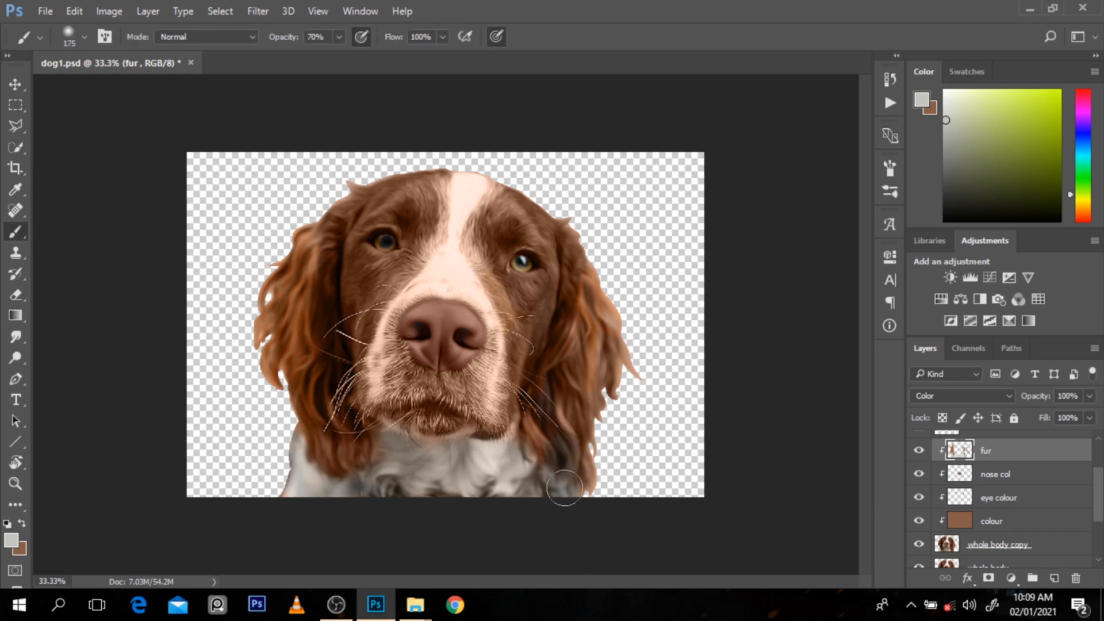
key("e")
key("bracketright")
key("bracketright")
key("bracketright")
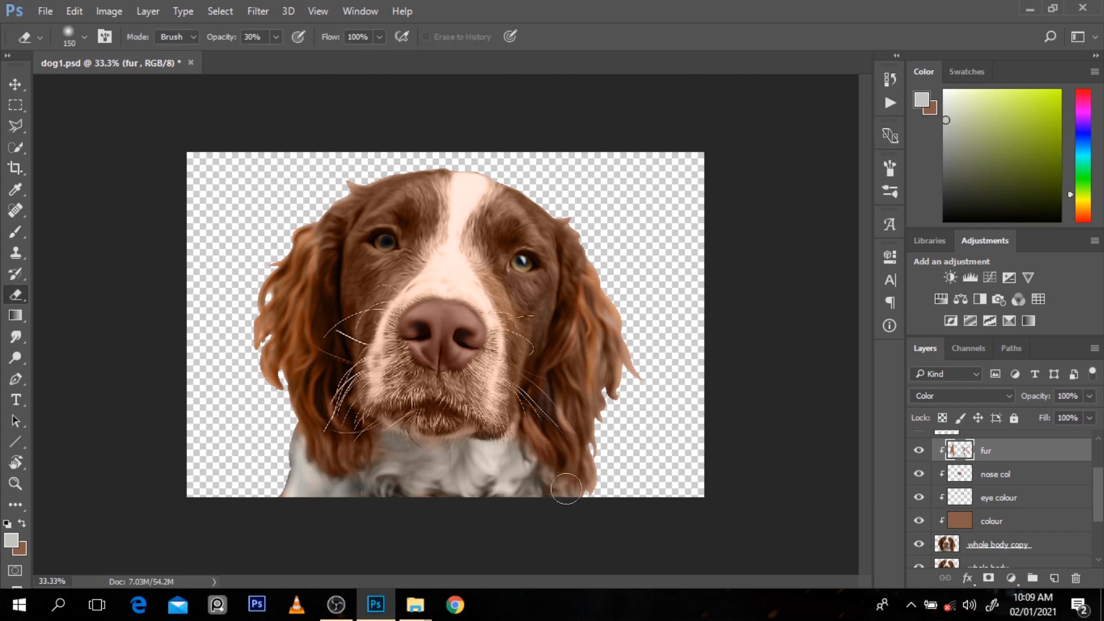
Step: Toggle the colour and fur layers to check the grey chest against the natural colours
left_click(919, 522)
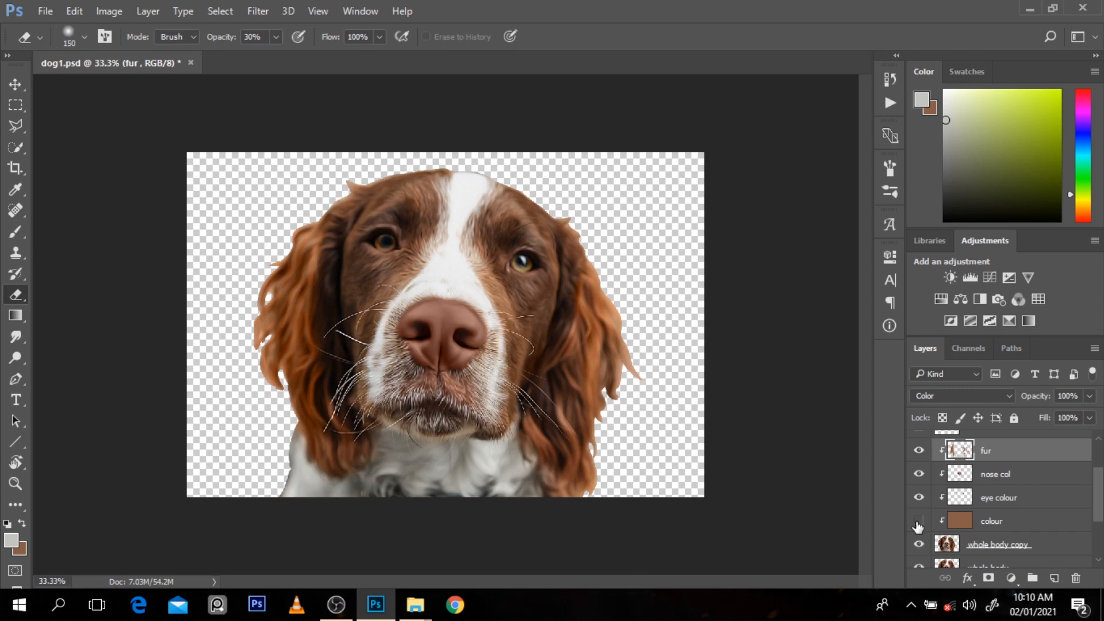
left_click(919, 450)
left_click(920, 449)
left_click(919, 522)
left_click(920, 522)
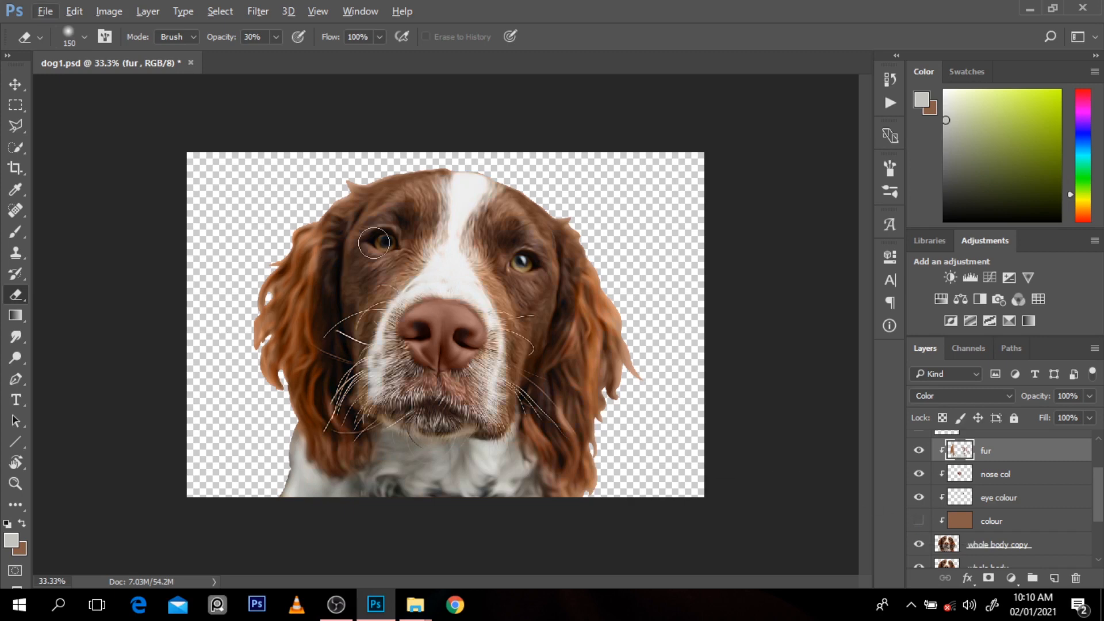
Step: Sample dark brown below the left eye with the Brush Tool, show the colour layer, and paint the darker head and cheek fur at size 175
key("b")
right_click(10, 235)
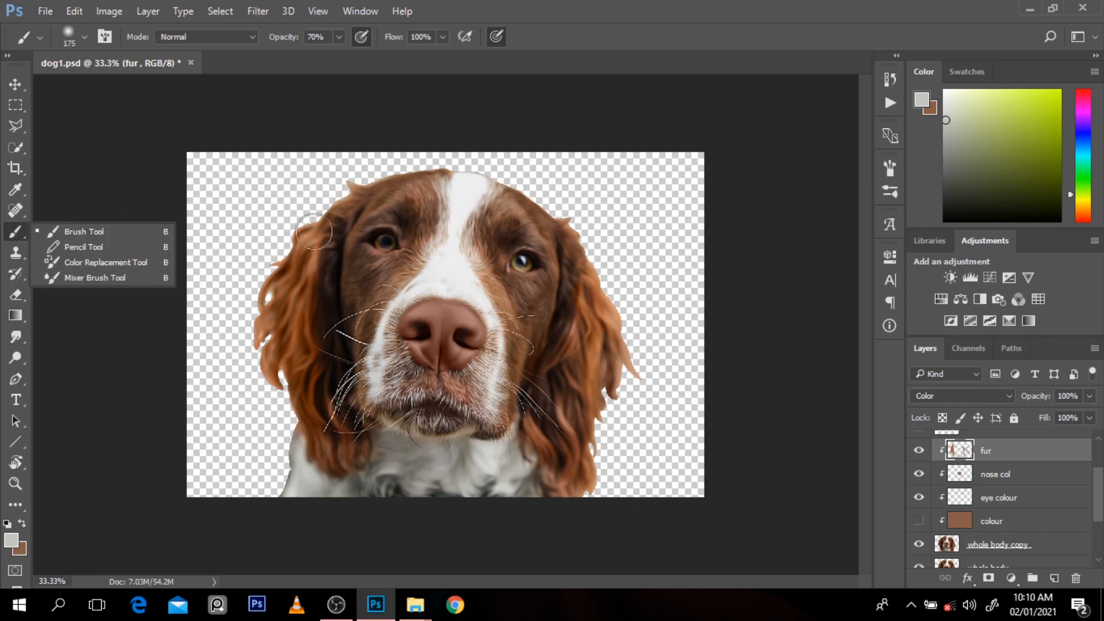
left_click(120, 230)
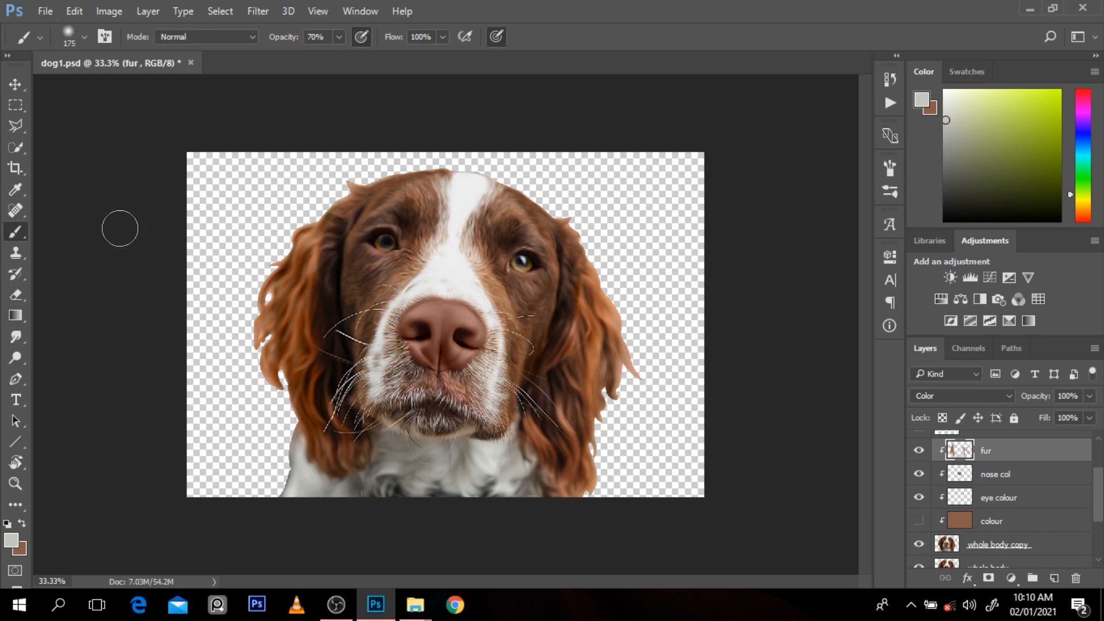
left_click(358, 276, "alt")
left_click(920, 521)
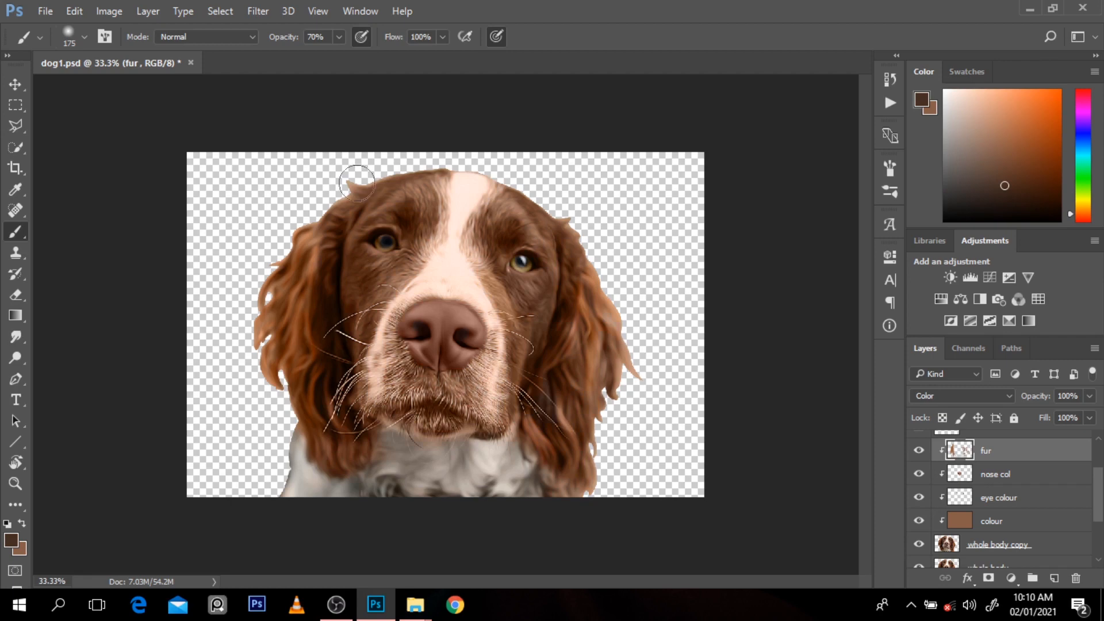
mouse_move(373, 201)
left_mouse_down()
mouse_move(349, 311)
mouse_move(367, 287)
mouse_move(347, 280)
mouse_move(345, 236)
left_mouse_up()
left_click_drag(537, 382, 530, 404)
Step: Pick the recently used light grey swatch and paint over the white blaze on the forehead with a smaller brush
left_click(919, 522)
left_click(917, 519)
left_click(969, 70)
left_click(946, 91)
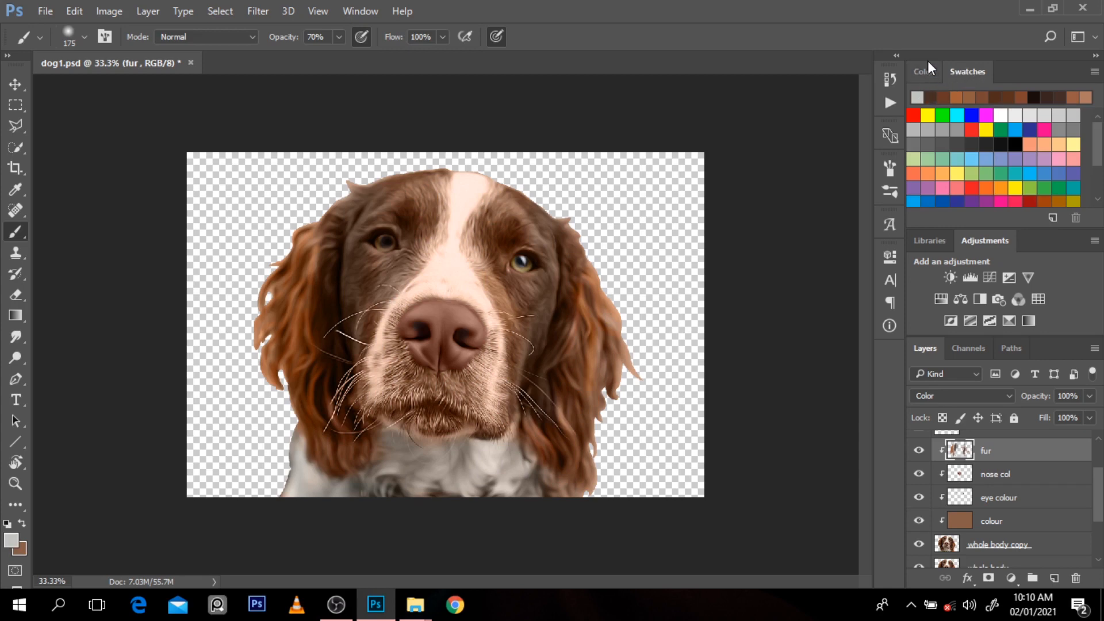
left_click(927, 71)
key("bracketleft")
key("bracketleft")
key("bracketleft")
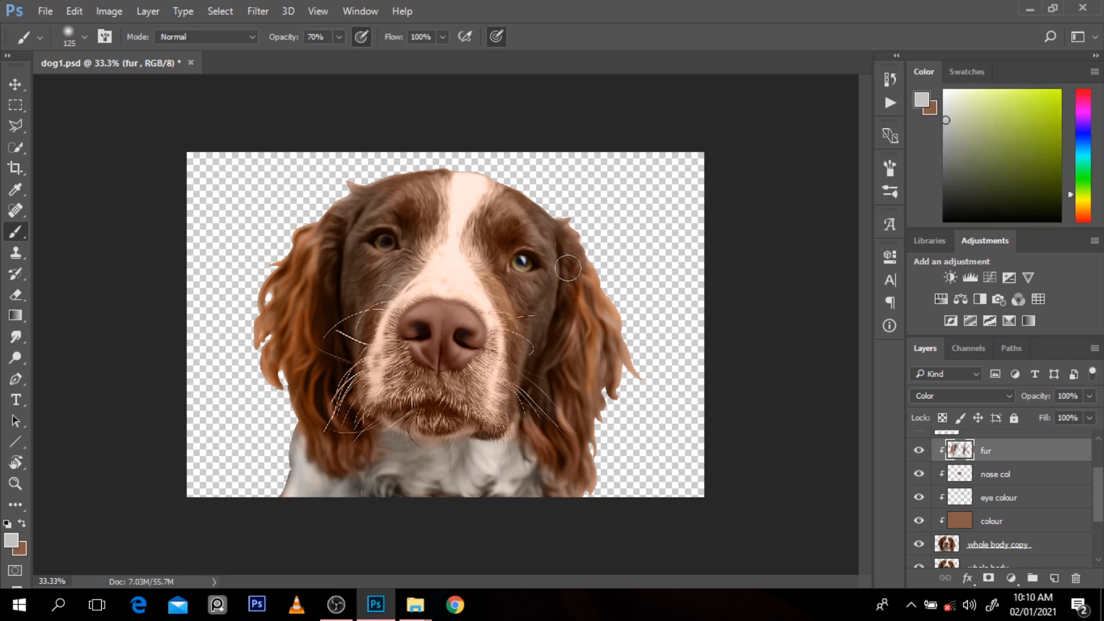
mouse_move(456, 180)
left_mouse_down()
mouse_move(458, 234)
mouse_move(476, 185)
mouse_move(463, 180)
mouse_move(472, 194)
left_mouse_up()
Step: Paint light grey along the bridge of the nose and both sides of the muzzle, using a brush reduced to size 50
key("bracketleft")
key("bracketleft")
key("bracketleft")
left_click(460, 344, "ctrl")
left_click(460, 344, "ctrl")
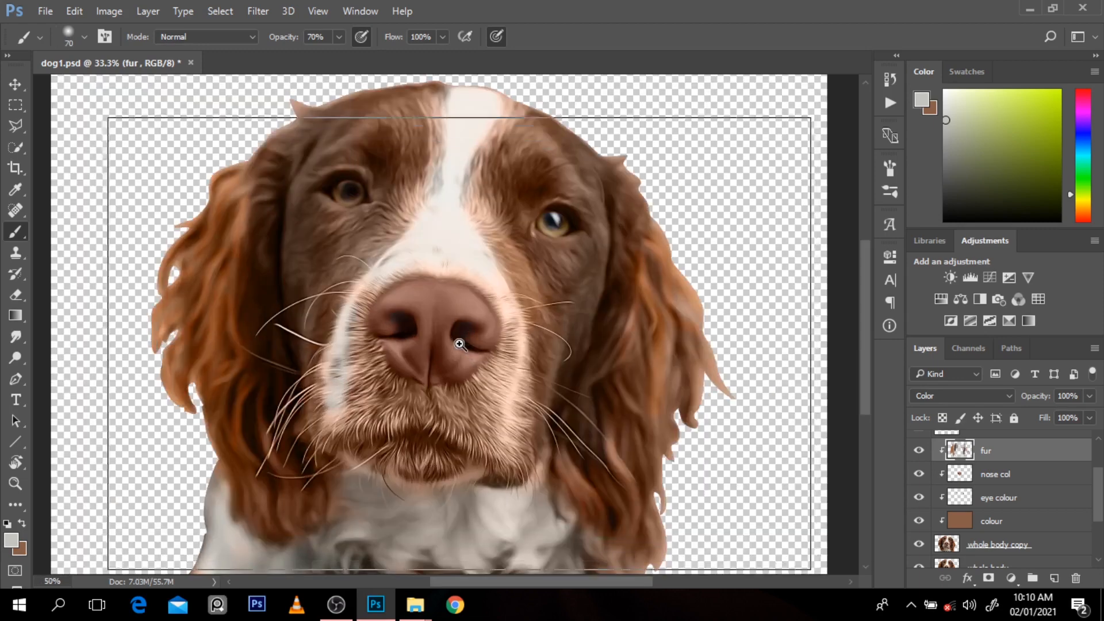
key("bracketleft")
key("bracketleft")
key("bracketleft")
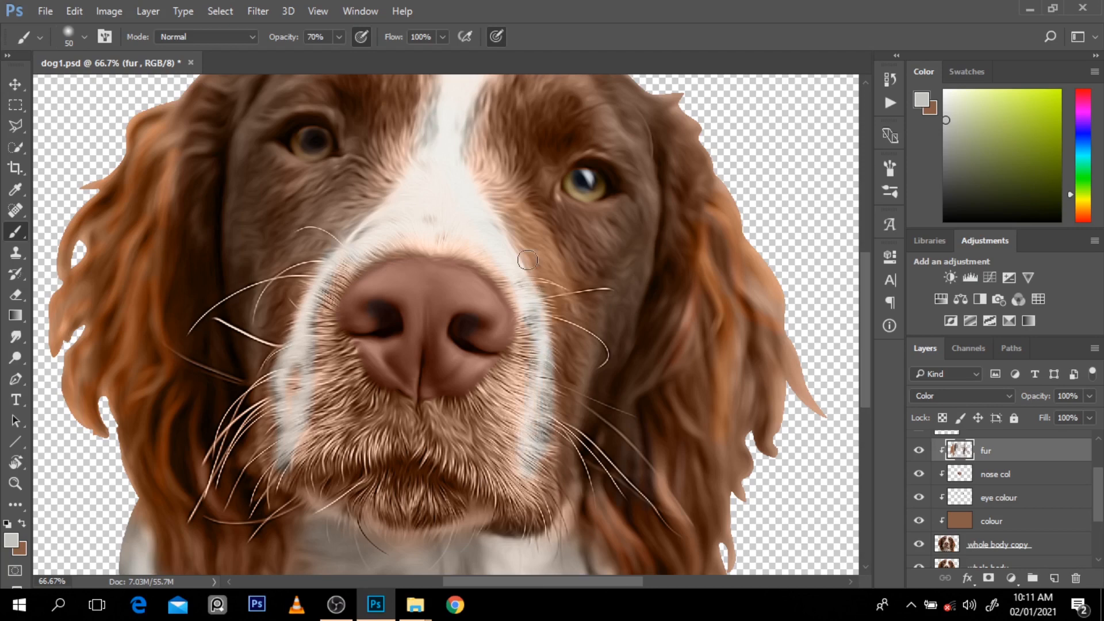
key("bracketright")
key("bracketright")
Step: Toggle the fur and colour layers to check the painted muzzle and blaze up close
left_click(921, 521)
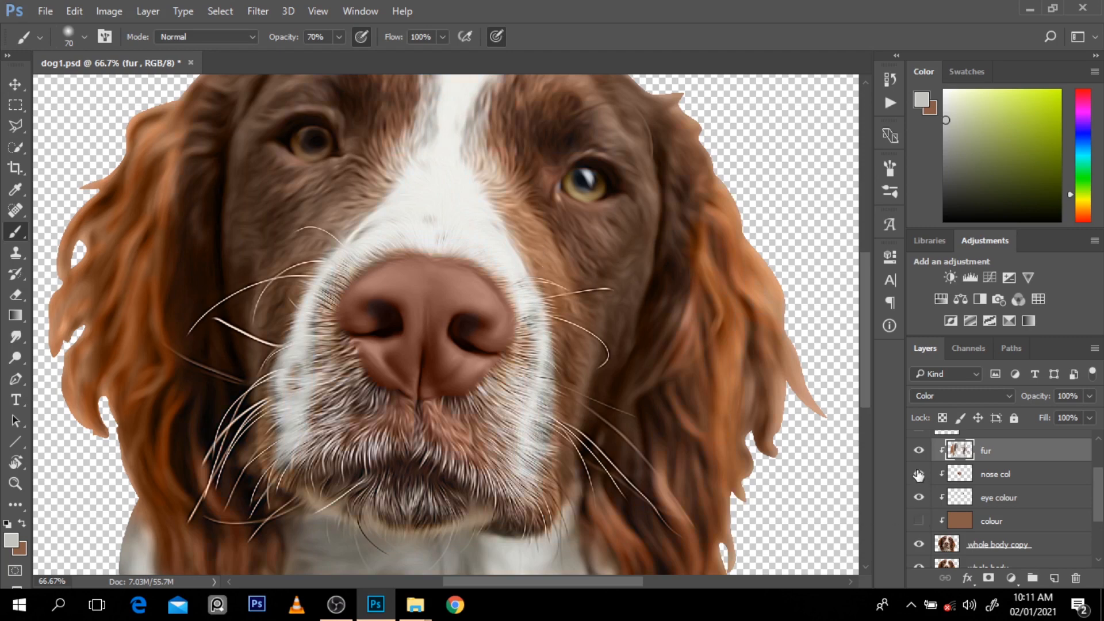
left_click(919, 451)
left_click(919, 451)
left_click(919, 451)
left_click(919, 521)
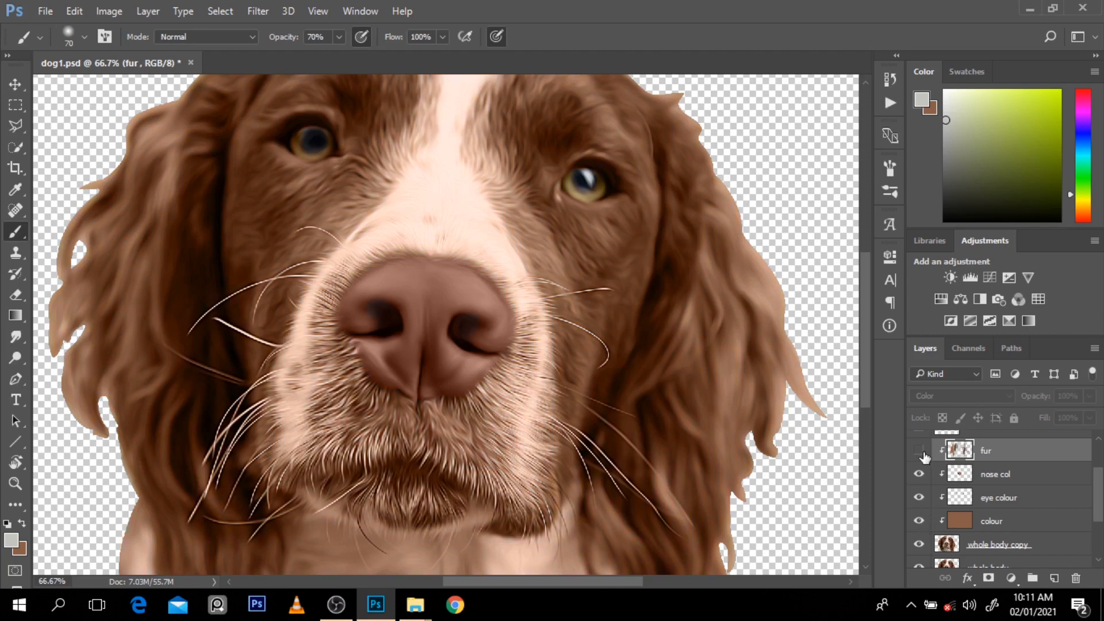
left_click(919, 451)
Step: Lower the brush opacity to 30% and paint light grey over the fine muzzle and chin hairs with a size 90 brush
key("bracketleft")
key("bracketleft")
key("bracketleft")
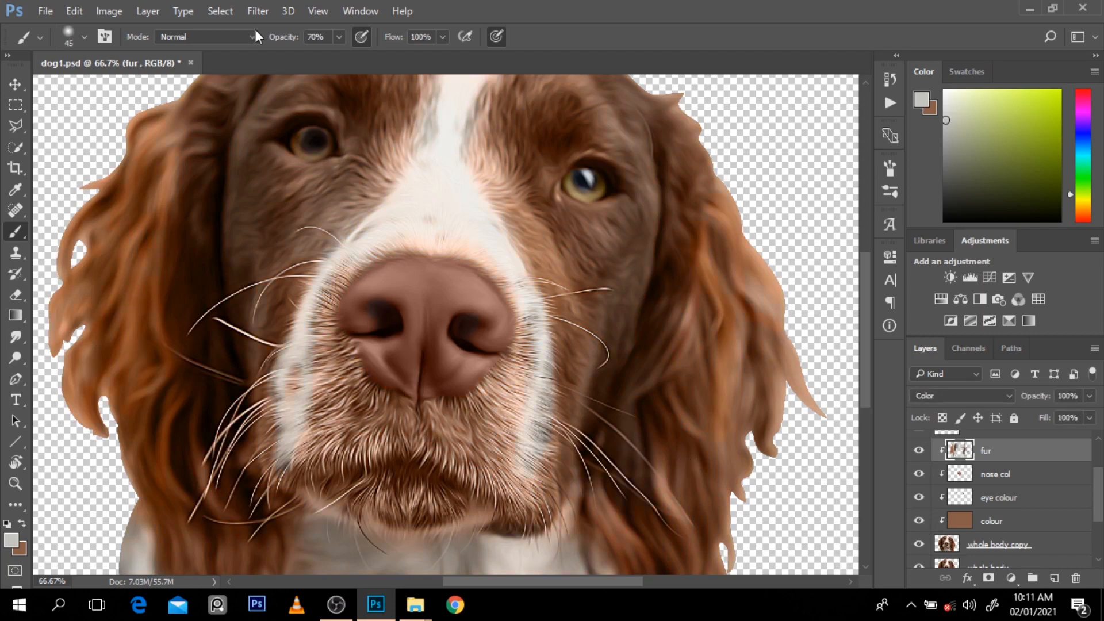
left_click_drag(282, 37, 262, 46)
key("ctrl+z")
key("bracketright")
key("bracketright")
key("bracketright")
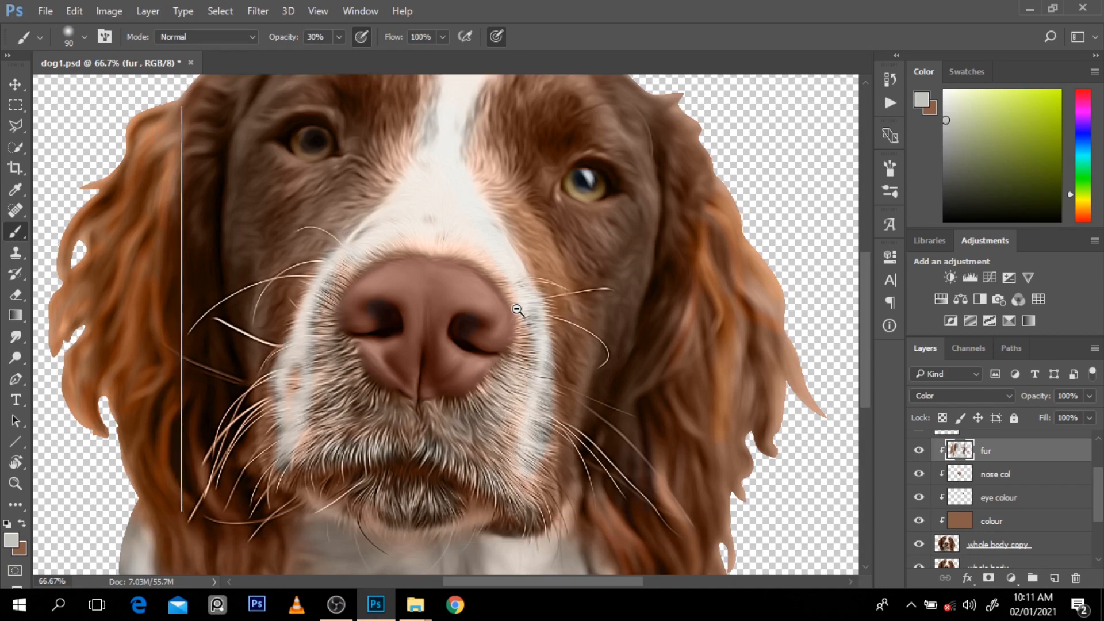
Step: Compare the whole recoloured dog with its natural colours by toggling the fur and colour layers
key("ctrl+minus")
key("ctrl+minus")
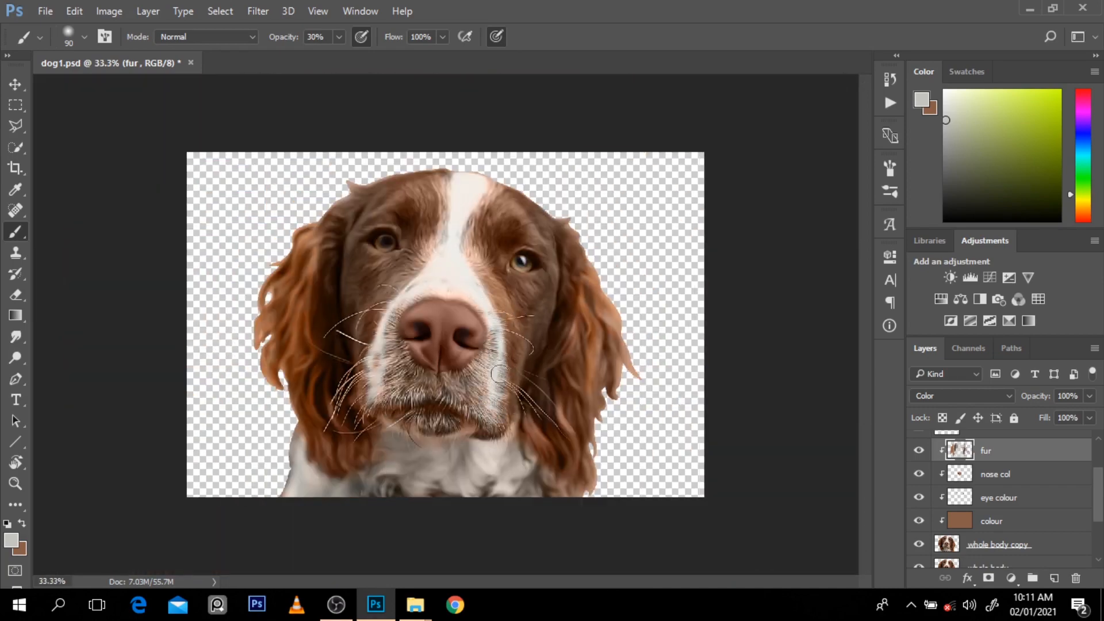
left_click(919, 451)
left_click(919, 451)
key("ctrl+minus")
left_click(920, 453)
left_click(920, 454)
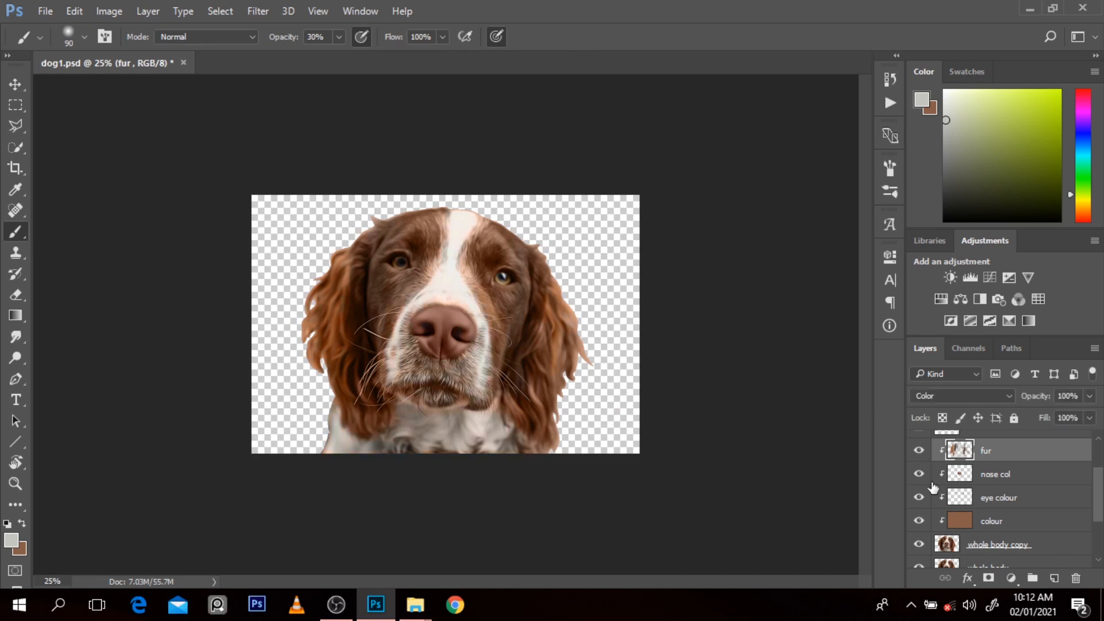
left_click(921, 453)
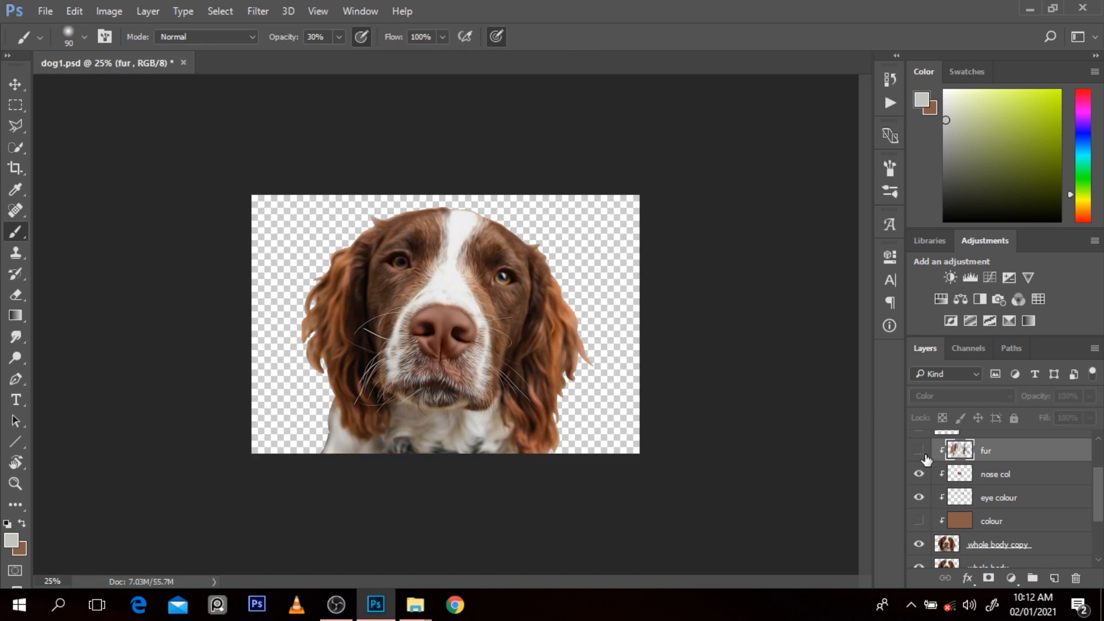
left_click(920, 452)
left_click(920, 452)
left_click(921, 452)
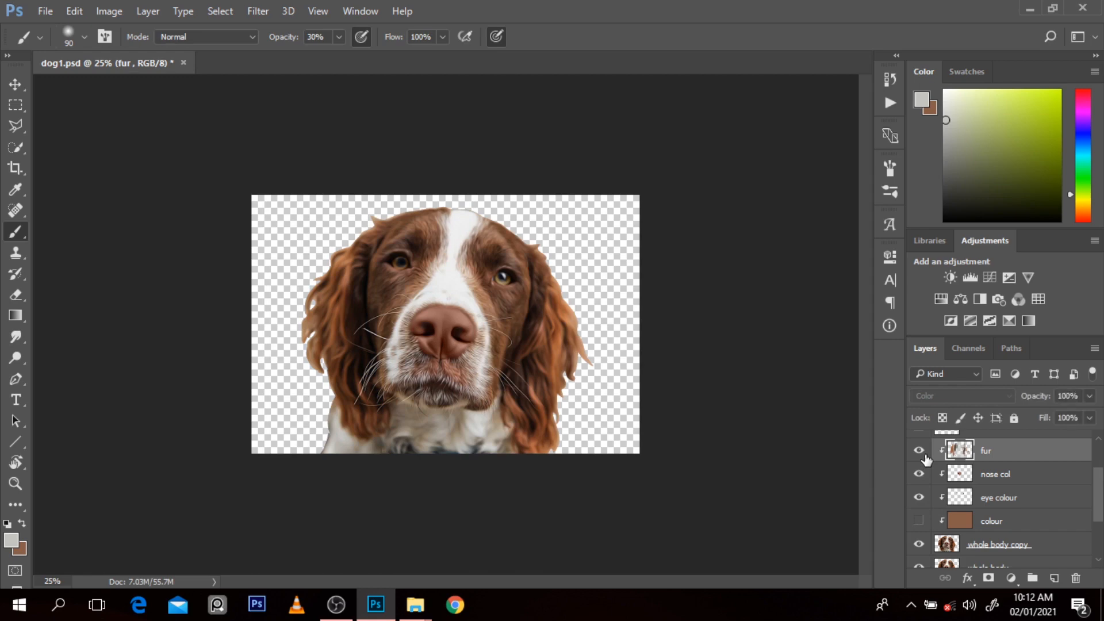
left_click(920, 453)
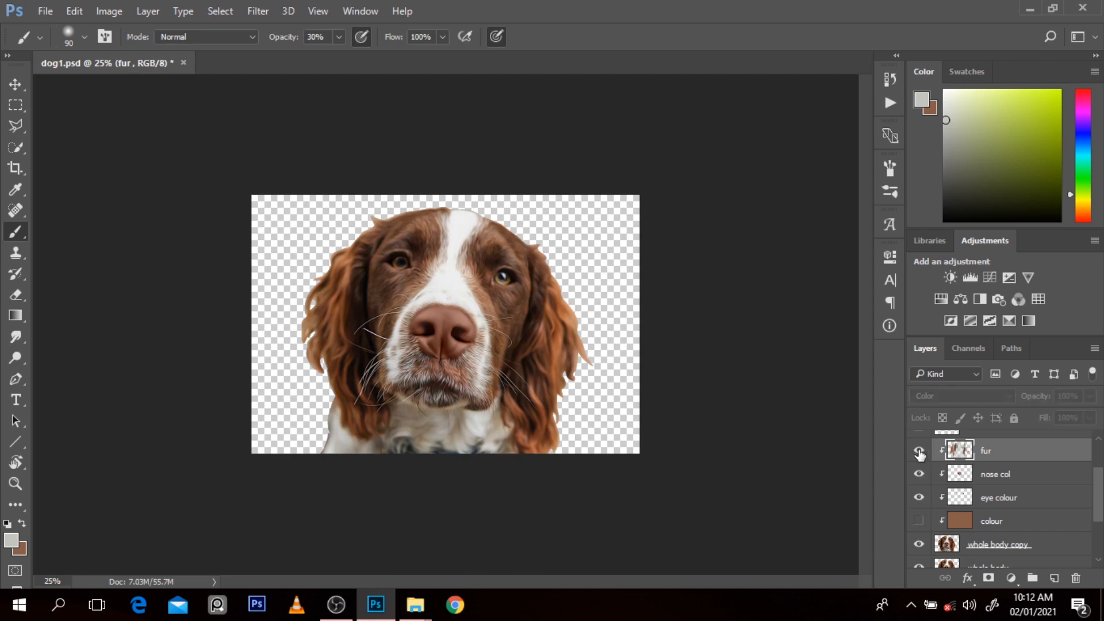
left_click(920, 452)
left_click(919, 520)
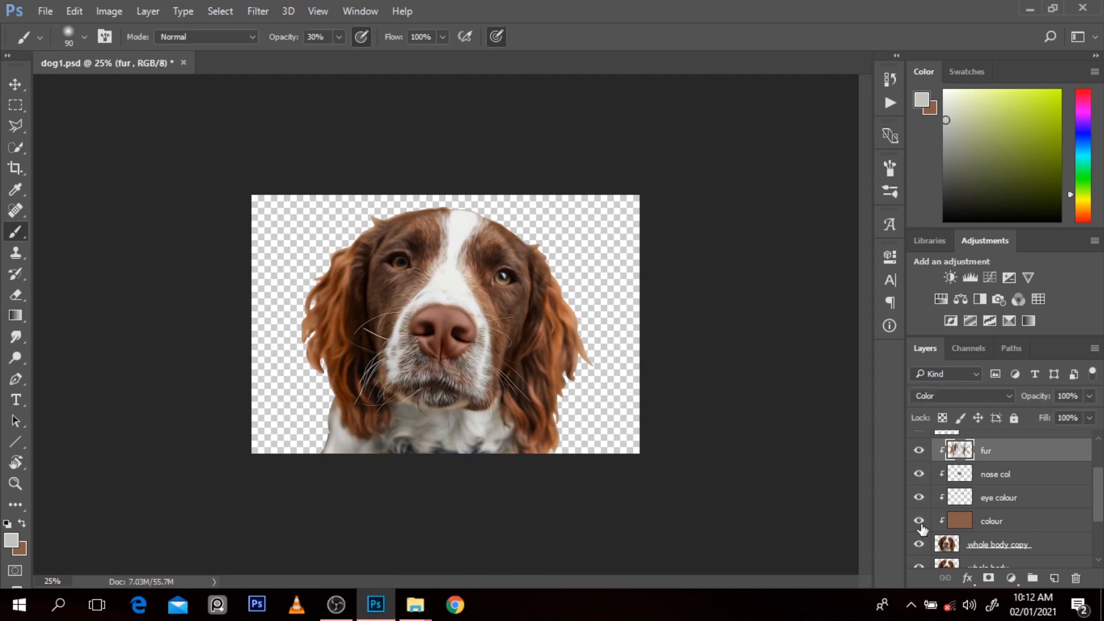
Step: Sample dark brown from the right cheek and tint the chest fur below the chin with an enlarged brush at 30% opacity
left_click(572, 435)
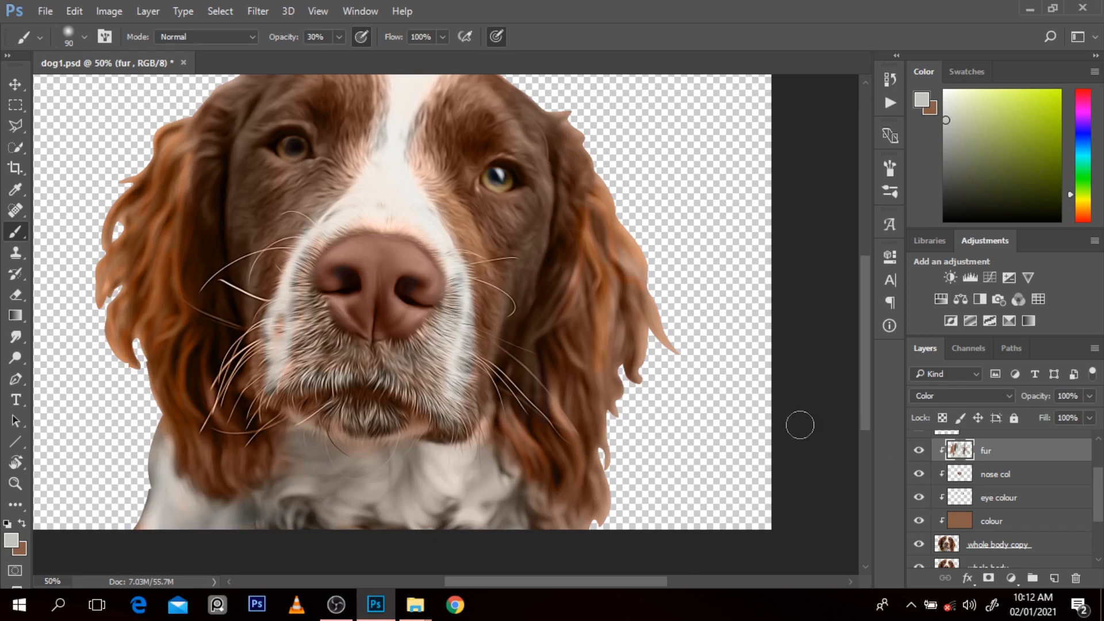
left_click(537, 253, "alt")
key("bracketright")
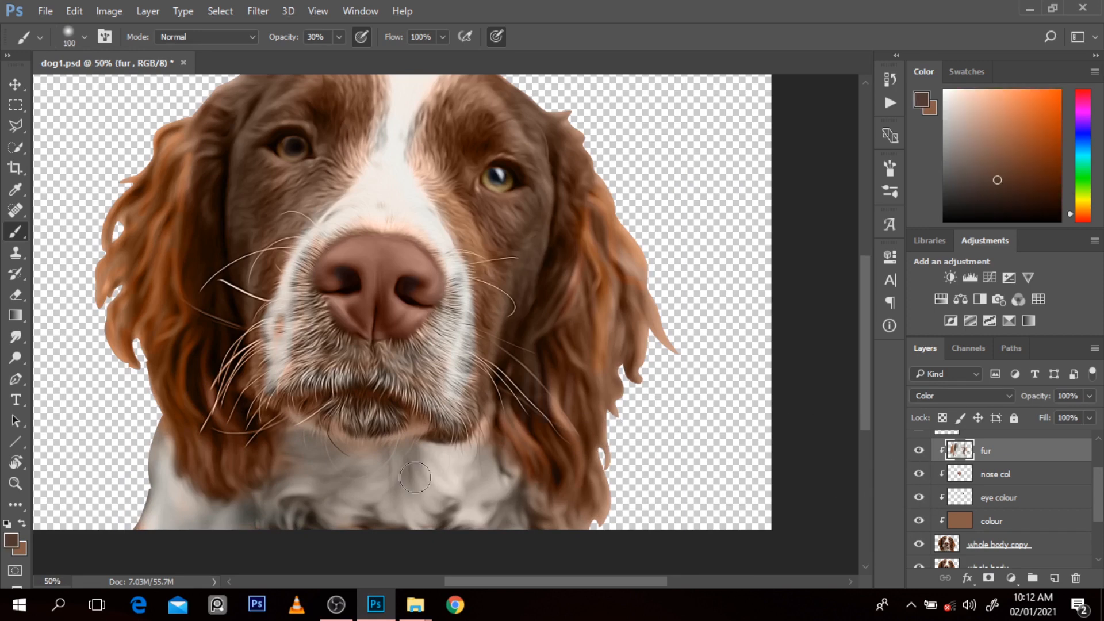
key("bracketright")
key("bracketright")
key("bracketright")
mouse_move(345, 475)
left_mouse_down()
mouse_move(409, 514)
mouse_move(468, 477)
mouse_move(491, 537)
mouse_move(376, 449)
mouse_move(464, 446)
left_mouse_up()
key("bracketleft")
key("bracketleft")
key("bracketleft")
Step: Hide fur and colour to sample the pinkish brown below the nose, show them again, and paint the upper lip at size 50, 60% opacity
left_click(919, 452)
left_click(919, 452)
left_click(920, 452)
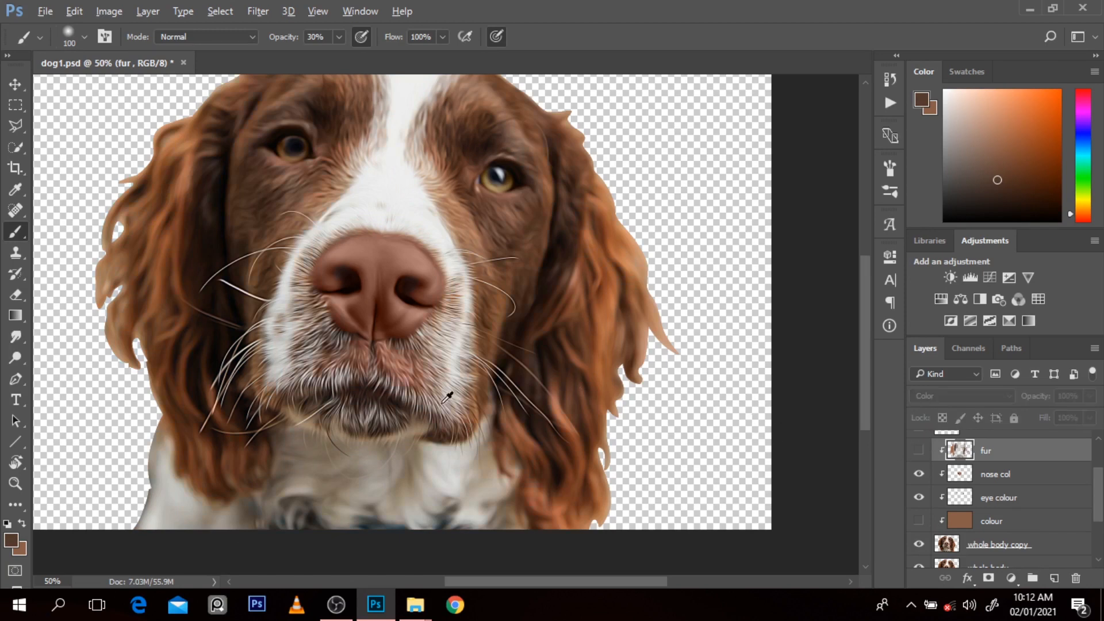
left_click(394, 361, "alt")
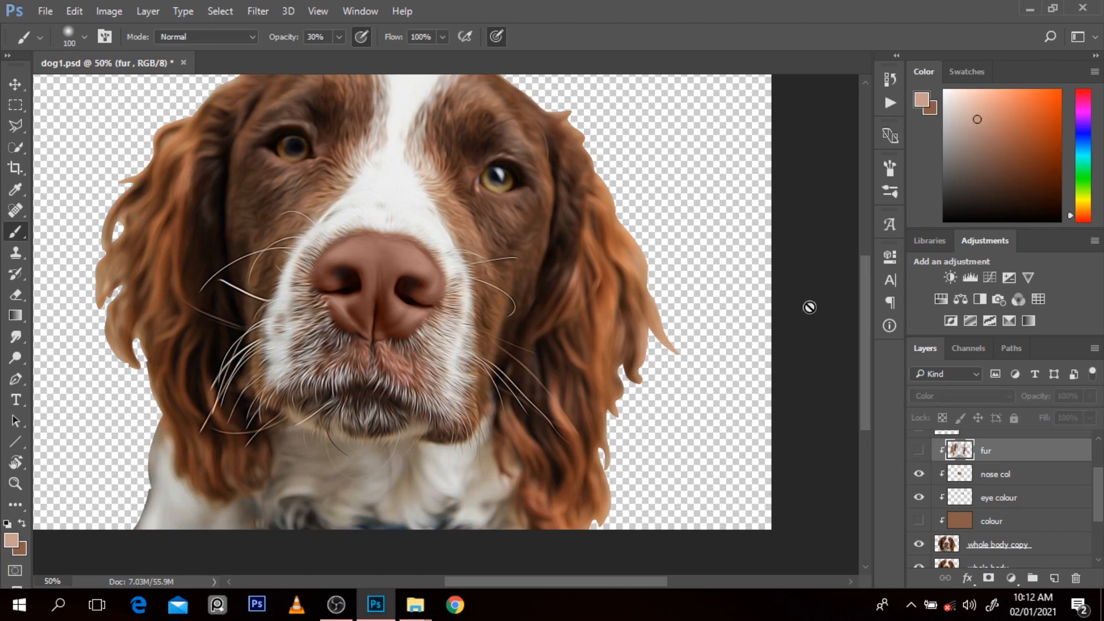
left_click(391, 350, "alt")
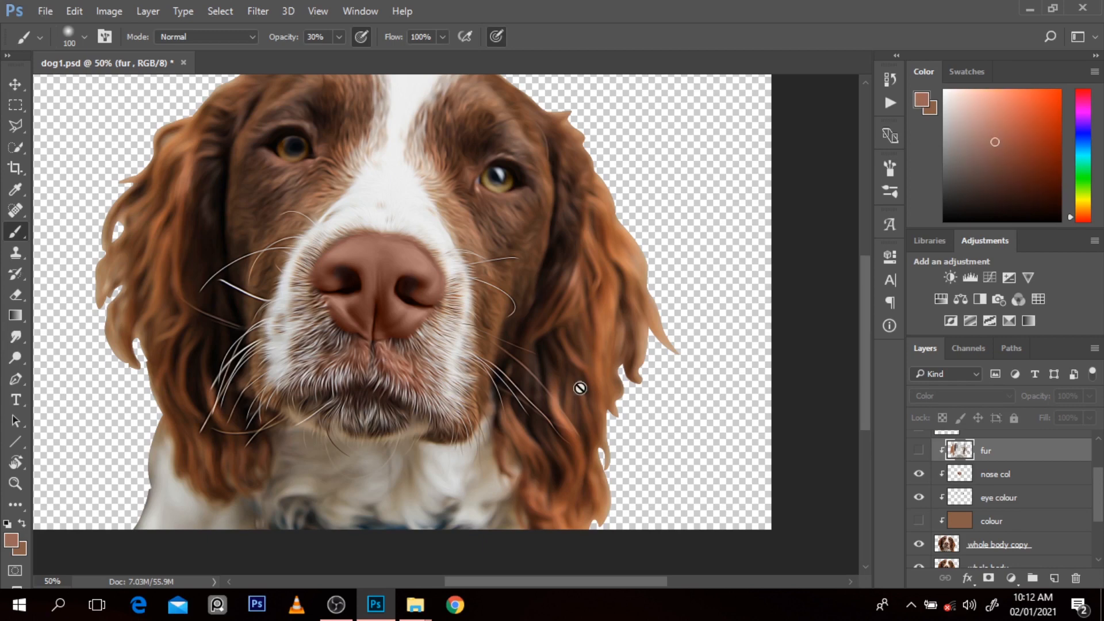
left_click(919, 451)
key("bracketleft")
key("bracketleft")
key("bracketleft")
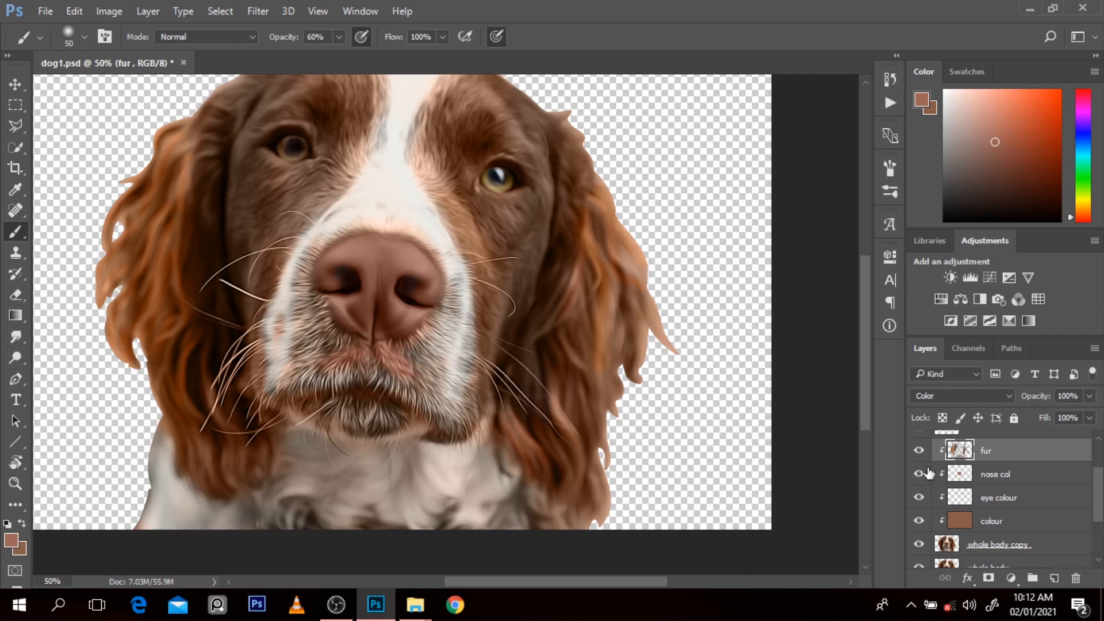
Step: Toggle the fur and colour layers to check the pink tint on the upper lip
left_click(920, 451)
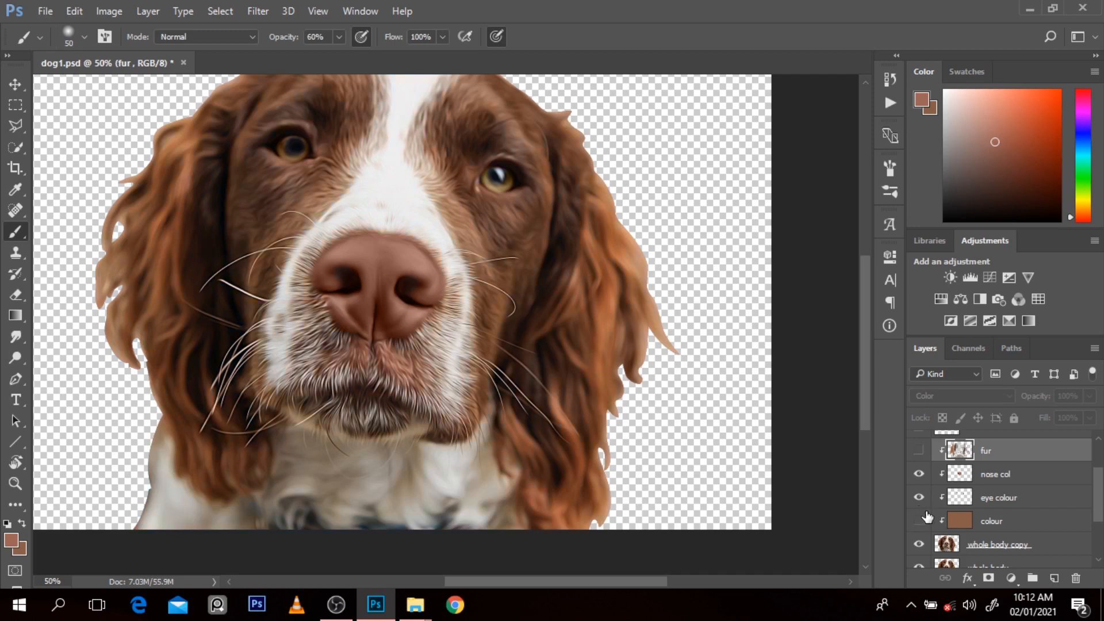
left_click(919, 521)
left_click(919, 451)
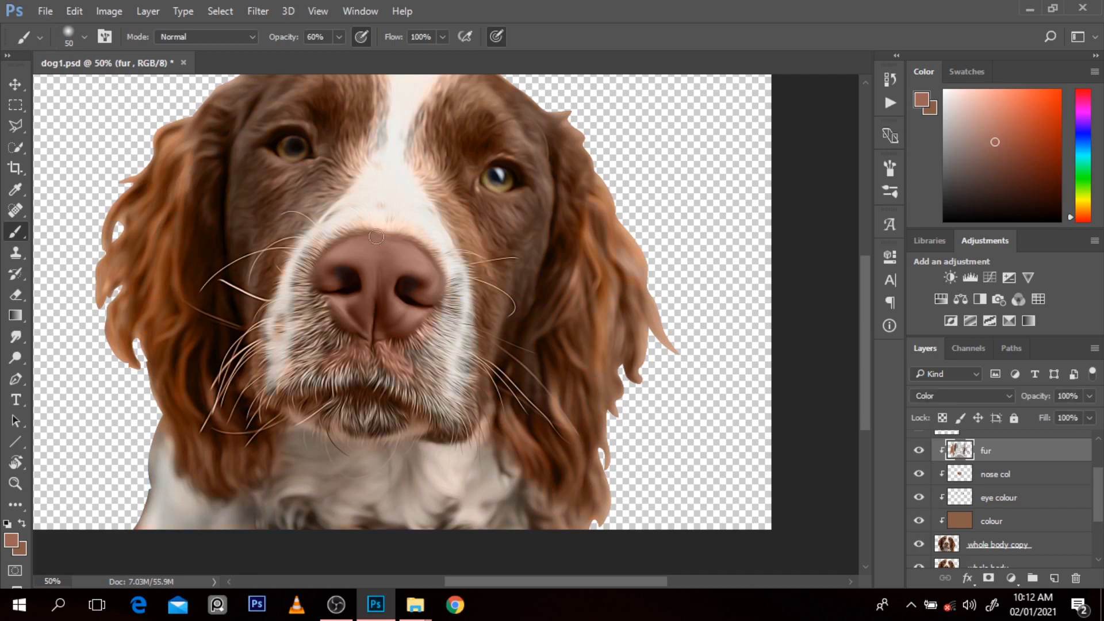
left_click(919, 451)
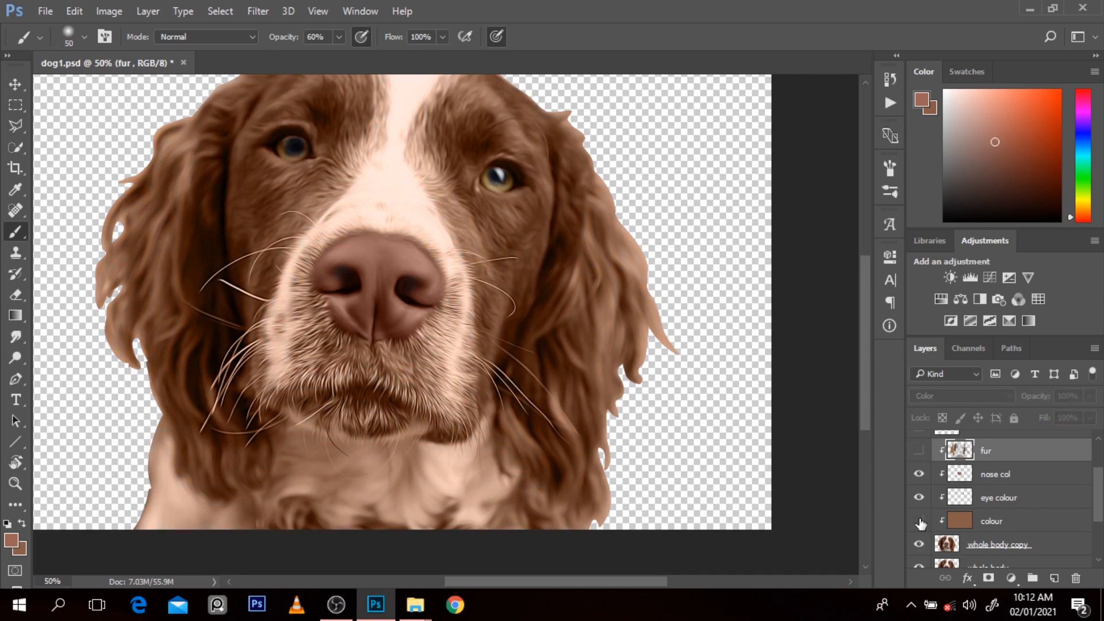
left_click(919, 451)
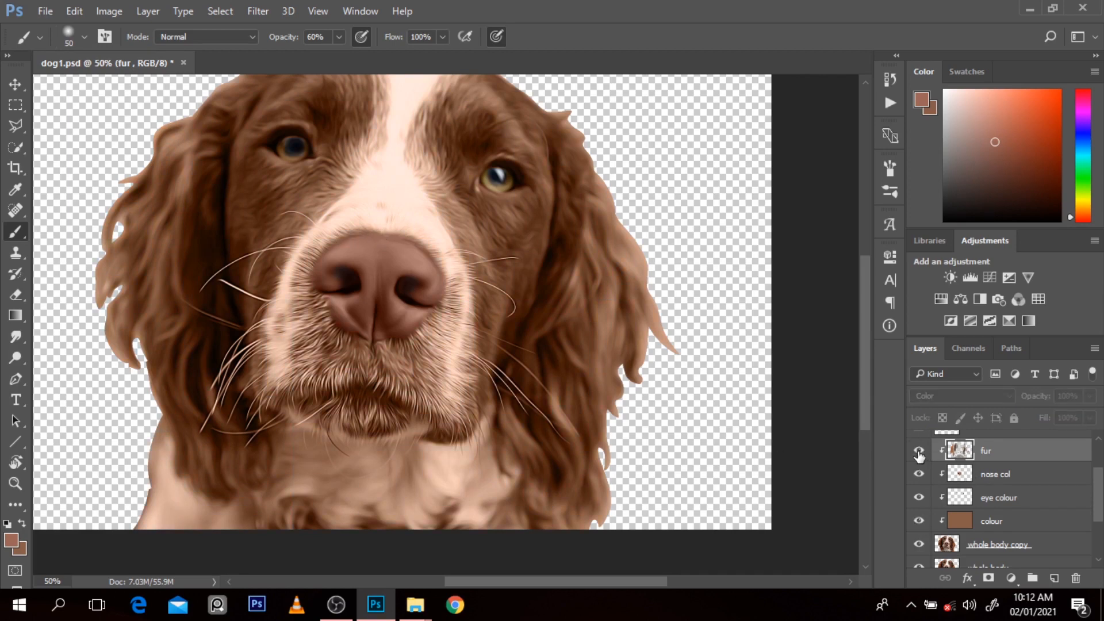
Step: Pick the recent light grey swatch and tint the white muzzle fur with the brush enlarged to 125 at 20% opacity
left_click(411, 216, "alt")
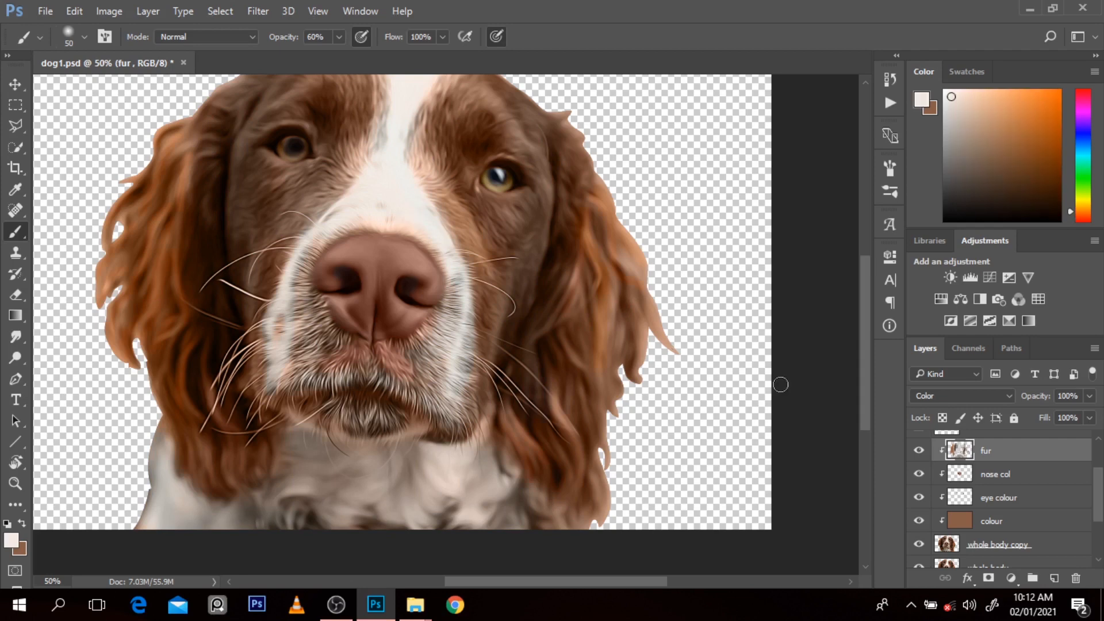
left_click(957, 71)
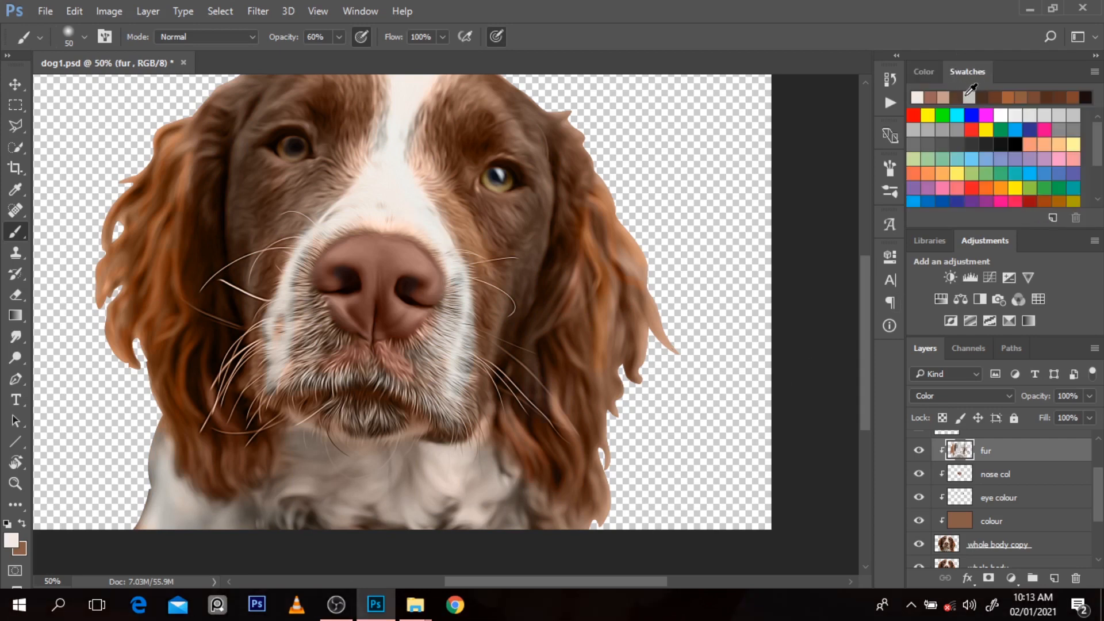
left_click(933, 72)
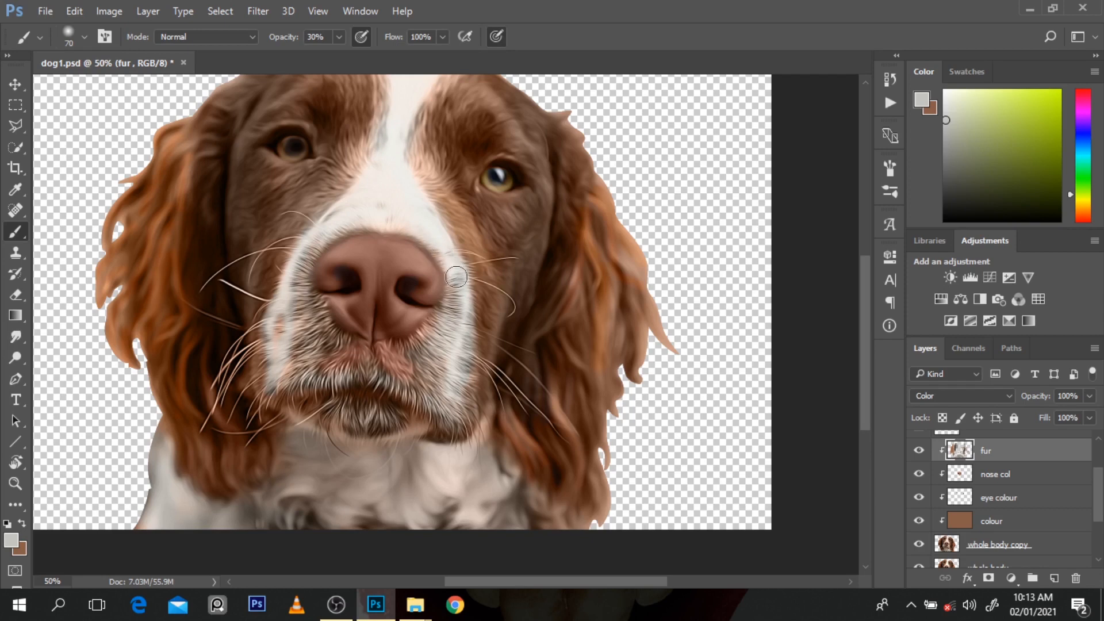
key("bracketright")
key("bracketright")
key("bracketright")
key("bracketright")
left_click_drag(868, 416, 864, 374)
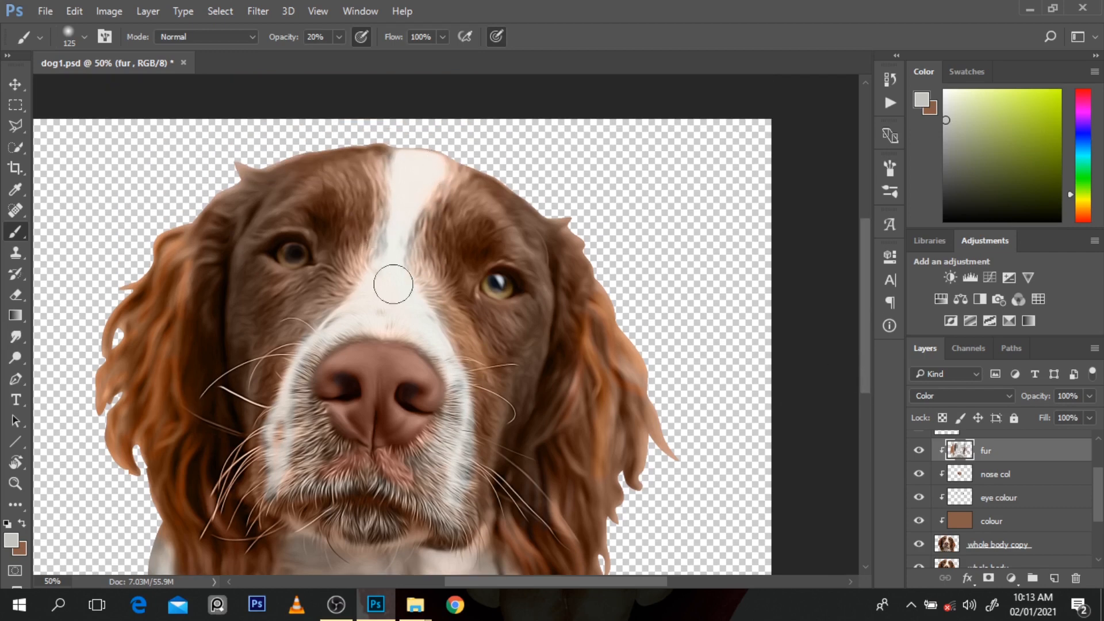
Step: Compare the whole painted dog with the original by toggling the whole body copy and fur layers
left_click(433, 231, "alt")
left_click(434, 231, "alt")
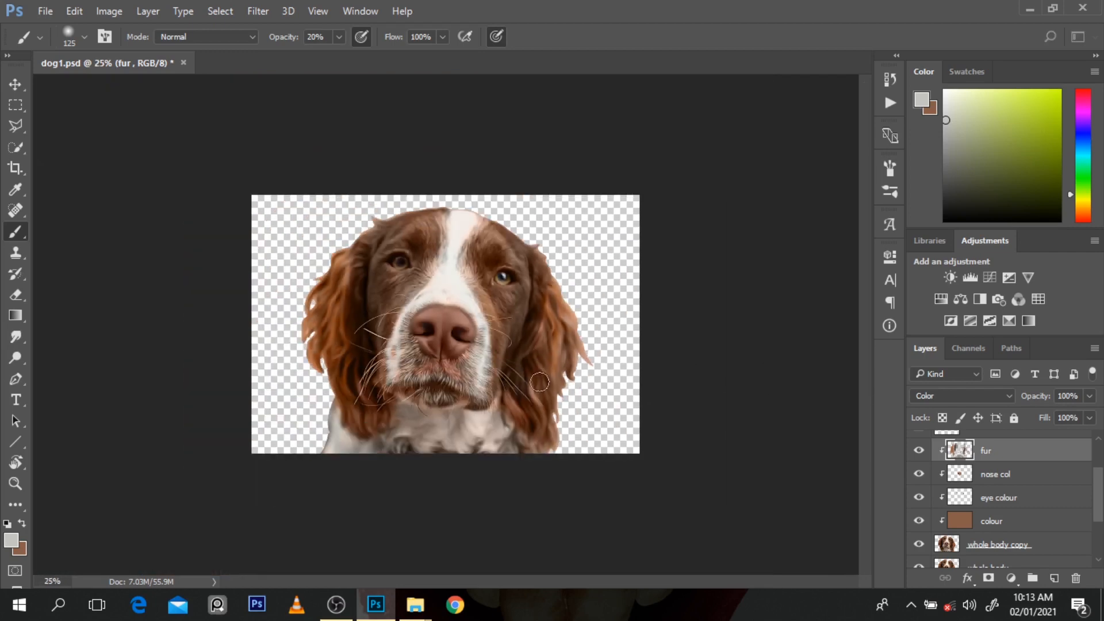
left_click(464, 370, "ctrl")
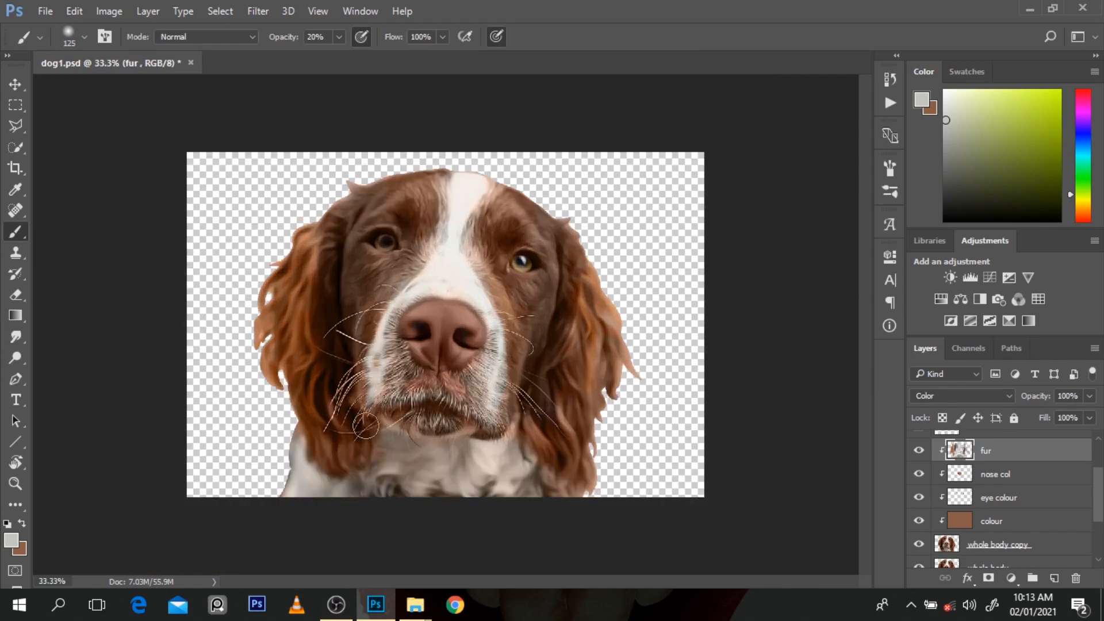
left_click(919, 545)
left_click(919, 545)
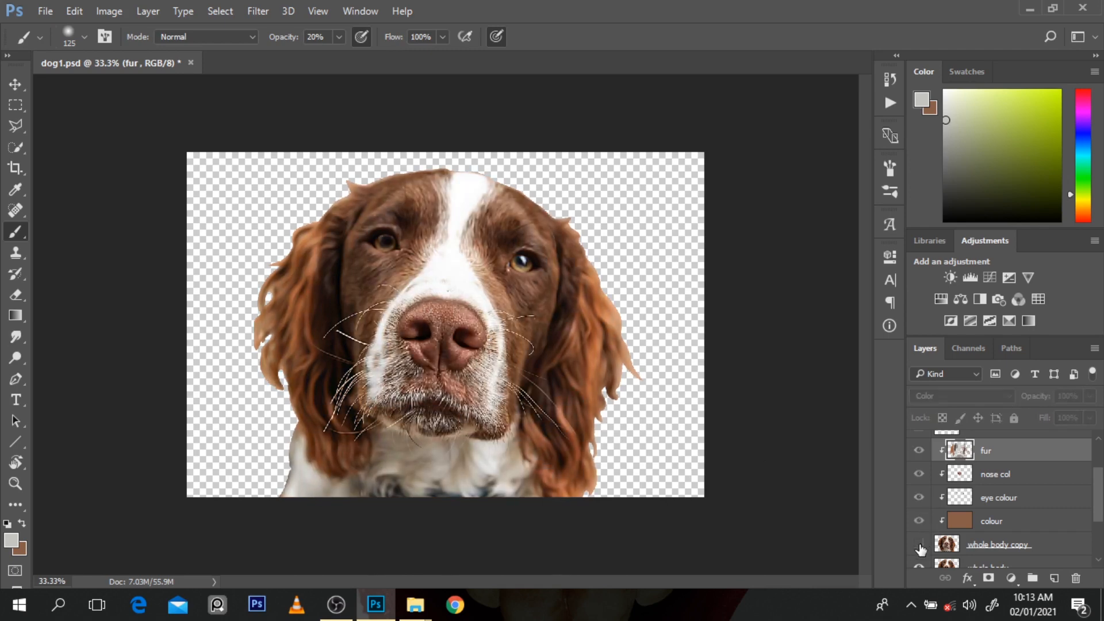
left_click(502, 307, "ctrl")
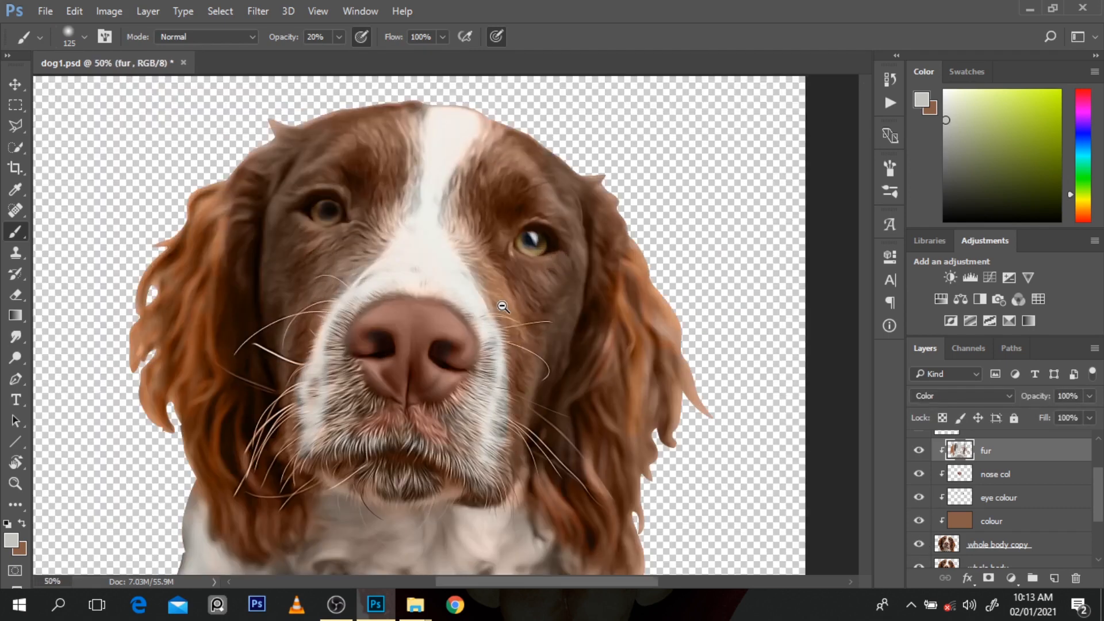
key("ctrl+minus")
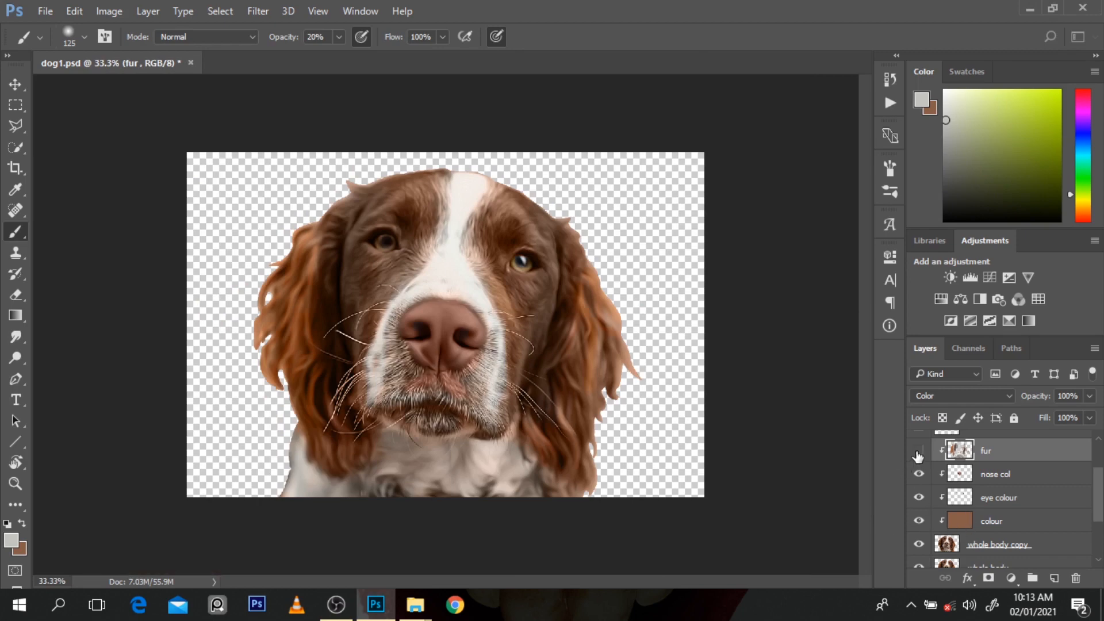
left_click(919, 451)
key("ctrl+plus")
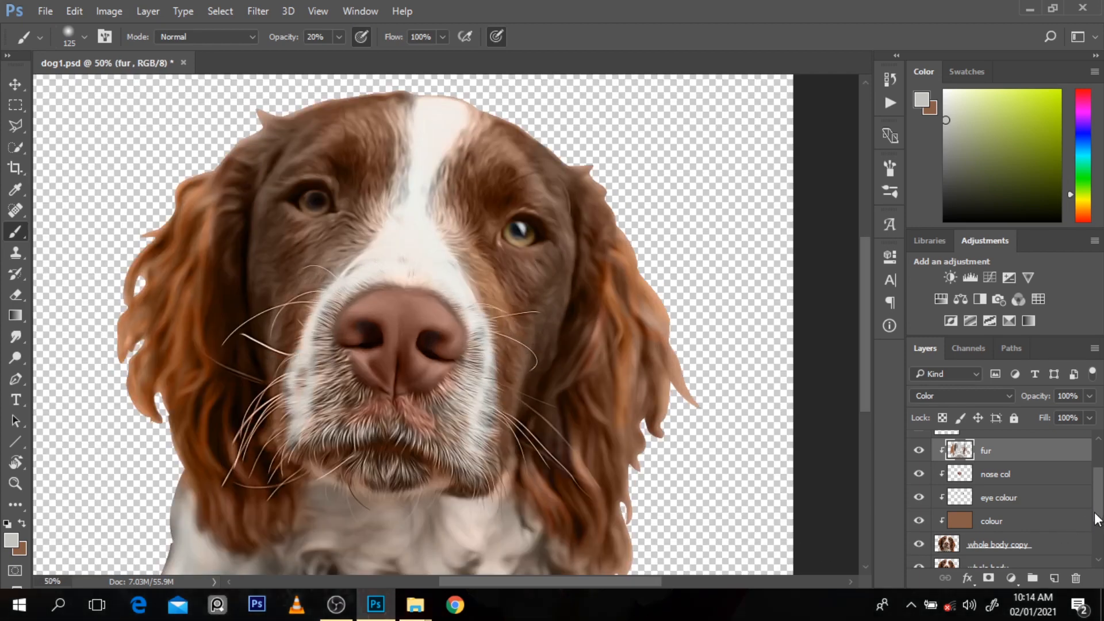
Step: Repeatedly toggle the whole body copy layer to examine how the painted fur colours differ from the photo up close
scroll(1100, 530, "down", 1)
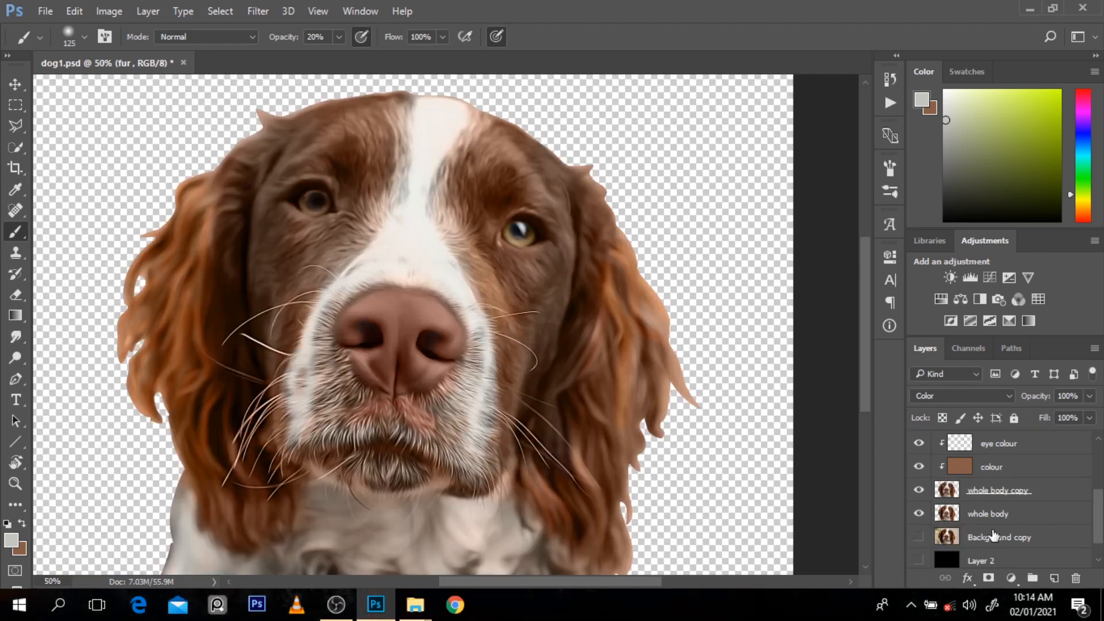
left_click(920, 493)
left_click(920, 493)
left_click(920, 492)
left_click(920, 492)
left_click(920, 493)
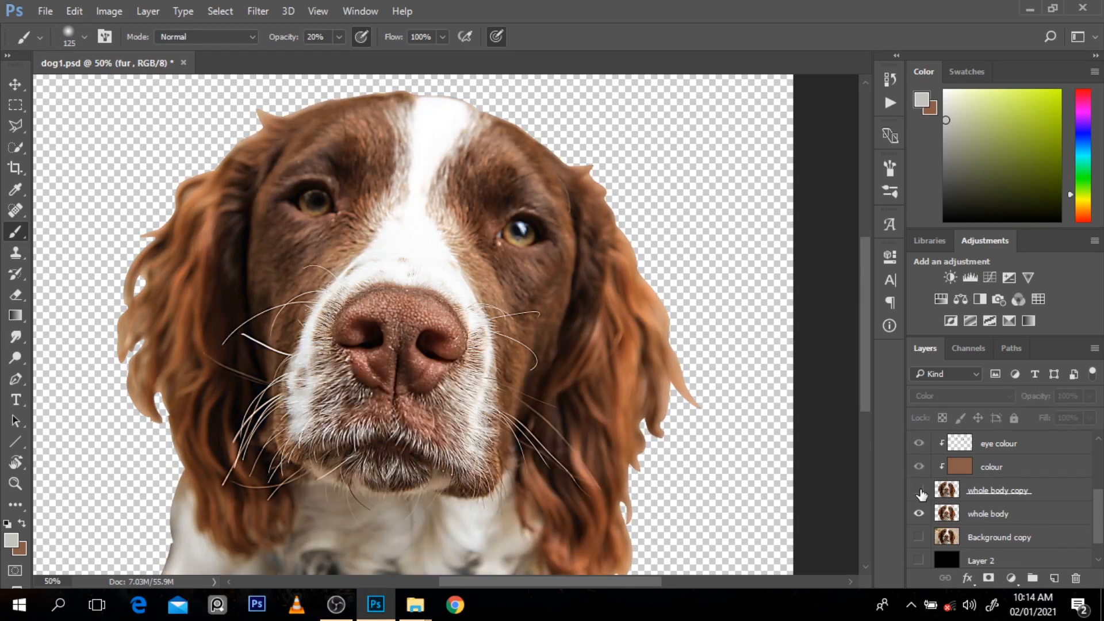
left_click(920, 492)
left_click(920, 492)
left_click(919, 492)
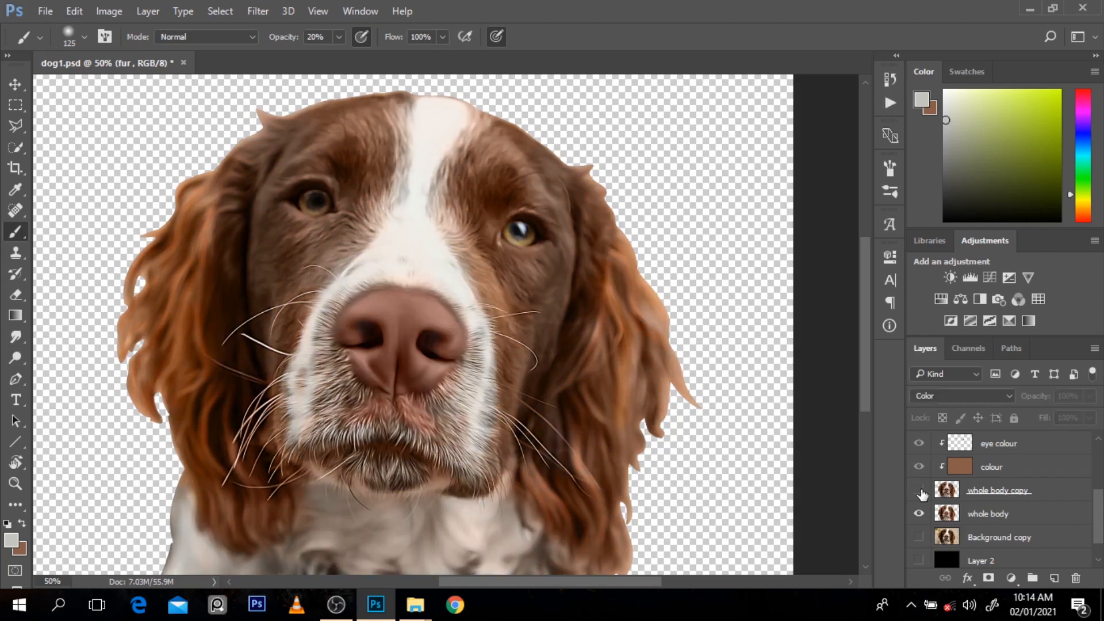
Step: Hide whole body copy to sample brown beside the left eye, show it again, lighten the brown, and tint the right-eye fur at size 100, 20% opacity
left_click(919, 492)
left_click(363, 209, "alt")
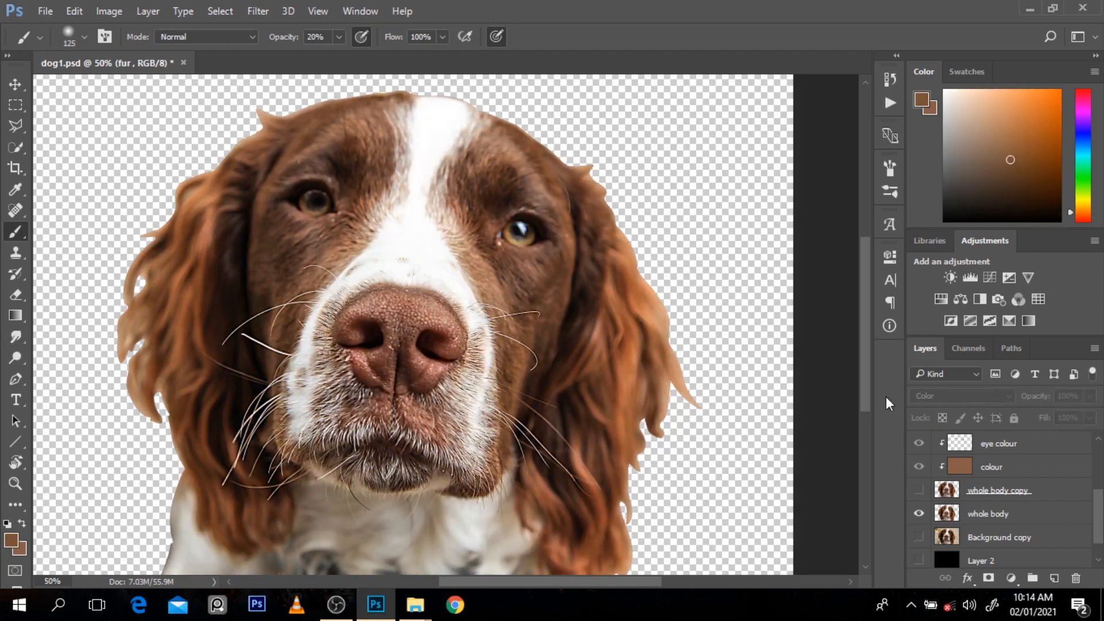
left_click(920, 490)
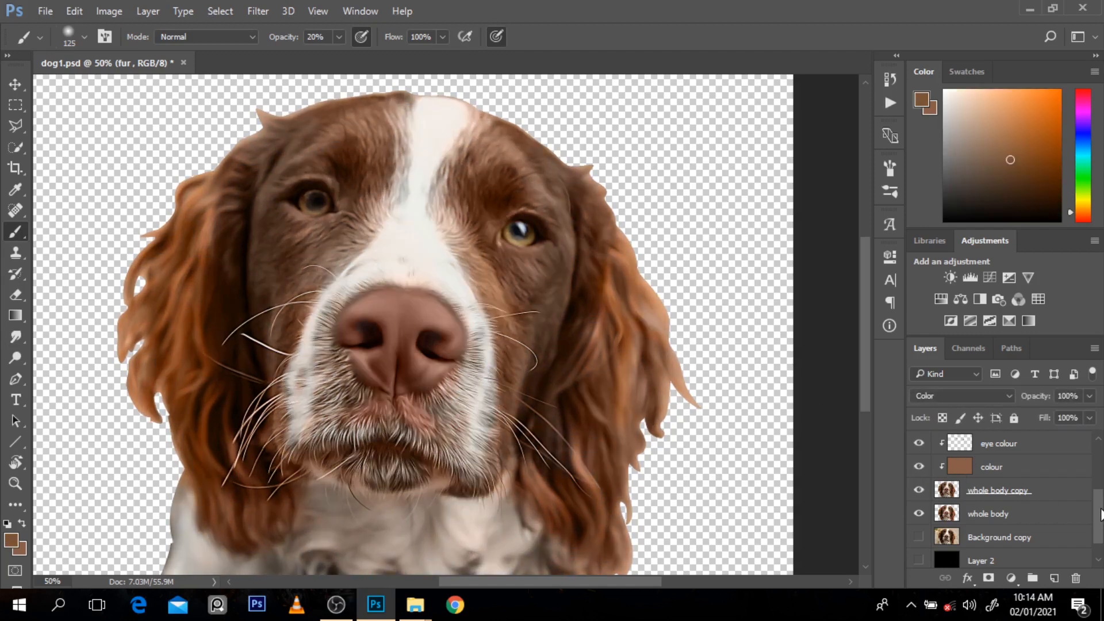
scroll(1101, 514, "up", 3)
key("bracketleft")
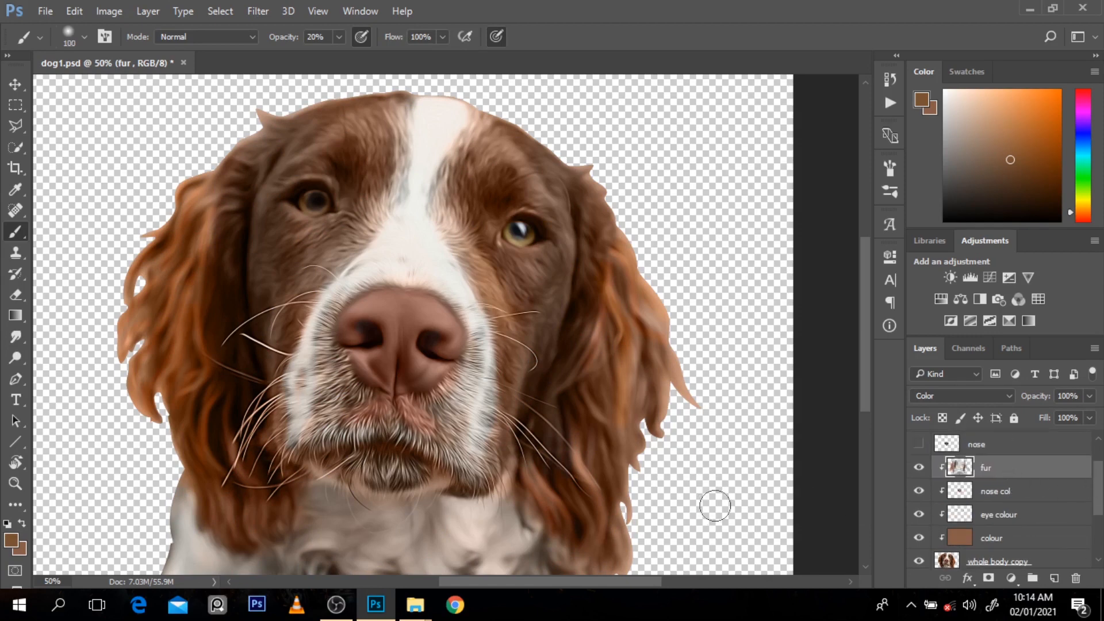
key("bracketleft")
key("bracketleft")
key("bracketleft")
key("bracketleft")
left_click(1011, 134)
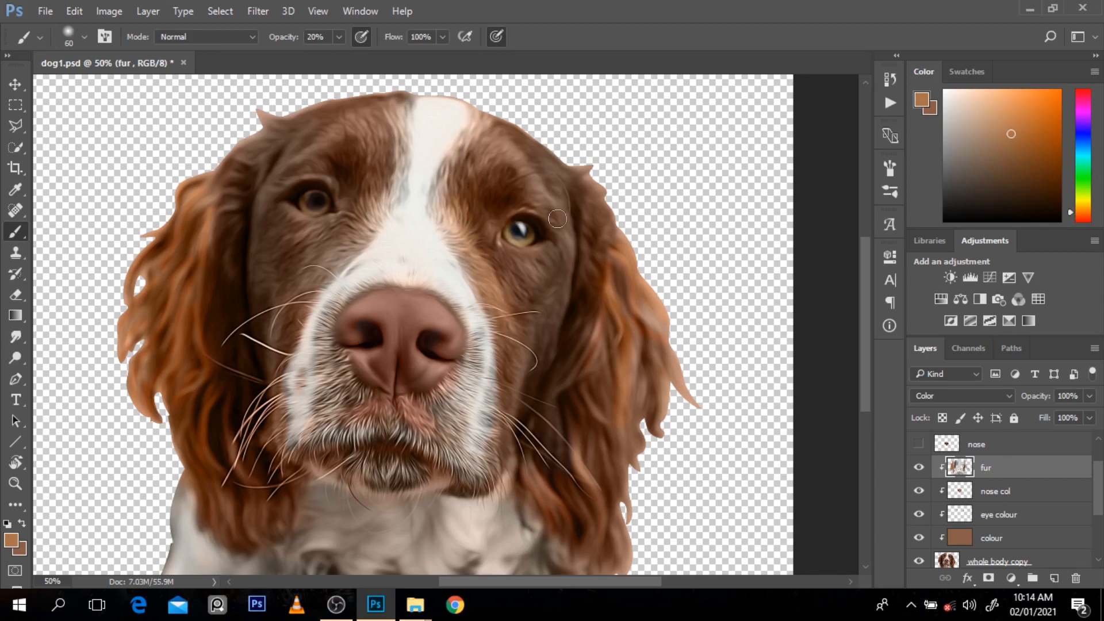
key("bracketright")
key("bracketright")
key("bracketright")
Step: Add a new layer clipped above fur and set its blend mode to Soft Light
left_click(1055, 578)
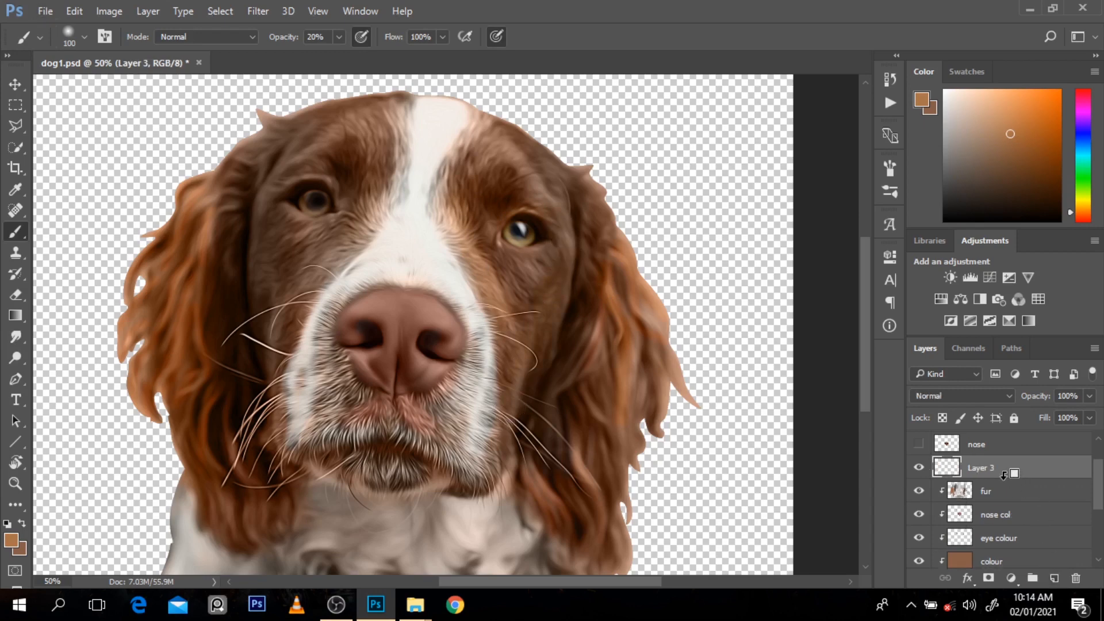
left_click(997, 454, "alt")
left_click(965, 398)
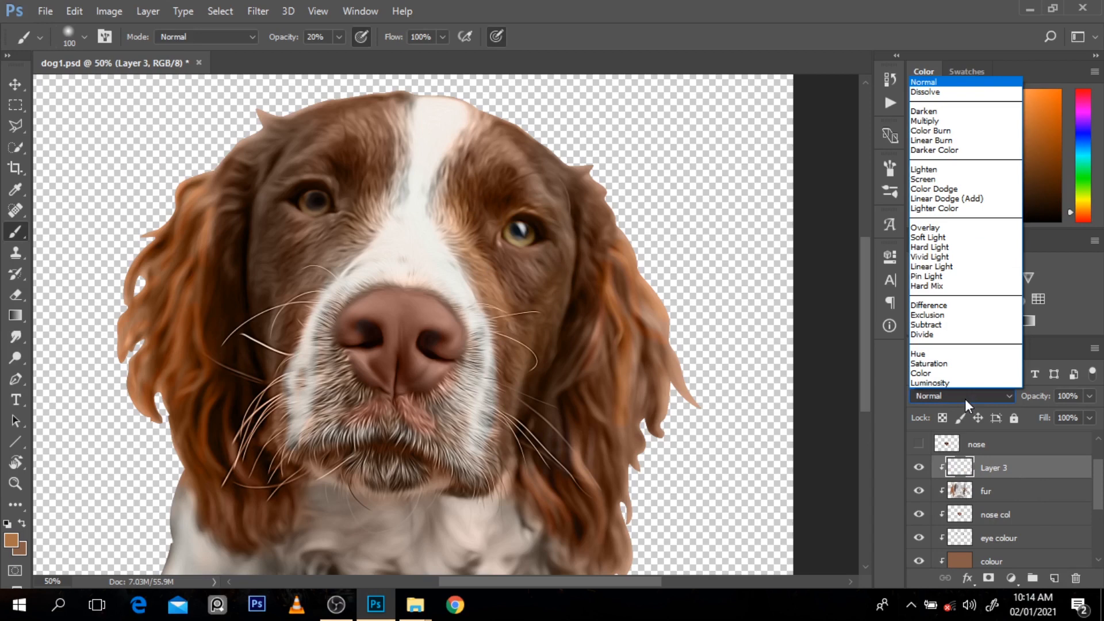
left_click(943, 238)
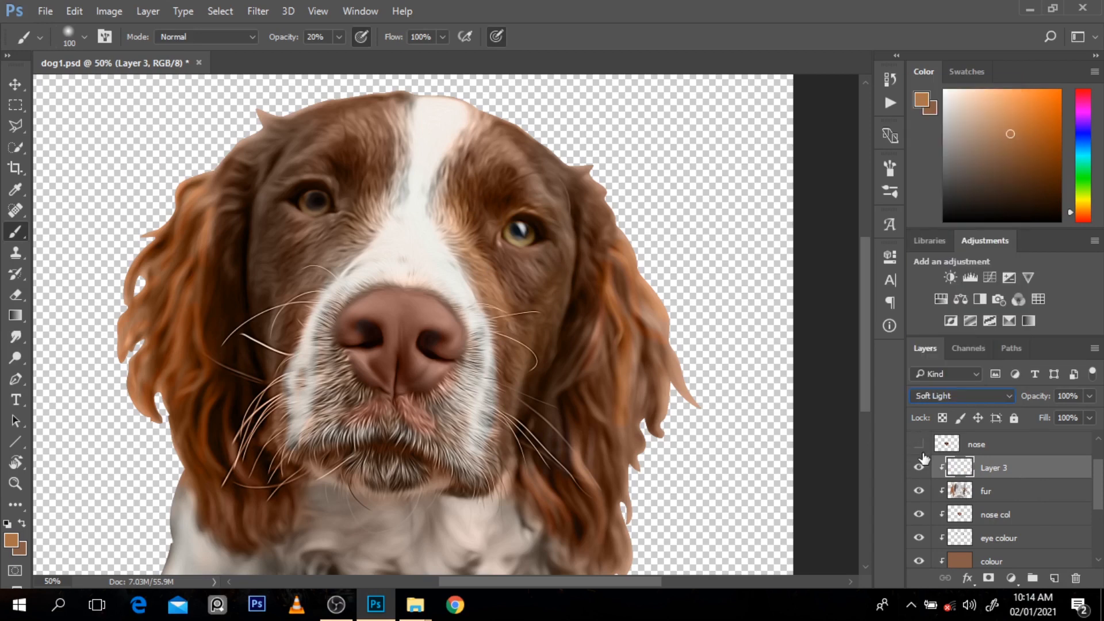
Step: Sample dark brown from the left cheek and deepen the shadows along both cheeks and inner ears at size 200, 20% opacity
key("bracketright")
key("bracketright")
key("bracketright")
key("bracketright")
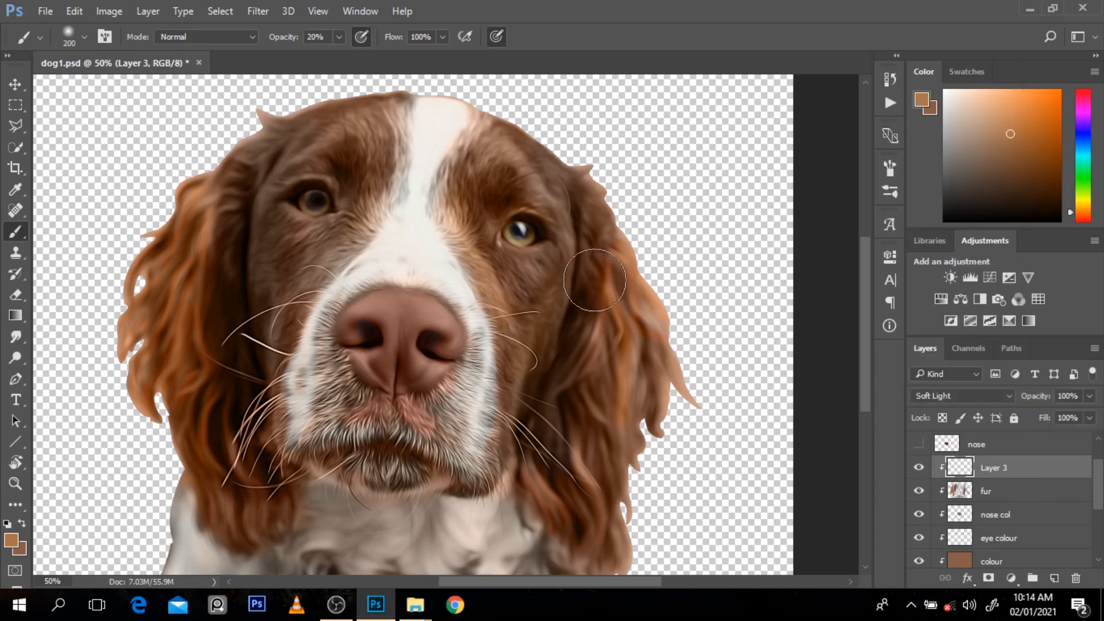
left_click(273, 224, "alt")
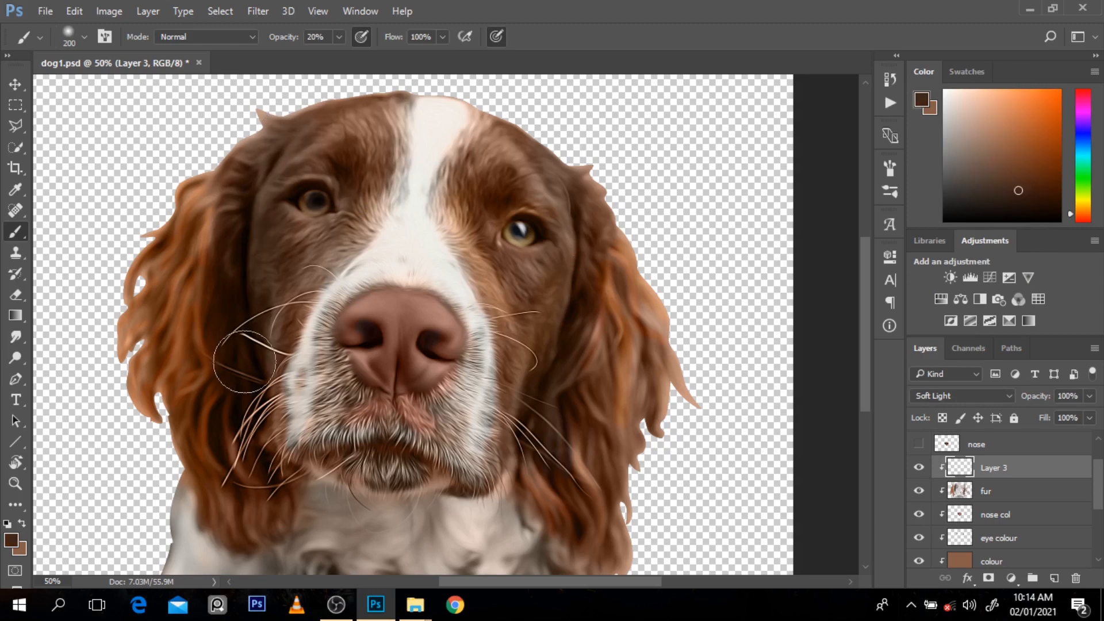
left_click_drag(244, 362, 250, 389)
left_click_drag(276, 154, 283, 362)
left_click_drag(555, 199, 517, 435)
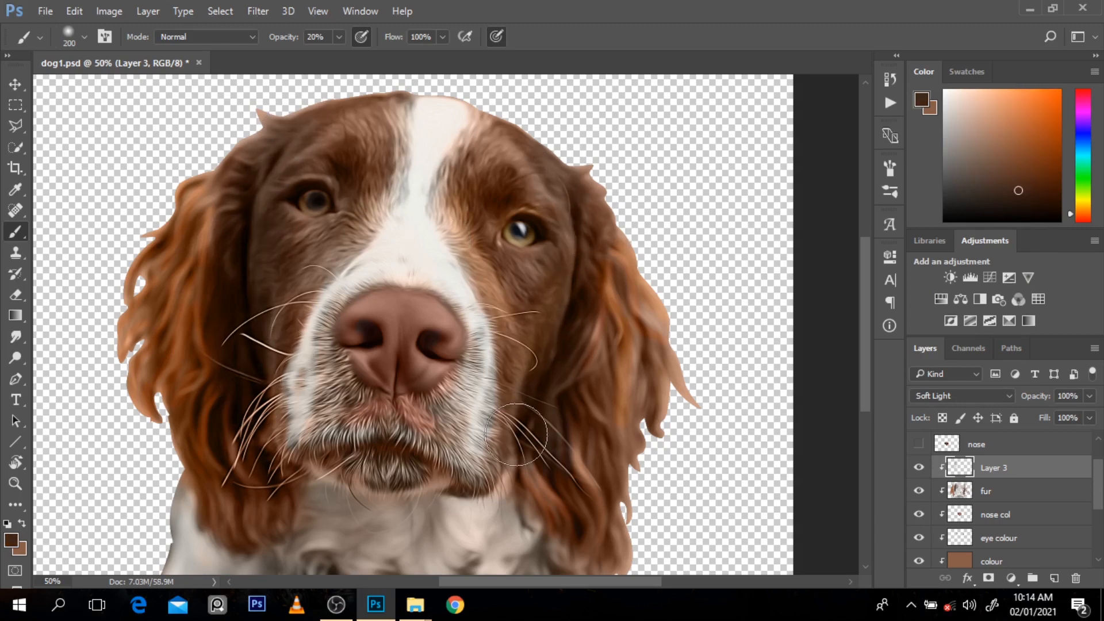
left_click_drag(581, 229, 541, 388)
Step: Sample brown beside the right eye, lighten it, and brush warm highlights over the face and ears, then the chest at 30% opacity
left_click(474, 220, "alt")
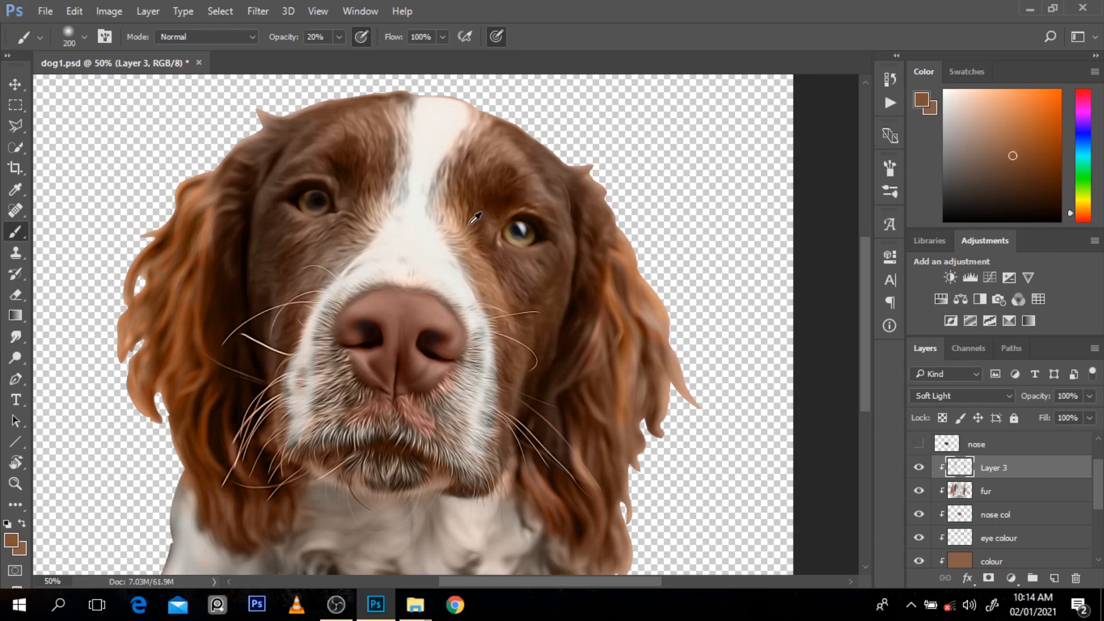
left_click(1014, 133)
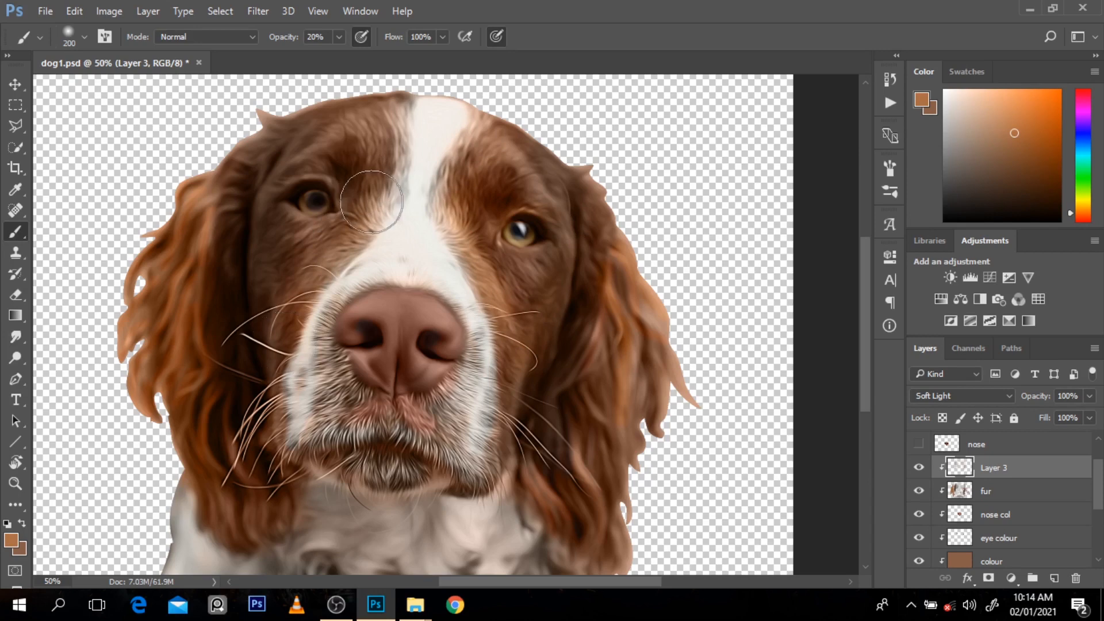
mouse_move(257, 142)
left_mouse_down()
mouse_move(231, 168)
mouse_move(185, 359)
left_mouse_up()
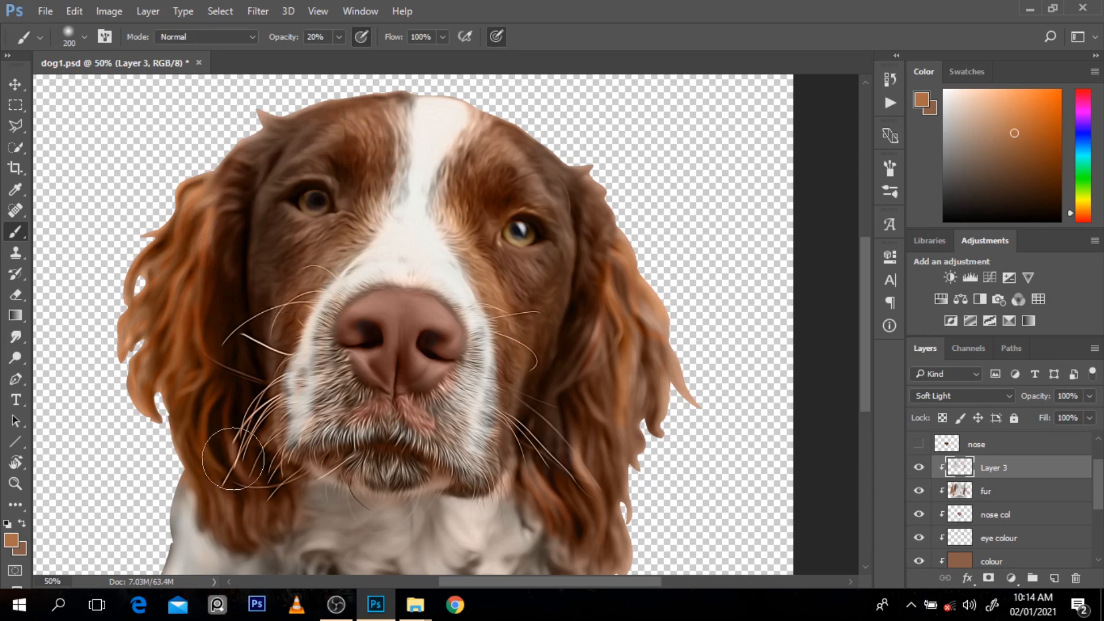
mouse_move(582, 173)
left_mouse_down()
mouse_move(588, 317)
mouse_move(583, 229)
mouse_move(561, 383)
mouse_move(563, 257)
mouse_move(661, 357)
mouse_move(632, 494)
mouse_move(634, 398)
left_mouse_up()
key("3")
left_click_drag(865, 357, 865, 403)
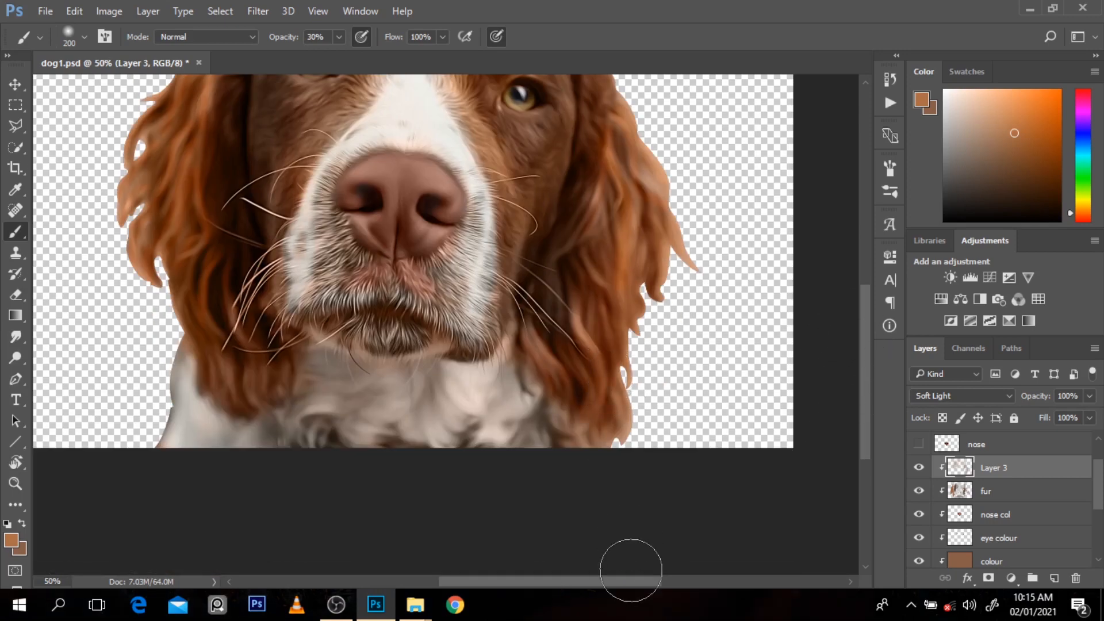
mouse_move(485, 422)
left_mouse_down()
mouse_move(405, 433)
mouse_move(283, 395)
left_mouse_up()
Step: View the whole dog and toggle Layer 3 on and off to check the Soft Light shading
key("ctrl+minus")
key("alt+space")
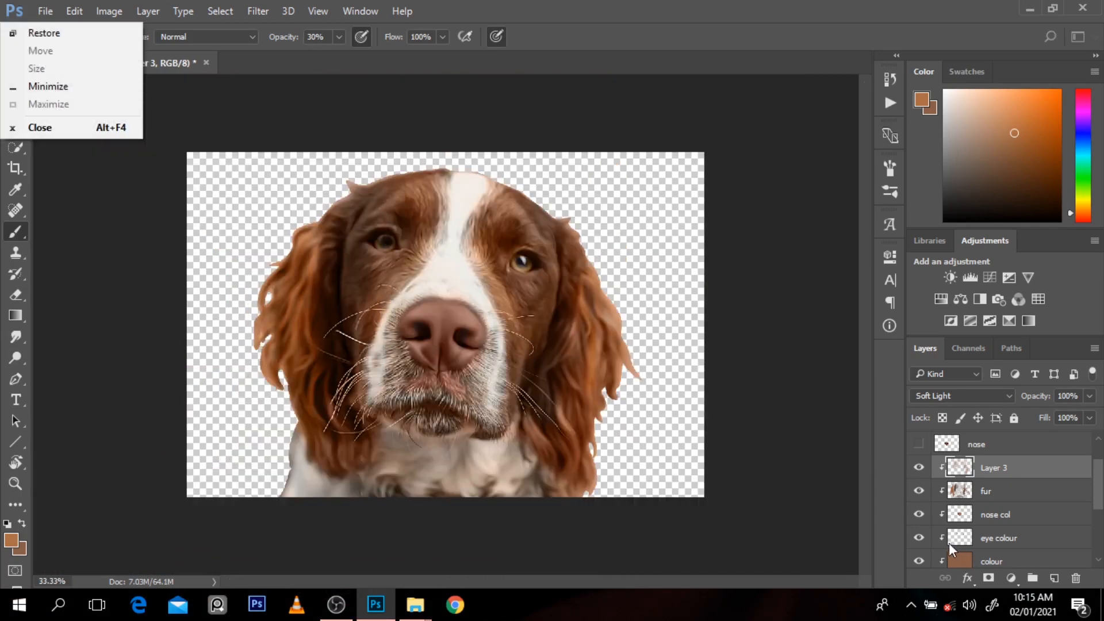
left_click(916, 467)
left_click(916, 468)
left_click(916, 468)
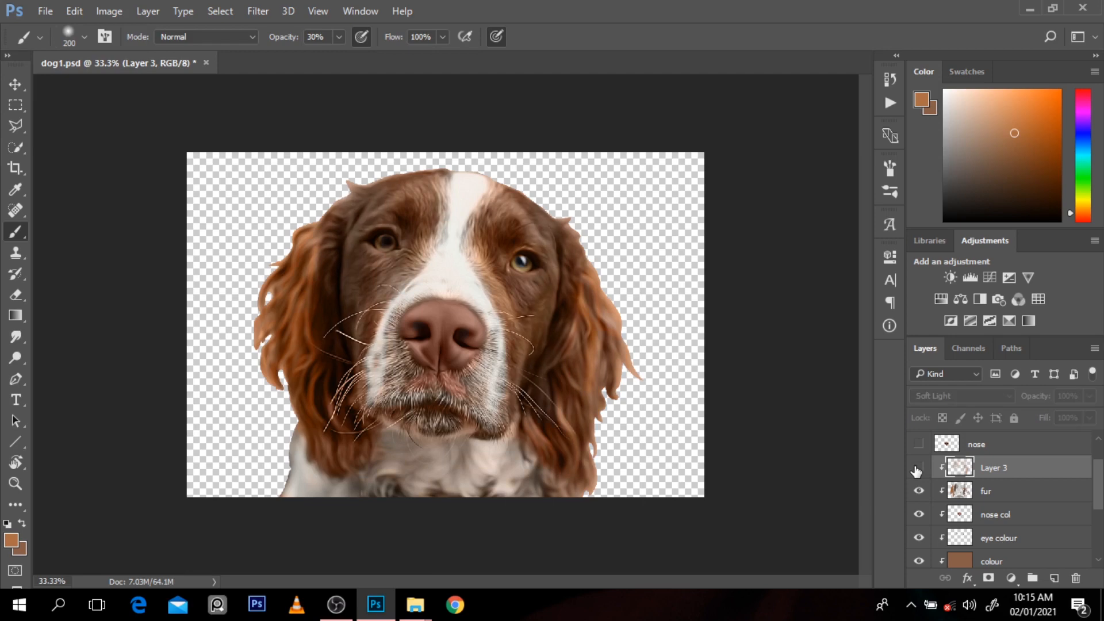
left_click(917, 469)
left_click(916, 468)
left_click(916, 469)
left_click(916, 469)
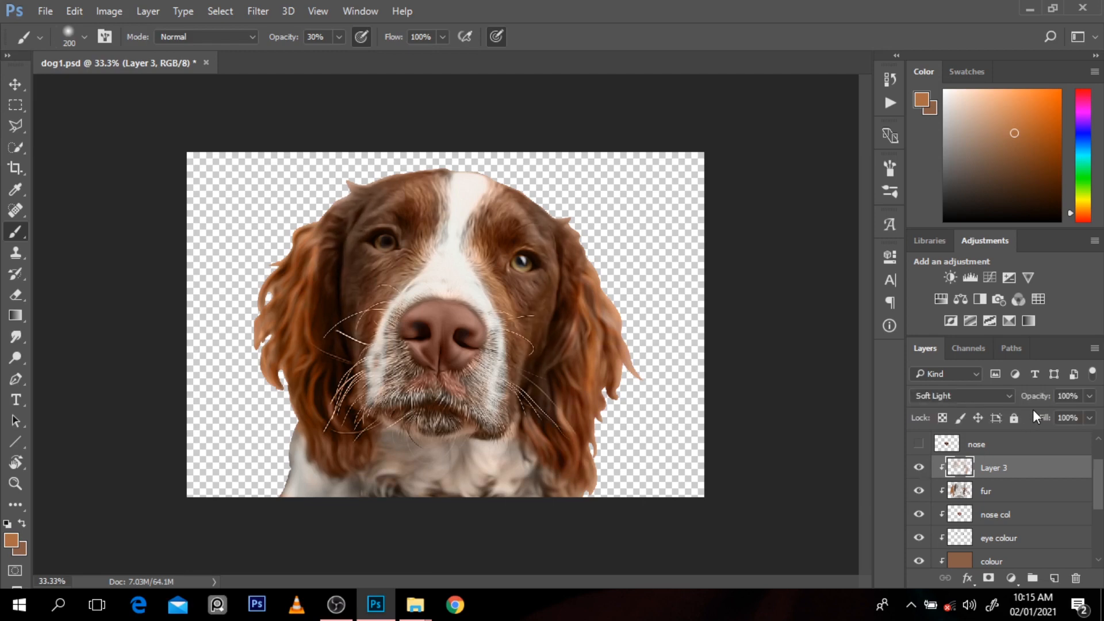
Step: Lower Layer 3's opacity to 53% and add another new layer clipped above it
left_click_drag(1037, 397, 1006, 393)
left_click(1054, 578)
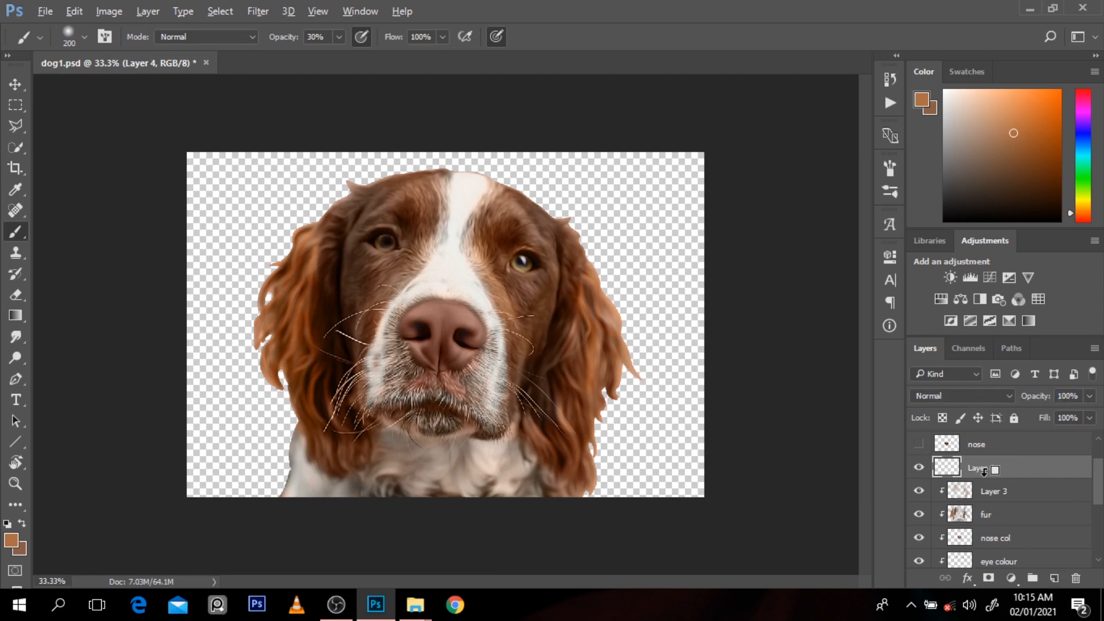
left_click(985, 470, "alt")
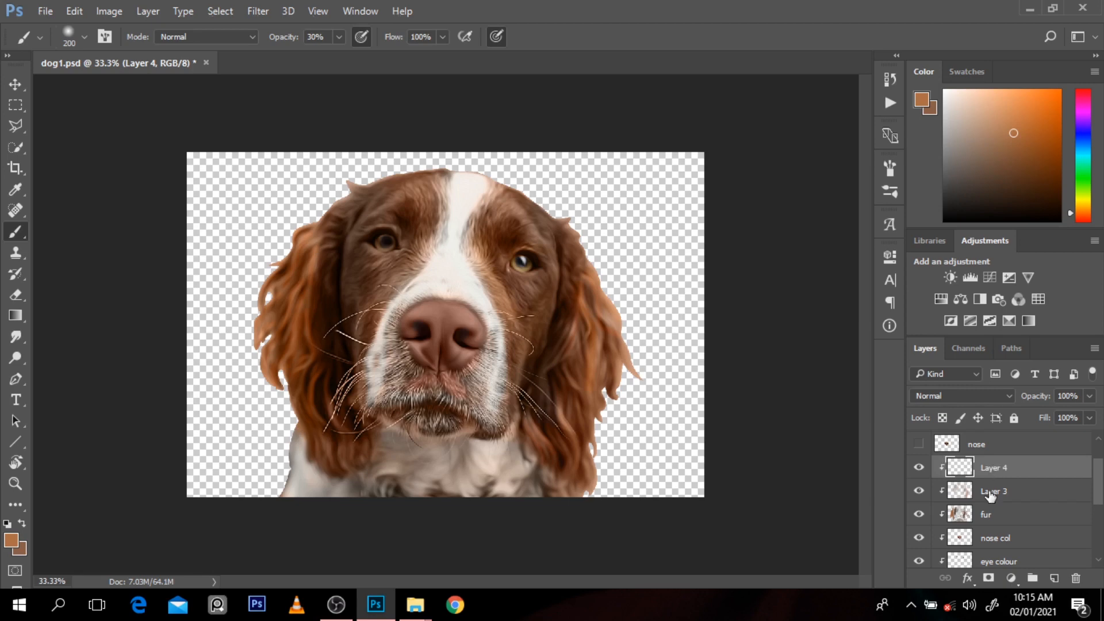
Step: Rename Layer 3 as "soft light" and Layer 4 as "overlay"
double_click(990, 490)
type("soft light")
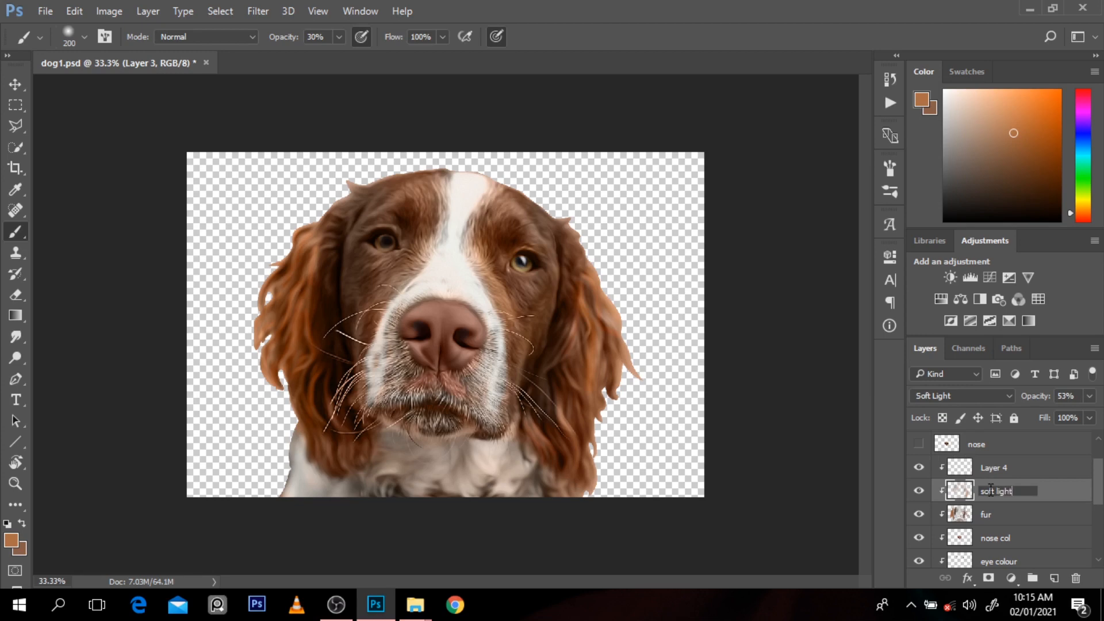
double_click(994, 467)
type("overlay")
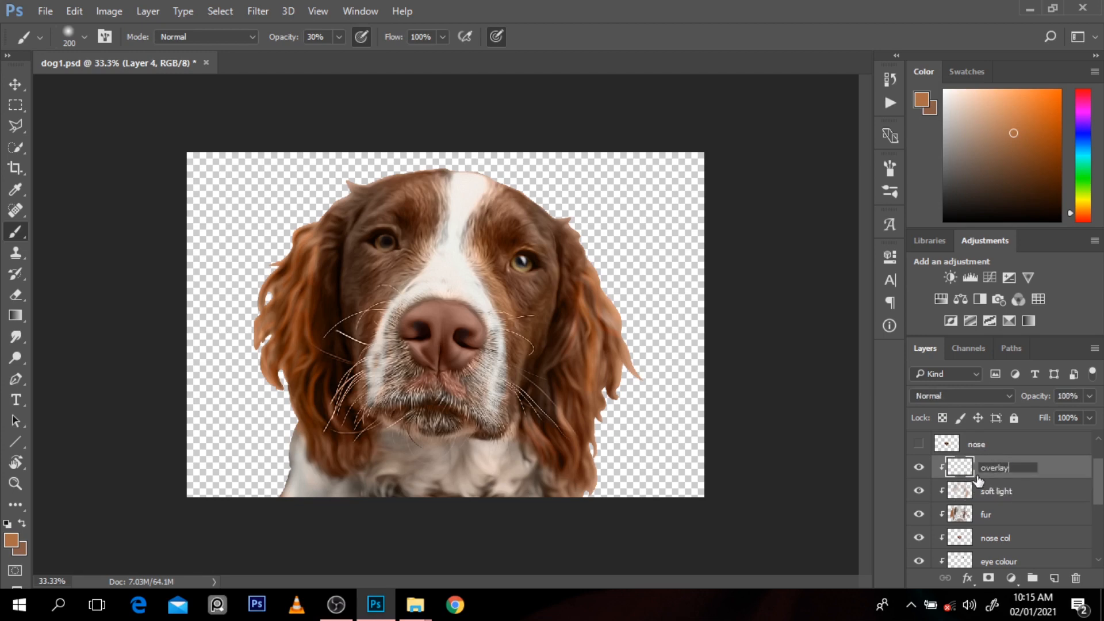
key("Return")
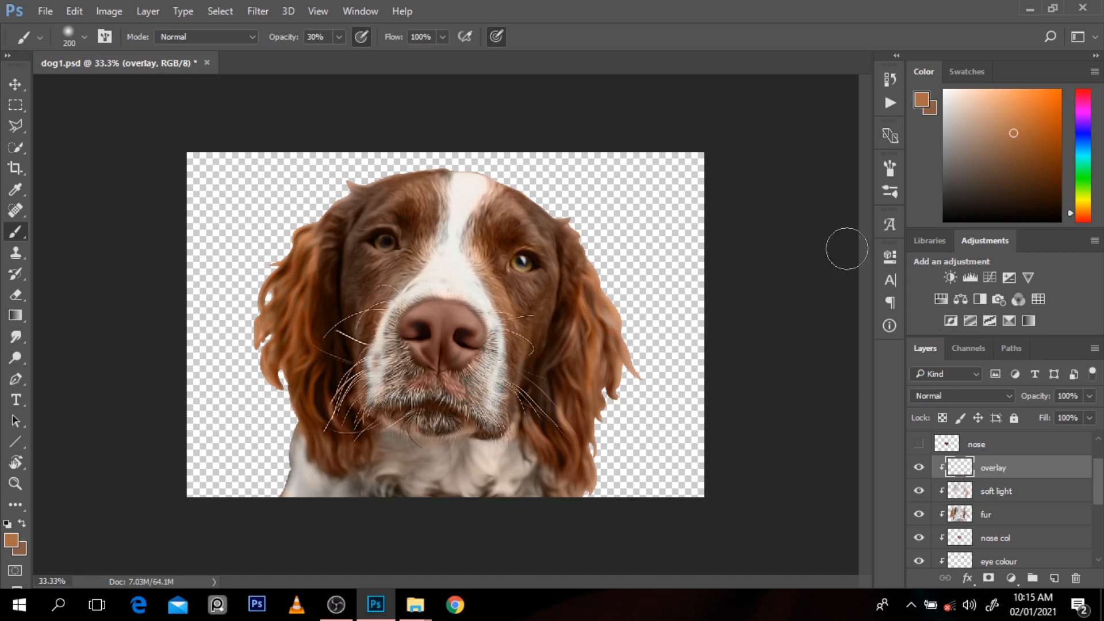
Step: Set the overlay layer's blend mode to Overlay and brush warm brown over the forehead and beside the muzzle
left_click(926, 395)
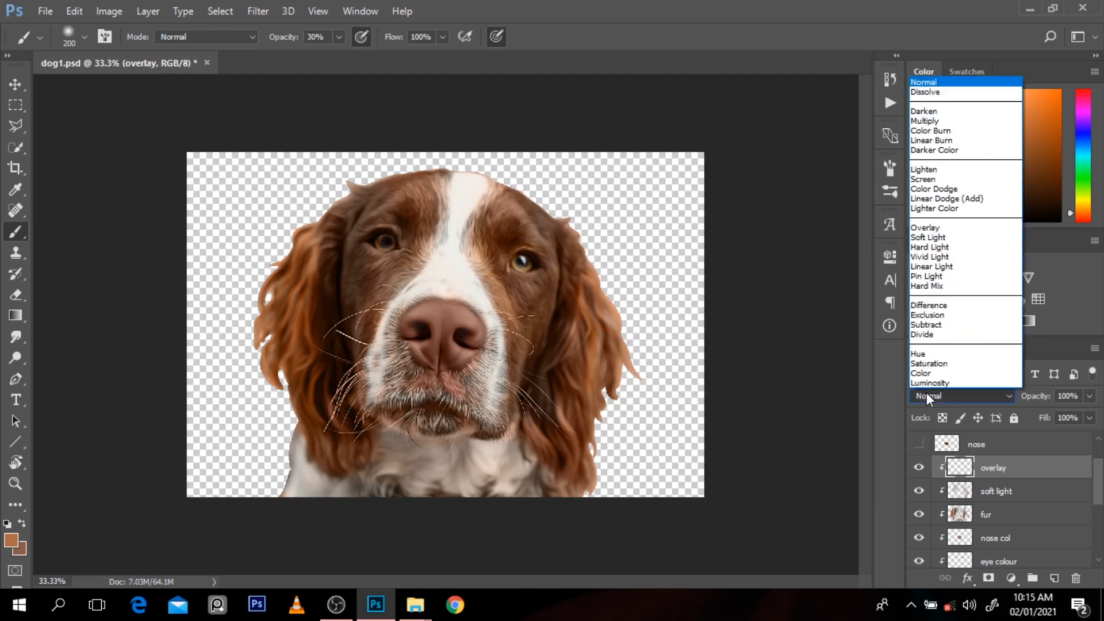
left_click(925, 228)
left_click(920, 467)
left_click(920, 468)
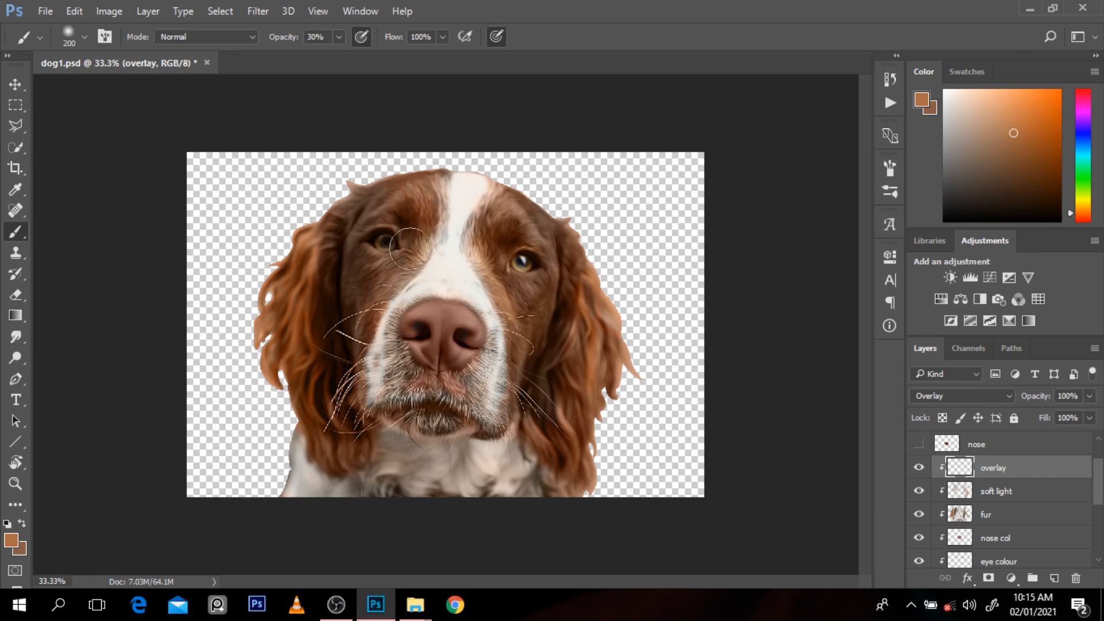
mouse_move(483, 214)
left_mouse_down()
mouse_move(481, 204)
mouse_move(532, 205)
left_mouse_up()
left_click_drag(380, 388, 380, 427)
Step: View the whole dog and toggle the whole body copy layer to compare the painting with the version beneath
key("ctrl+minus")
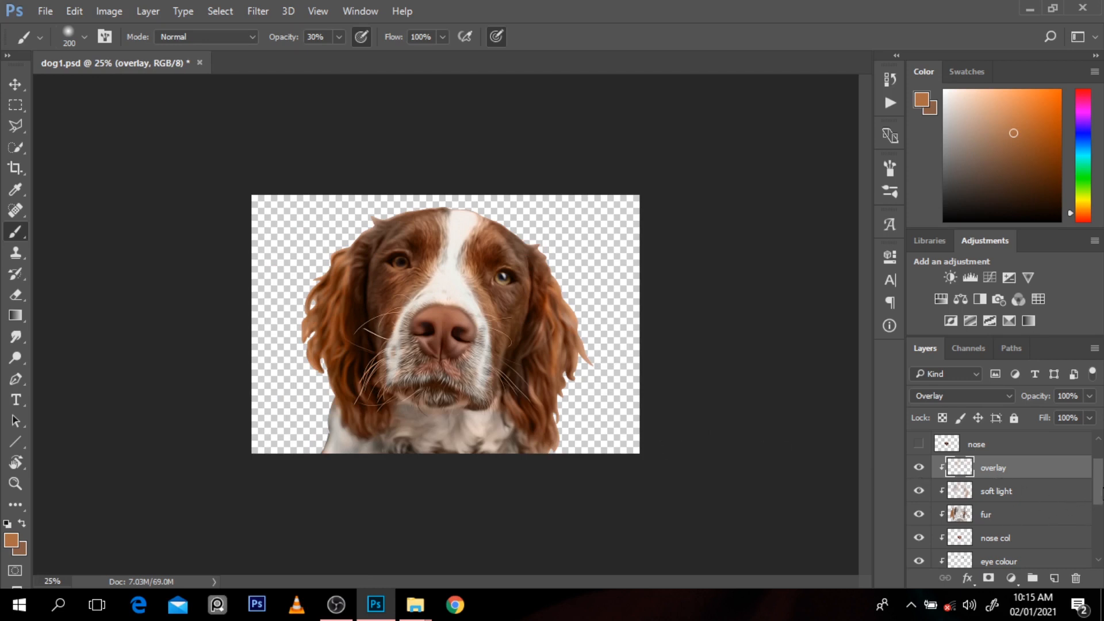
left_click_drag(1098, 488, 1100, 537)
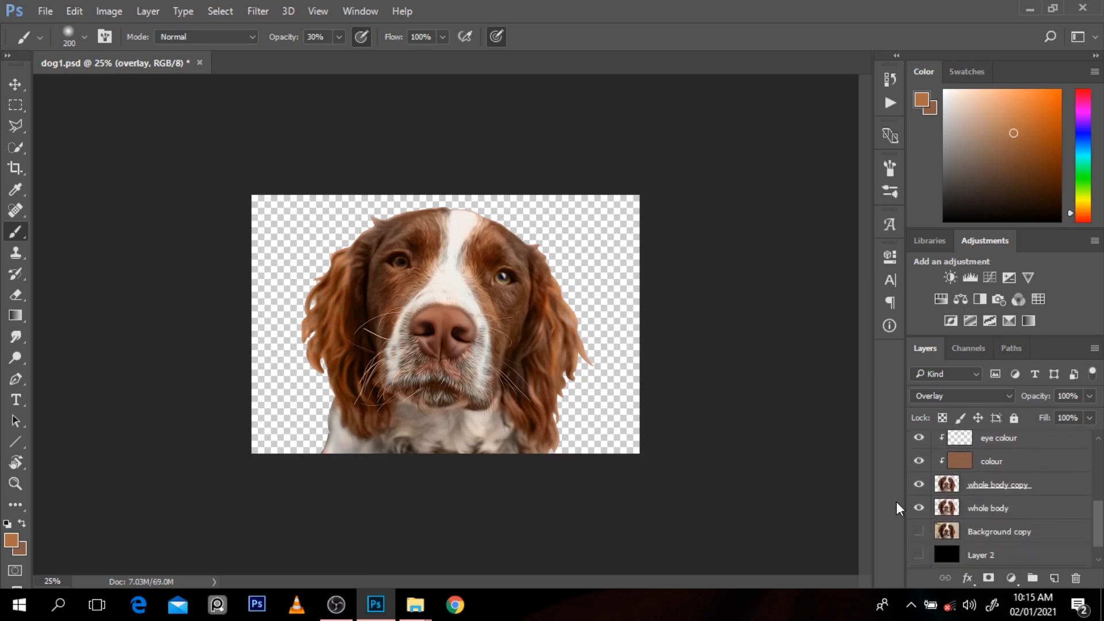
left_click(920, 486)
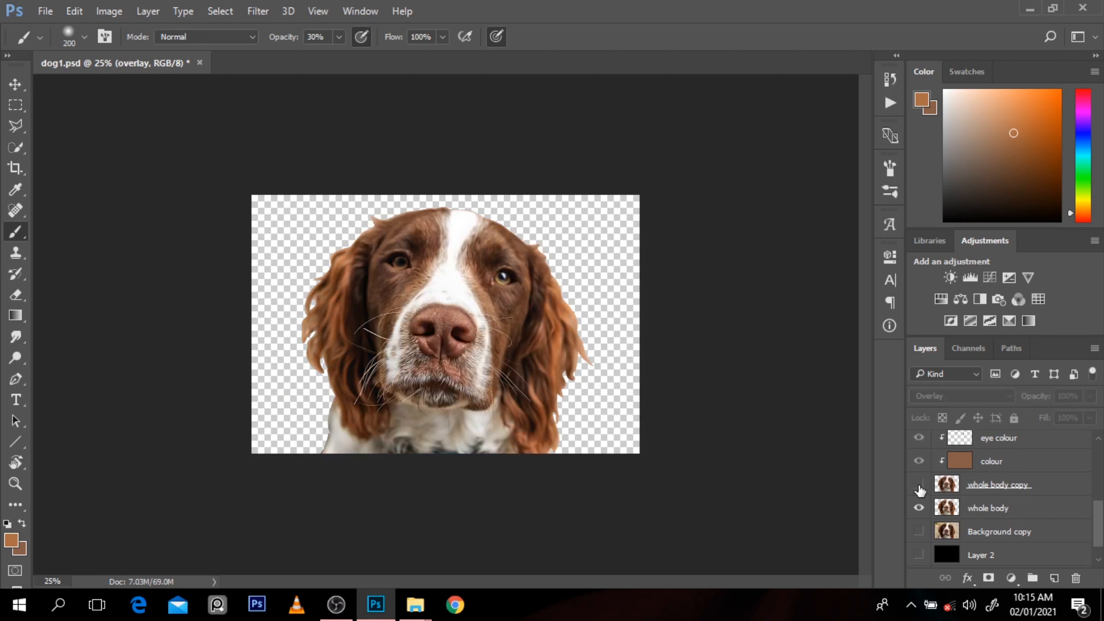
left_click(919, 486)
left_click(920, 486)
left_click(920, 486)
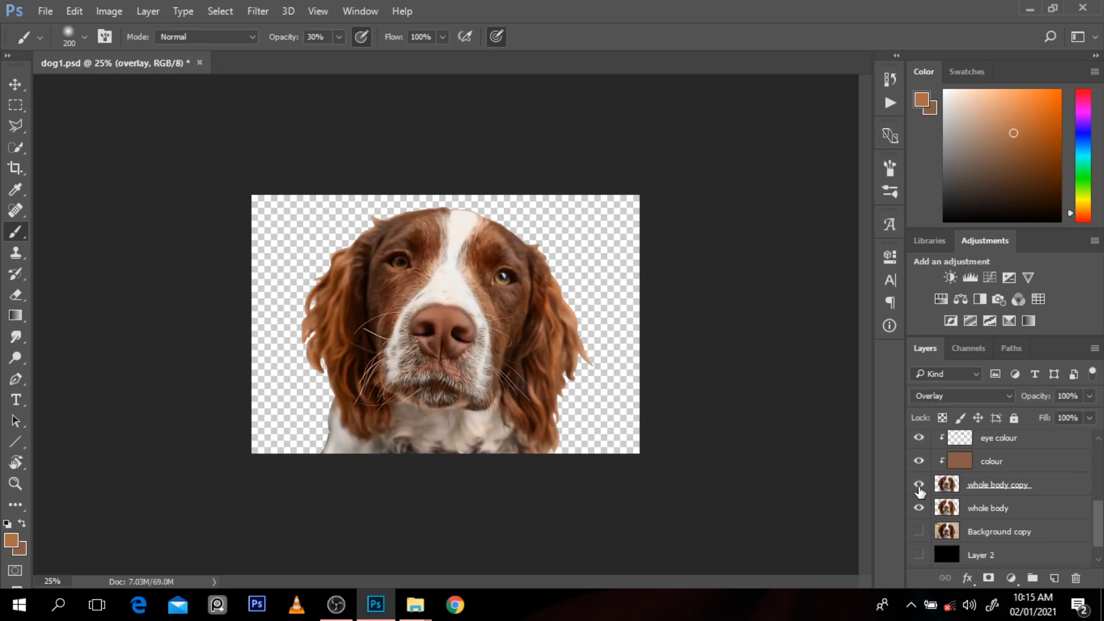
left_click_drag(1099, 537, 1100, 482)
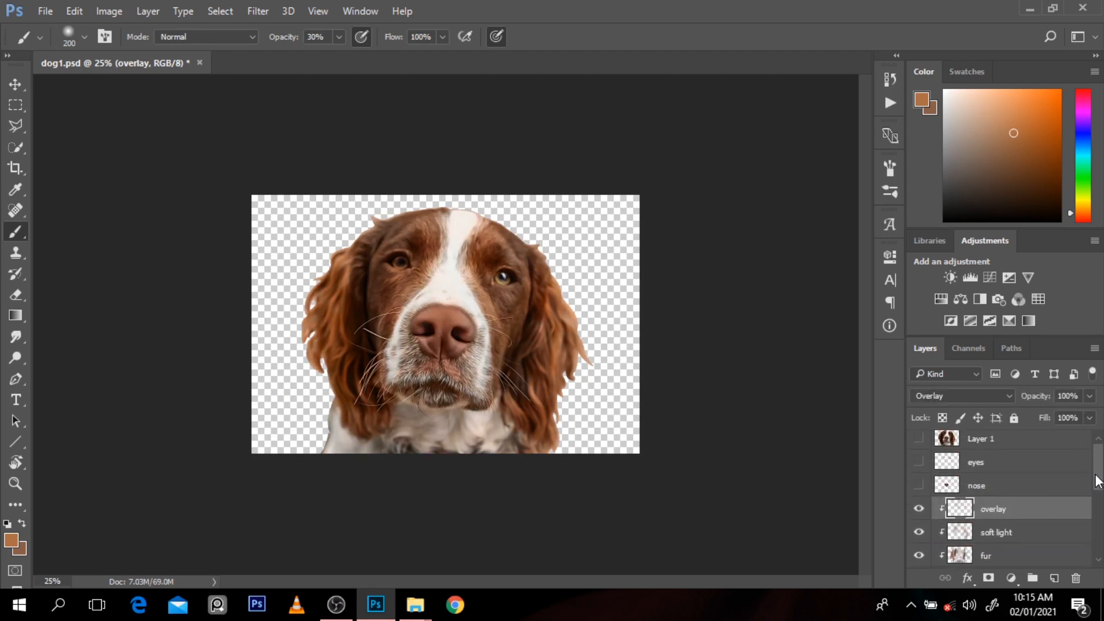
Step: Check the overlay layer by toggling its visibility, and lower its opacity to 77%
left_click(919, 511)
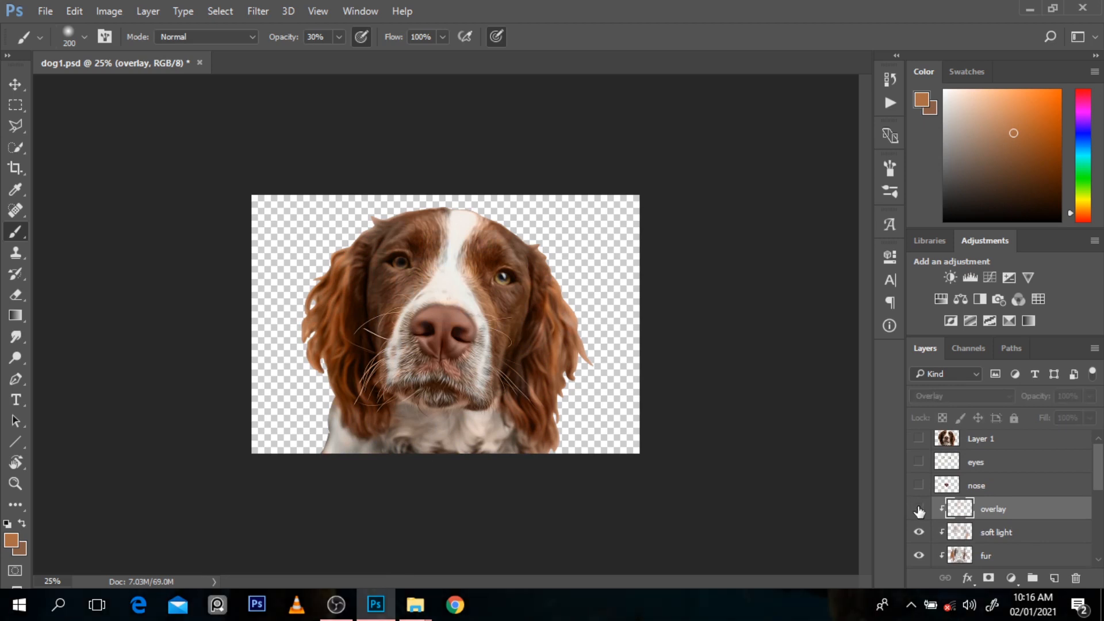
left_click(919, 510)
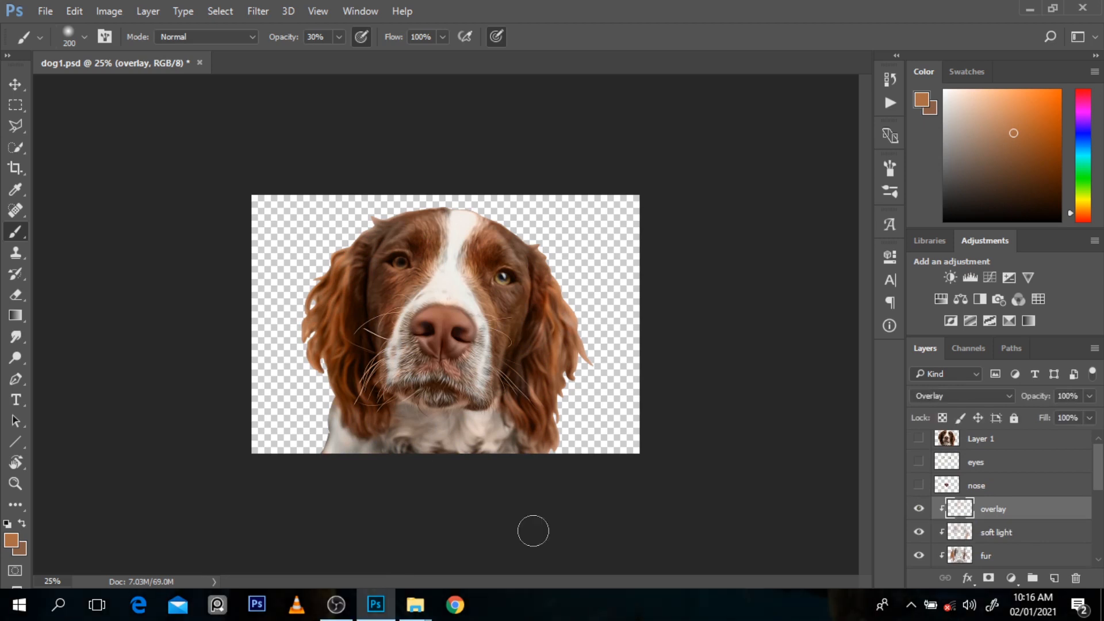
left_click(920, 509)
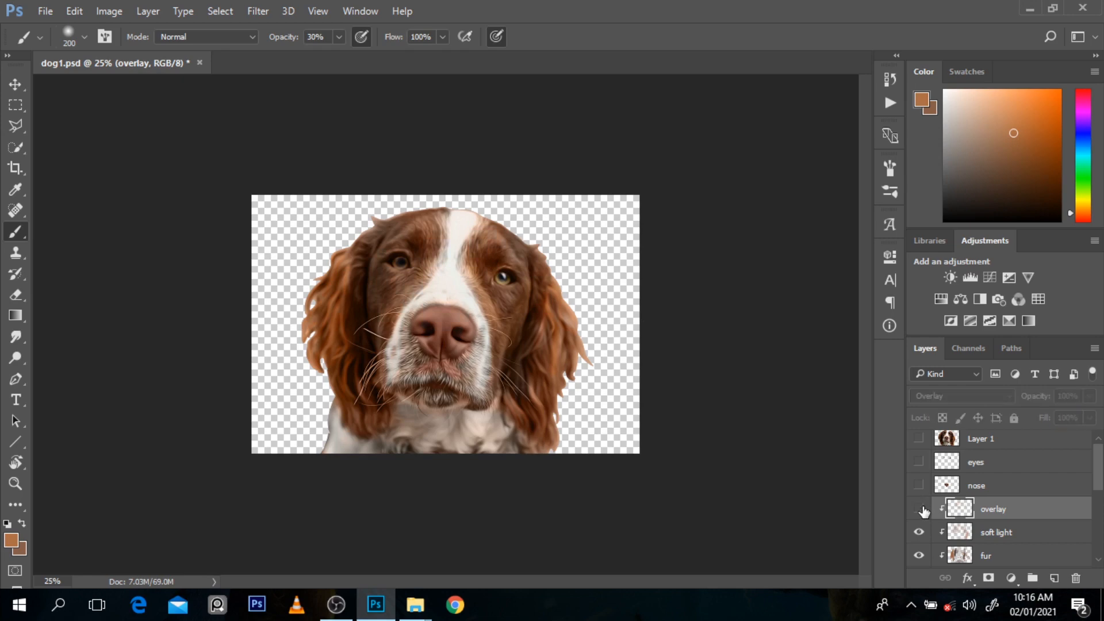
left_click(920, 510)
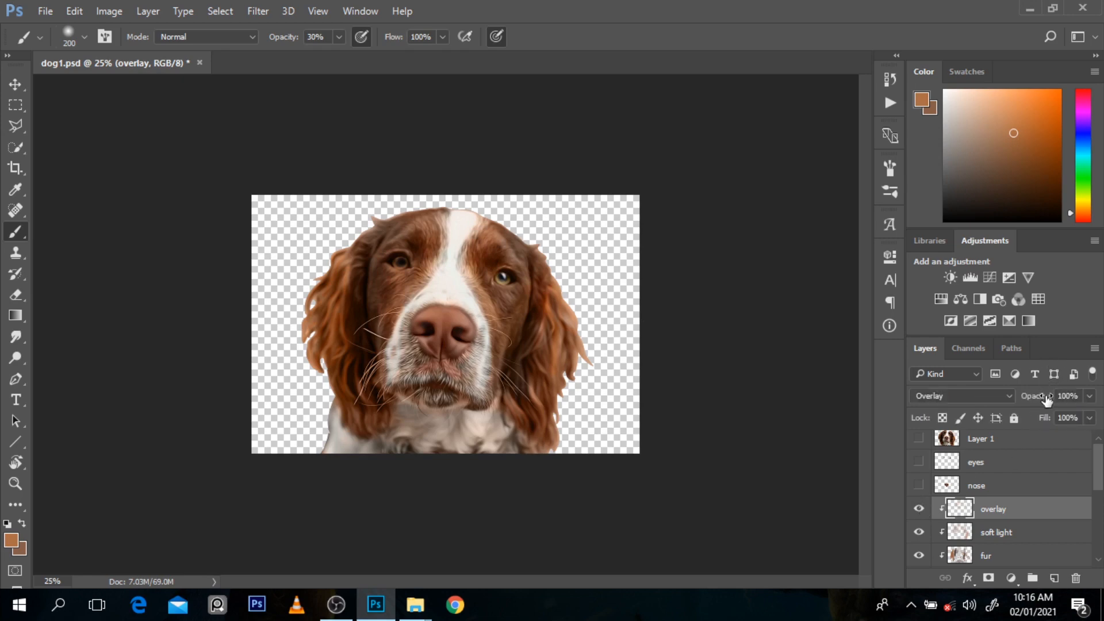
left_click_drag(1047, 400, 1026, 404)
left_click(546, 441)
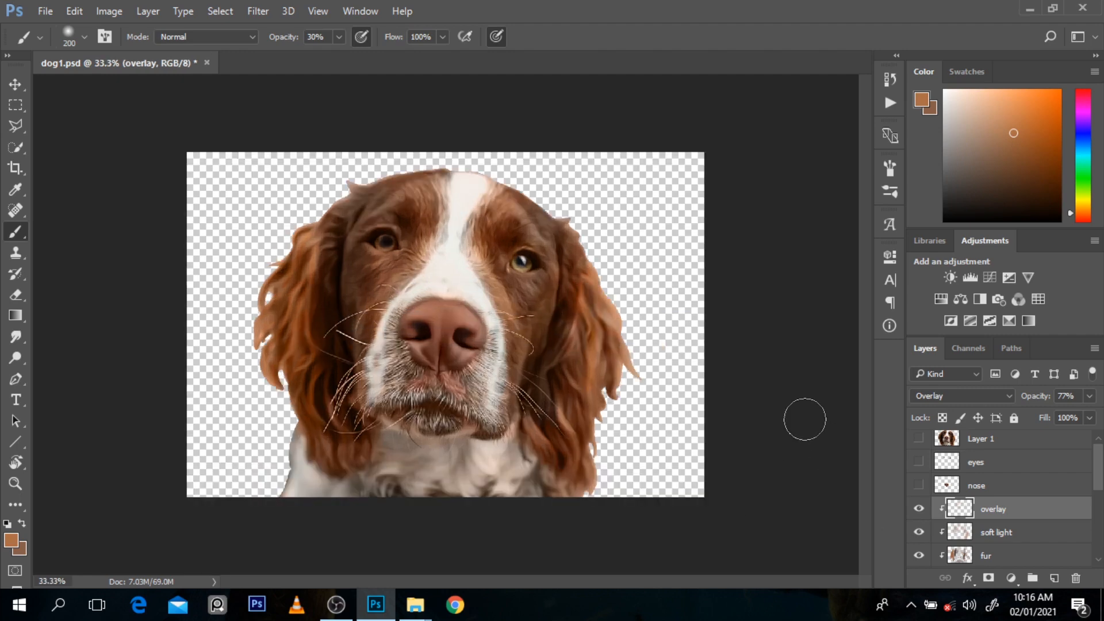
Step: Duplicate the whole body copy layer and clip the duplicate to the original
left_click_drag(1093, 464, 1098, 509)
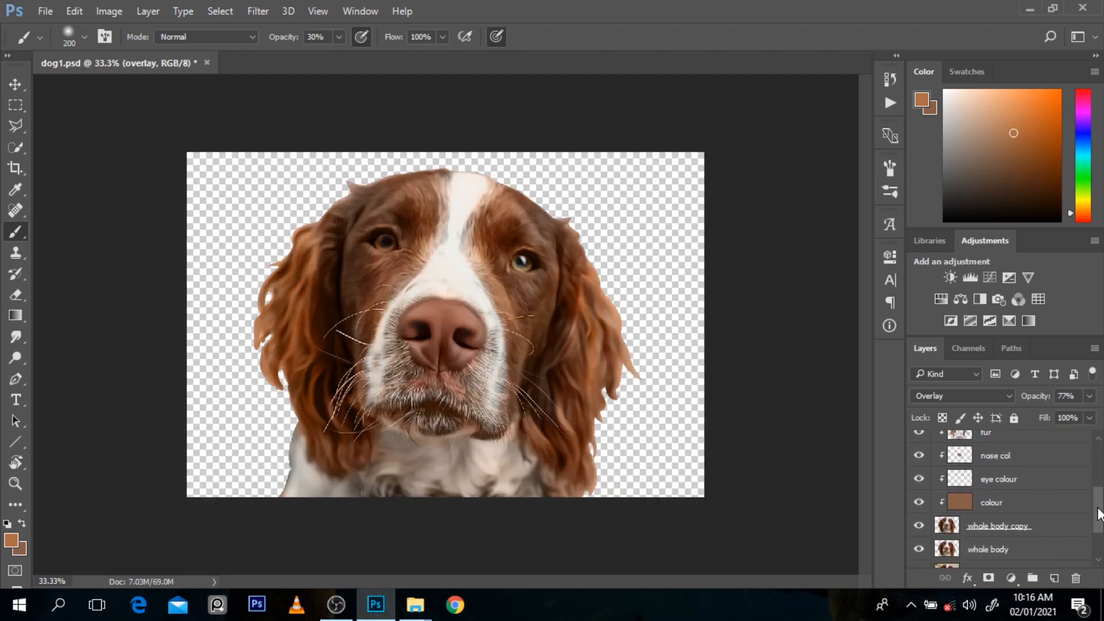
left_click(1040, 529)
key("ctrl+j")
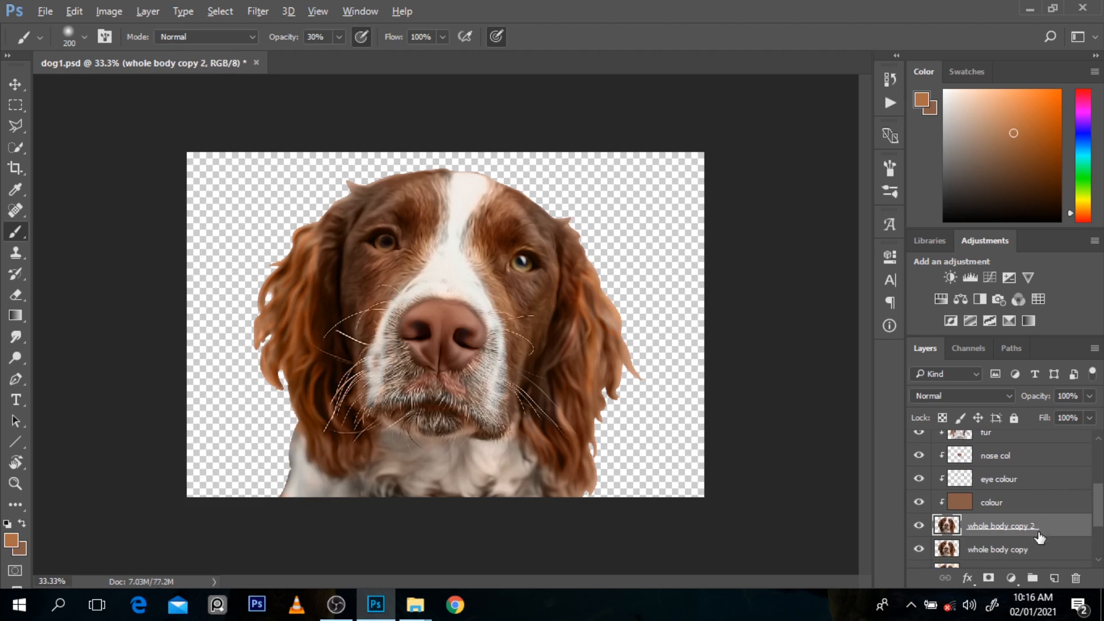
left_click(1040, 537, "alt")
Step: Set the Burn tool's range to Midtones and switch to the Dodge tool
key("o")
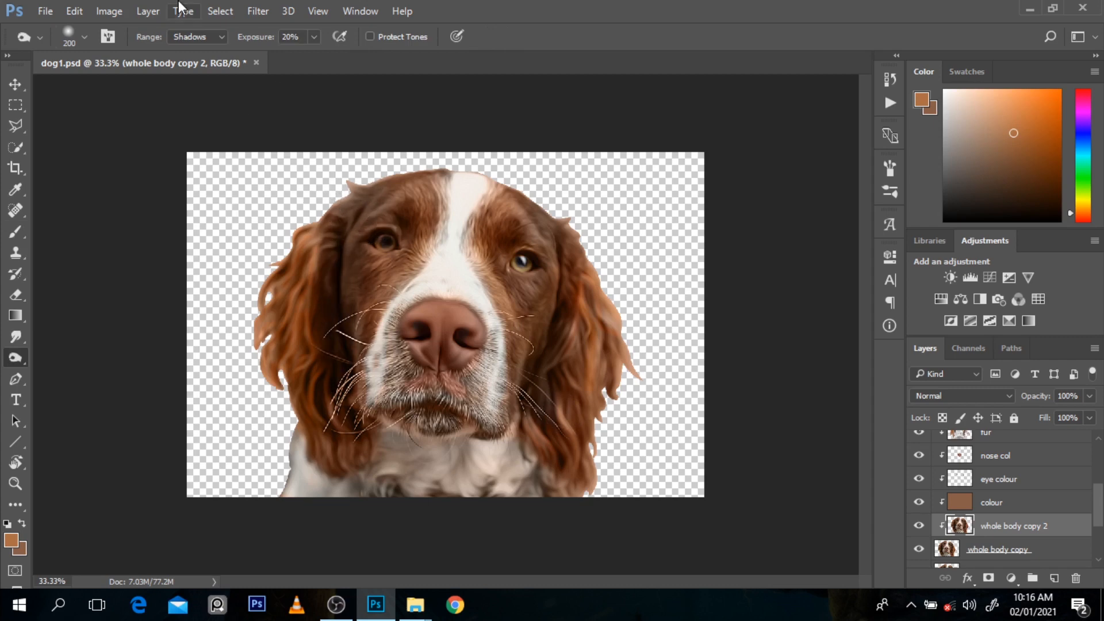
left_click(190, 36)
left_click(190, 61)
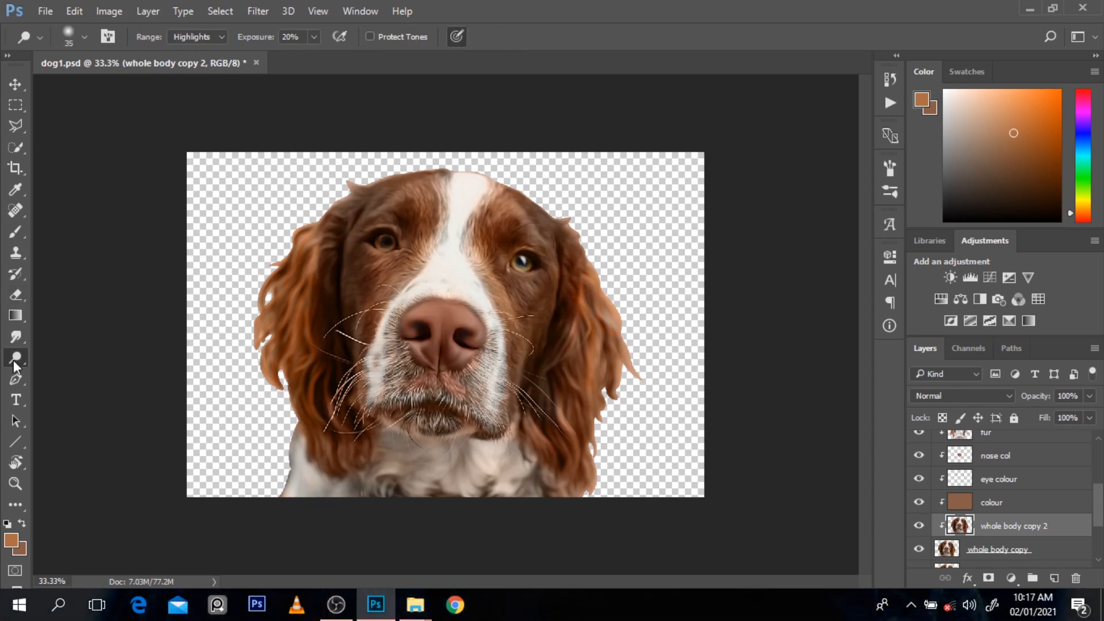
right_click(13, 360)
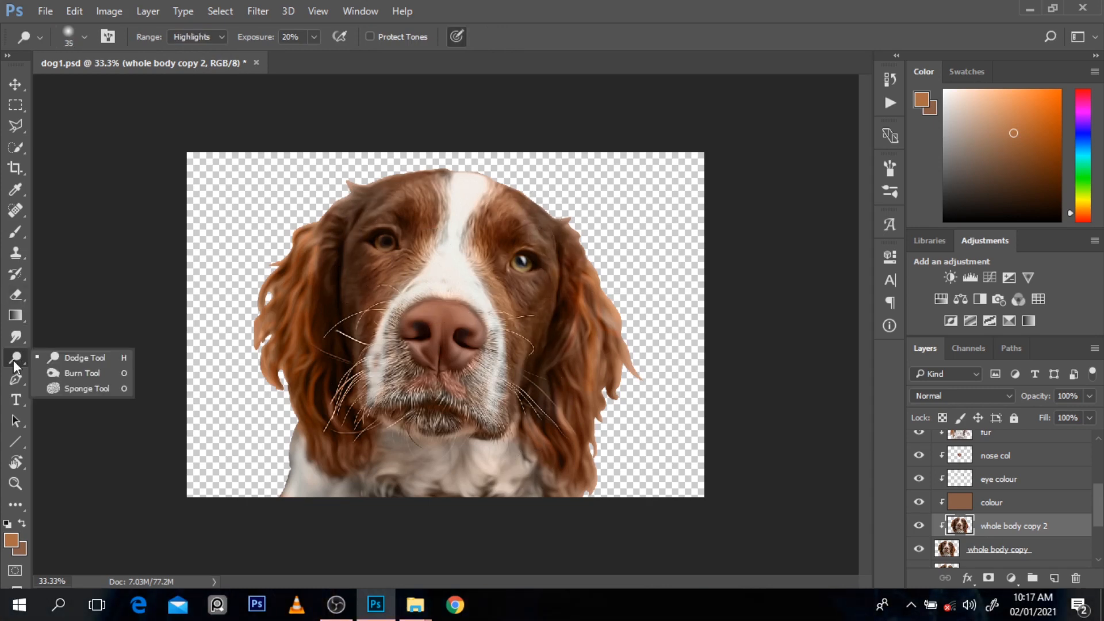
left_click(54, 363)
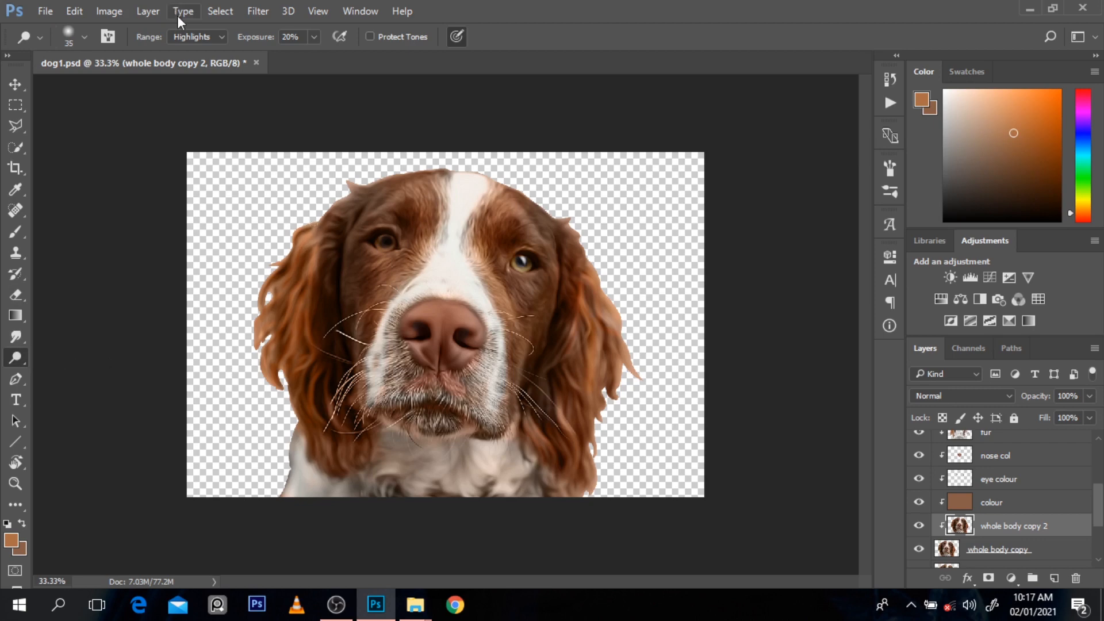
Step: Dodge the left ear's strands and the top edge of the head at 30% exposure in the Highlights range
left_click(349, 259, "ctrl")
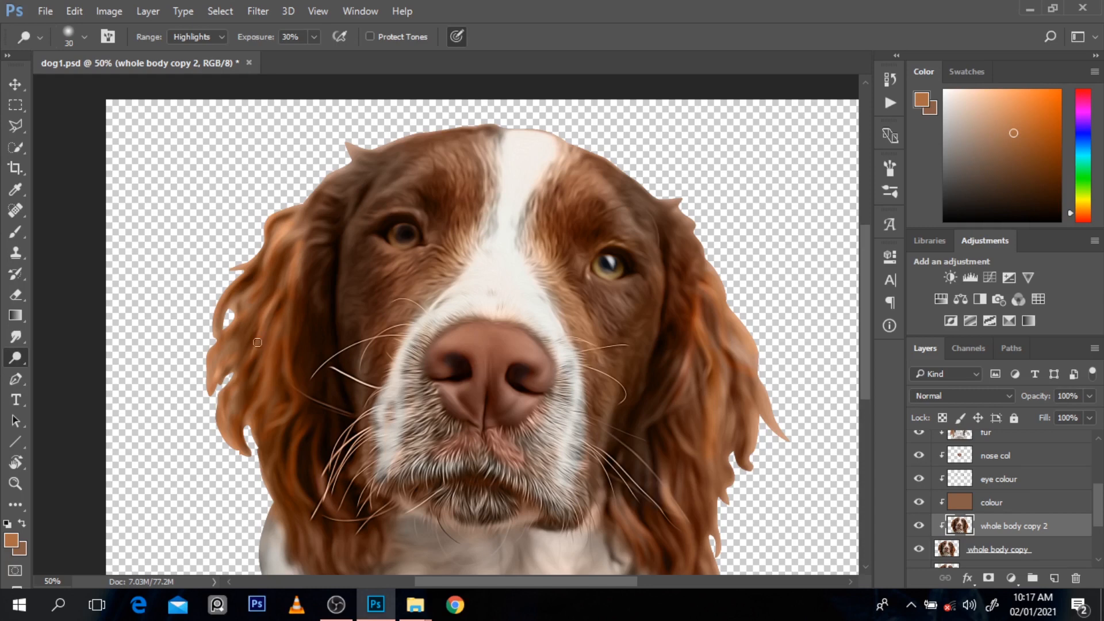
left_click_drag(299, 242, 292, 293)
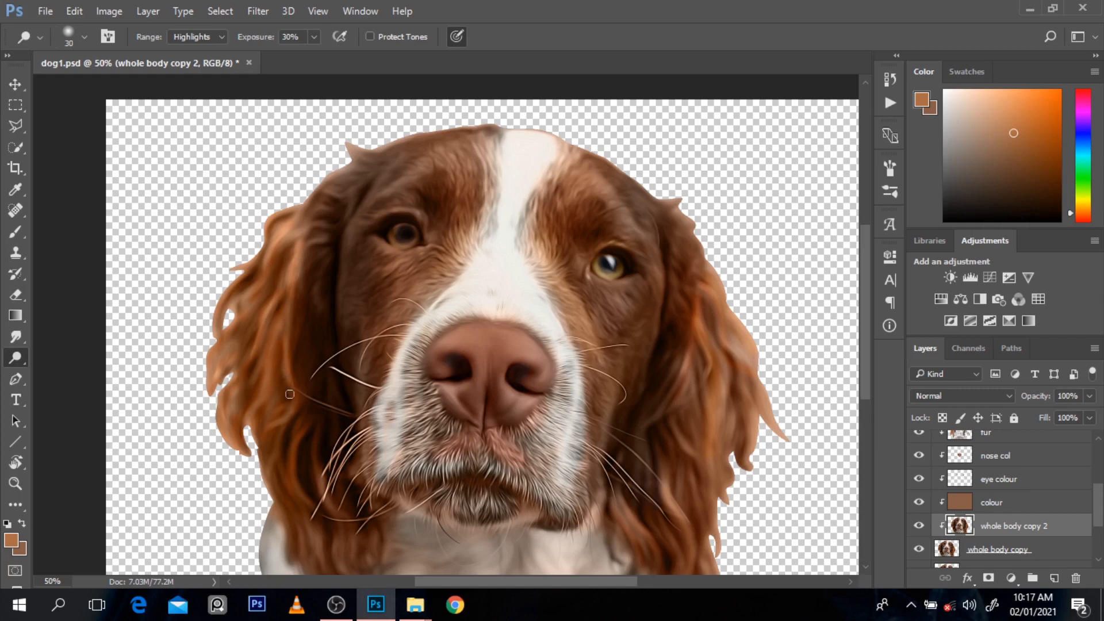
left_click_drag(297, 399, 265, 433)
left_click_drag(271, 365, 243, 411)
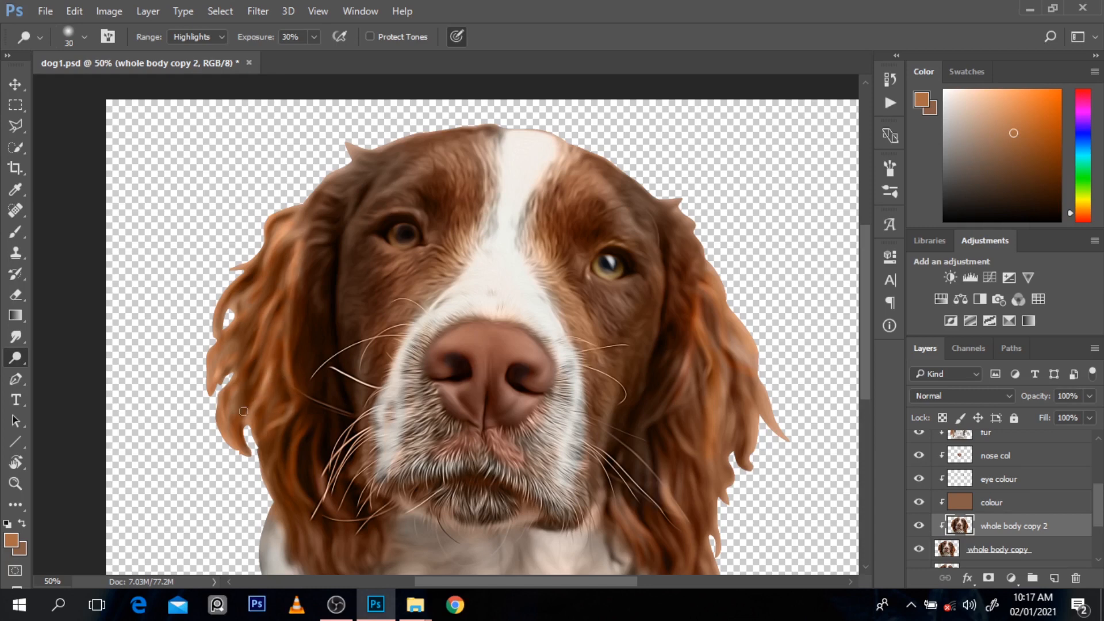
left_click_drag(274, 285, 226, 434)
left_click_drag(288, 222, 219, 348)
mouse_move(256, 293)
left_mouse_down()
mouse_move(214, 392)
mouse_move(213, 322)
left_mouse_up()
left_click_drag(244, 275, 221, 304)
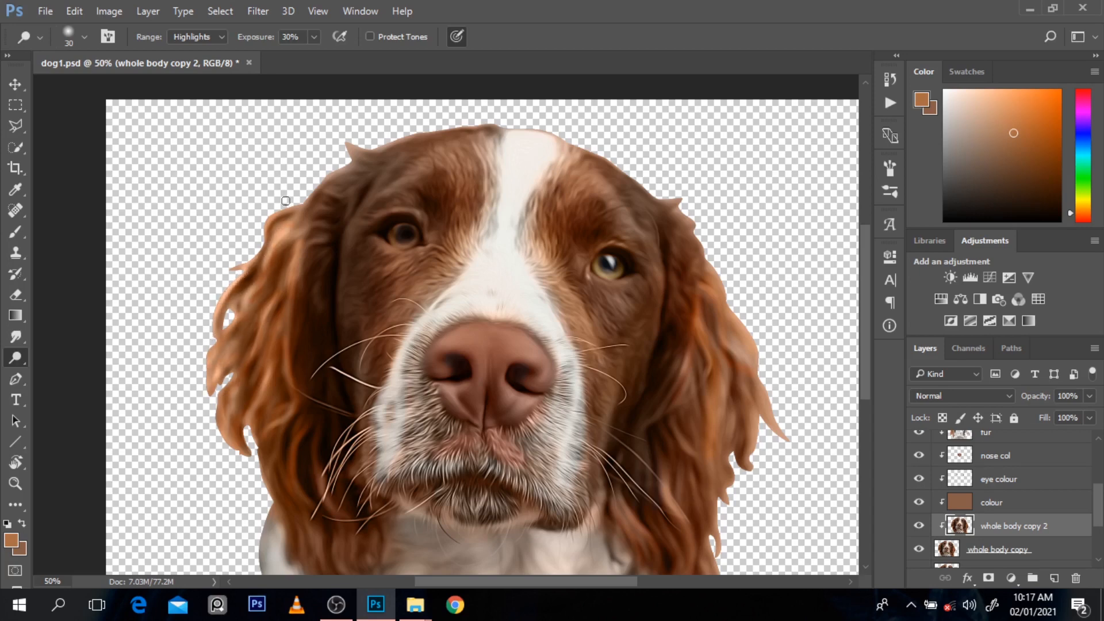
mouse_move(344, 168)
left_mouse_down()
mouse_move(319, 183)
mouse_move(379, 154)
mouse_move(354, 159)
mouse_move(466, 129)
left_mouse_up()
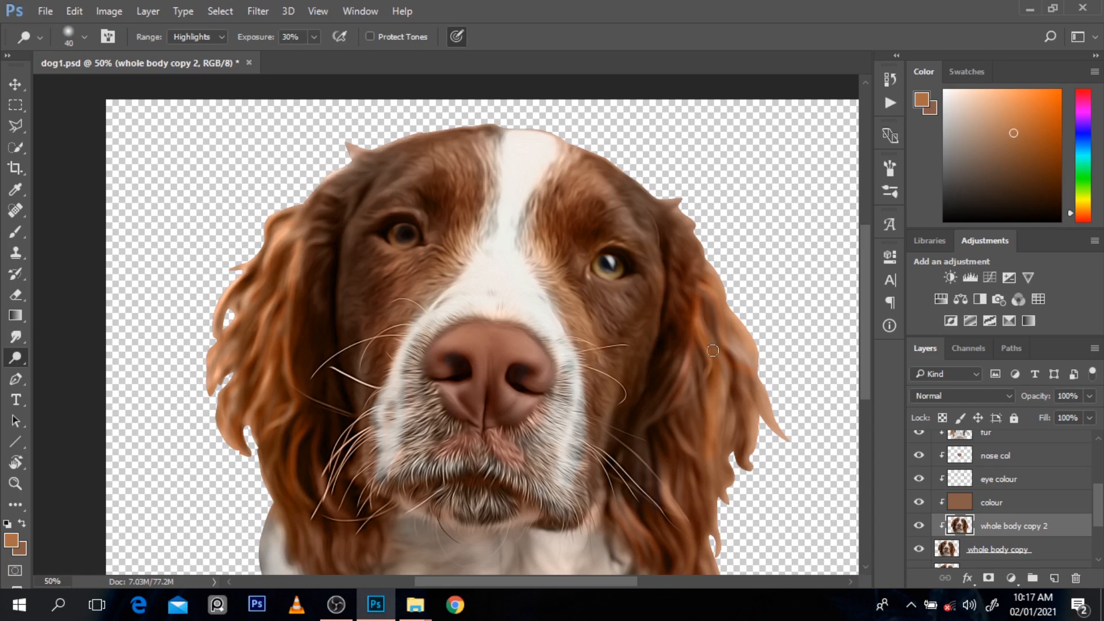
Step: Dodge the inner and middle strands of the right ear with a size 30 brush
left_click_drag(713, 351, 716, 388)
left_click_drag(699, 329, 712, 482)
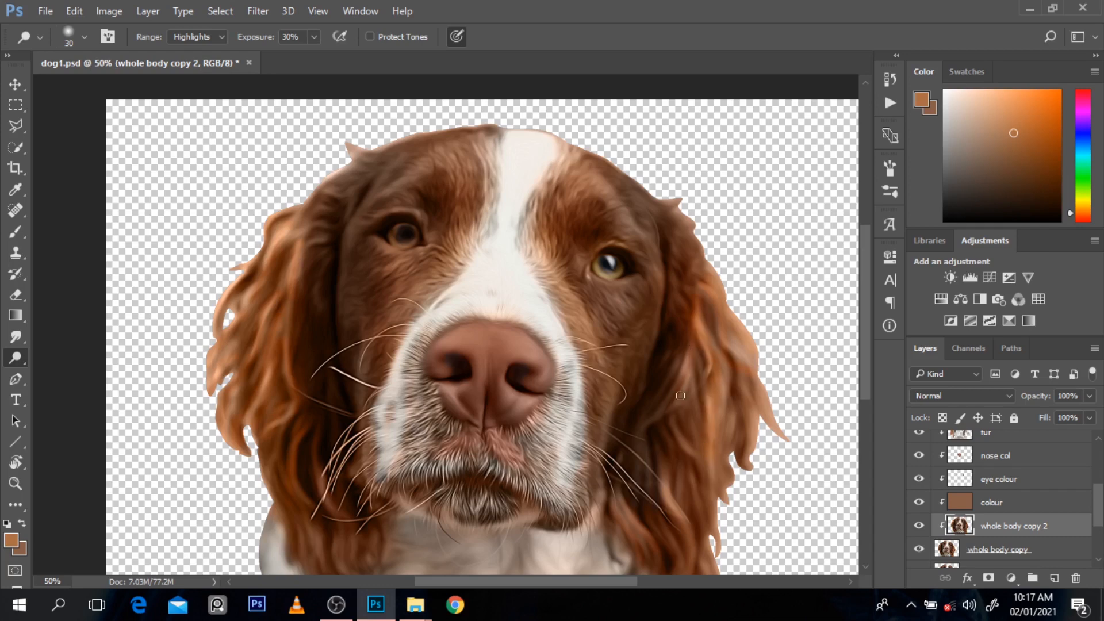
left_click_drag(670, 426, 699, 459)
left_click_drag(664, 495, 690, 526)
left_click_drag(720, 364, 731, 480)
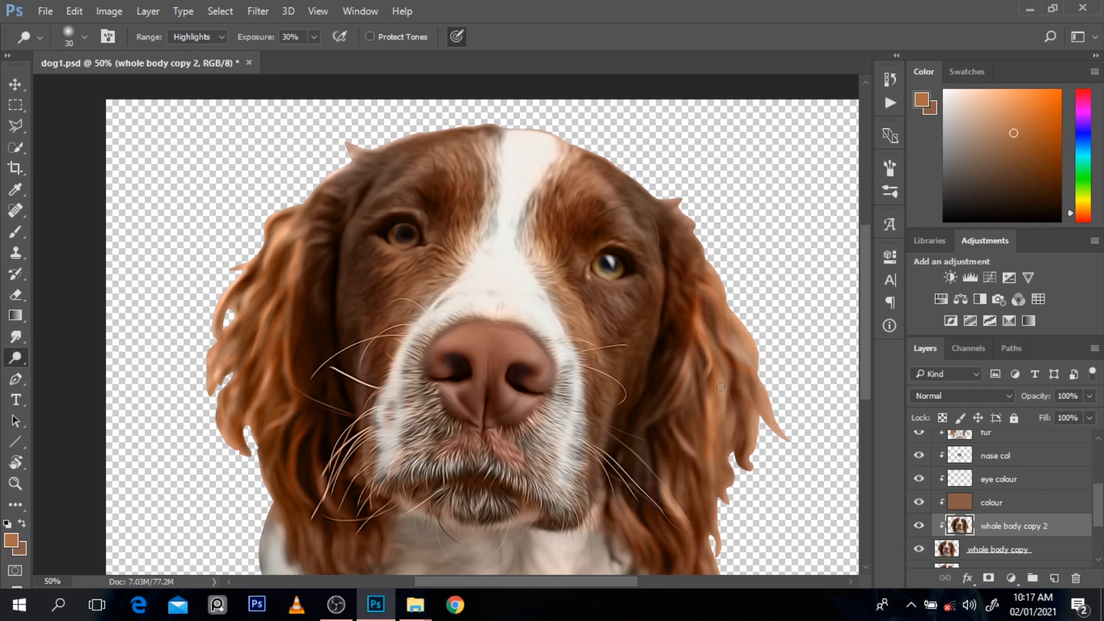
left_click_drag(721, 389, 732, 451)
left_click_drag(720, 364, 713, 444)
left_click_drag(722, 388, 721, 474)
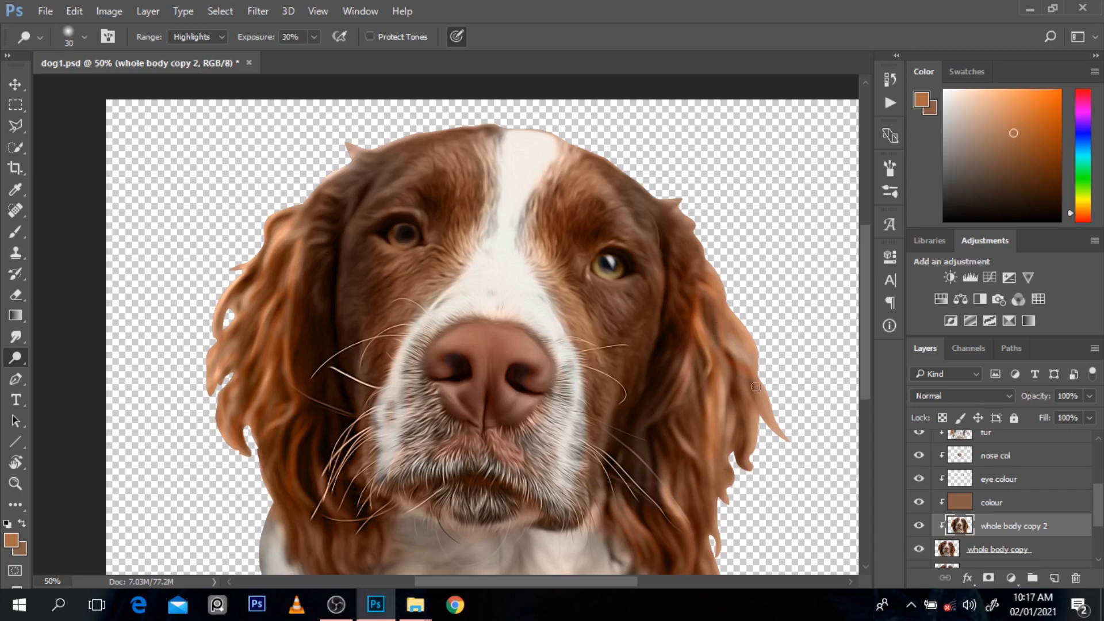
Step: Dodge the outer edge and lower strands of the right ear
left_click_drag(759, 382, 733, 351)
mouse_move(749, 442)
left_mouse_down()
mouse_move(745, 417)
mouse_move(751, 462)
mouse_move(749, 405)
left_mouse_up()
mouse_move(729, 318)
left_mouse_down()
mouse_move(695, 256)
mouse_move(726, 295)
mouse_move(703, 266)
left_mouse_up()
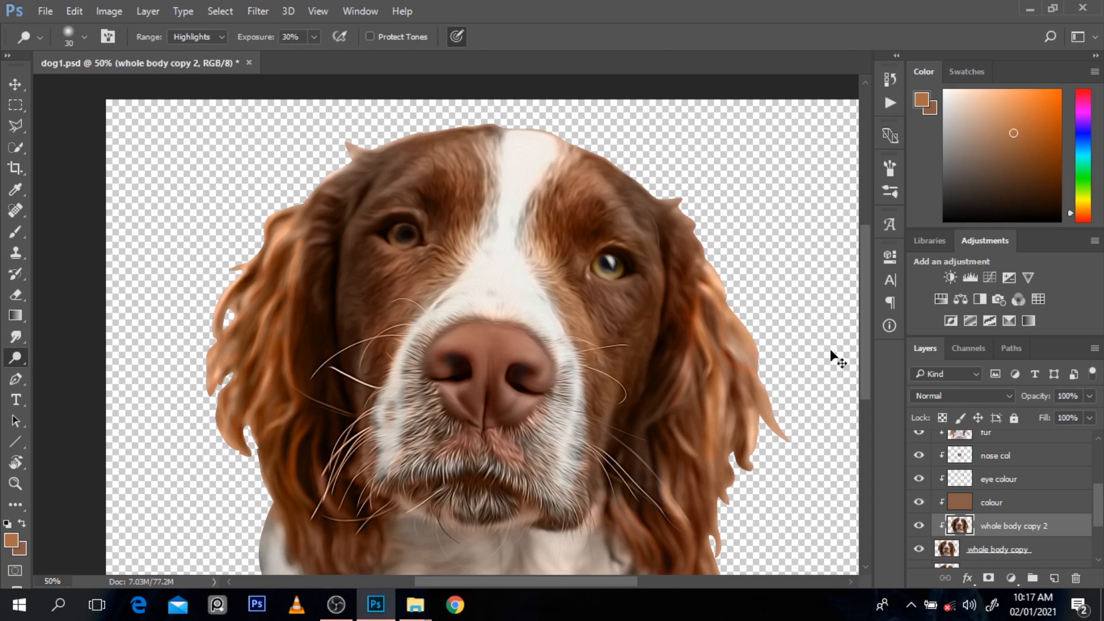
key("ctrl+z")
scroll(861, 412, "down", 3)
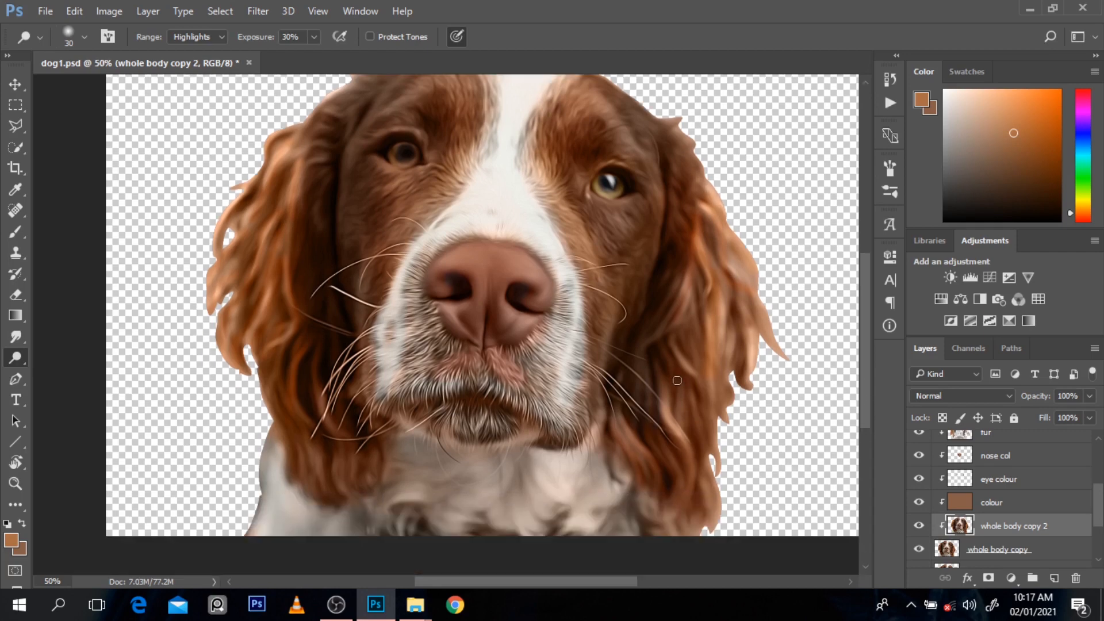
key("ctrl+z")
left_click_drag(672, 476, 646, 428)
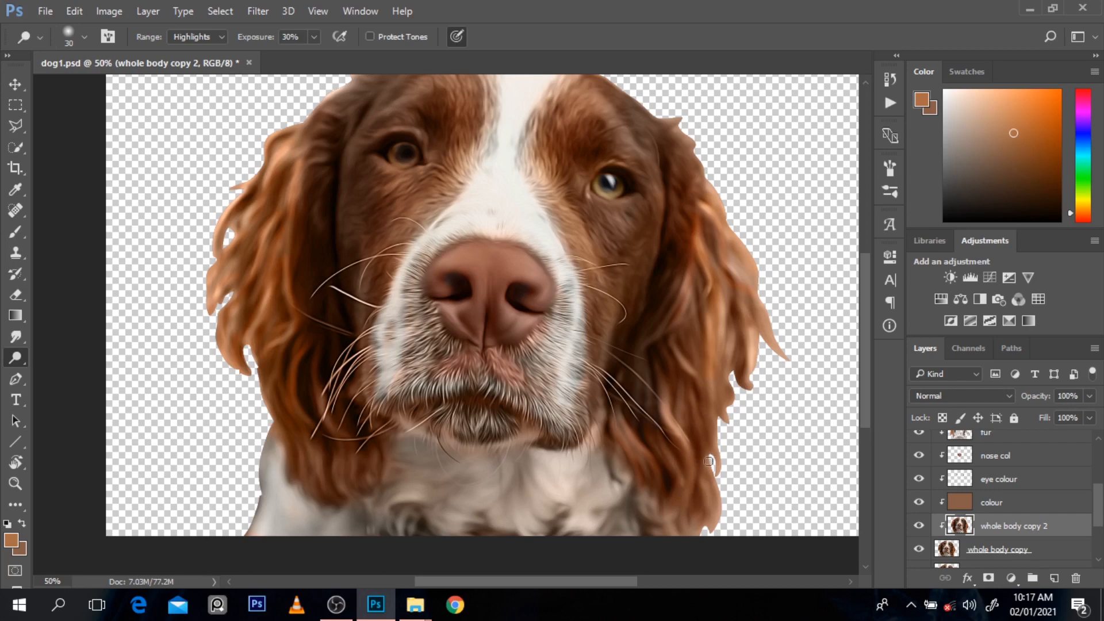
left_click_drag(708, 461, 711, 526)
left_click(721, 320, "alt")
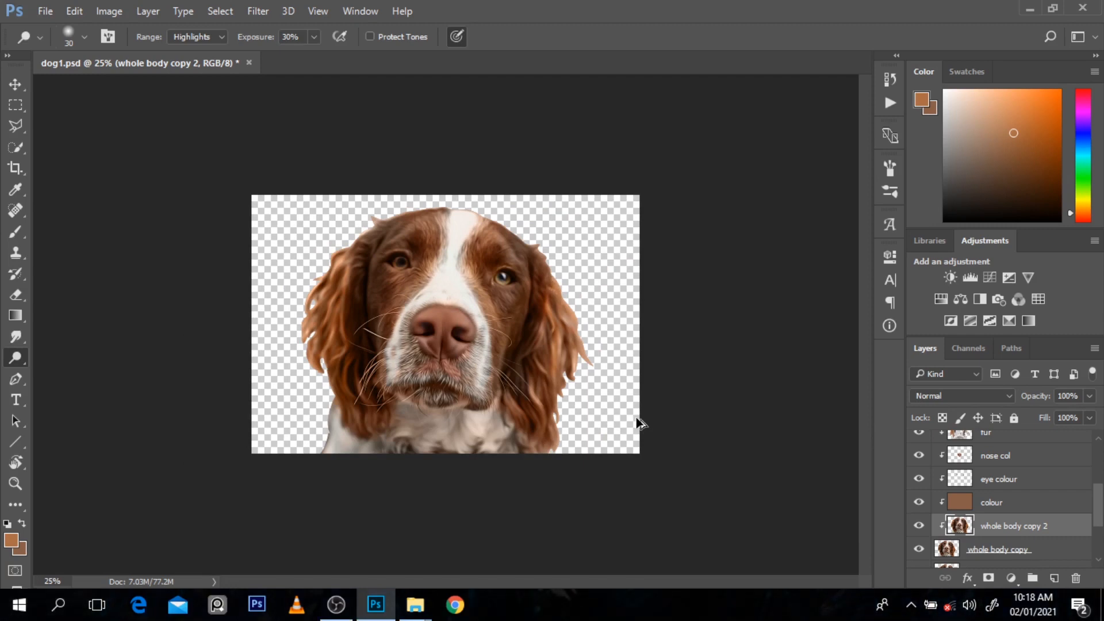
Step: Dodge both sides of the forehead and the top of the nose in the Midtones range with a size 125 brush
key("ctrl+plus")
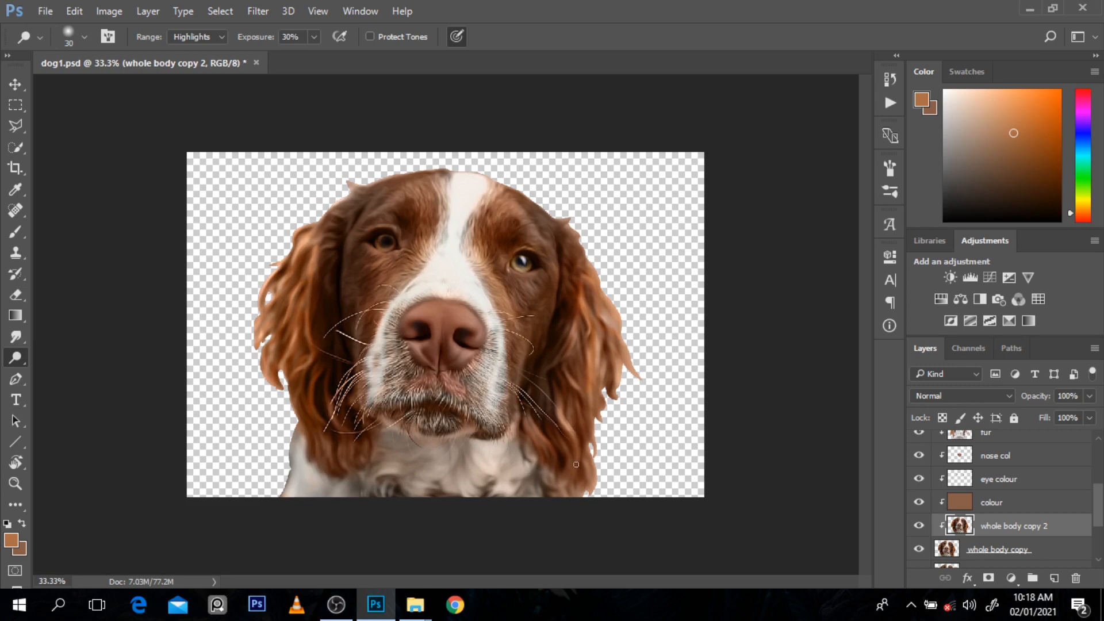
left_click(189, 37)
left_click_drag(433, 194, 379, 212)
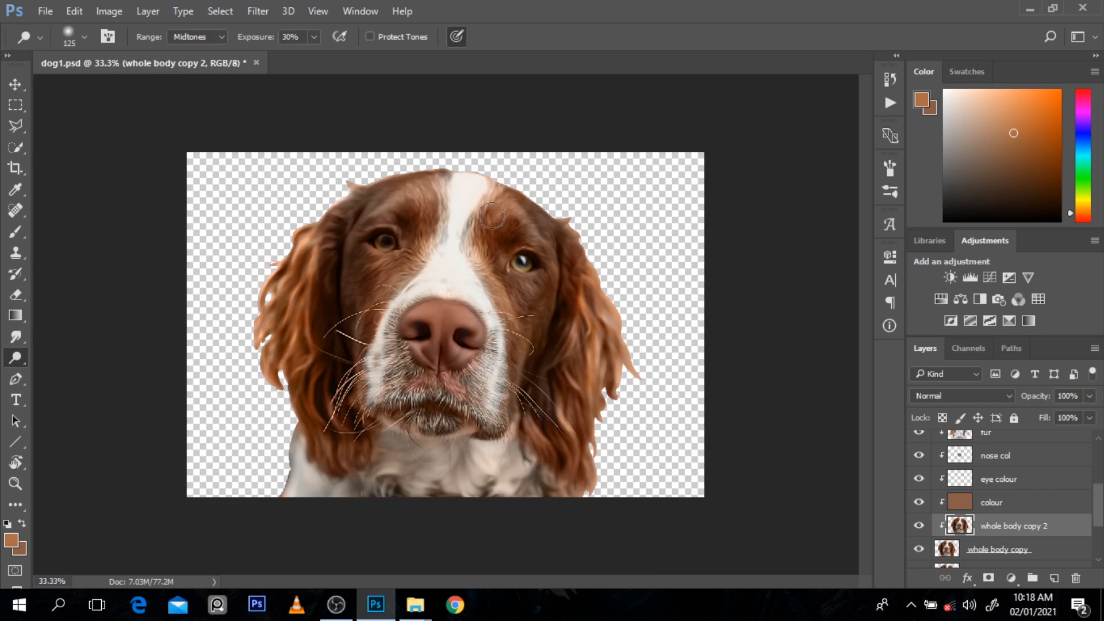
mouse_move(493, 208)
left_mouse_down()
mouse_move(528, 223)
mouse_move(544, 248)
left_mouse_up()
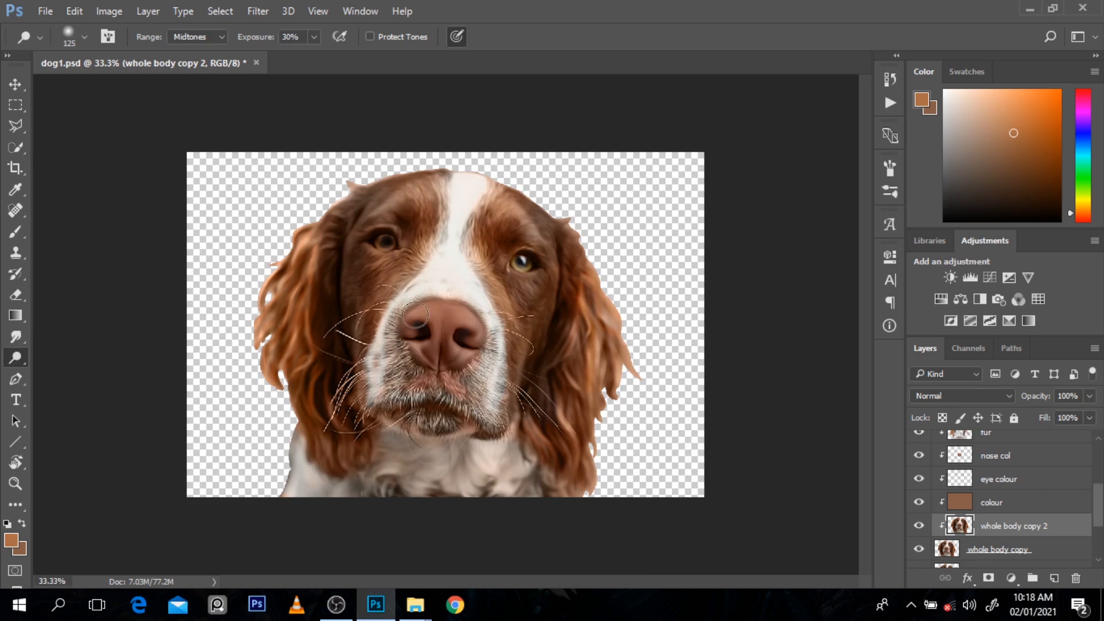
mouse_move(415, 315)
left_mouse_down()
mouse_move(437, 303)
mouse_move(469, 330)
mouse_move(433, 314)
left_mouse_up()
Step: Reduce the Dodge brush size to 80 and set its range to Highlights
key("bracketleft")
key("bracketleft")
key("bracketleft")
left_click(223, 37)
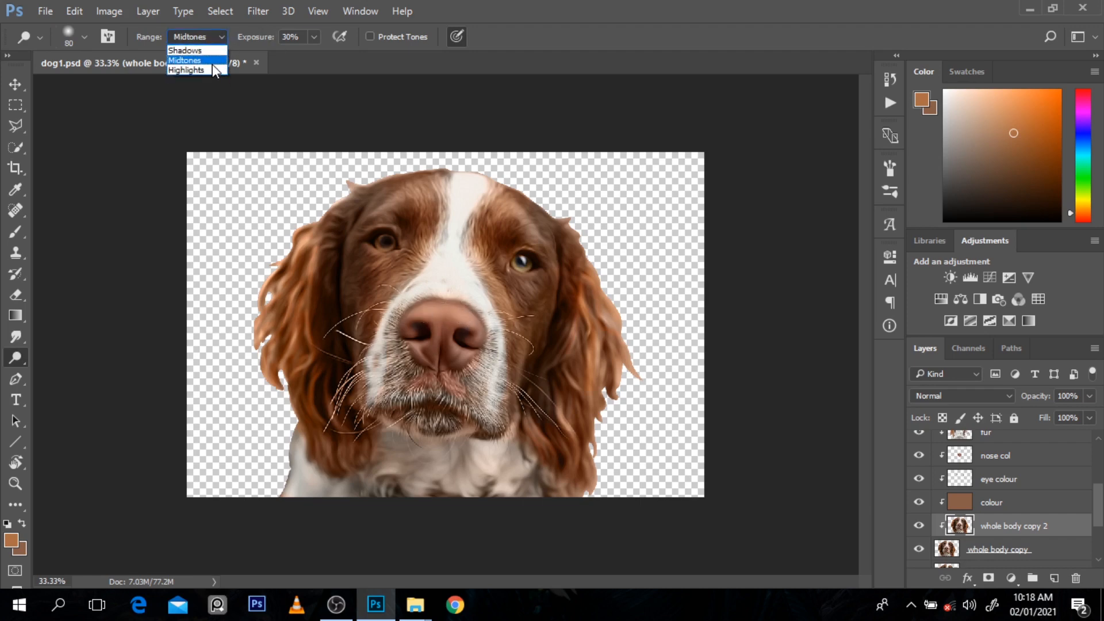
left_click(212, 68)
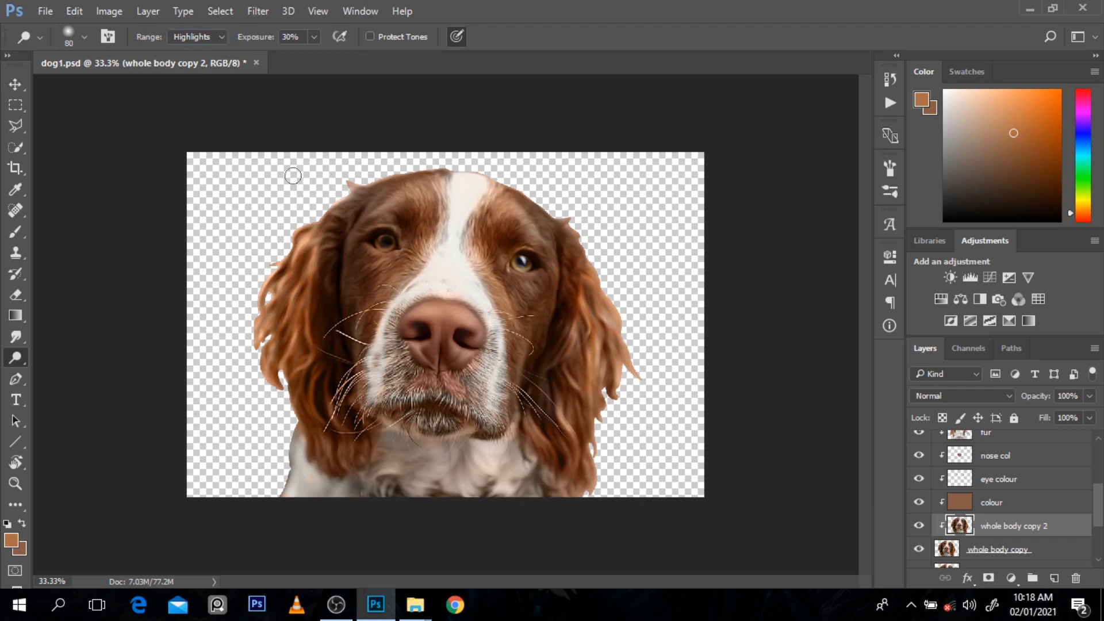
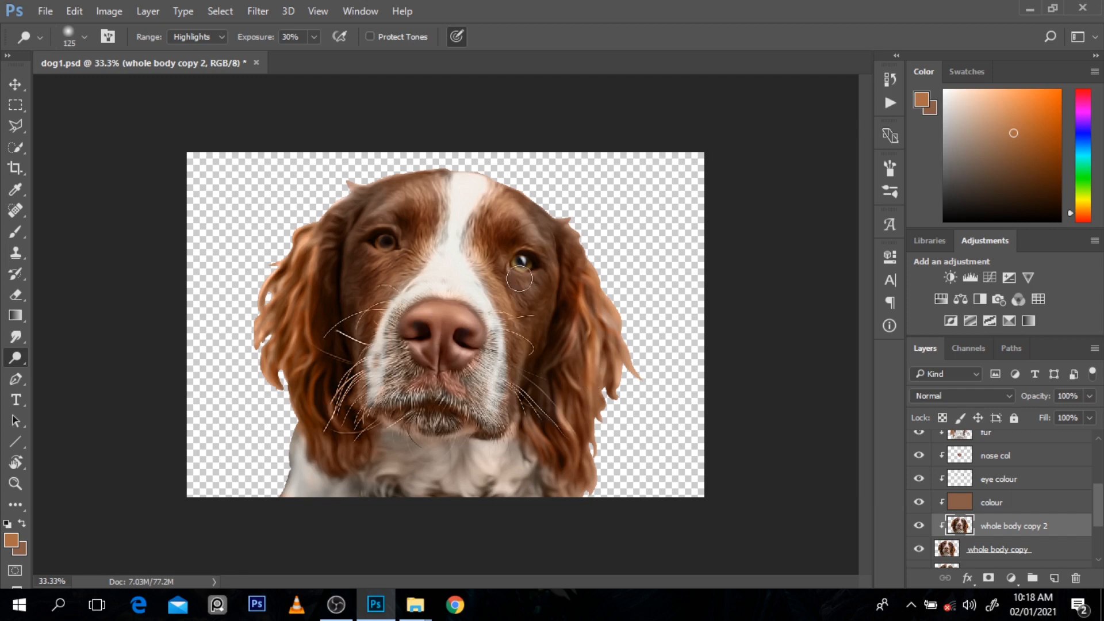
Step: Dodge the fur around both eyes and along both sides of the nose bridge in the Highlights range with a size 125 brush
left_click_drag(536, 276, 528, 291)
mouse_move(371, 258)
left_mouse_down()
mouse_move(377, 224)
mouse_move(406, 202)
left_mouse_up()
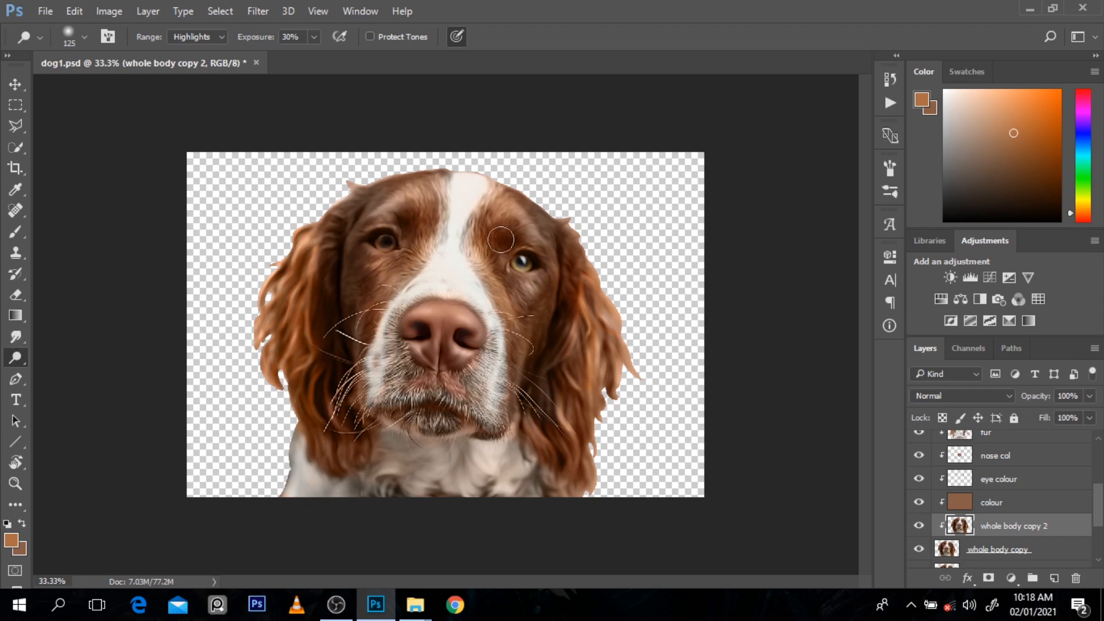
left_click_drag(466, 244, 508, 306)
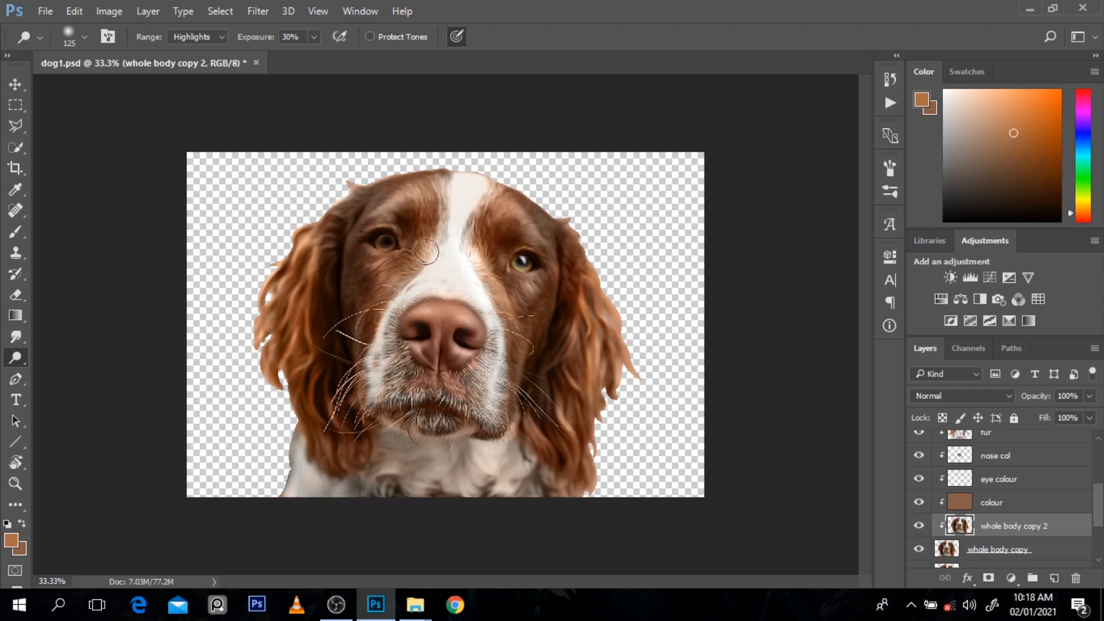
left_click_drag(431, 252, 395, 302)
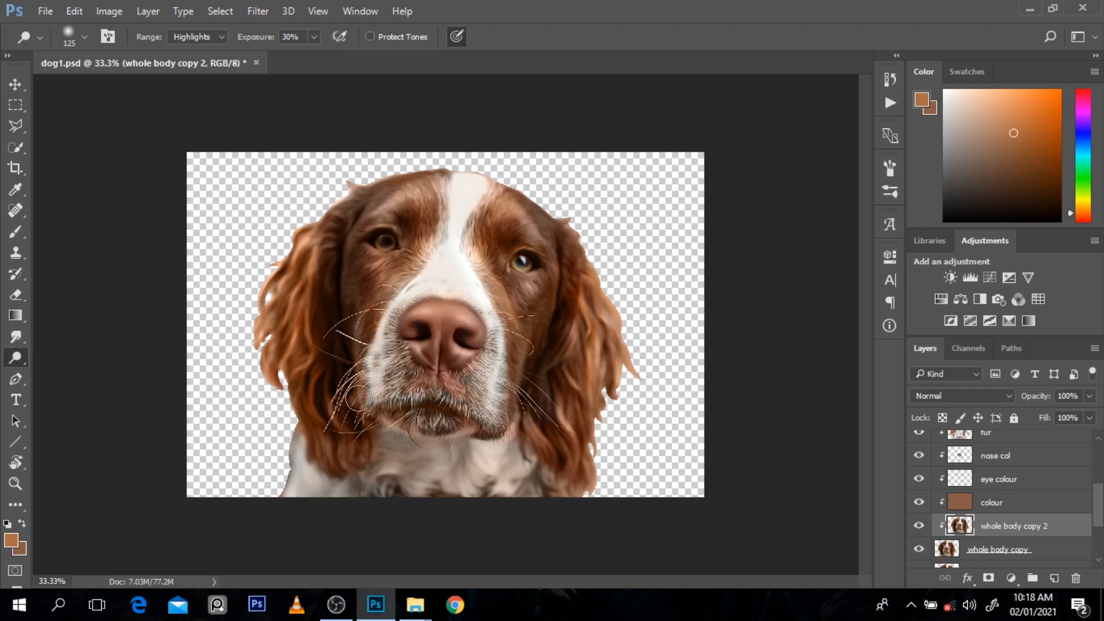
Step: Dodge the right side of the muzzle and the white chest fur in the Highlights range with a size 80 brush
left_click_drag(522, 341, 507, 436)
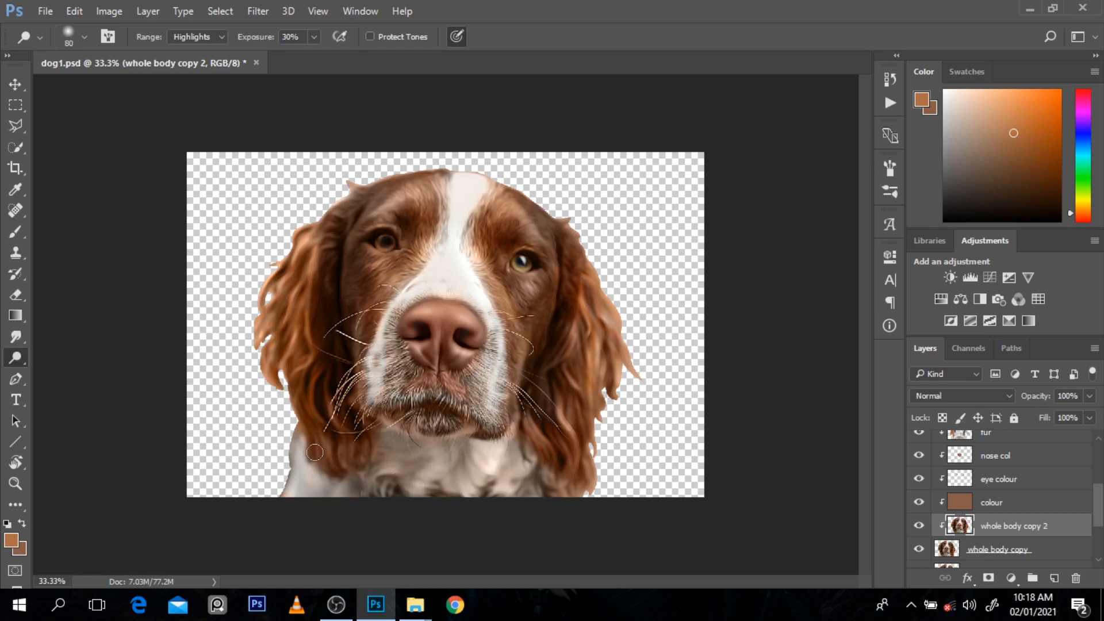
left_click_drag(315, 453, 331, 486)
key("ctrl+minus")
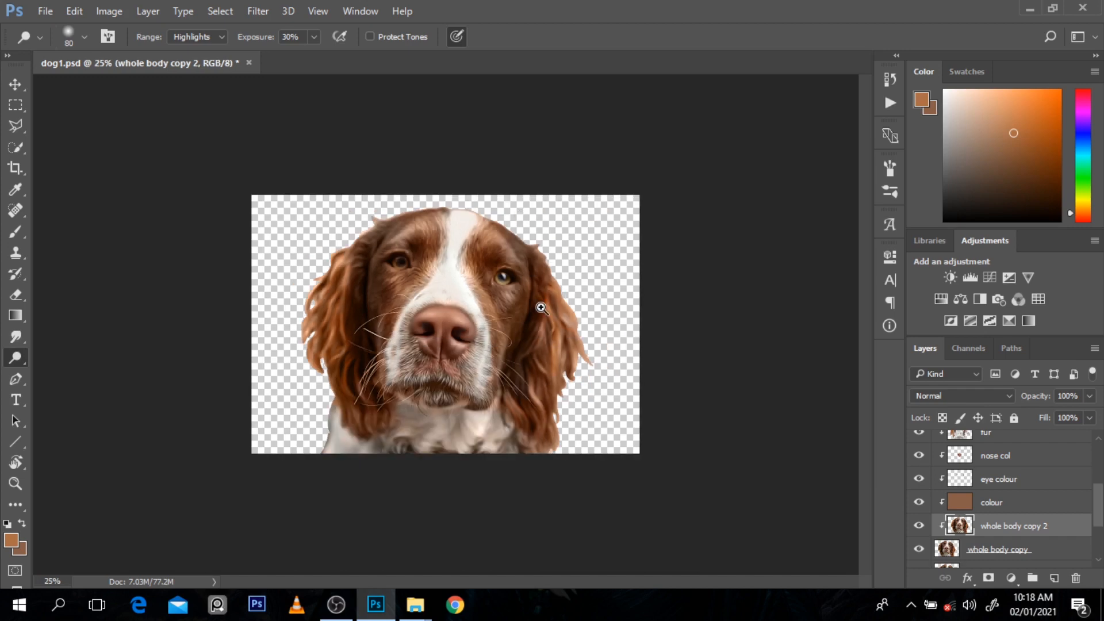
key("ctrl+plus")
Step: Burn the forehead left of the white blaze in the Midtones range with a size 400 brush at 20% exposure
key("bracketleft")
key("bracketright")
key("bracketright")
key("bracketright")
key("bracketright")
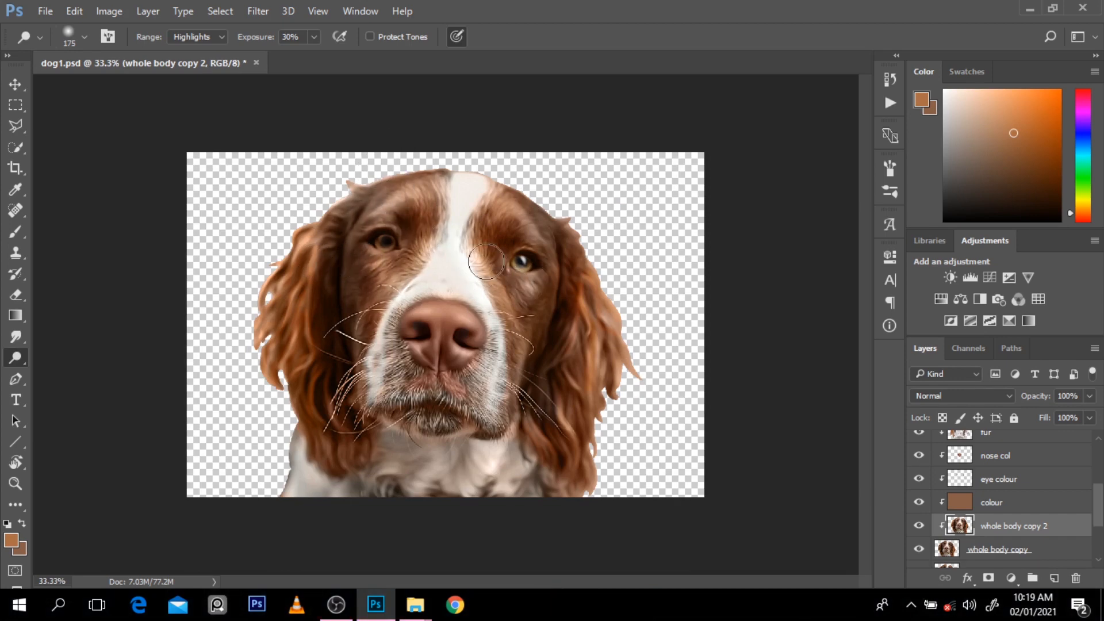
key("shift+o")
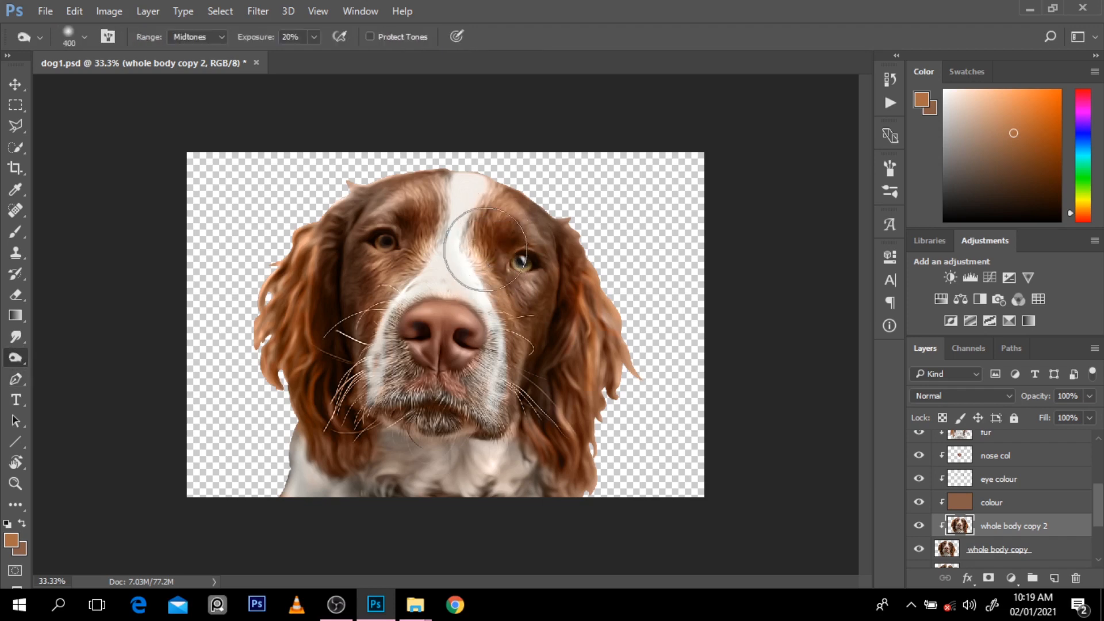
left_click(436, 192)
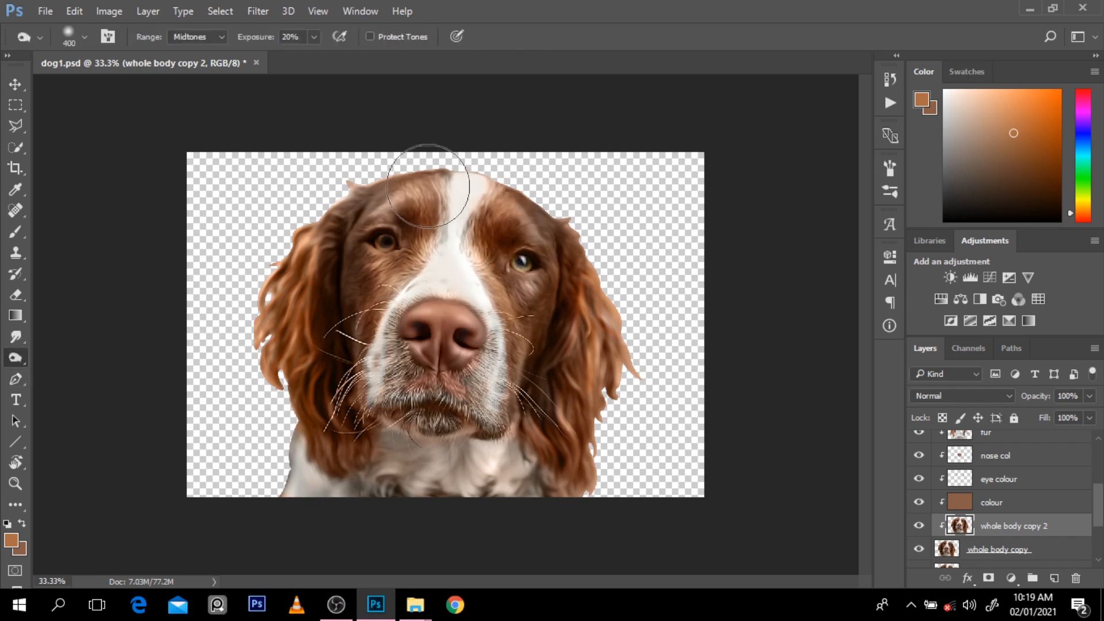
left_click_drag(429, 187, 396, 183)
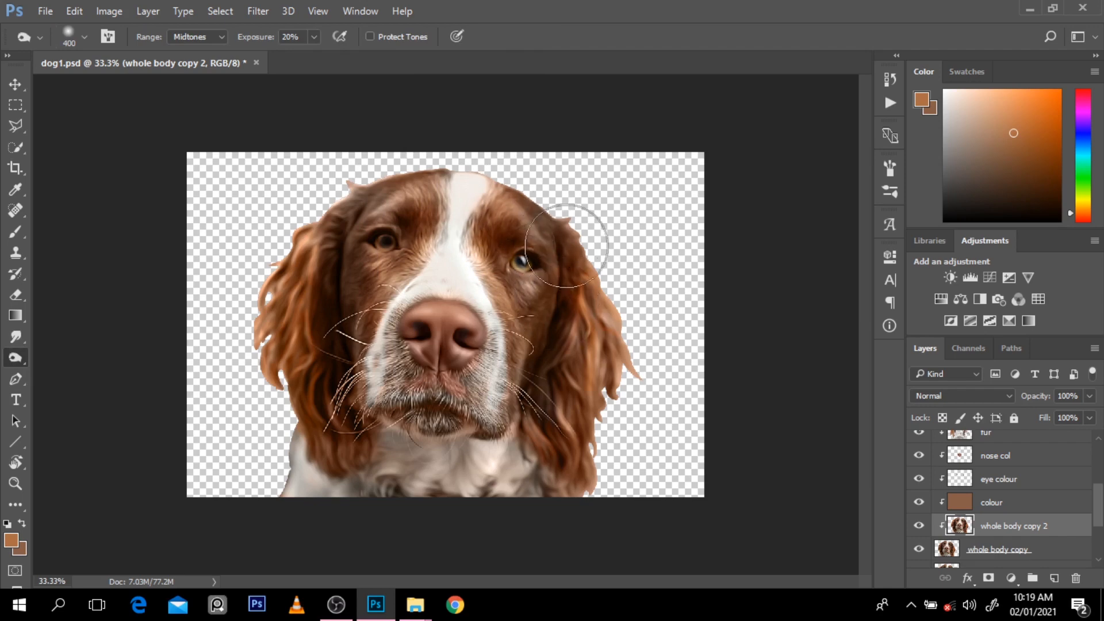
left_click(605, 342, "alt")
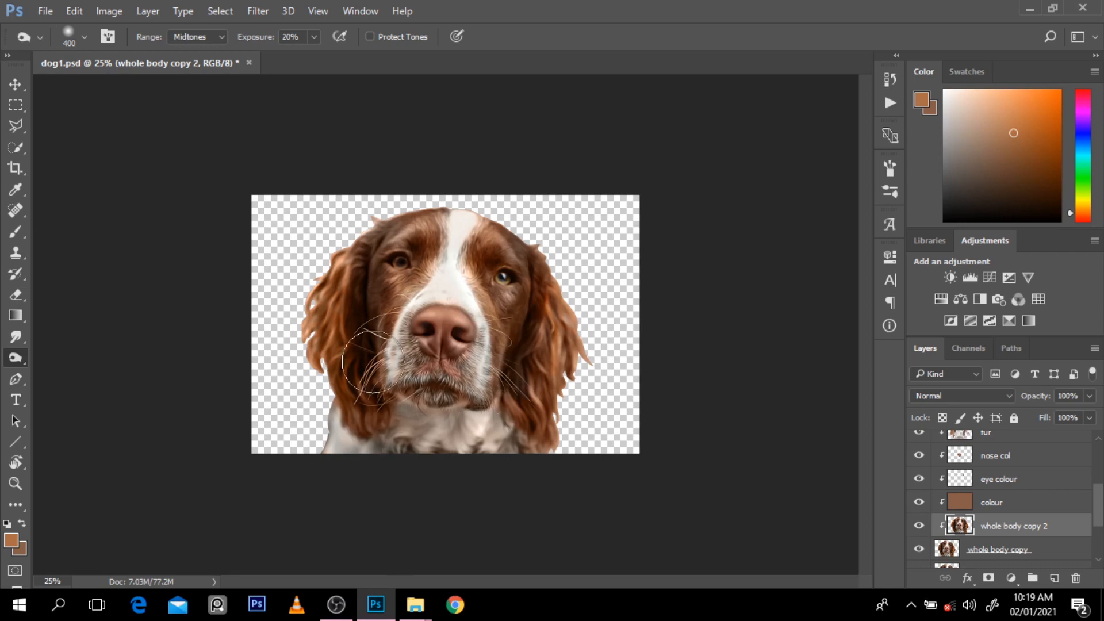
key("ctrl+plus")
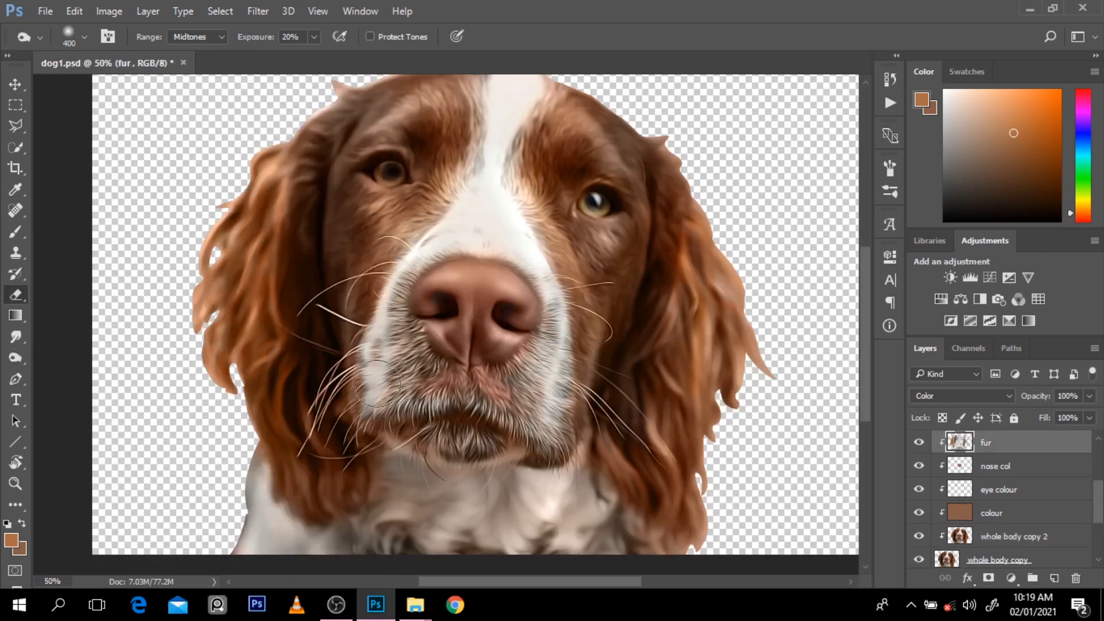
Step: Erase part of the chin colouring on the fur layer with a size 125 eraser at 30% opacity
key("bracketleft")
key("bracketleft")
key("bracketleft")
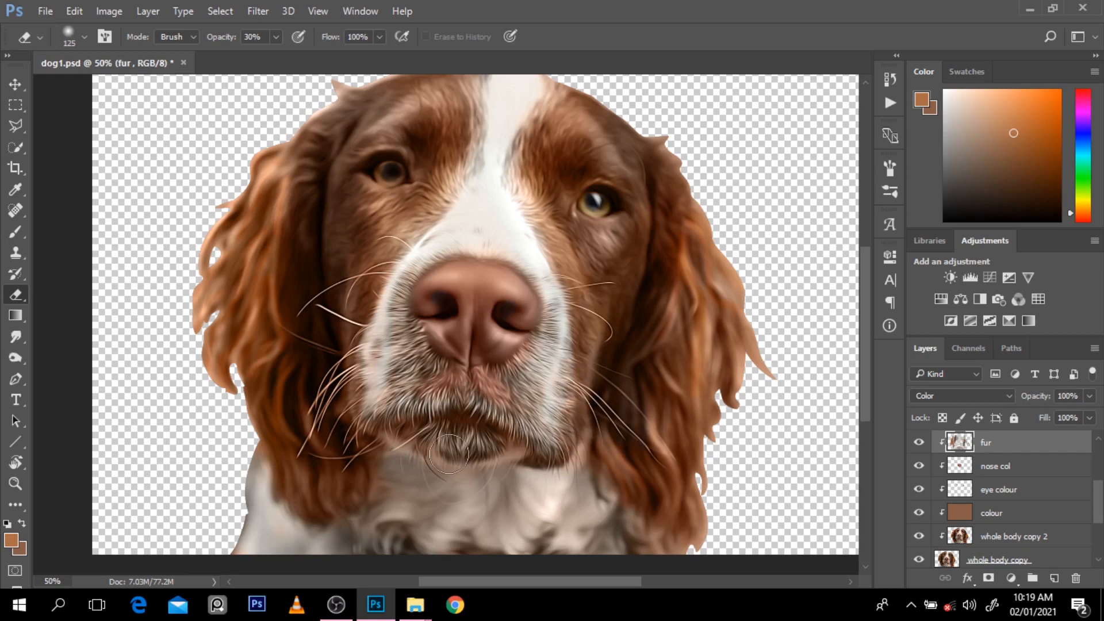
left_click(501, 422, "alt")
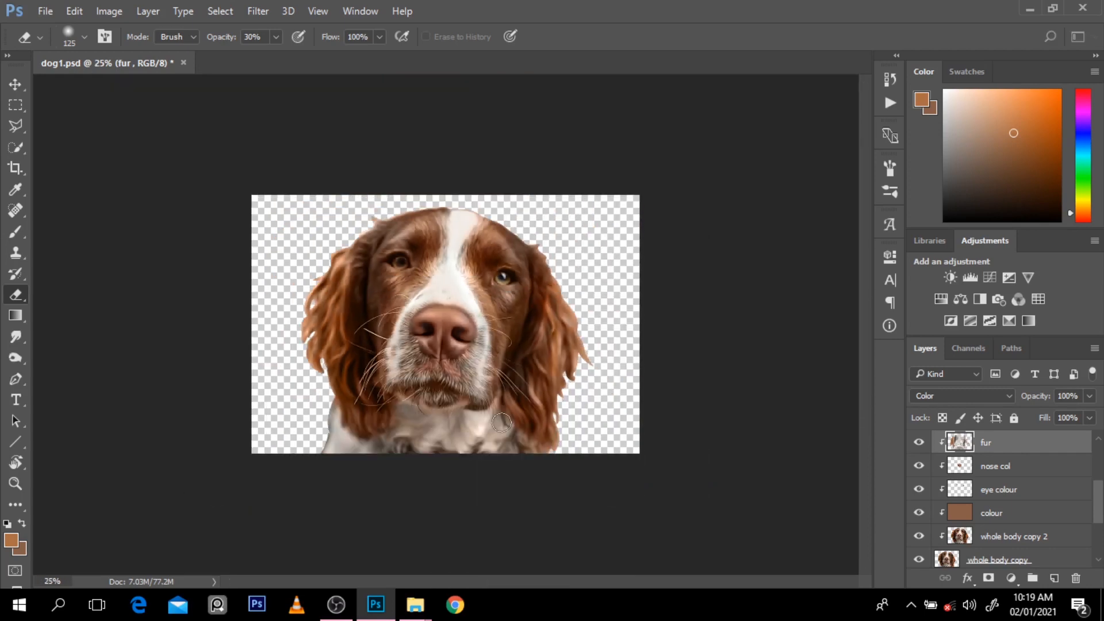
Step: Dodge the highlights around the right eye and down the right cheek on the whole body copy 2 layer with a size 300 brush
left_click(547, 328, "alt")
left_click(548, 328, "ctrl")
key("o")
key("bracketright")
key("bracketright")
key("bracketright")
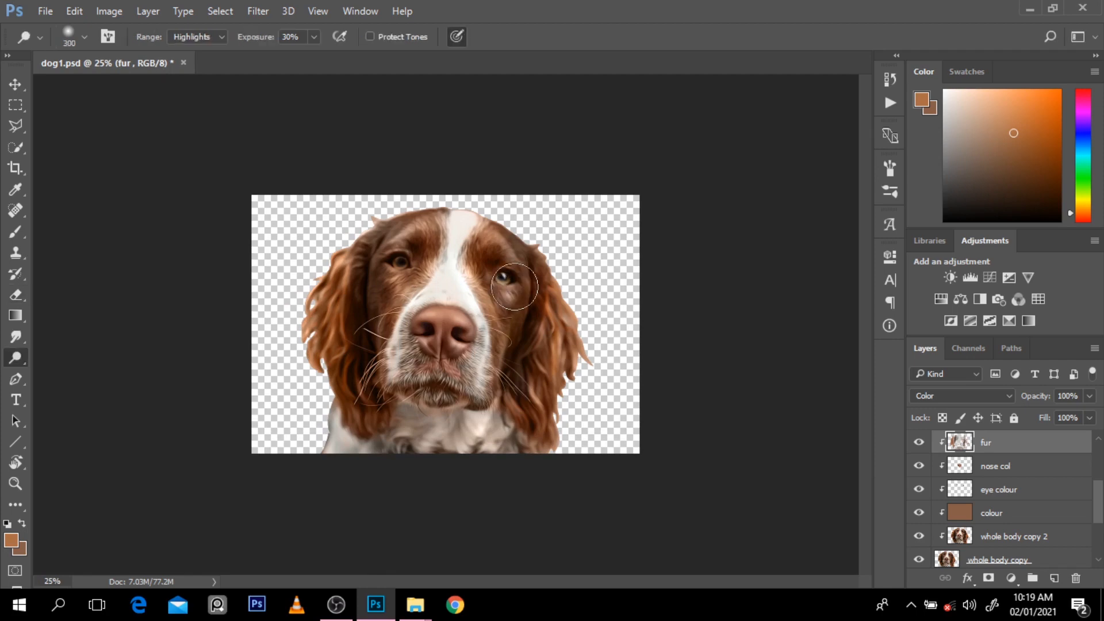
left_click(976, 536)
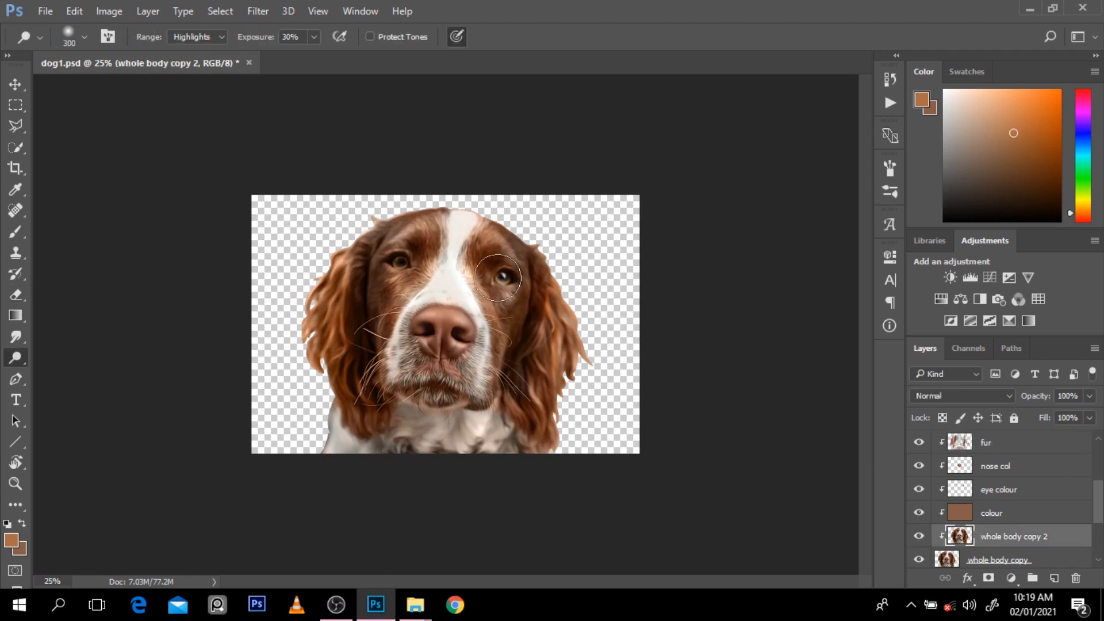
mouse_move(477, 264)
left_mouse_down()
mouse_move(524, 254)
mouse_move(541, 339)
mouse_move(523, 303)
mouse_move(502, 350)
mouse_move(519, 292)
mouse_move(505, 343)
left_mouse_up()
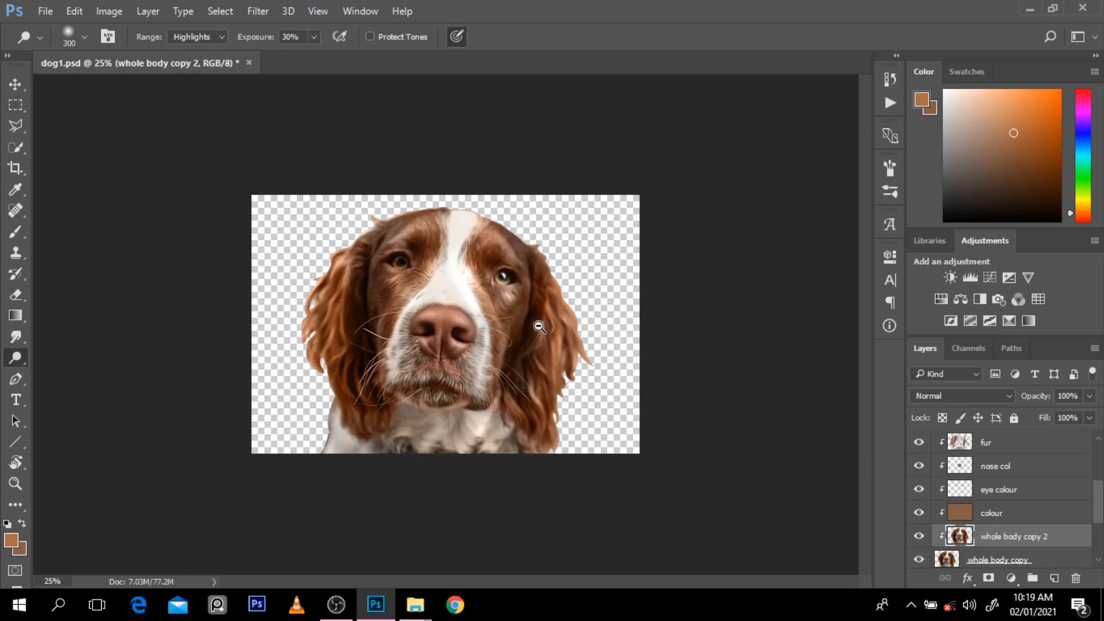
scroll(539, 327, "down", 1)
scroll(539, 326, "up", 1)
left_click(505, 364, "ctrl")
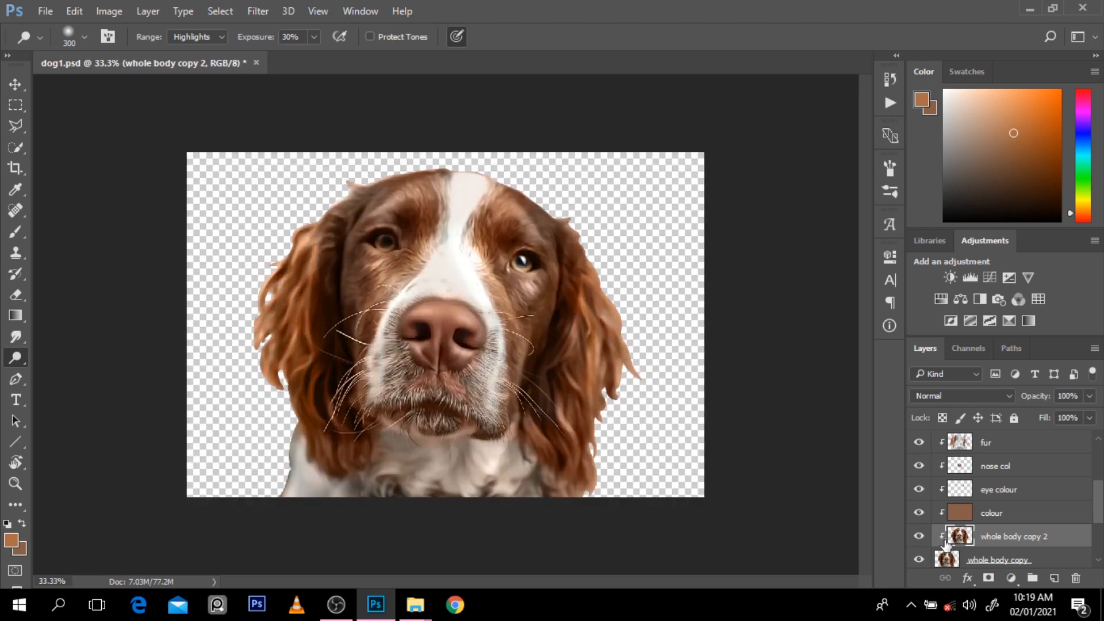
Step: Toggle the visibility of the whole body copy layer to compare the painted dog with the earlier version
scroll(1097, 529, "down", 1)
left_click(923, 534)
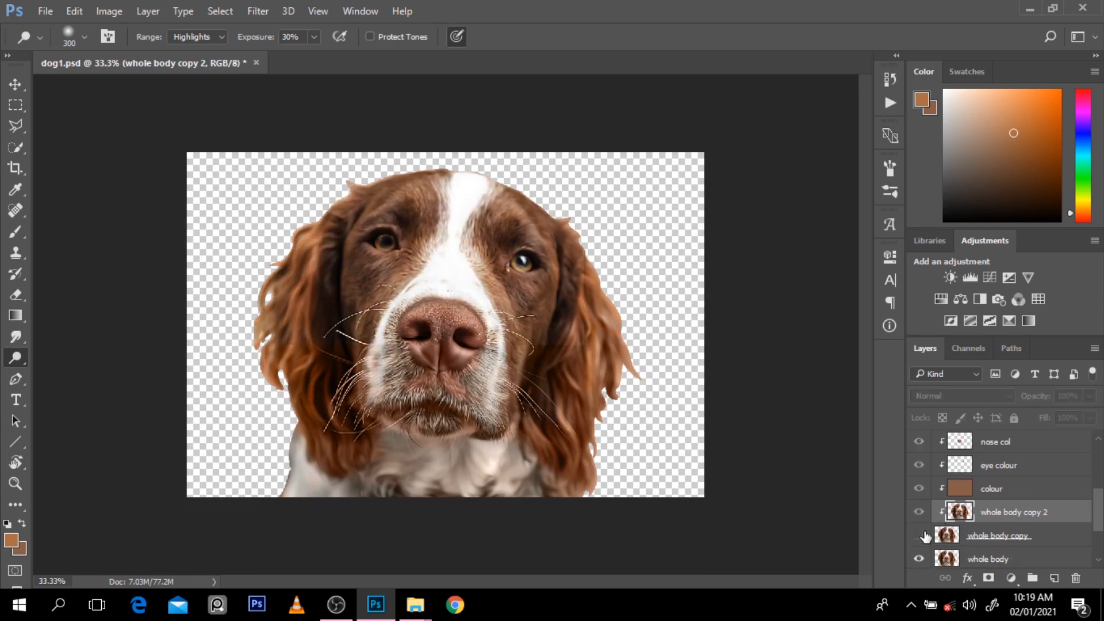
left_click(923, 534)
left_click(924, 534)
left_click(923, 533)
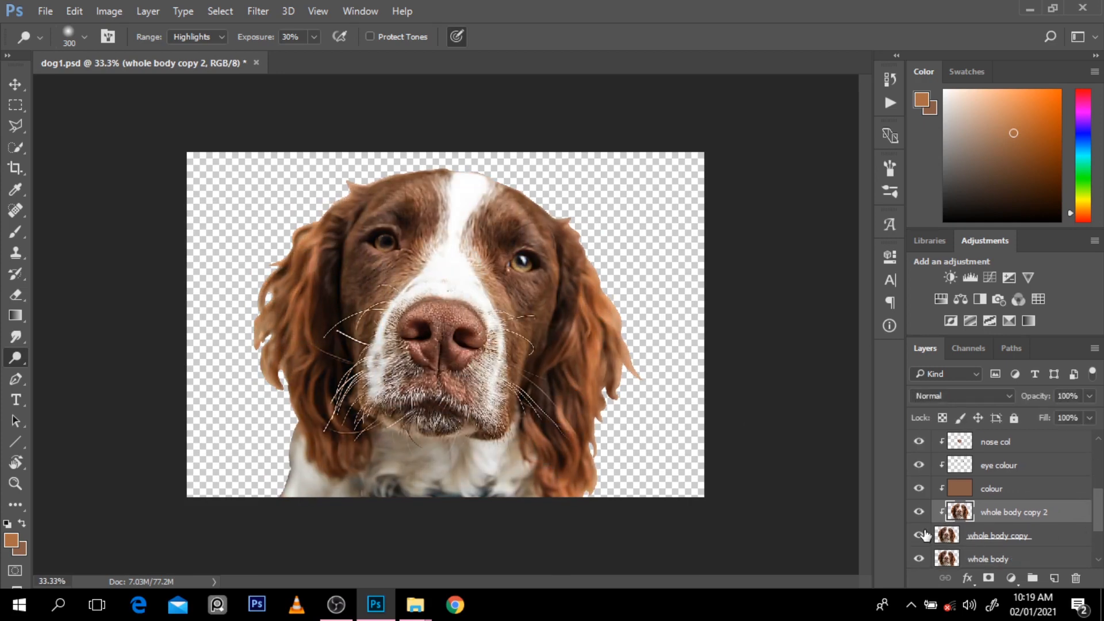
left_click(664, 363, "ctrl+alt")
left_click(570, 403, "ctrl")
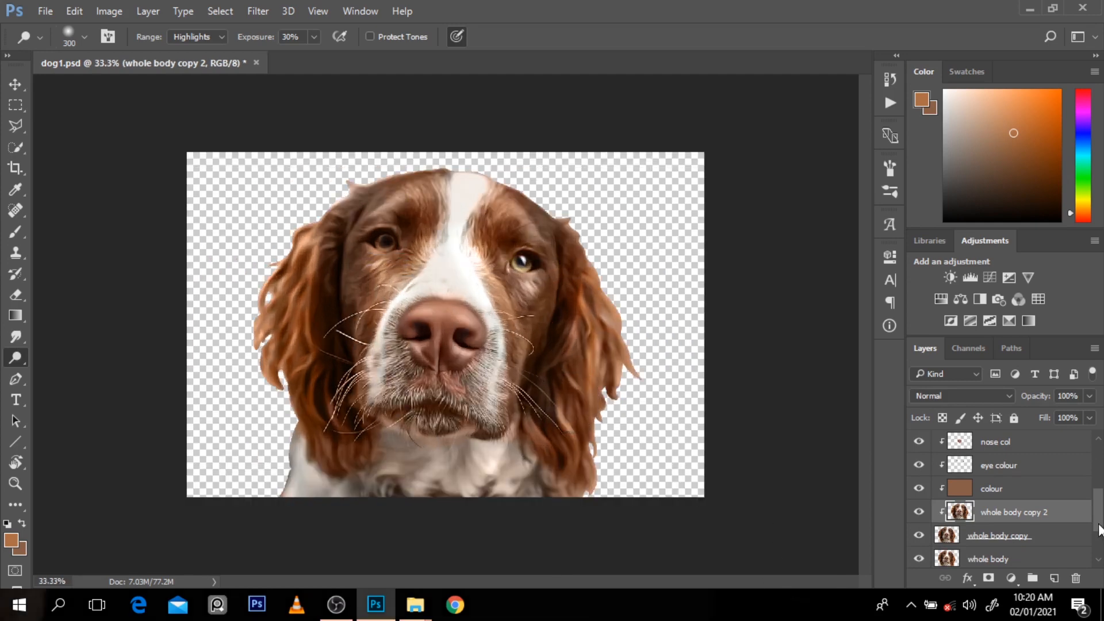
Step: Select all layers from whole body copy up to Layer 1 and put them in one group
mouse_move(1099, 526)
left_mouse_down()
mouse_move(1103, 443)
mouse_move(1102, 532)
left_mouse_up()
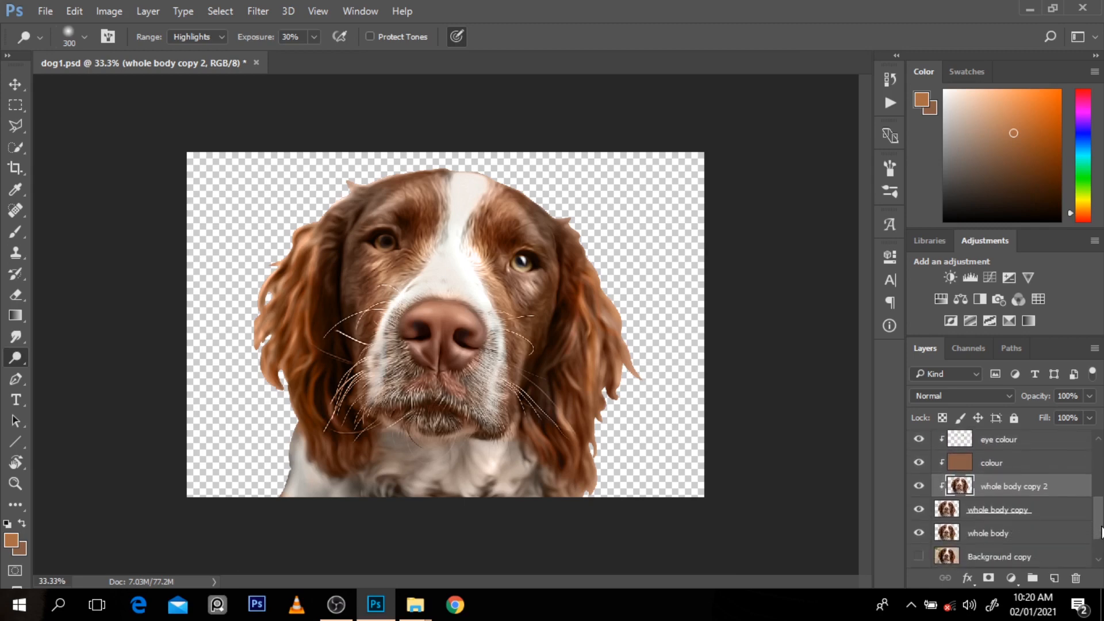
left_click(1030, 520)
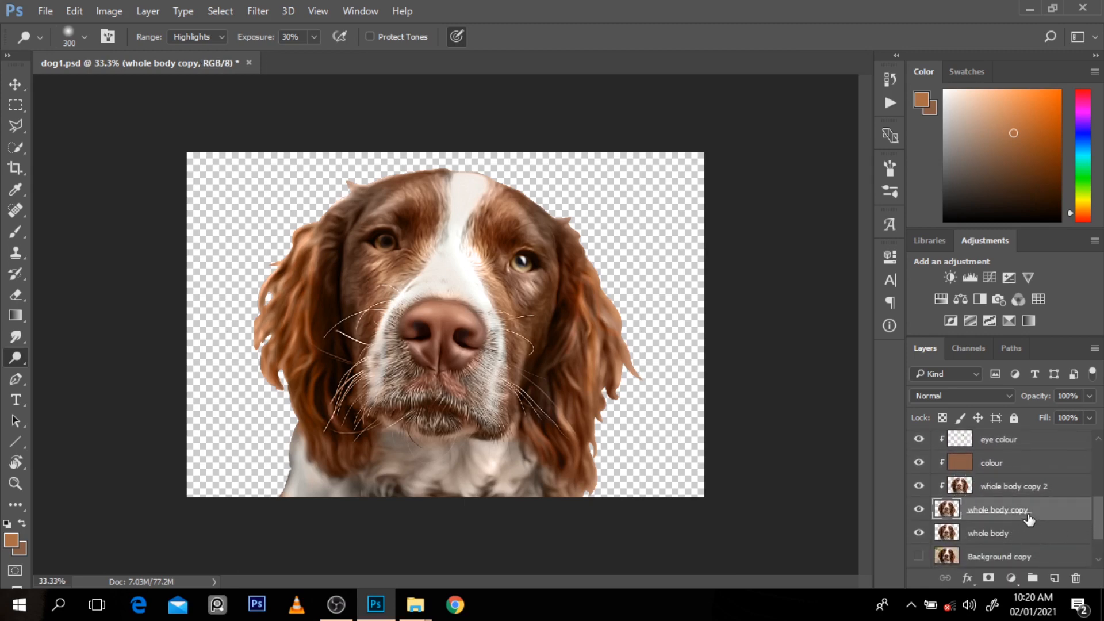
left_click_drag(1101, 537, 1082, 455)
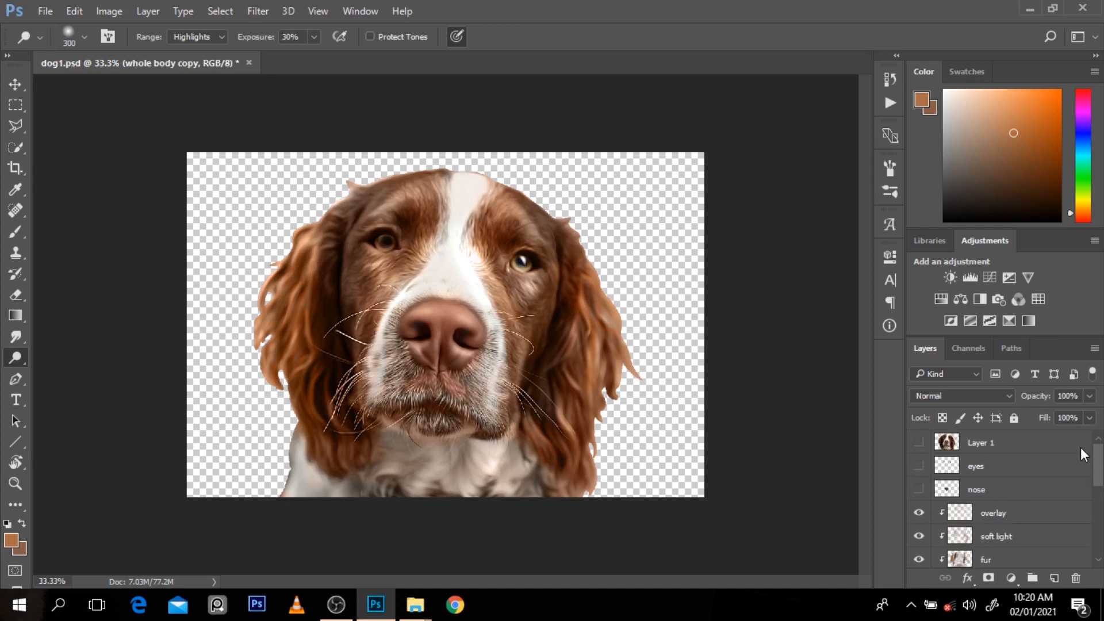
left_click(1024, 449)
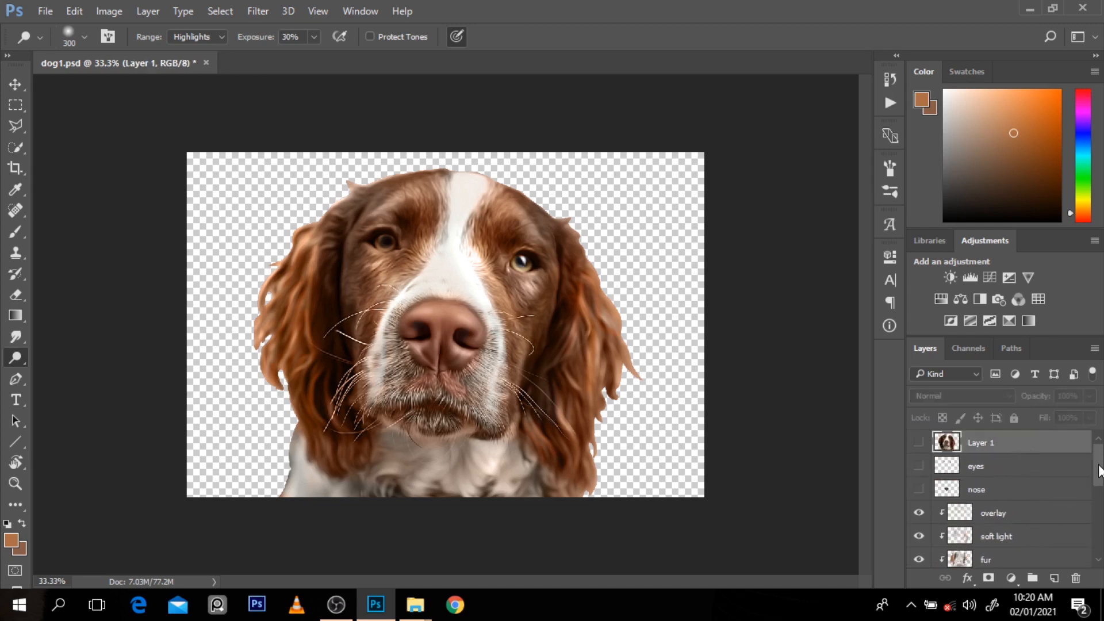
left_click_drag(1100, 472, 1095, 423)
left_click(1044, 506)
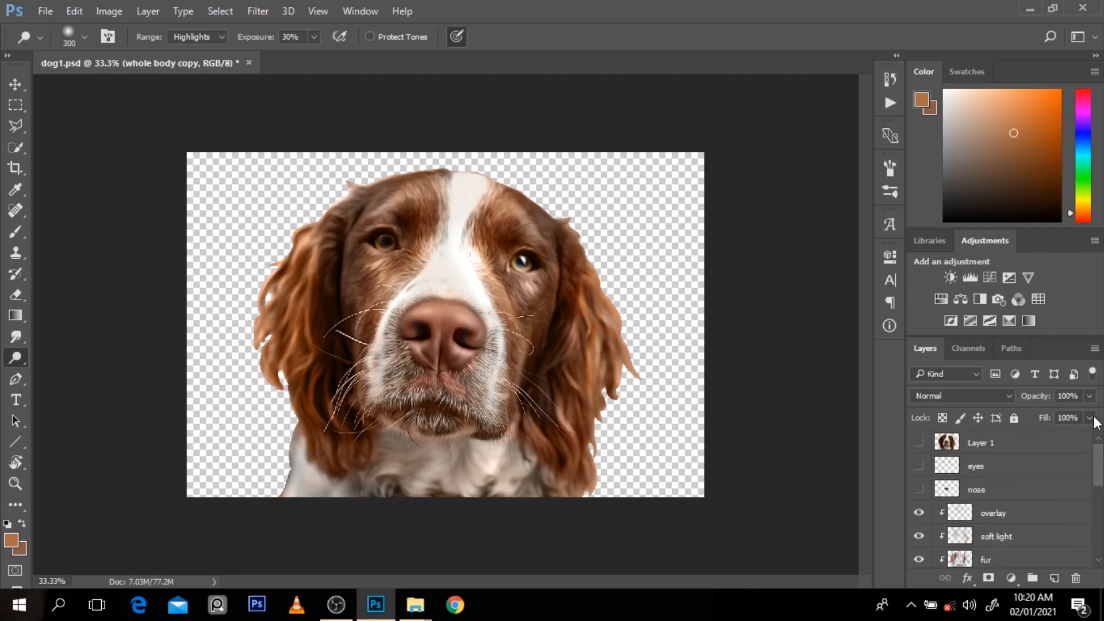
left_click(1041, 448, "shift")
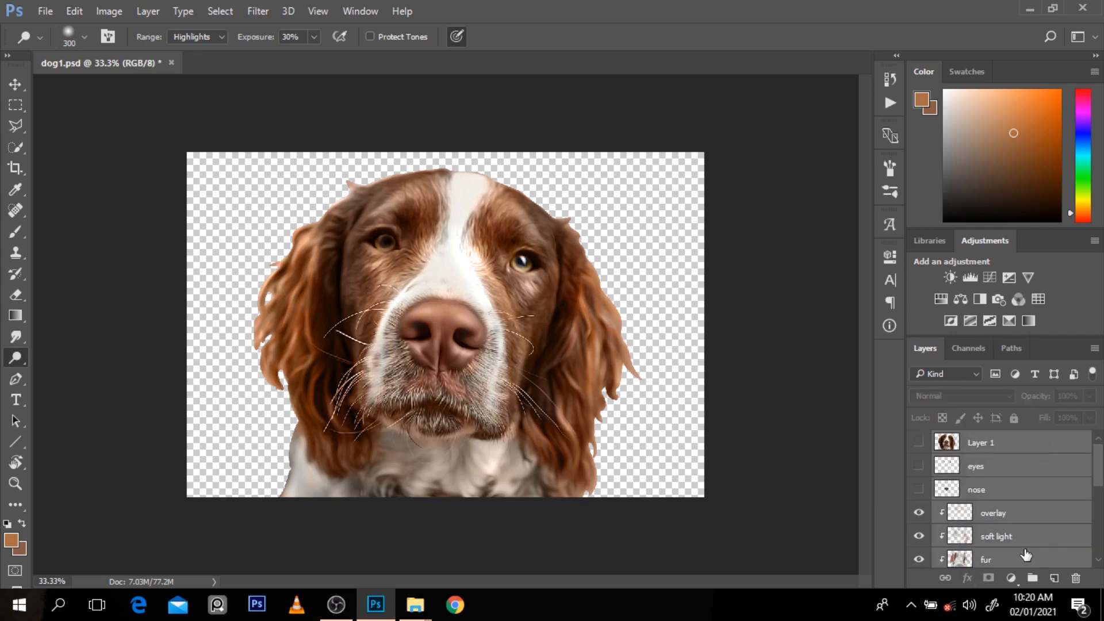
left_click_drag(1026, 555, 1034, 578)
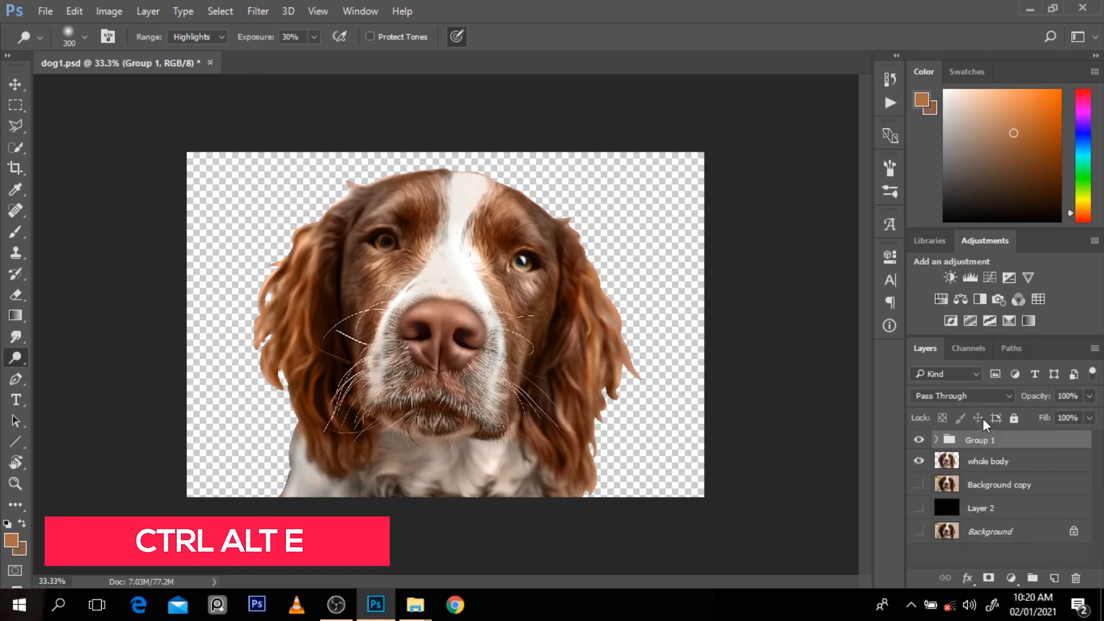
Step: Stamp Group 1 into a new merged layer and hide the original group
key("ctrl+alt+e")
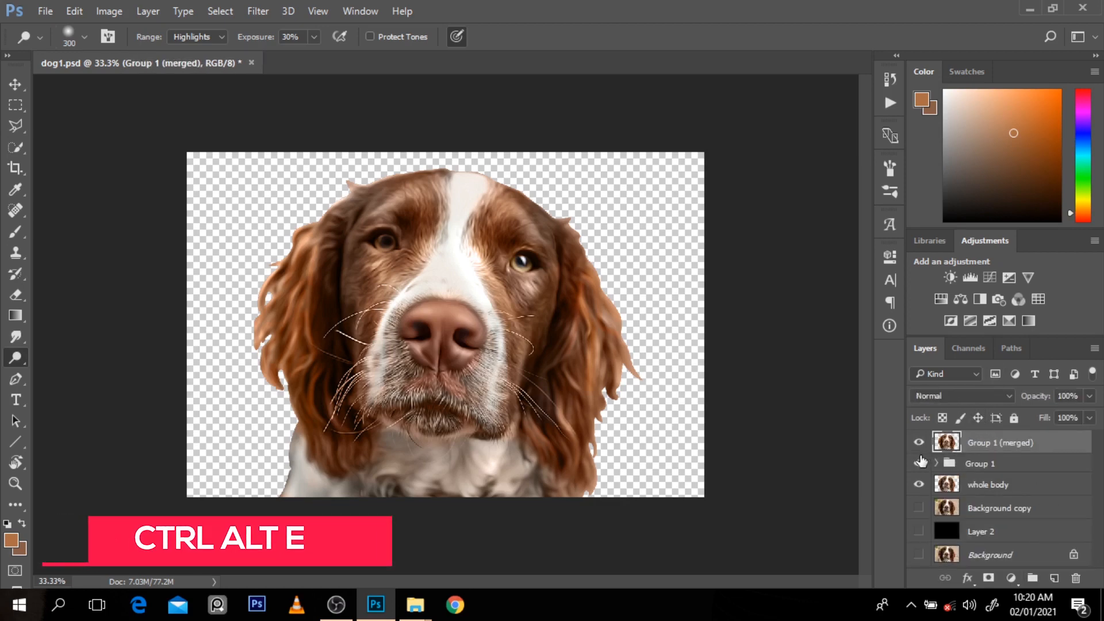
left_click(919, 463)
left_click(918, 442)
left_click(918, 443)
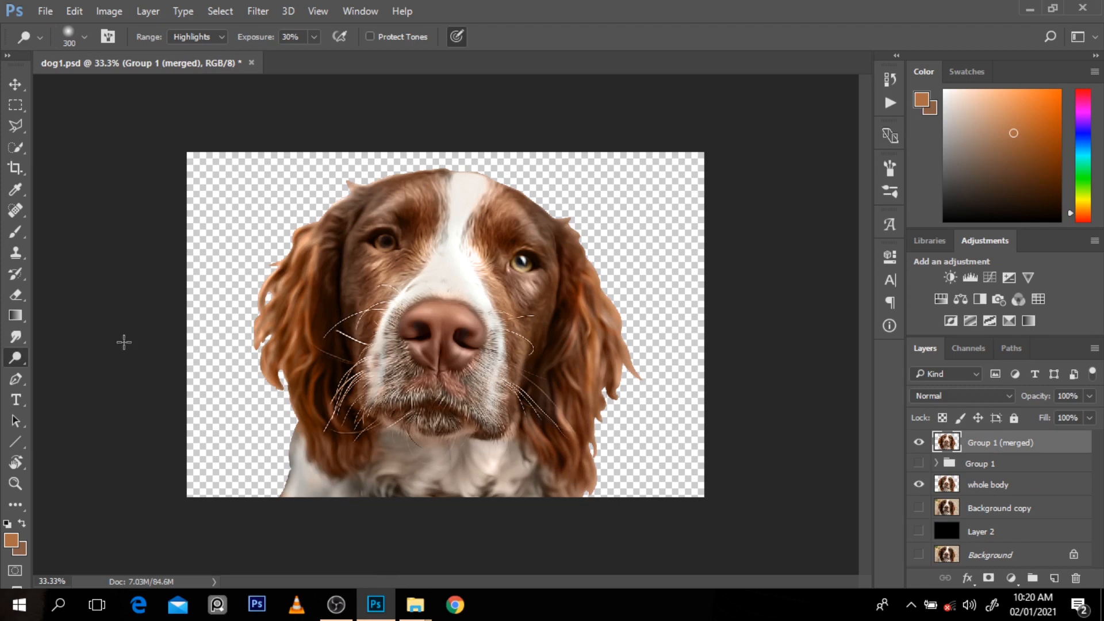
Step: Give the Smudge tool the speckled 24 px brush tip and set its size to 10 for working on the left ear
left_click(16, 336)
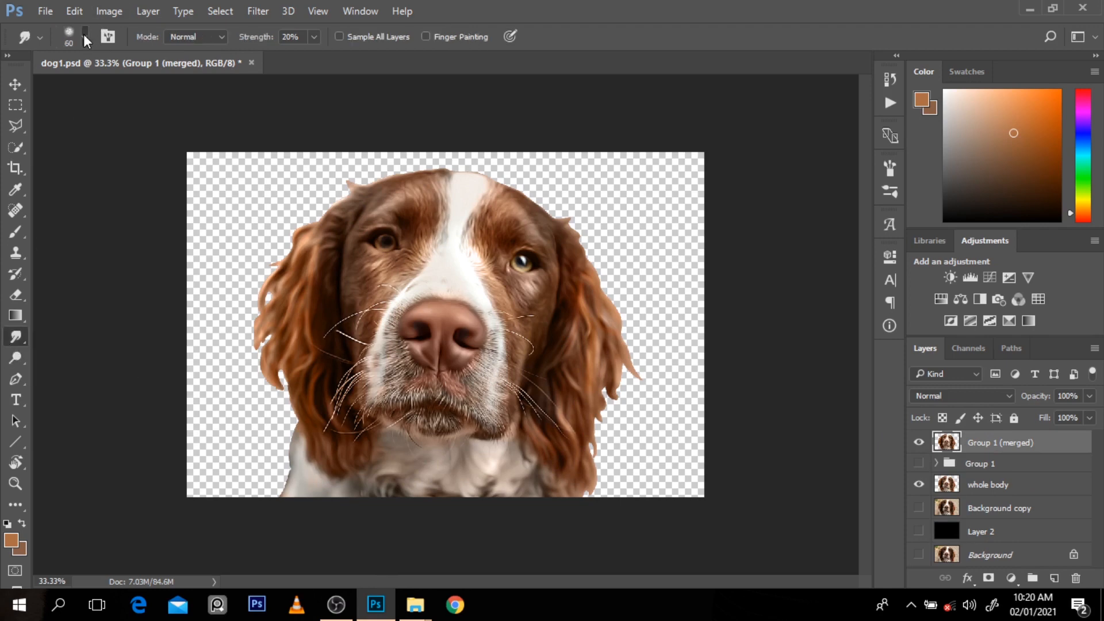
left_click(85, 38)
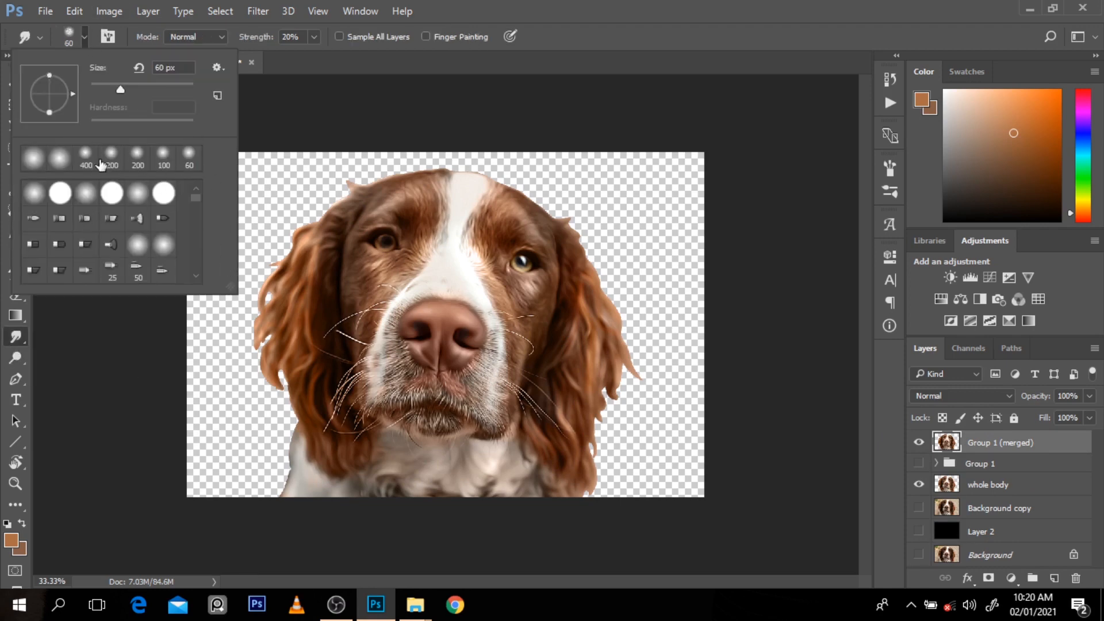
mouse_move(195, 195)
left_mouse_down()
mouse_move(197, 264)
mouse_move(190, 208)
left_mouse_up()
double_click(165, 241)
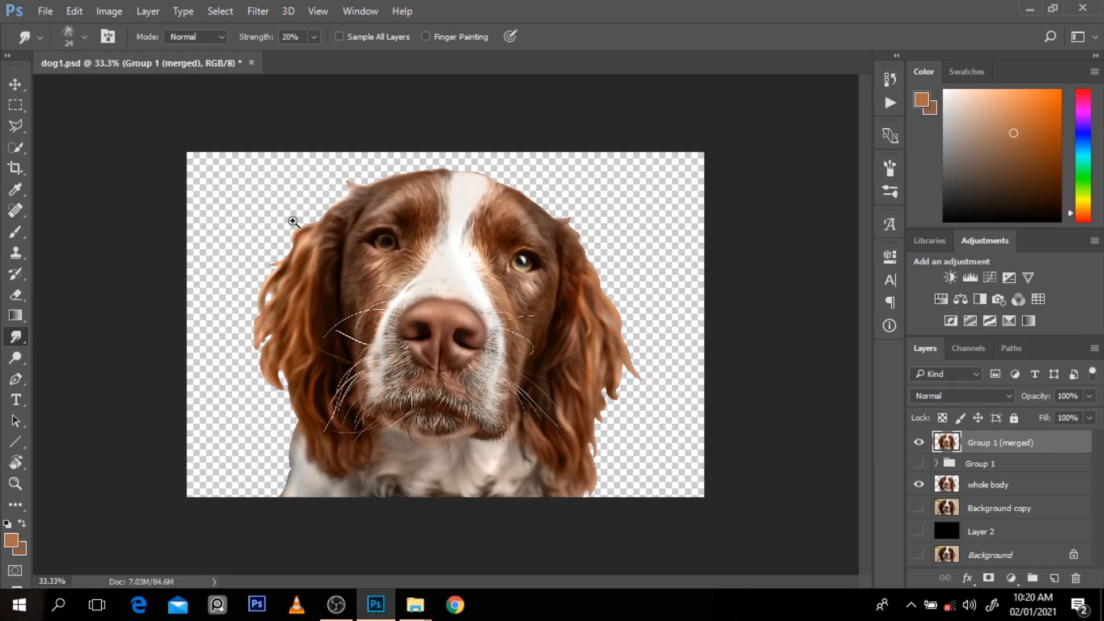
left_click(294, 222, "ctrl")
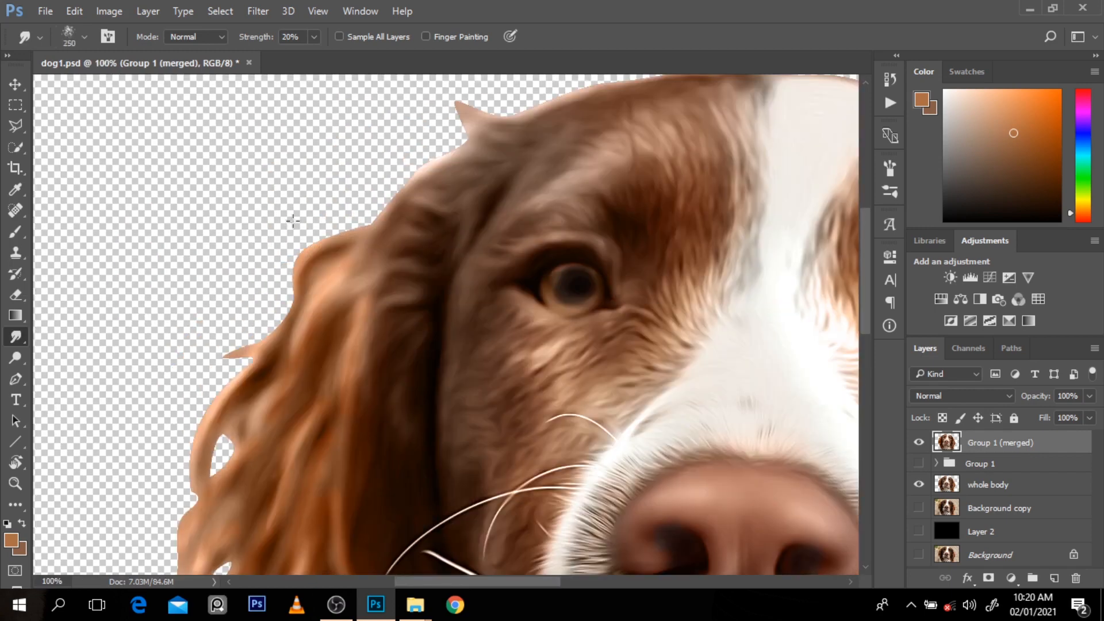
key("Tab")
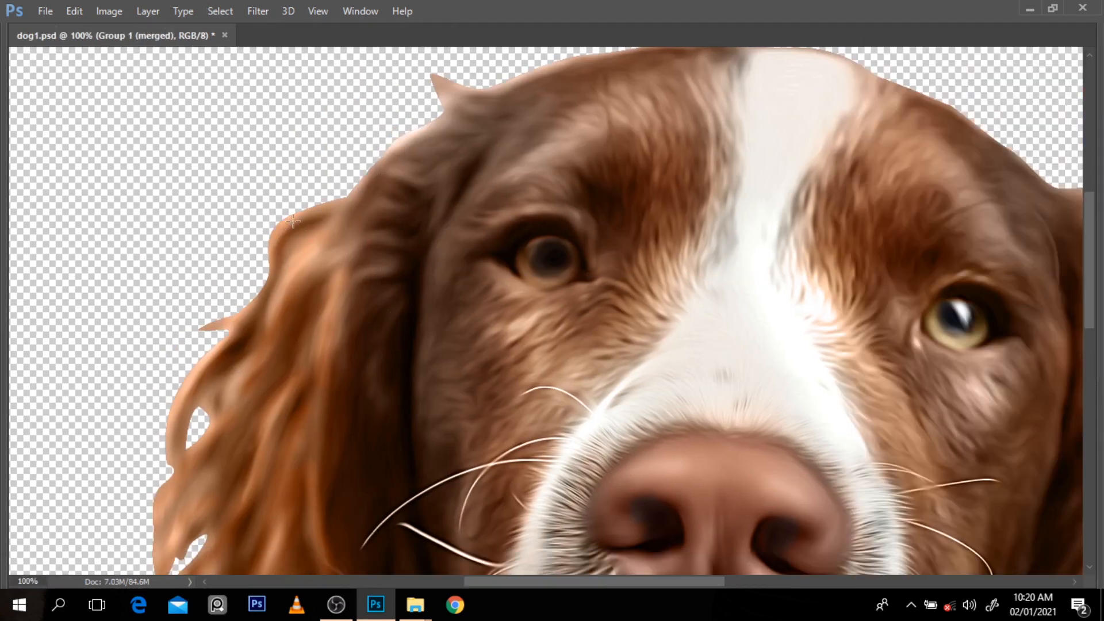
key("Tab")
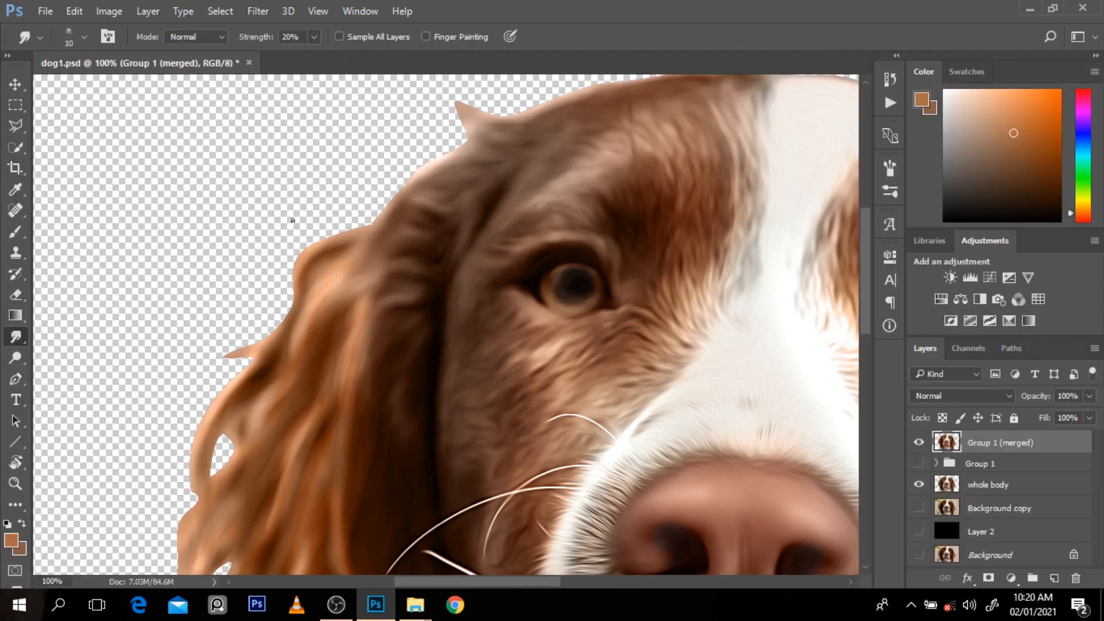
Step: Enlarge the Smudge brush to 45, raise its strength to 70%, and smudge wispy fur outward from the left ear's upper edge
key("bracketright")
key("bracketright")
key("bracketright")
key("5")
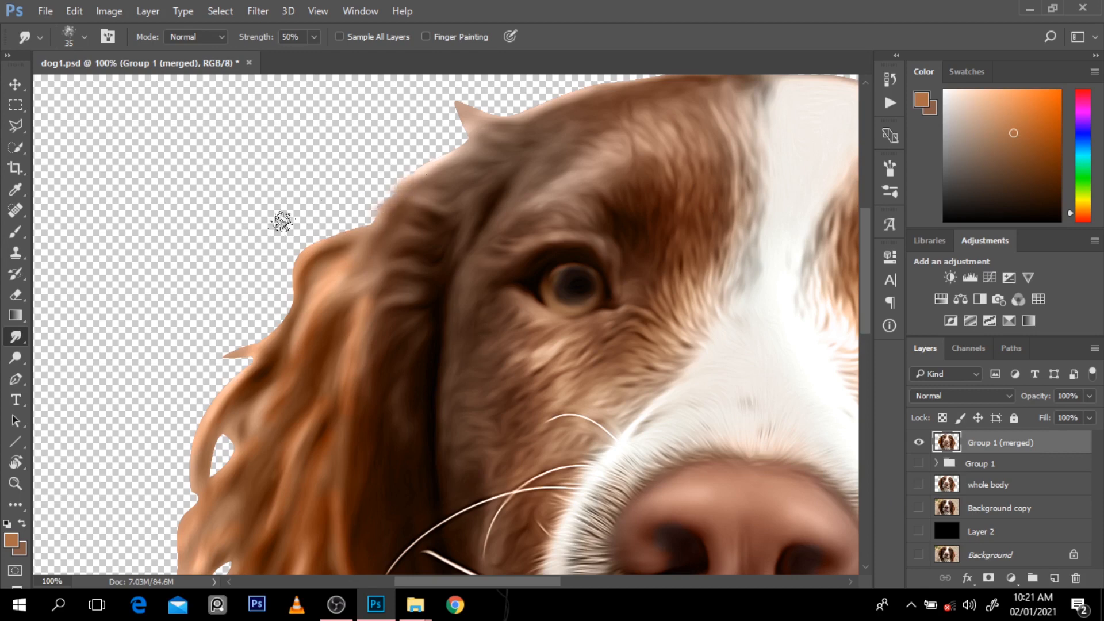
left_click_drag(388, 209, 408, 195)
key("bracketright")
left_click_drag(417, 180, 261, 222)
left_click_drag(436, 163, 283, 183)
left_click_drag(463, 144, 310, 180)
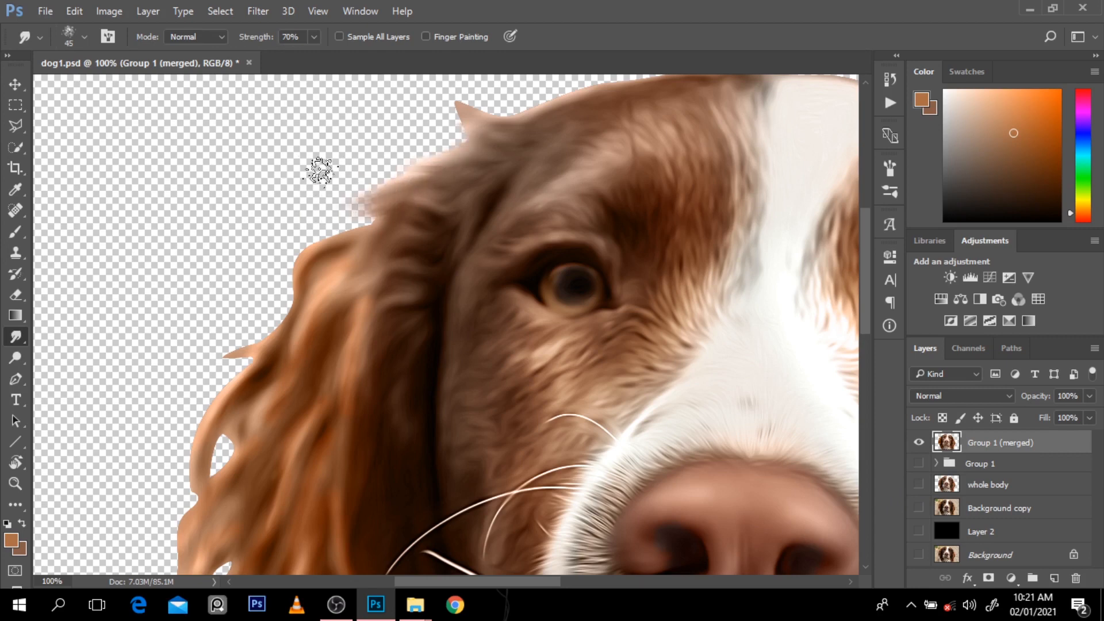
Step: Set the Smudge brush to 50 and soften the head's upper left edge and the left ear's outer edge into fine strands
key("bracketright")
scroll(463, 187, "down", 1)
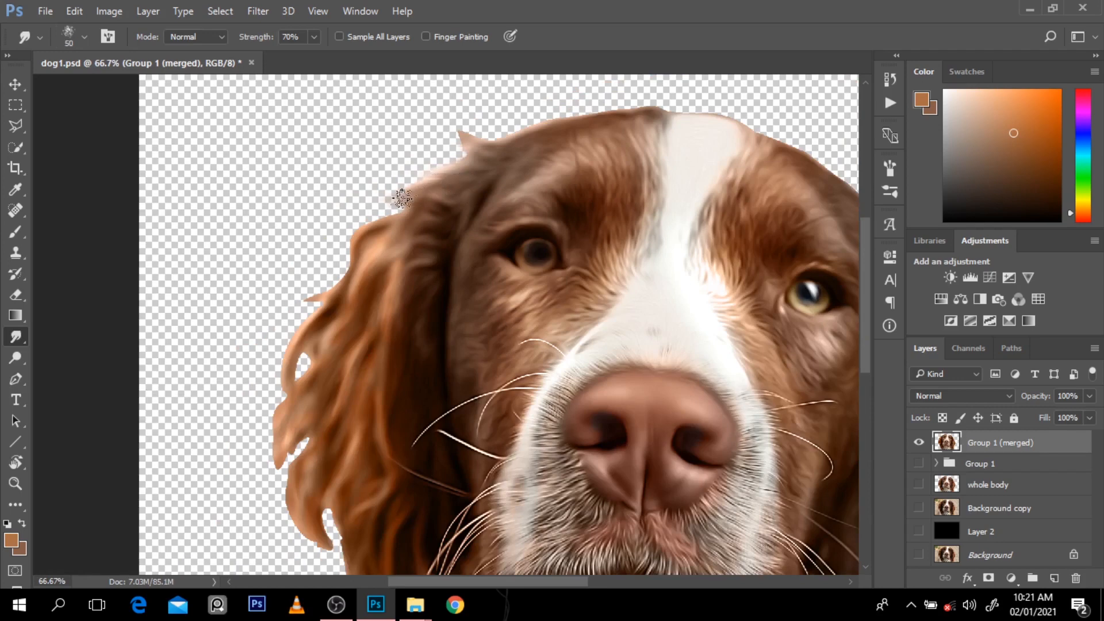
mouse_move(402, 198)
left_mouse_down()
mouse_move(310, 245)
mouse_move(398, 213)
mouse_move(250, 280)
mouse_move(317, 282)
mouse_move(354, 231)
mouse_move(297, 320)
mouse_move(384, 206)
mouse_move(358, 212)
mouse_move(331, 265)
left_mouse_up()
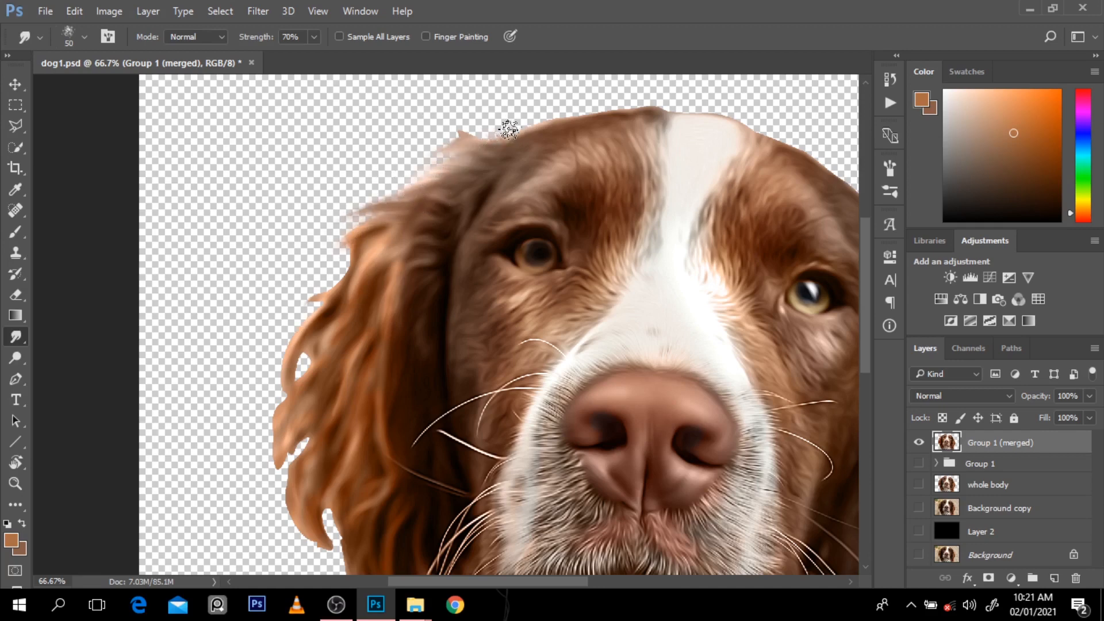
left_click_drag(509, 130, 433, 145)
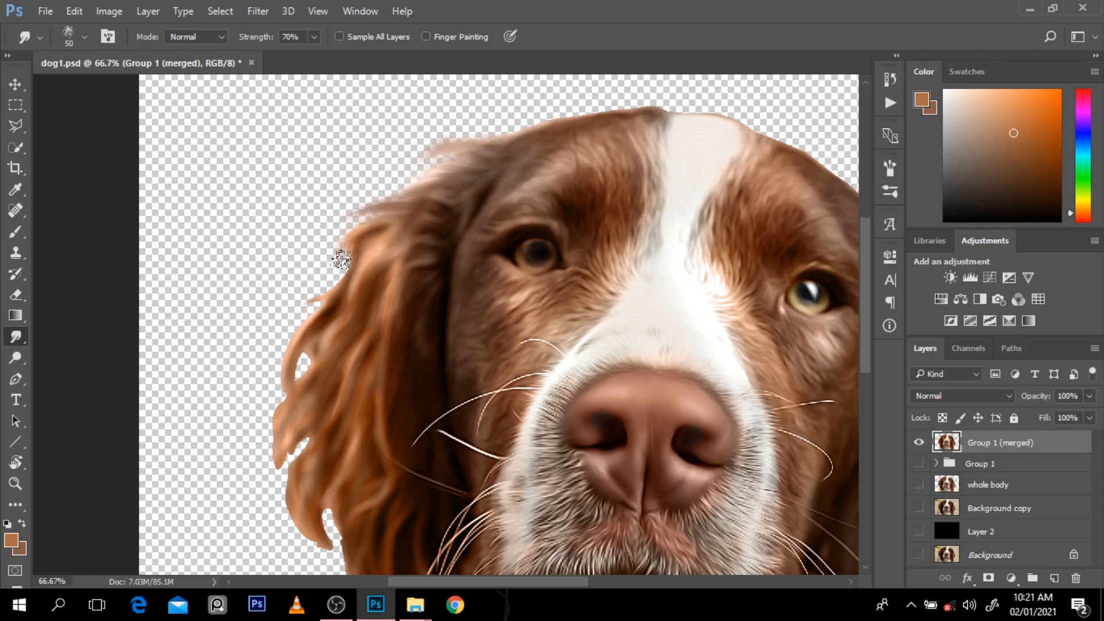
mouse_move(340, 254)
left_mouse_down()
mouse_move(297, 303)
mouse_move(314, 284)
mouse_move(297, 333)
mouse_move(314, 311)
mouse_move(256, 378)
mouse_move(331, 283)
mouse_move(329, 303)
mouse_move(260, 374)
left_mouse_up()
left_click_drag(308, 314, 264, 417)
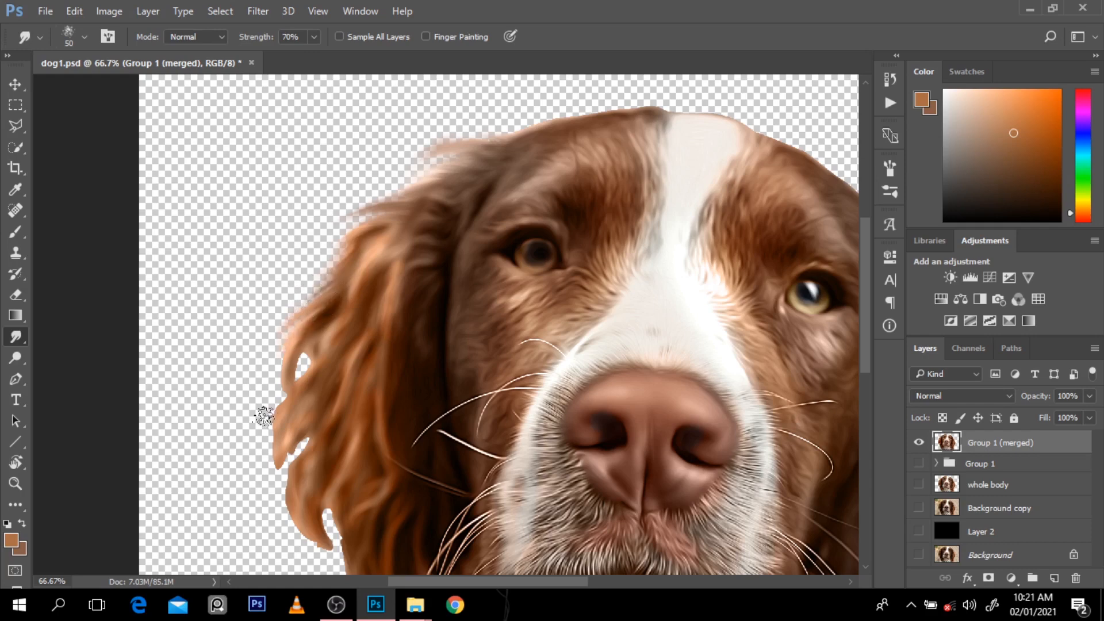
Step: Smudge the lower outer locks of the left ear downward into tapered, wispy strands
left_click_drag(294, 361, 267, 409)
left_click_drag(306, 354, 257, 483)
mouse_move(292, 411)
left_mouse_down()
mouse_move(268, 425)
mouse_move(296, 455)
mouse_move(313, 421)
mouse_move(276, 505)
left_mouse_up()
left_click_drag(302, 454, 291, 525)
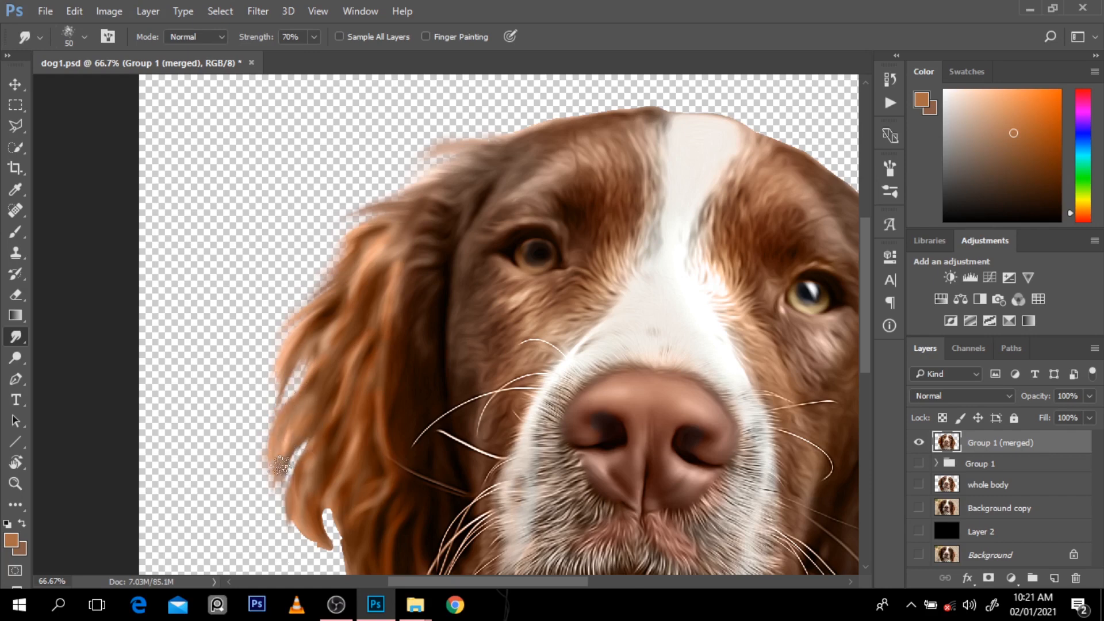
left_click_drag(280, 466, 278, 524)
left_click_drag(299, 364, 273, 429)
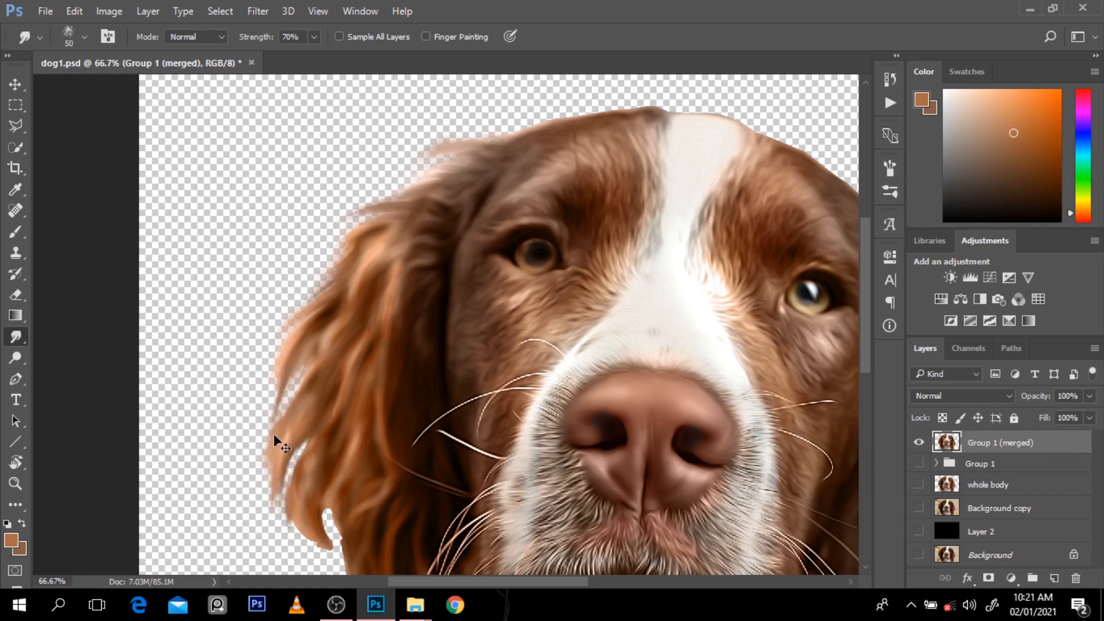
key("ctrl+z")
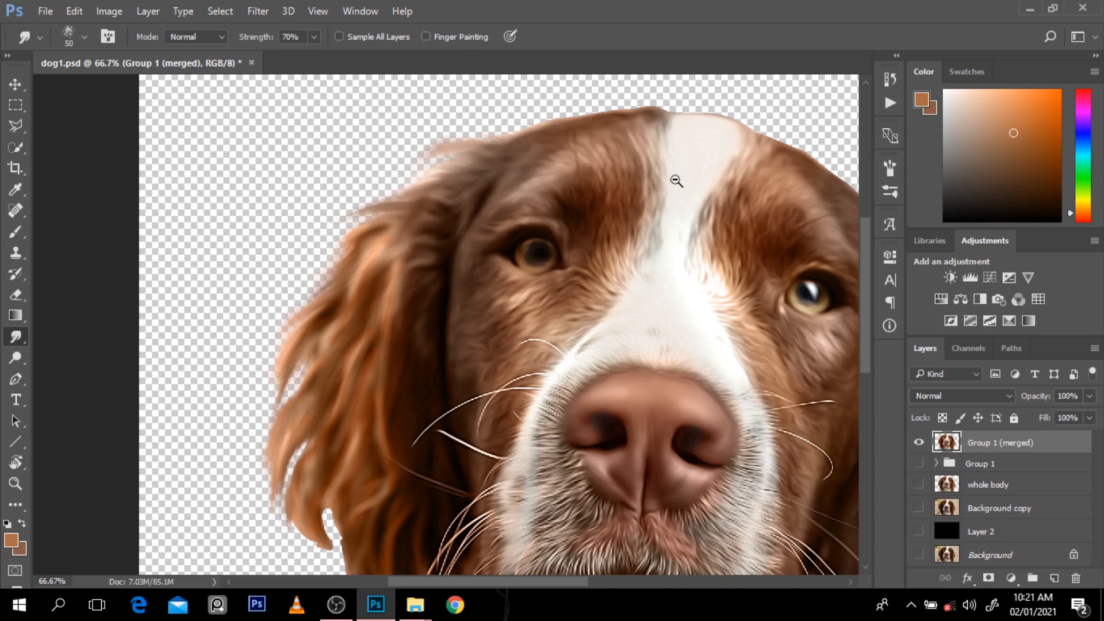
Step: Pull the left ear's lower tip downward and refine its outer locks with a smaller Smudge brush
key("ctrl+minus")
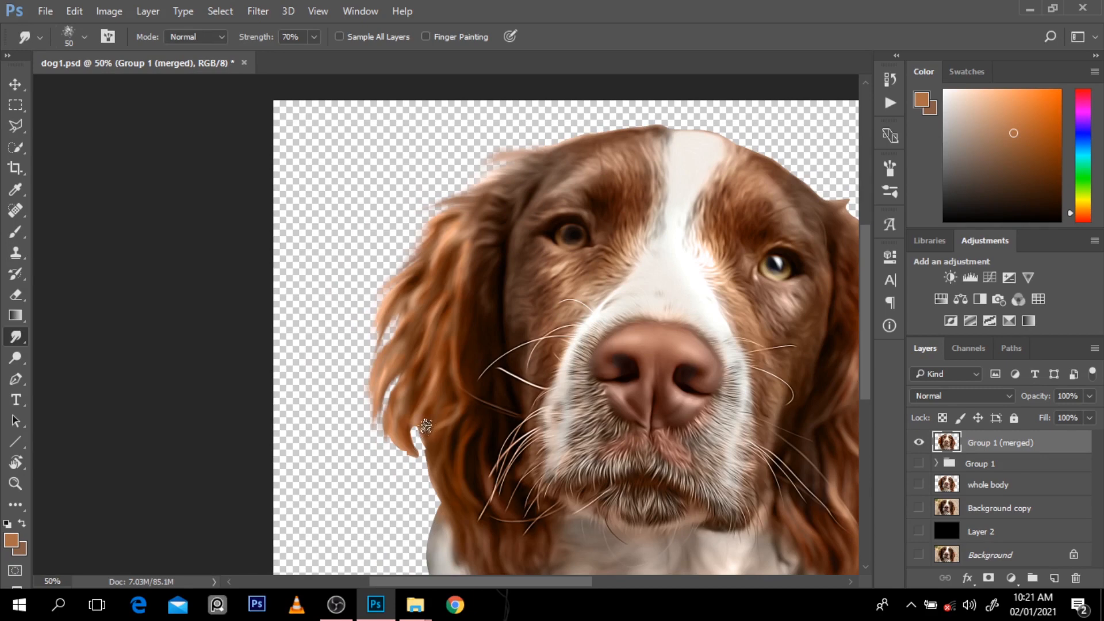
mouse_move(426, 426)
left_mouse_down()
mouse_move(426, 467)
mouse_move(404, 457)
left_mouse_up()
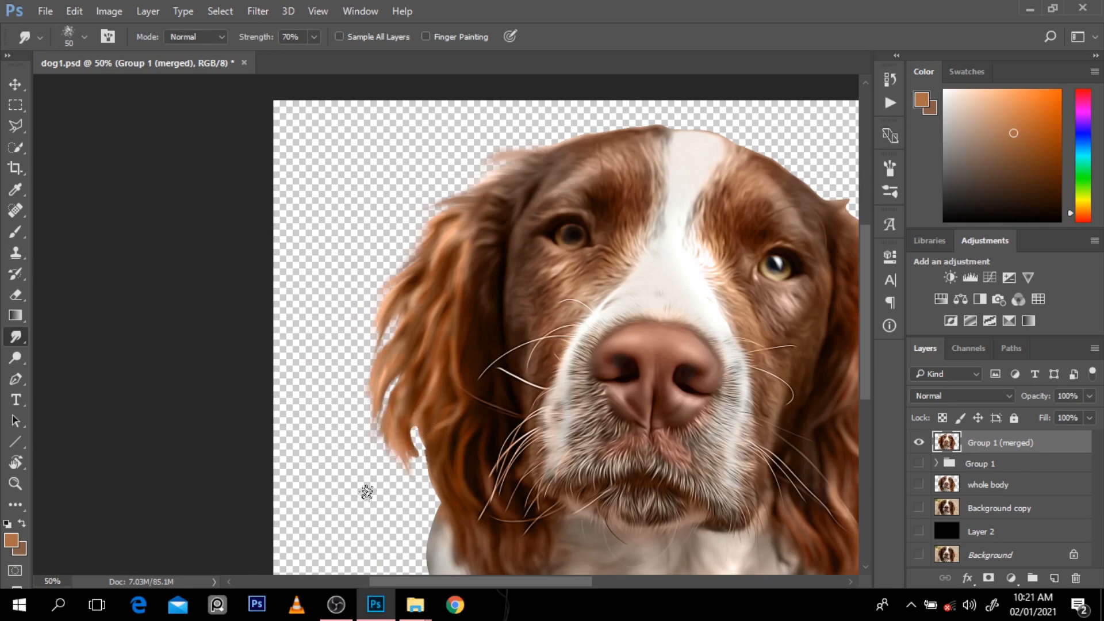
left_click(385, 410, "ctrl")
key("bracketleft")
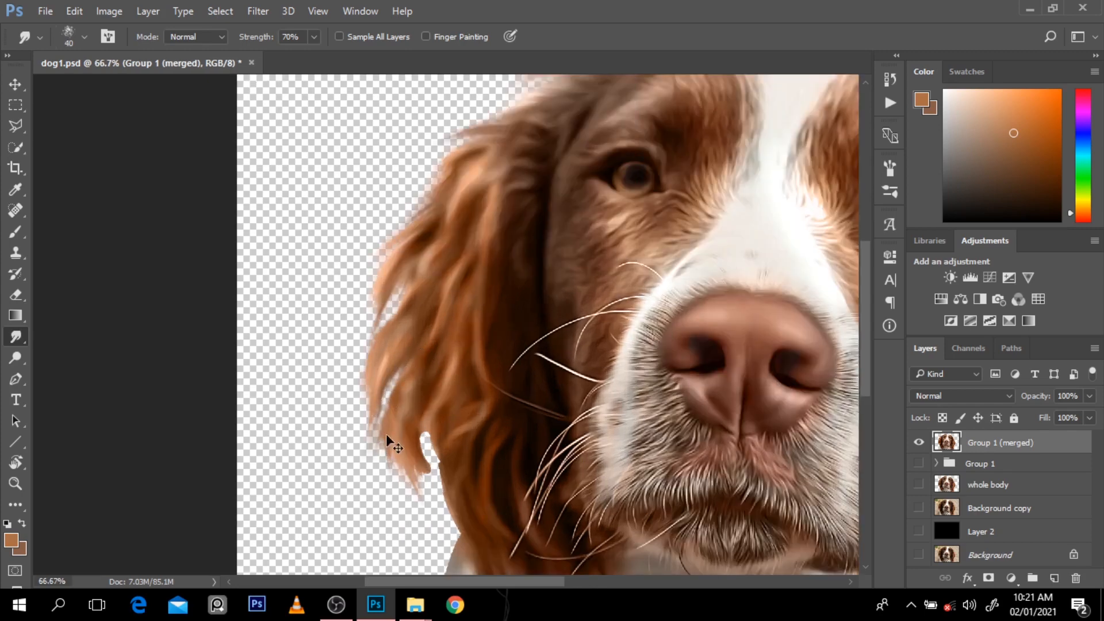
left_click_drag(362, 384, 358, 468)
mouse_move(418, 242)
left_mouse_down()
mouse_move(356, 293)
mouse_move(343, 396)
left_mouse_up()
Step: Set the Smudge brush to 70 and try pulling long fur outward from the upper right edge of the head
key("ctrl+minus")
key("ctrl+minus")
key("ctrl+minus")
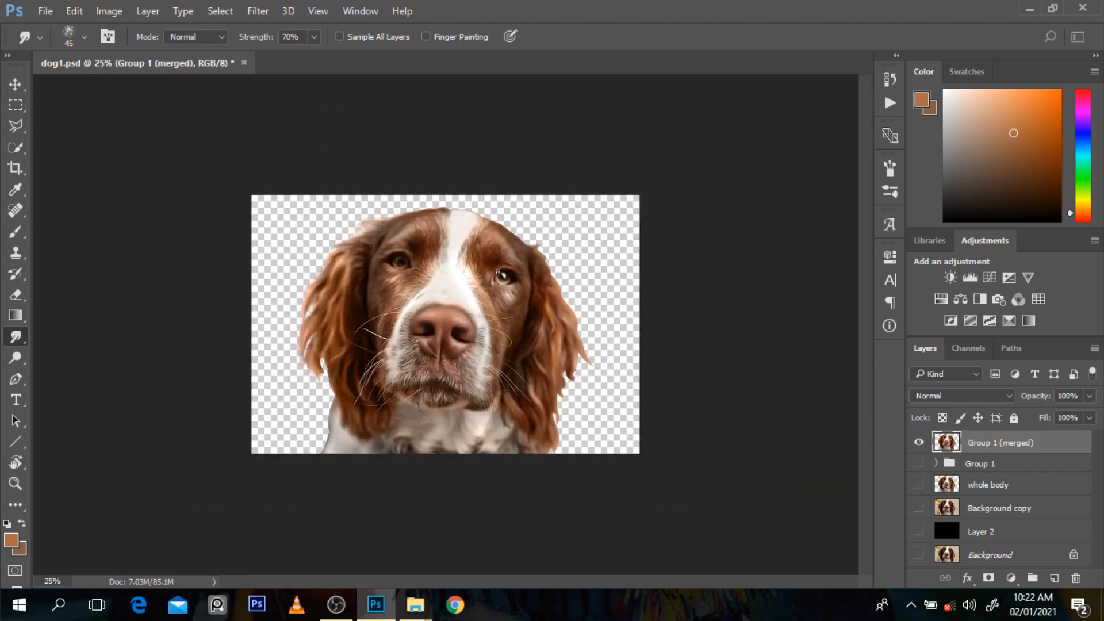
scroll(521, 207, "up", 2)
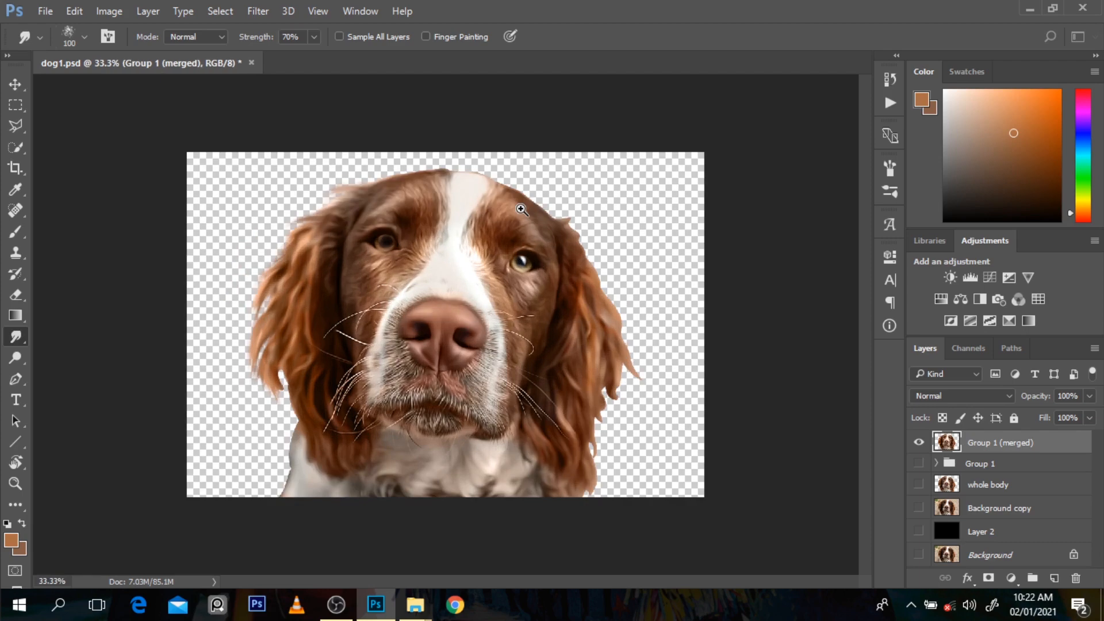
key("bracketleft")
key("bracketleft")
mouse_move(497, 180)
left_mouse_down()
mouse_move(556, 154)
mouse_move(525, 180)
mouse_move(512, 175)
mouse_move(544, 176)
mouse_move(478, 168)
mouse_move(519, 159)
mouse_move(535, 174)
mouse_move(491, 184)
mouse_move(585, 183)
mouse_move(530, 186)
mouse_move(544, 180)
mouse_move(581, 188)
mouse_move(529, 191)
mouse_move(588, 193)
mouse_move(553, 199)
mouse_move(623, 211)
left_mouse_up()
key("ctrl+z")
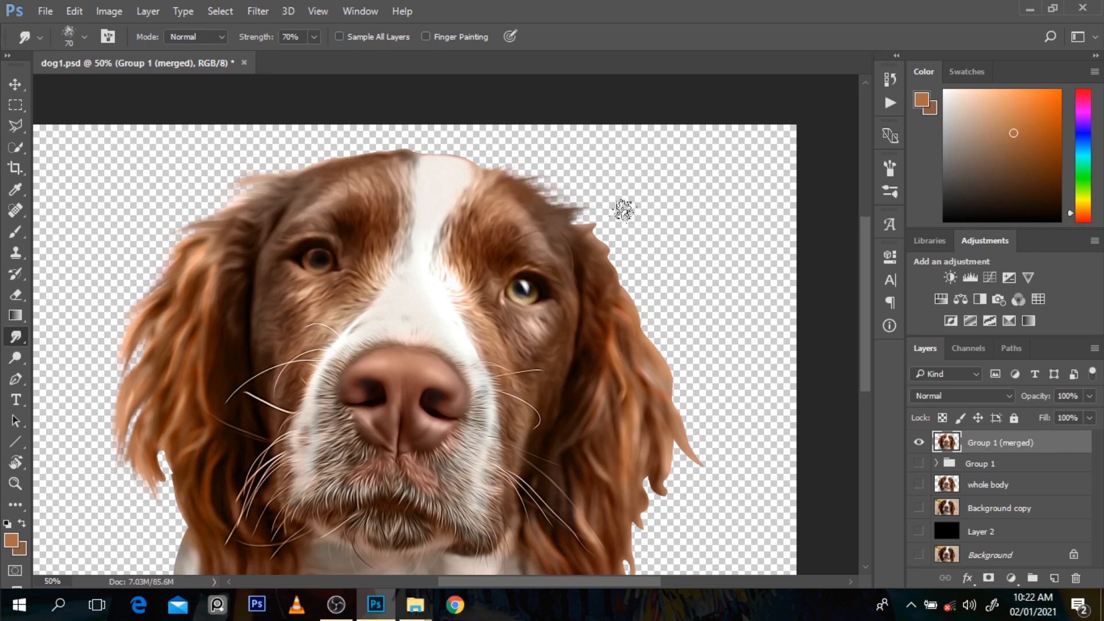
Step: Smudge short wispy fur along the head's upper right edge and across the white crown
mouse_move(541, 191)
left_mouse_down()
mouse_move(587, 201)
mouse_move(588, 187)
left_mouse_up()
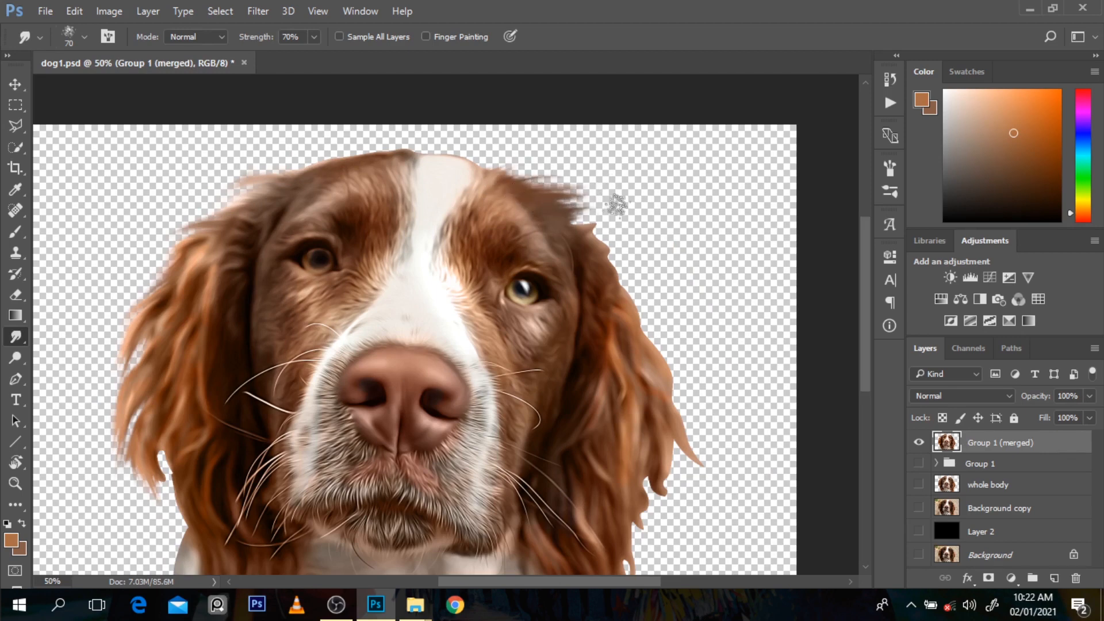
mouse_move(568, 229)
left_mouse_down()
mouse_move(637, 222)
mouse_move(600, 227)
mouse_move(626, 240)
mouse_move(570, 215)
mouse_move(618, 223)
mouse_move(588, 220)
left_mouse_up()
key("ctrl+z")
mouse_move(603, 209)
left_mouse_down()
mouse_move(573, 204)
mouse_move(592, 191)
mouse_move(487, 171)
mouse_move(541, 170)
left_mouse_up()
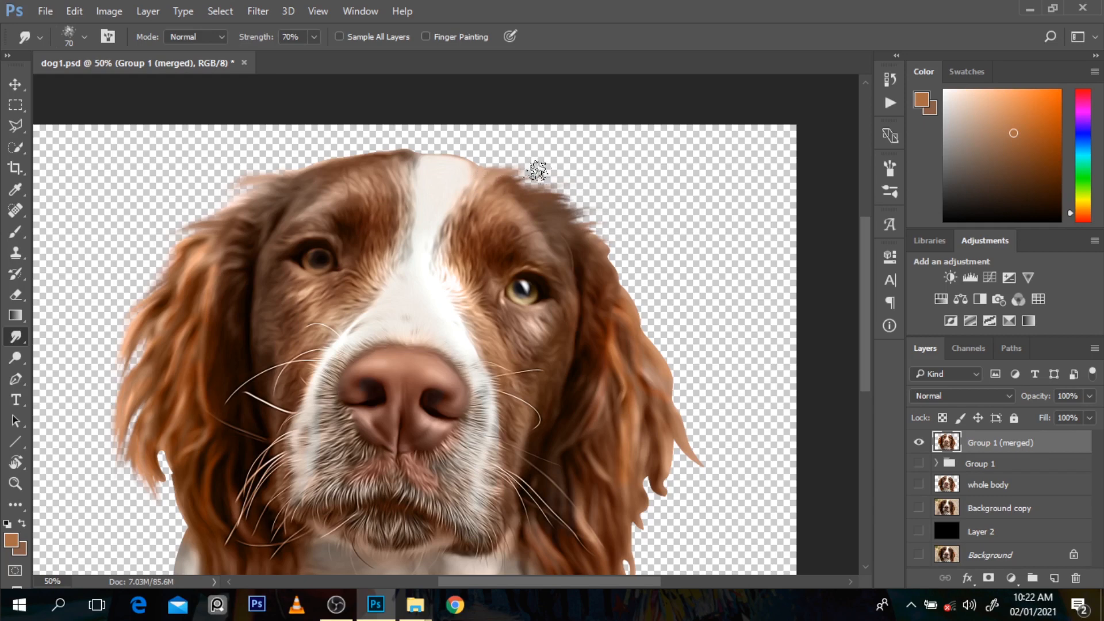
left_click_drag(468, 166, 494, 151)
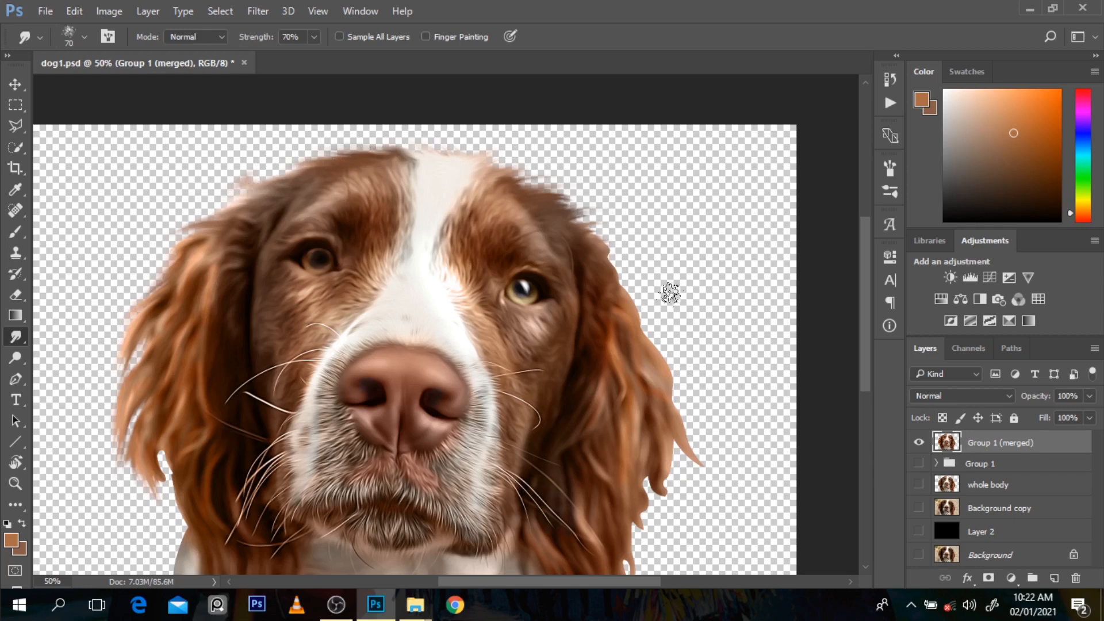
Step: Smudge the outer edge of the right ear outward and downward into soft, feathered locks
mouse_move(623, 275)
left_mouse_down()
mouse_move(657, 299)
mouse_move(606, 259)
mouse_move(645, 284)
mouse_move(638, 307)
mouse_move(614, 280)
mouse_move(662, 315)
mouse_move(631, 295)
mouse_move(690, 378)
left_mouse_up()
left_click_drag(658, 344, 703, 402)
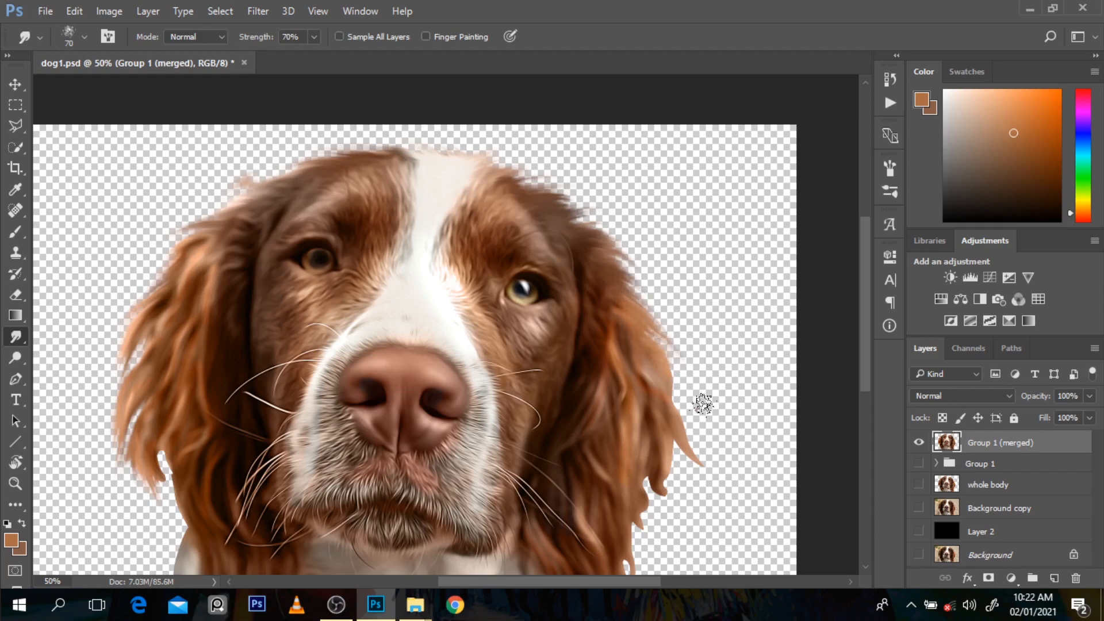
mouse_move(647, 360)
left_mouse_down()
mouse_move(707, 424)
mouse_move(671, 398)
mouse_move(730, 492)
mouse_move(688, 433)
mouse_move(733, 476)
left_mouse_up()
left_click_drag(680, 452, 700, 509)
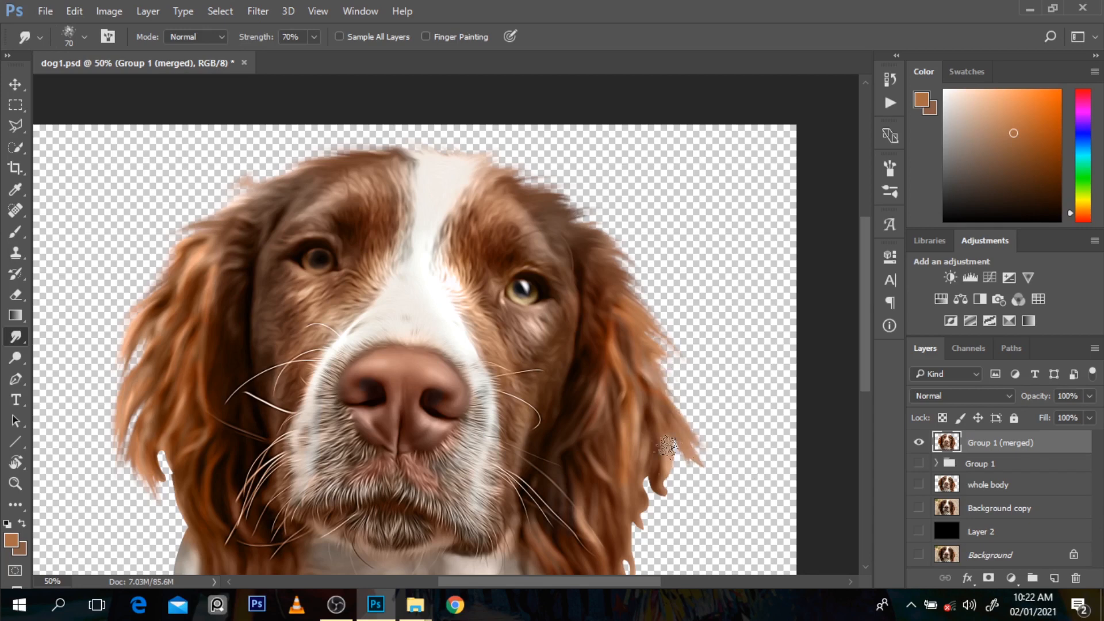
mouse_move(665, 431)
left_mouse_down()
mouse_move(700, 503)
mouse_move(668, 503)
mouse_move(683, 516)
mouse_move(653, 483)
mouse_move(674, 512)
mouse_move(672, 537)
left_mouse_up()
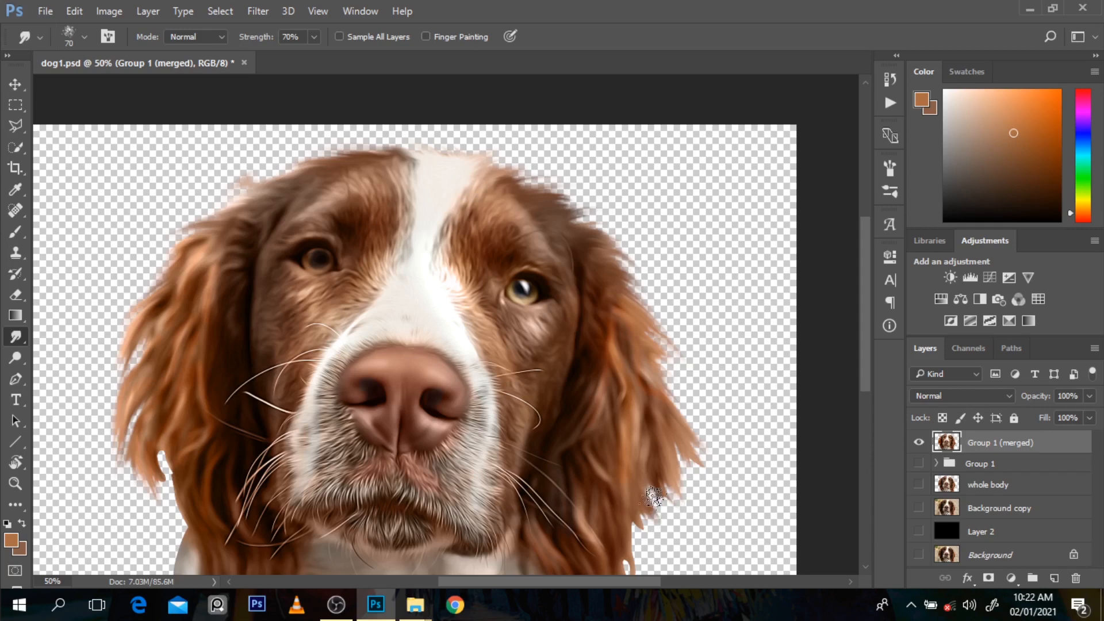
left_click_drag(653, 481, 681, 554)
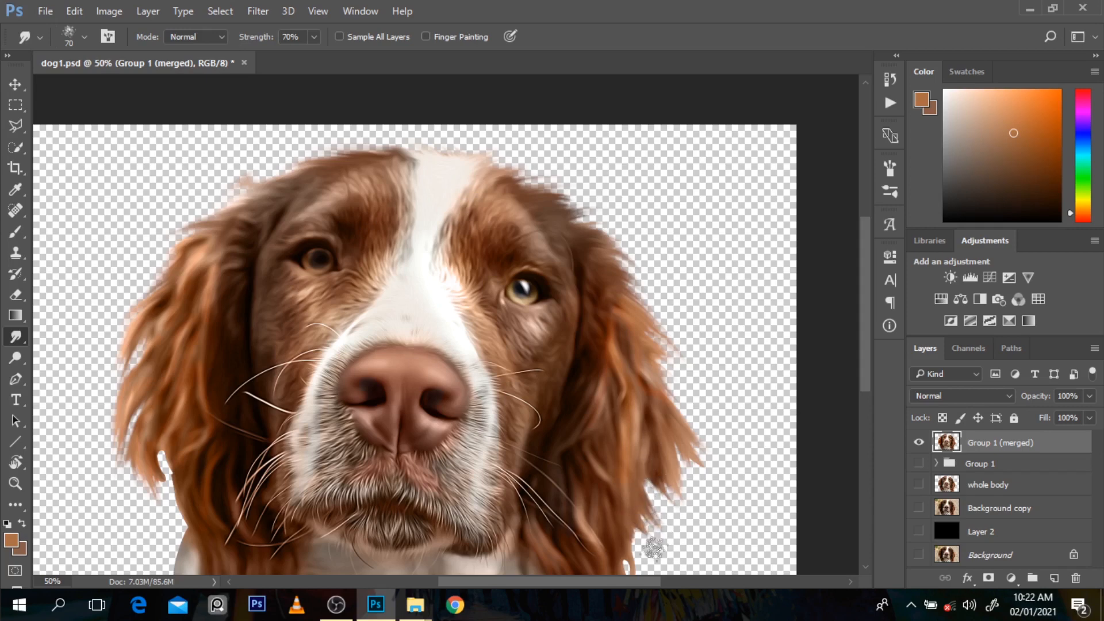
Step: Smudge the lower end of the right ear down toward the canvas's bottom edge to fill and feather its outline
left_click_drag(868, 368, 868, 432)
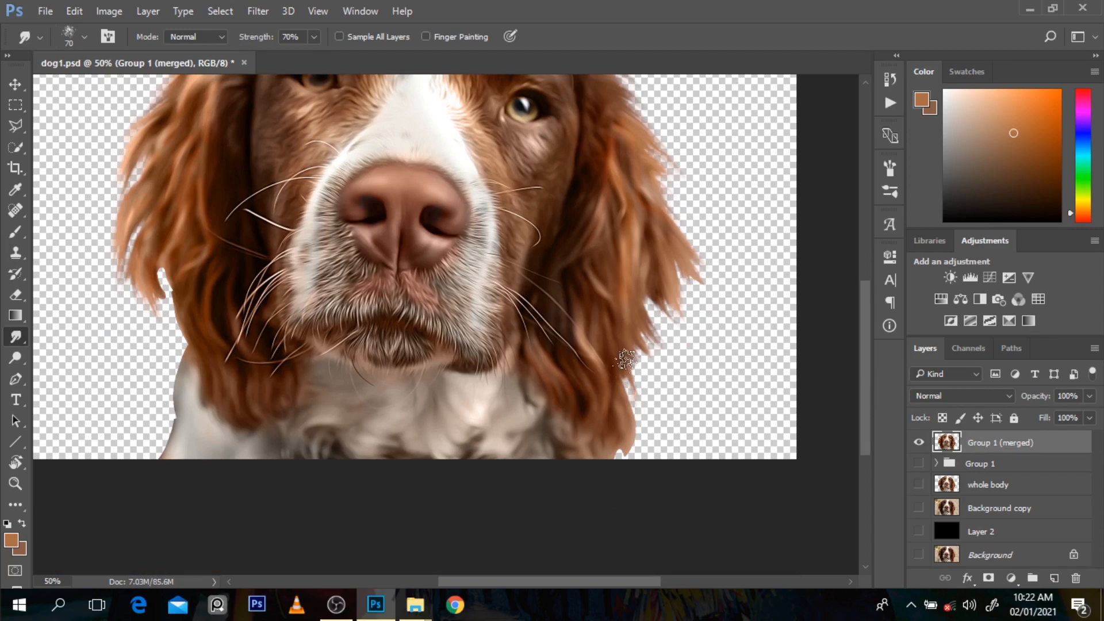
mouse_move(625, 455)
left_mouse_down()
mouse_move(618, 518)
mouse_move(631, 452)
mouse_move(664, 501)
left_mouse_up()
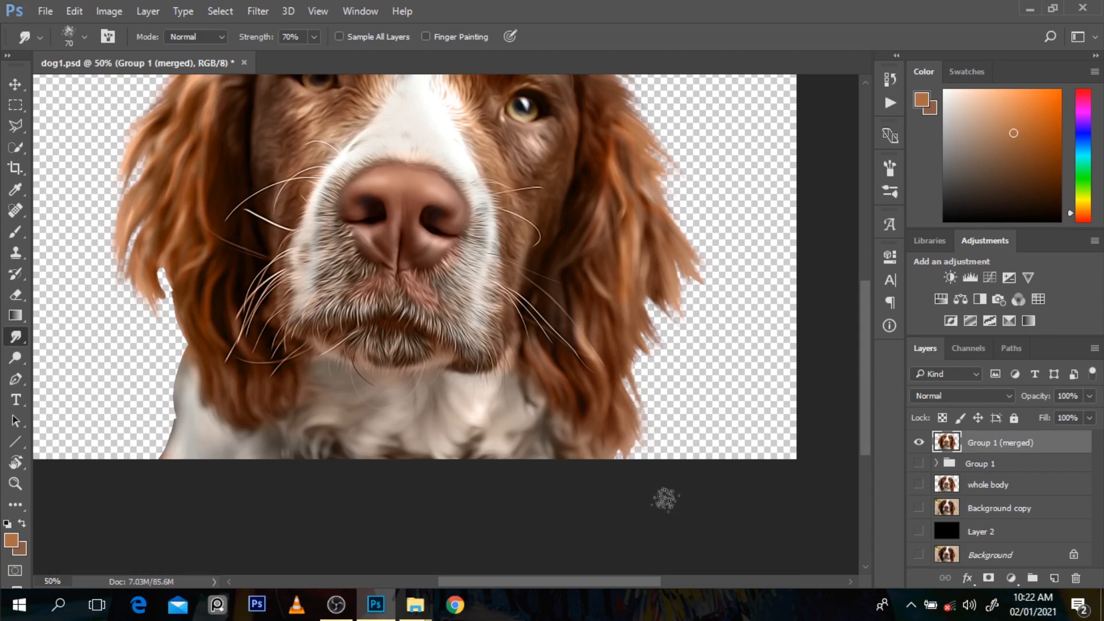
left_click_drag(626, 413, 667, 533)
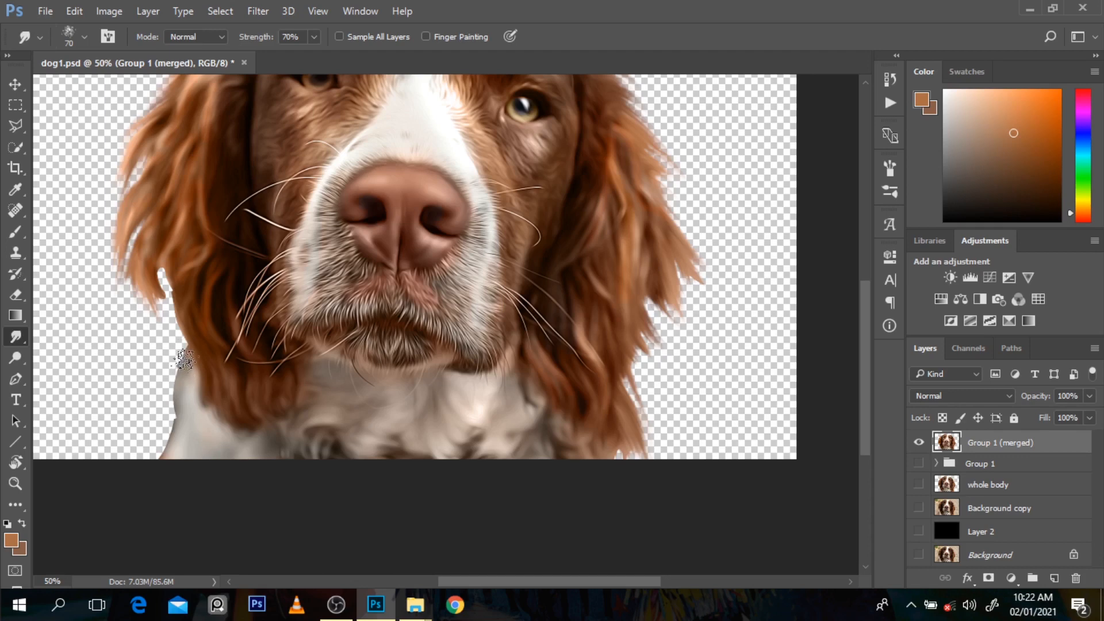
Step: Smudge the white shoulder fur below the left ear outward to break up its hard edge
left_click_drag(185, 359, 146, 429)
left_click_drag(174, 385, 144, 469)
mouse_move(176, 406)
left_mouse_down()
mouse_move(154, 440)
mouse_move(148, 487)
mouse_move(153, 428)
mouse_move(150, 442)
left_mouse_up()
left_click(297, 409, "ctrl+alt")
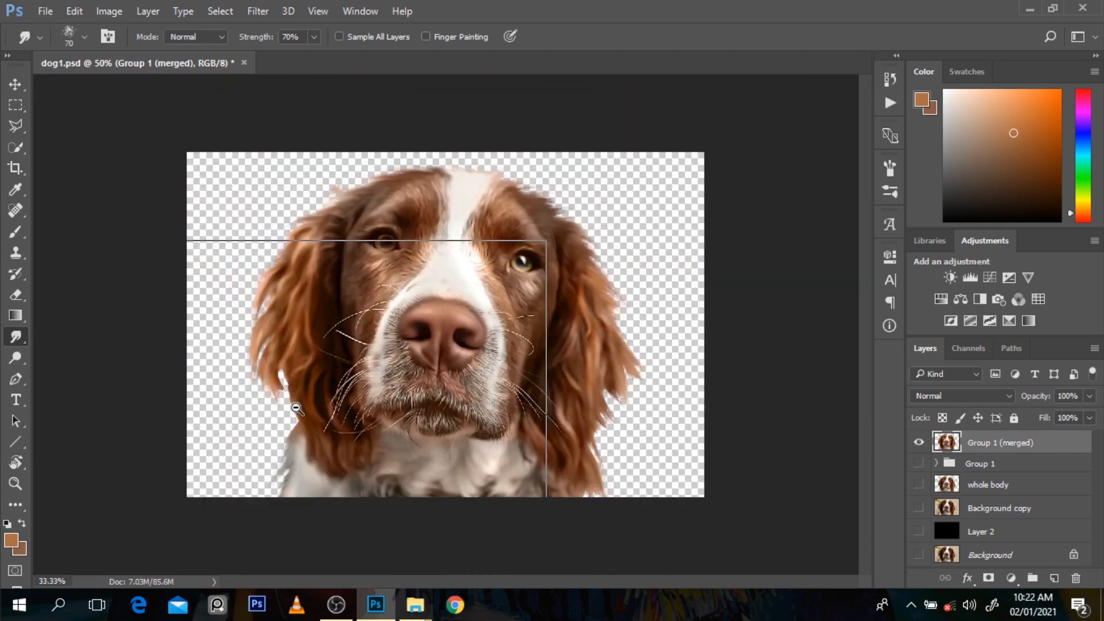
left_click(297, 408, "ctrl+alt")
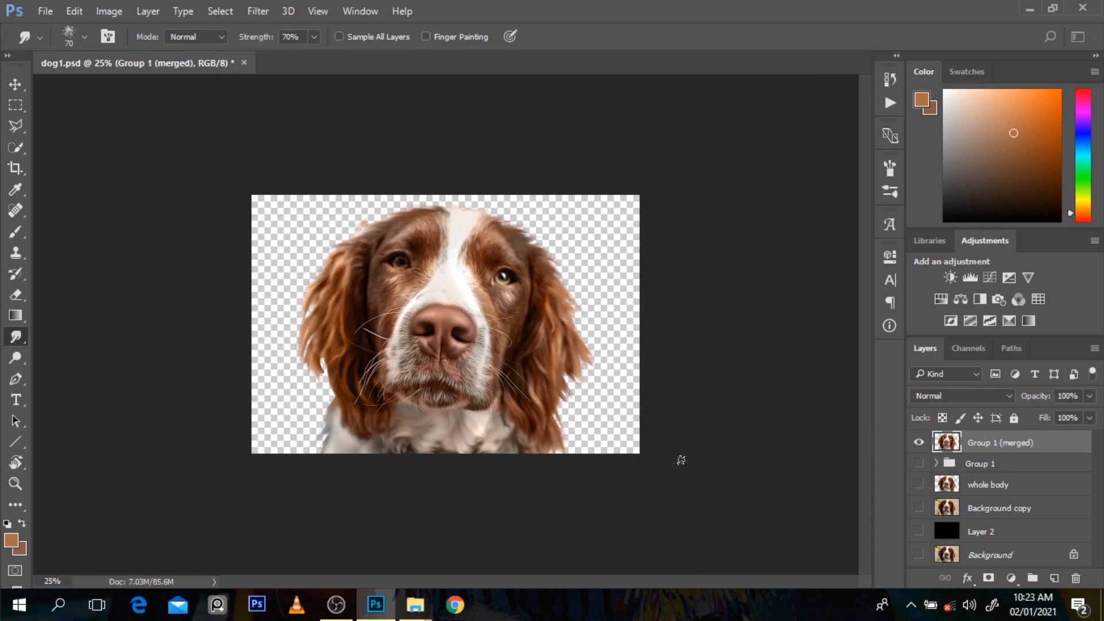
Step: Show the black Layer 2 as a backdrop and compare the smudged merged layer with the original Group 1
left_click(918, 535)
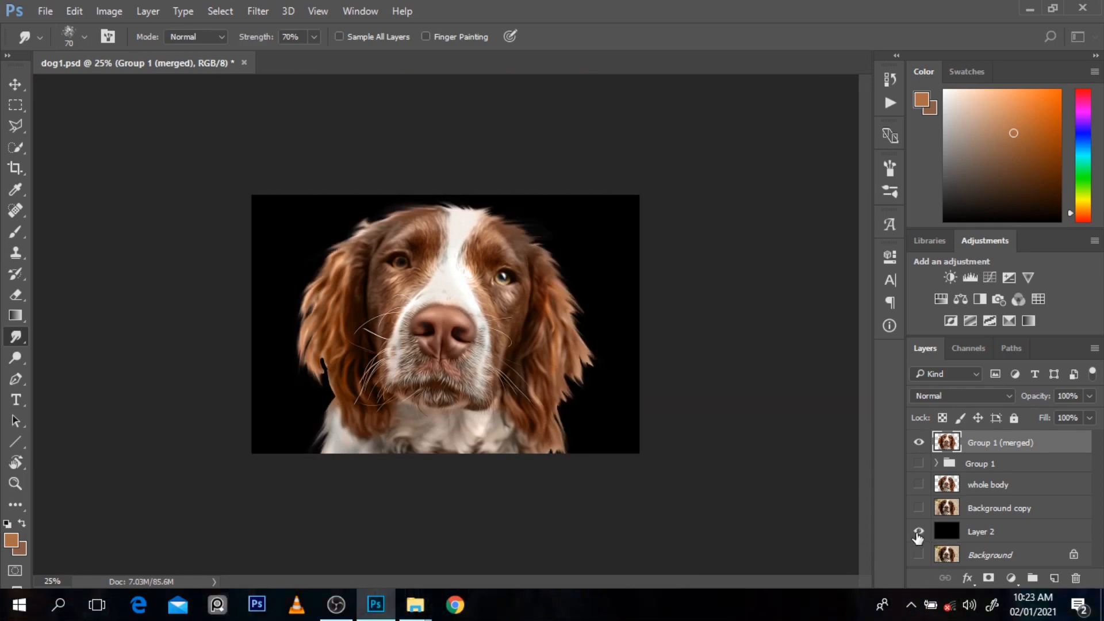
left_click(919, 443)
left_click(919, 463)
left_click(918, 443)
left_click(919, 464)
Step: Smudge away the dark gap beside the left ear's lower locks and soften the right ear's protruding outer tips
left_click(534, 221, "ctrl")
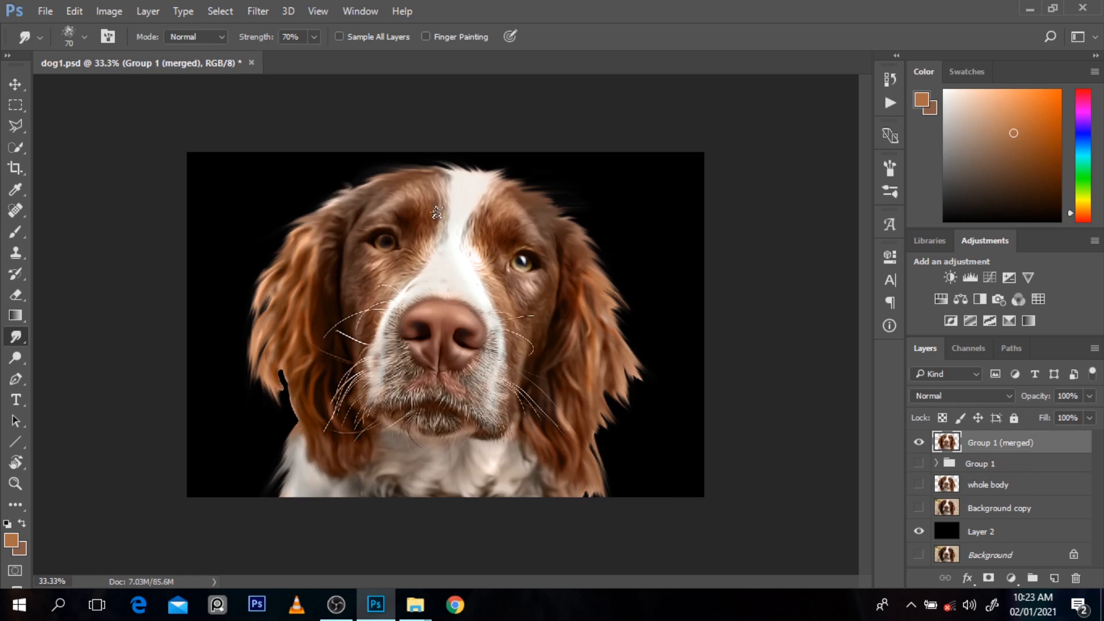
mouse_move(611, 326)
left_mouse_down()
mouse_move(644, 384)
mouse_move(615, 346)
mouse_move(645, 382)
mouse_move(619, 326)
left_mouse_up()
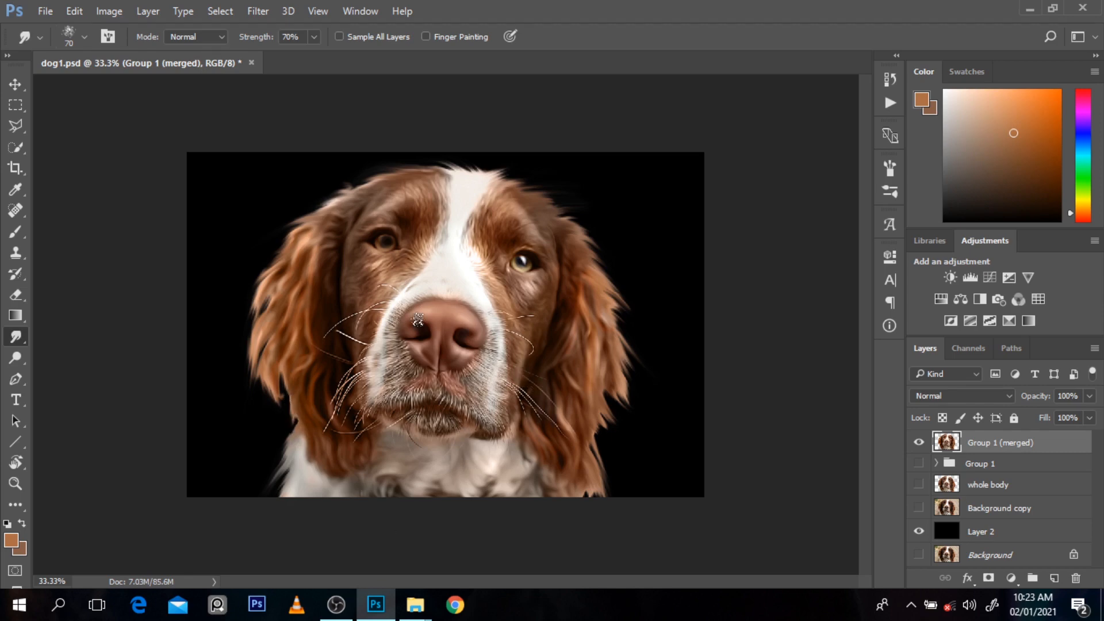
Step: Switch to File Explorer and browse the Saved Pictures folder for a sunset sky photo
mouse_move(412, 615)
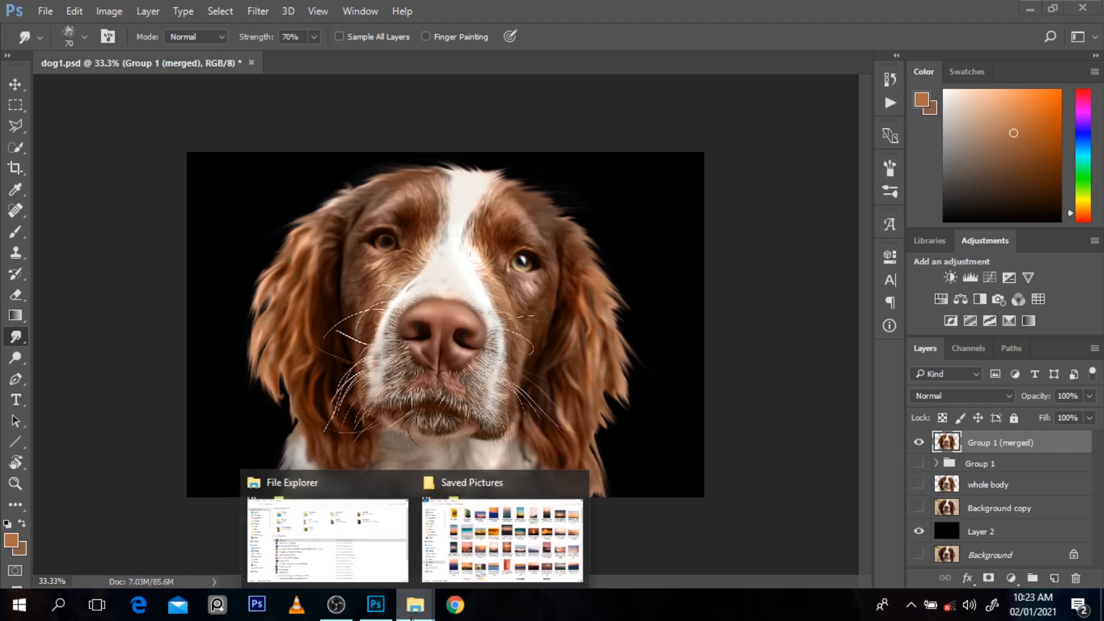
left_click(515, 561)
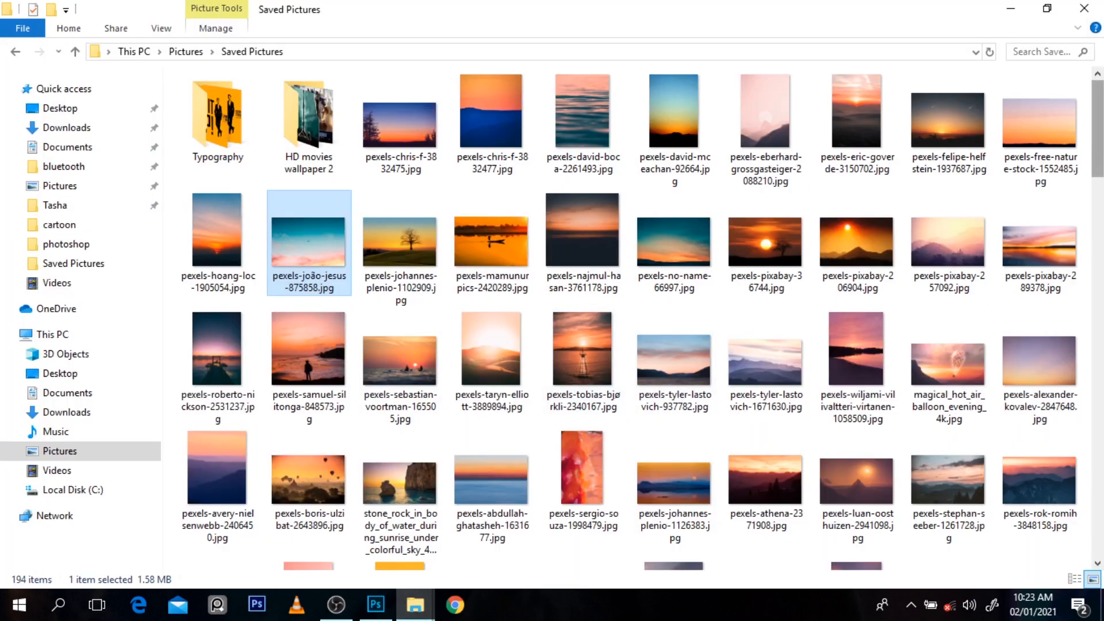
scroll(1103, 134, "down", 3)
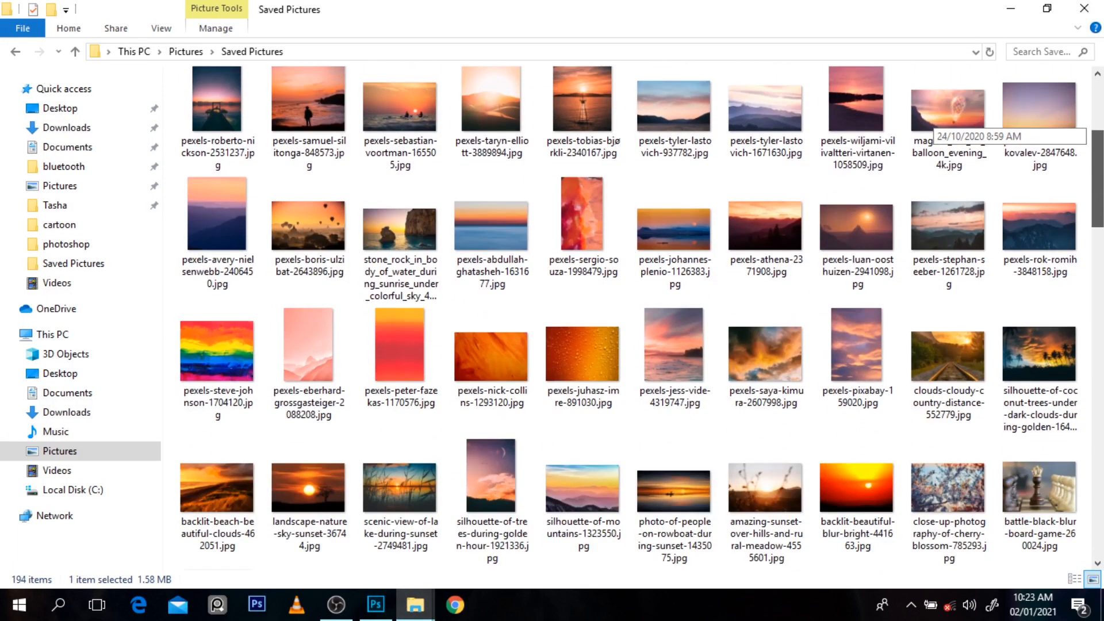
scroll(309, 241, "up", 3)
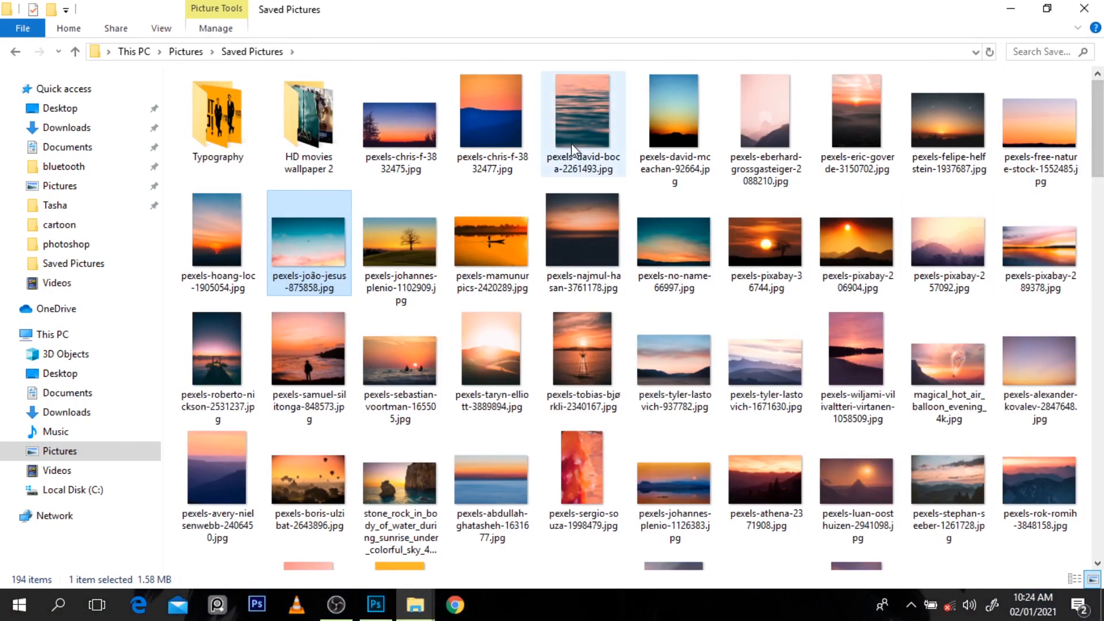
left_click(410, 243)
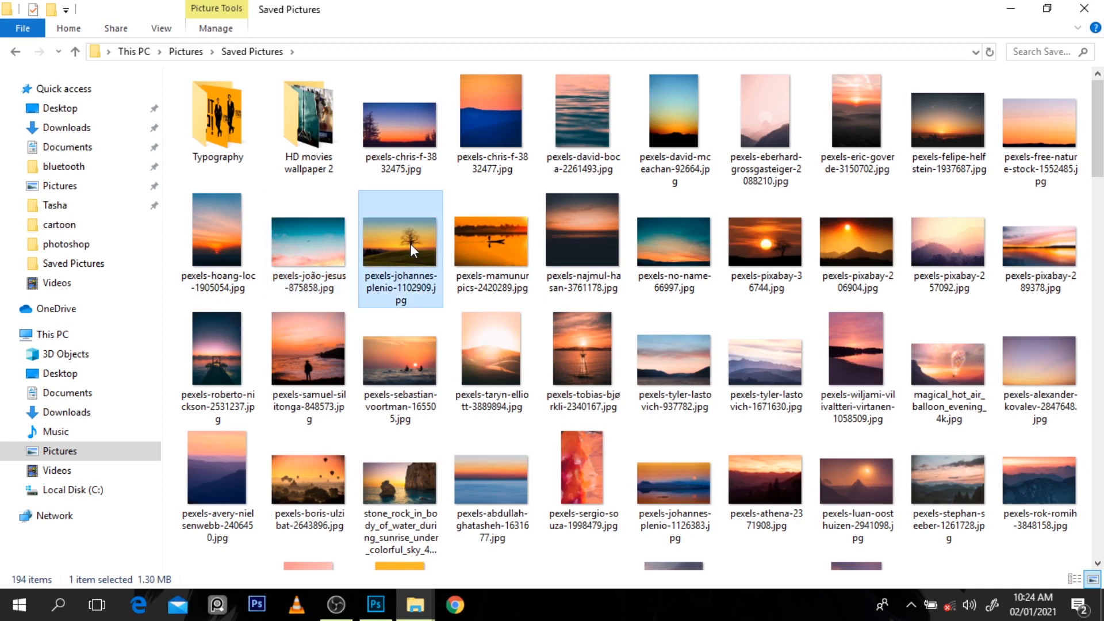
right_click(410, 244)
key("Escape")
left_click(325, 258)
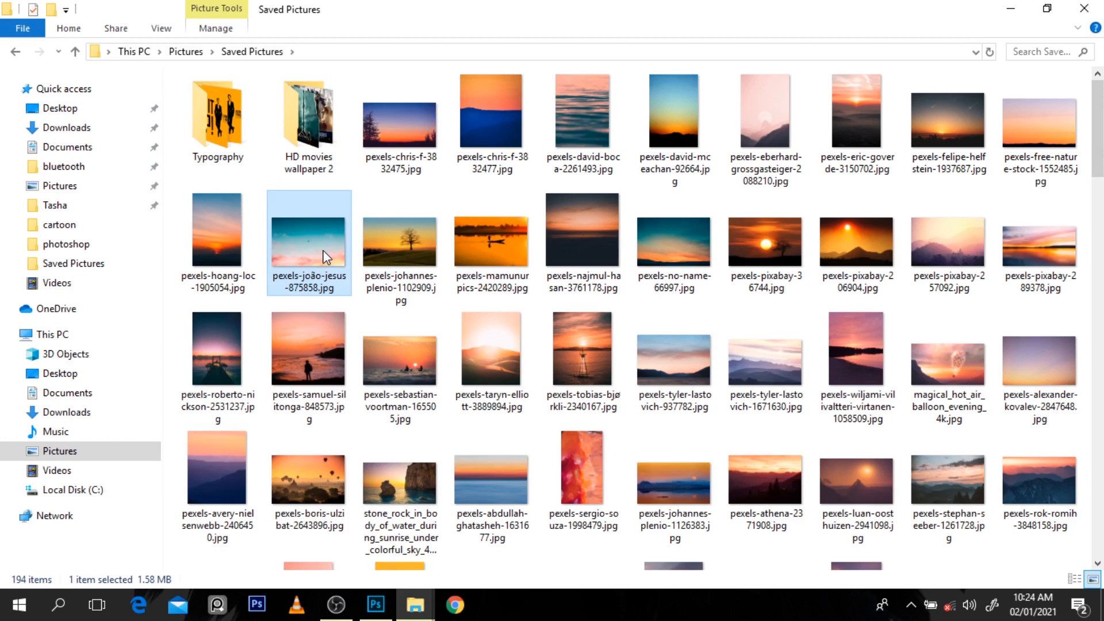
left_click(326, 274)
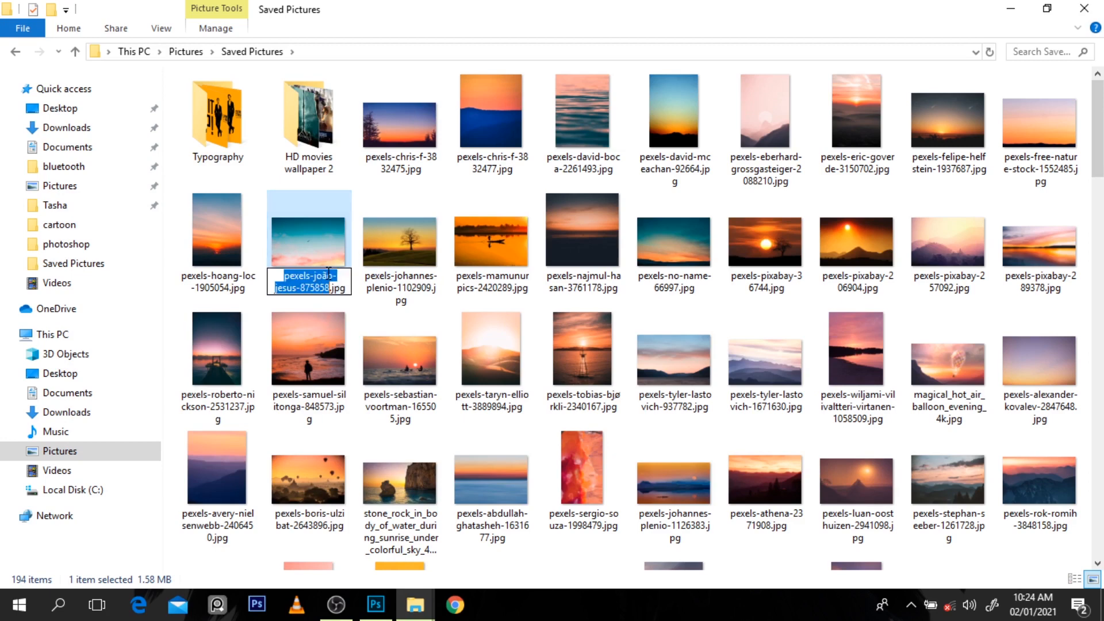
right_click(328, 278)
key("Escape")
key("Escape")
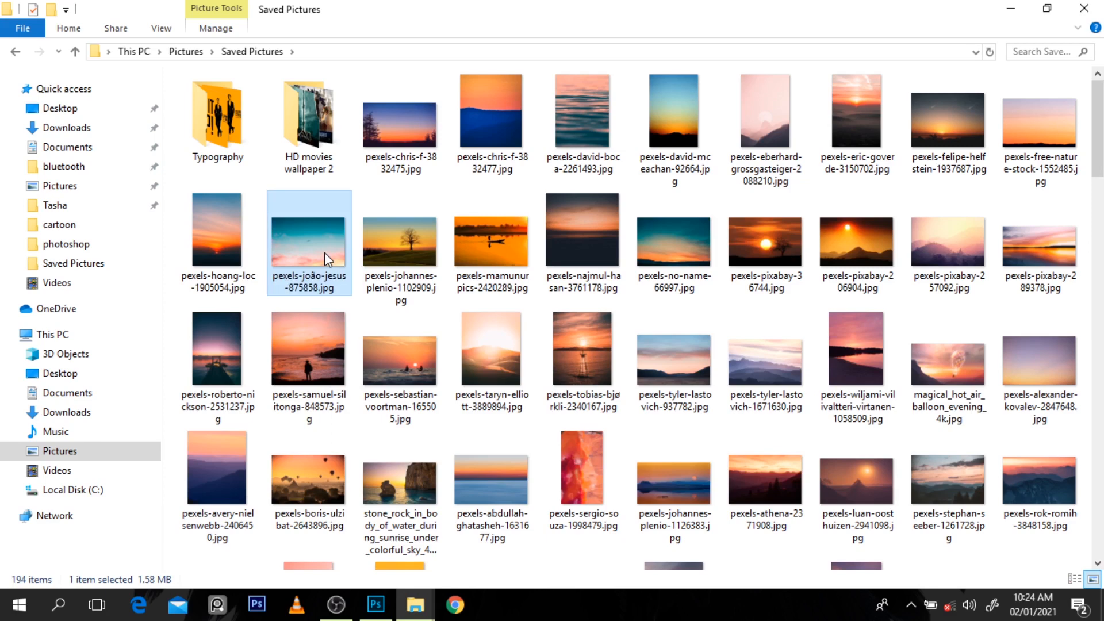
Step: Open the teal-and-pink sky photo with the file name ending in 875858.jpg in Photoshop
right_click(324, 253)
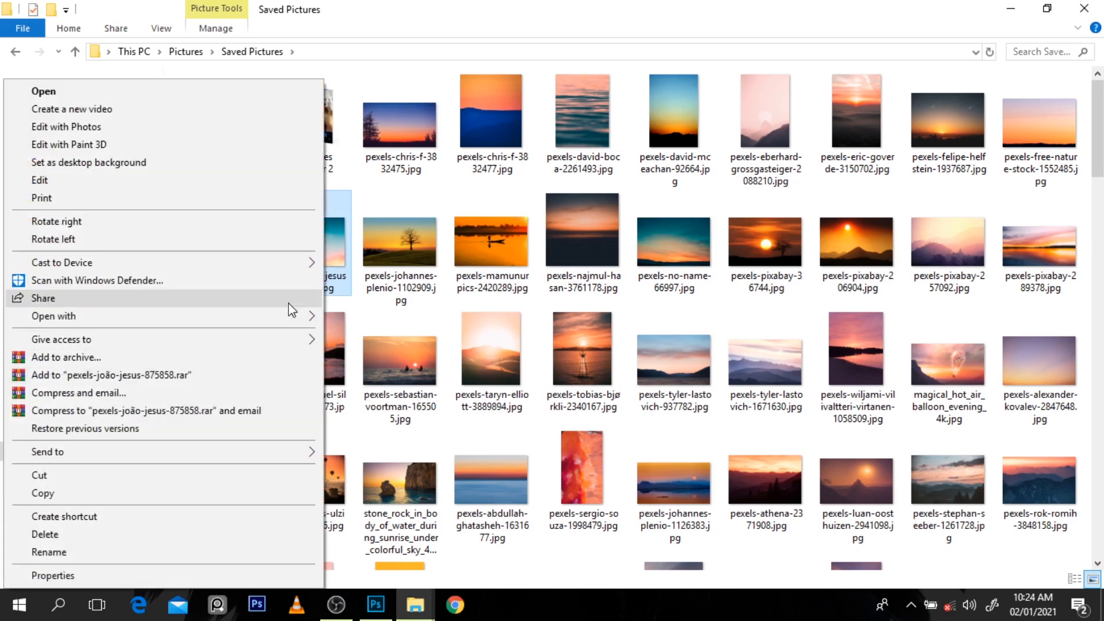
mouse_move(315, 325)
left_click(345, 315)
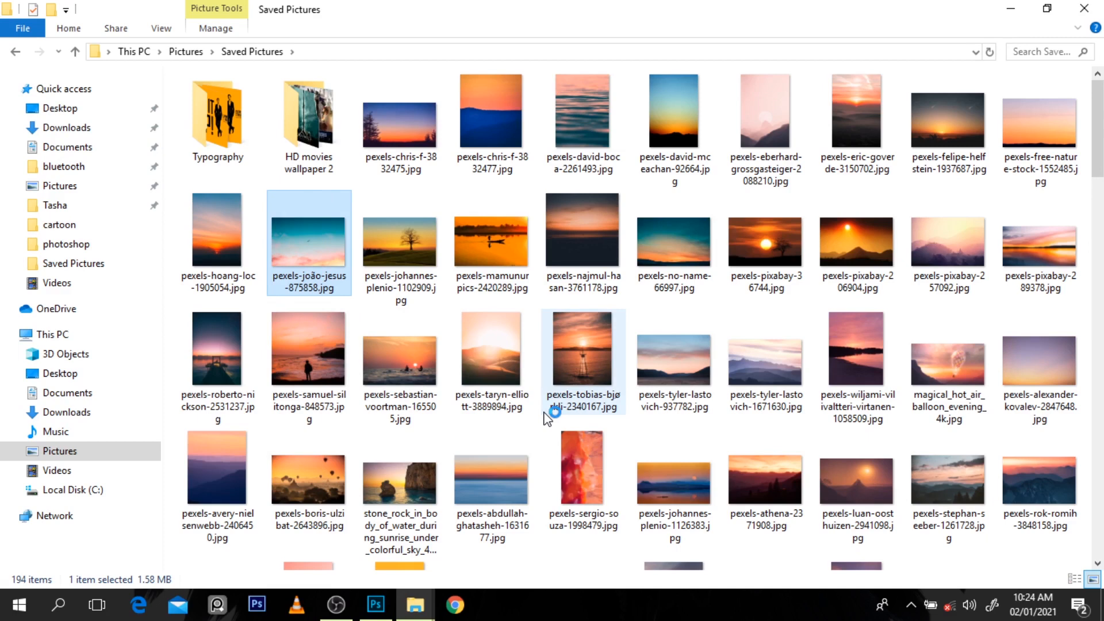
left_click(384, 611)
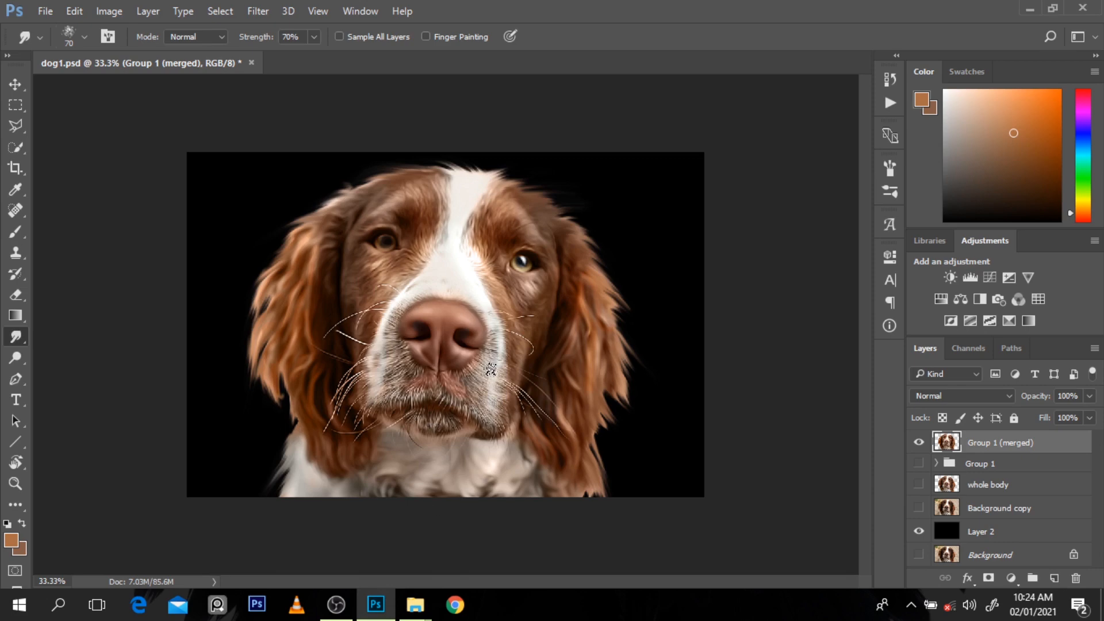
Step: Copy the sky photo into the dog1.psd document with the Move tool, as a layer above the dog
key("v")
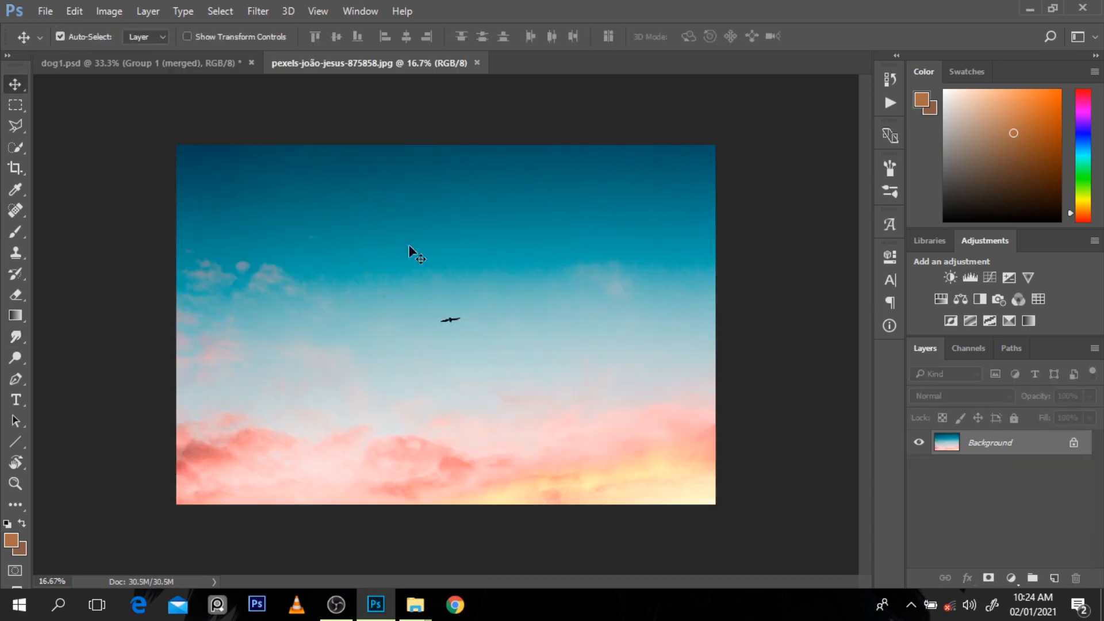
left_click_drag(409, 247, 309, 217)
key("Return")
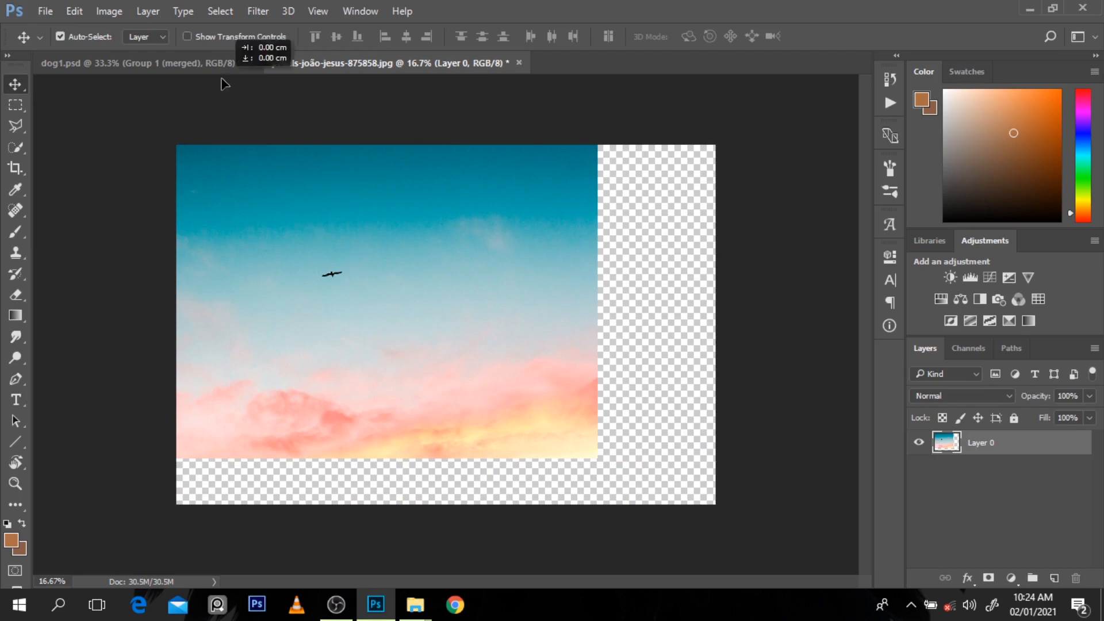
left_click_drag(223, 84, 393, 176)
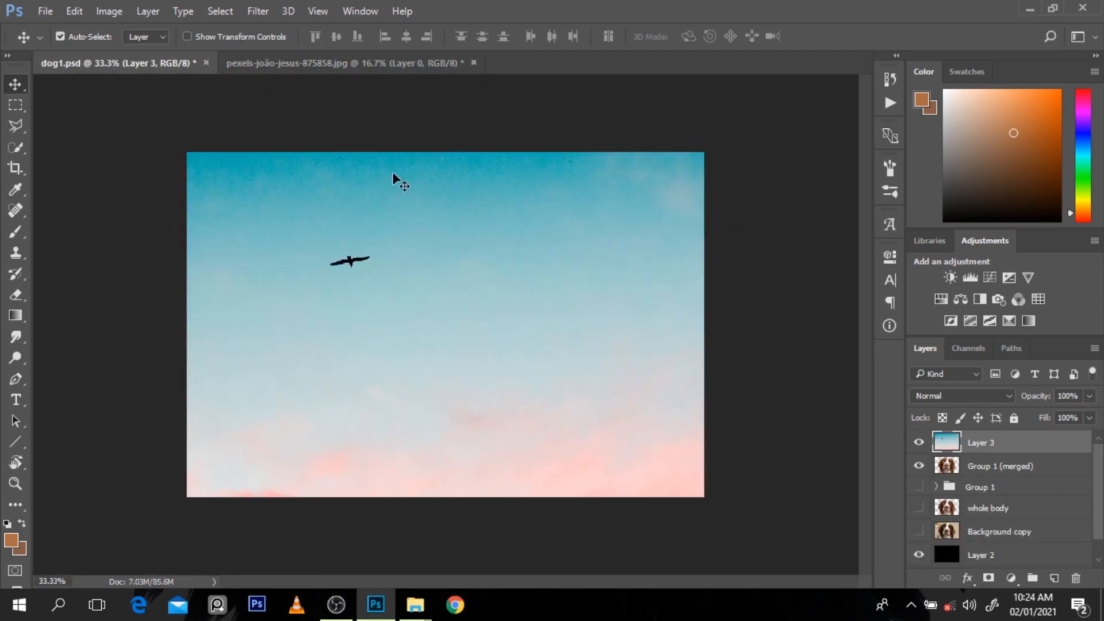
Step: Scale the sky layer proportionally to 61.83% and align its lower right corner with the canvas corner
key("ctrl+t")
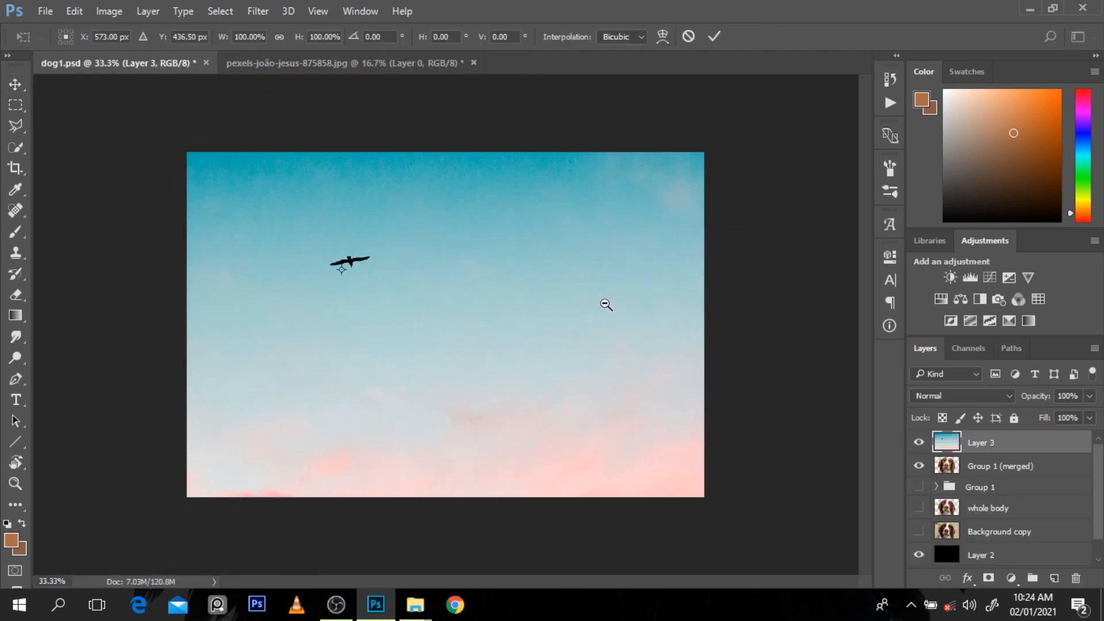
left_click(606, 304, "alt")
left_click(607, 304, "alt")
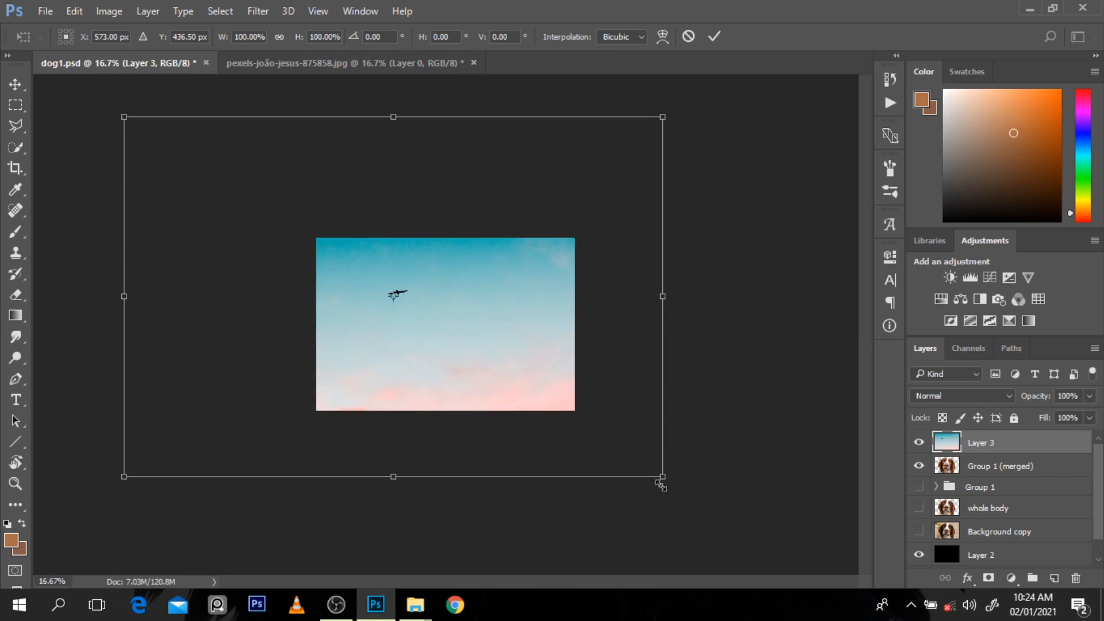
left_click_drag(662, 477, 552, 415)
left_click_drag(526, 378, 541, 381)
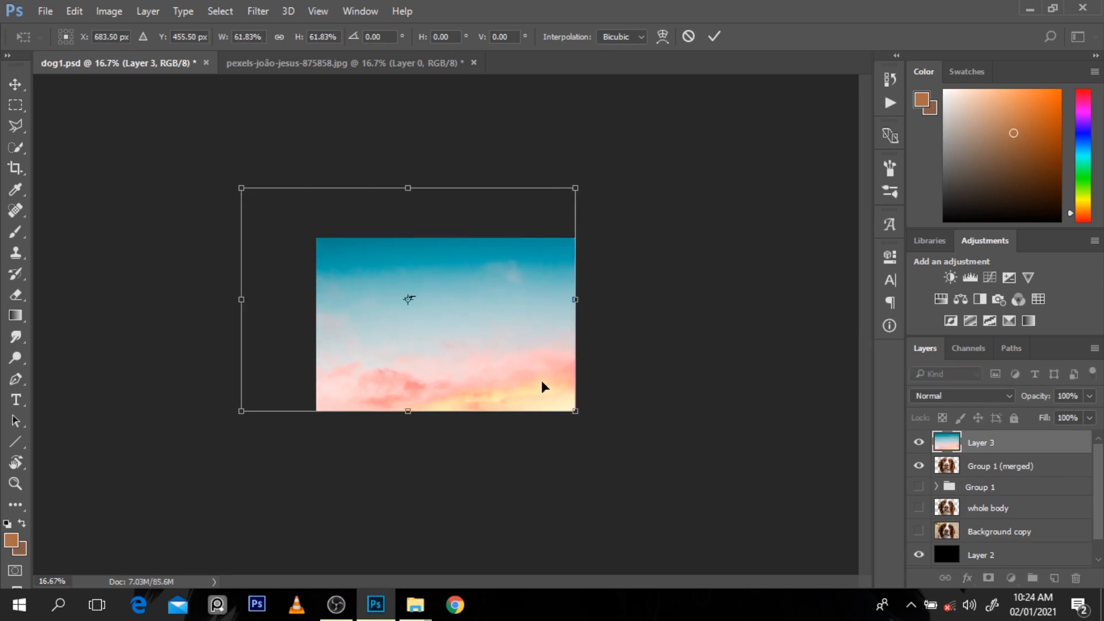
key("Return")
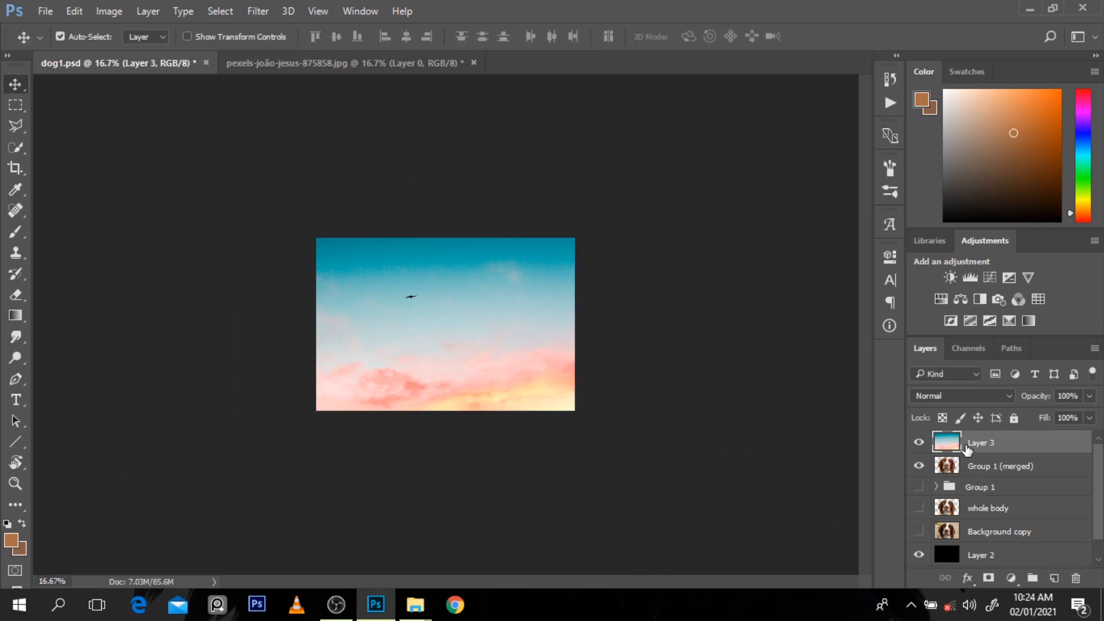
Step: Place the sky layer beneath the merged dog layer and shift the sky slightly to the right
left_click_drag(968, 448, 972, 473)
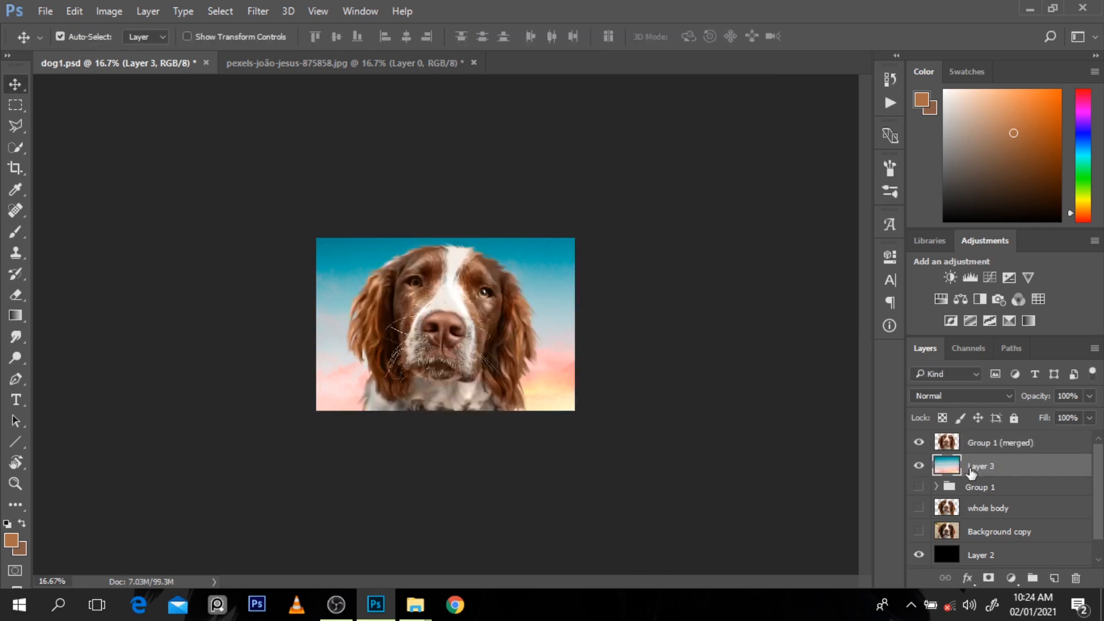
left_click_drag(555, 286, 573, 283)
left_click(569, 281, "ctrl")
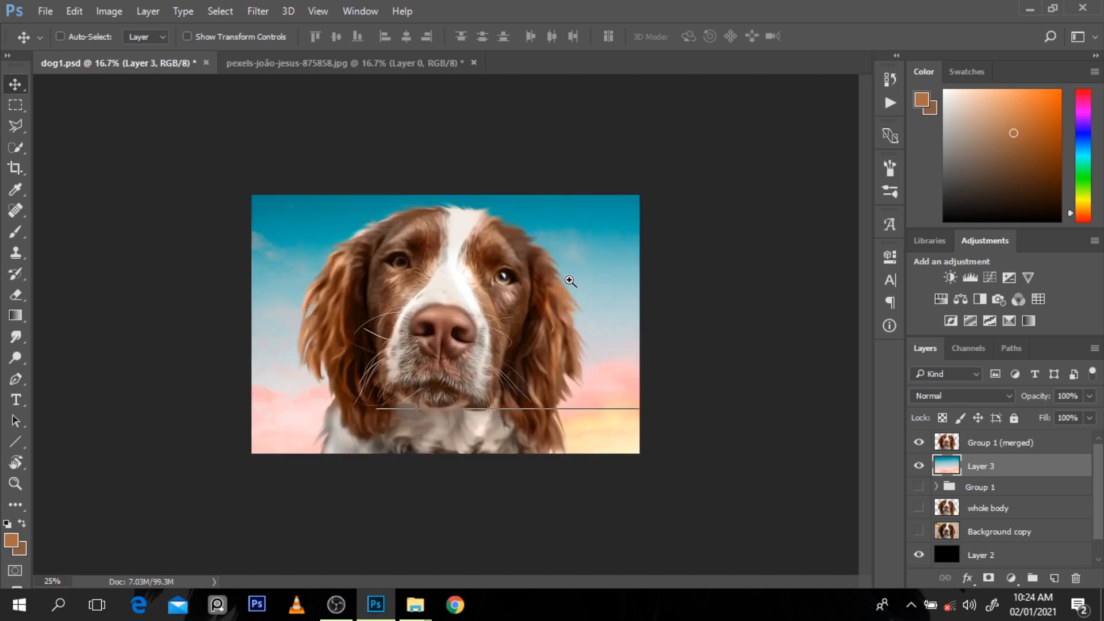
left_click(570, 281, "ctrl")
left_click(569, 280, "ctrl")
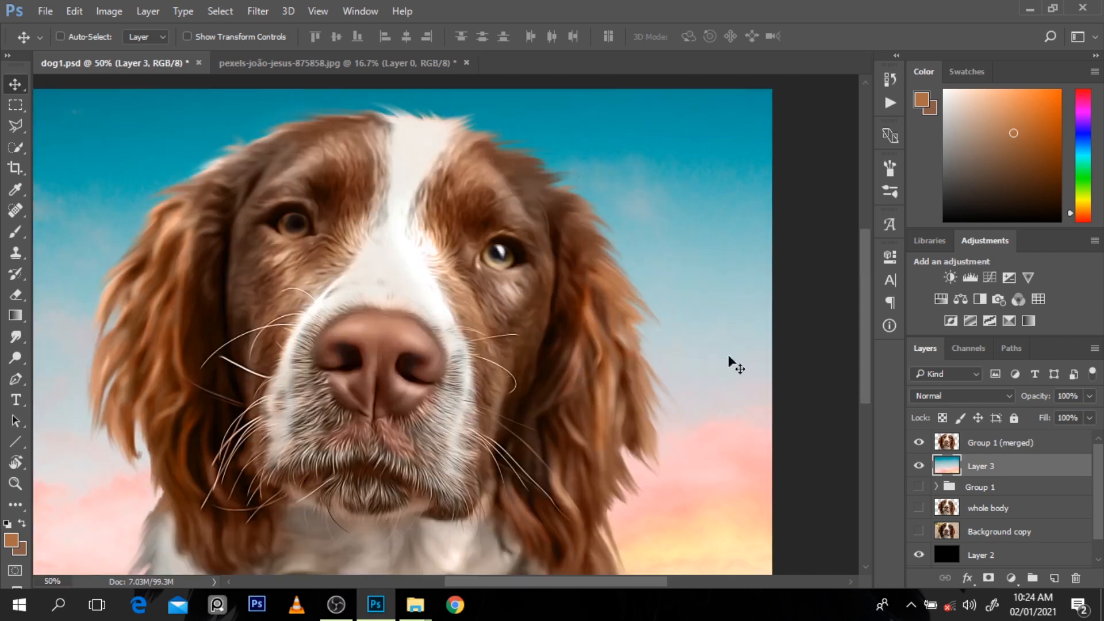
Step: Try a Color Balance adjustment above the sky layer with midtones at Cyan–Red +62 and Yellow–Blue -71
left_click(958, 299)
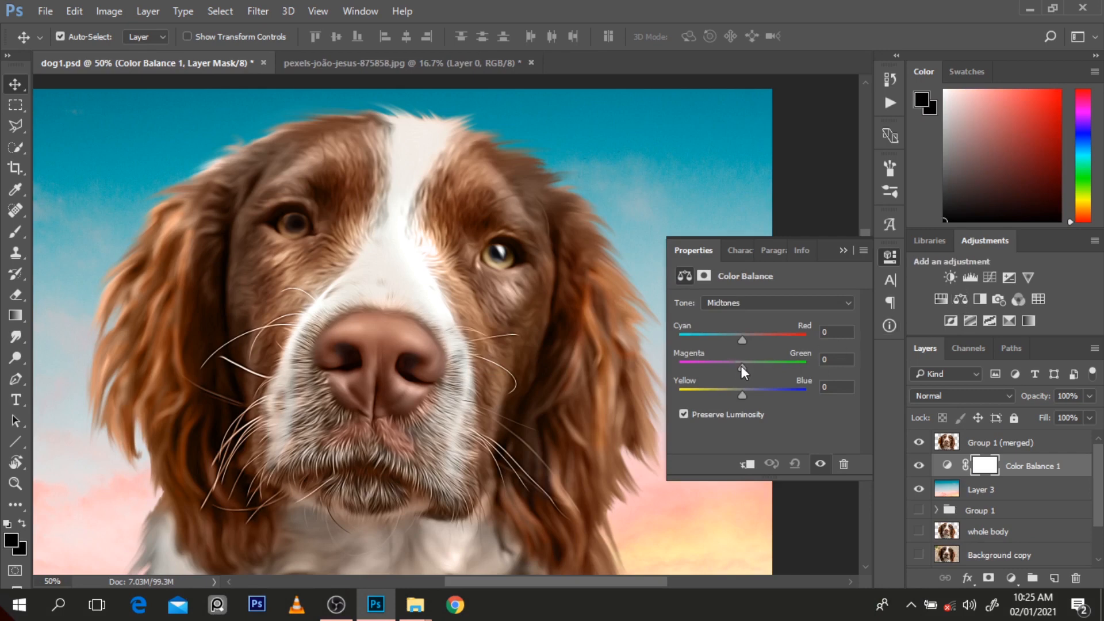
left_click_drag(742, 367, 700, 368)
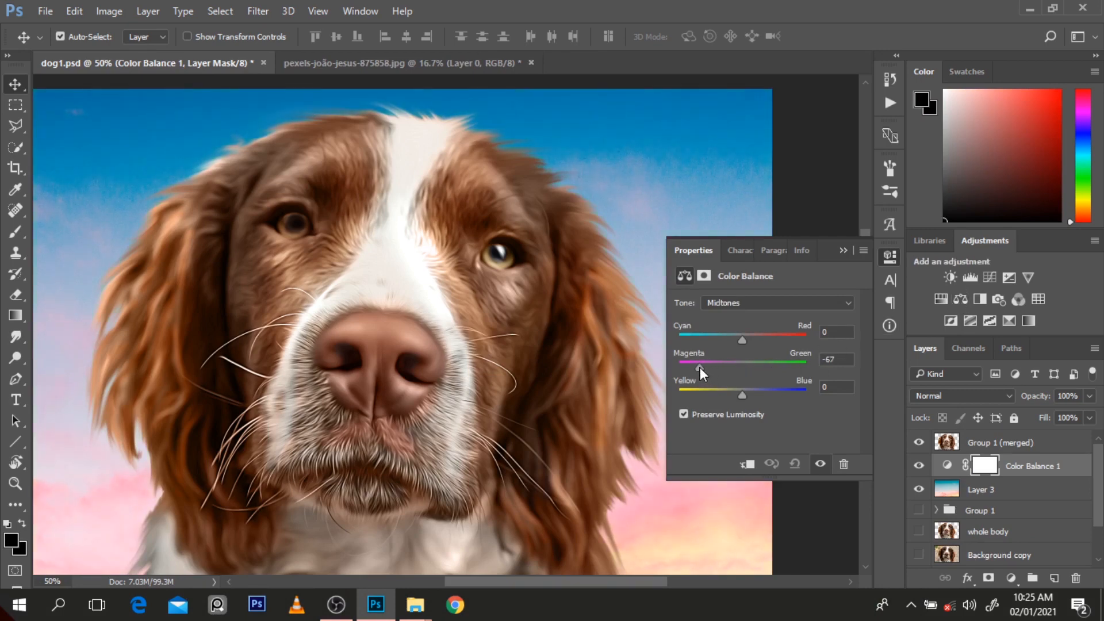
key("ctrl+z")
left_click_drag(757, 340, 783, 343)
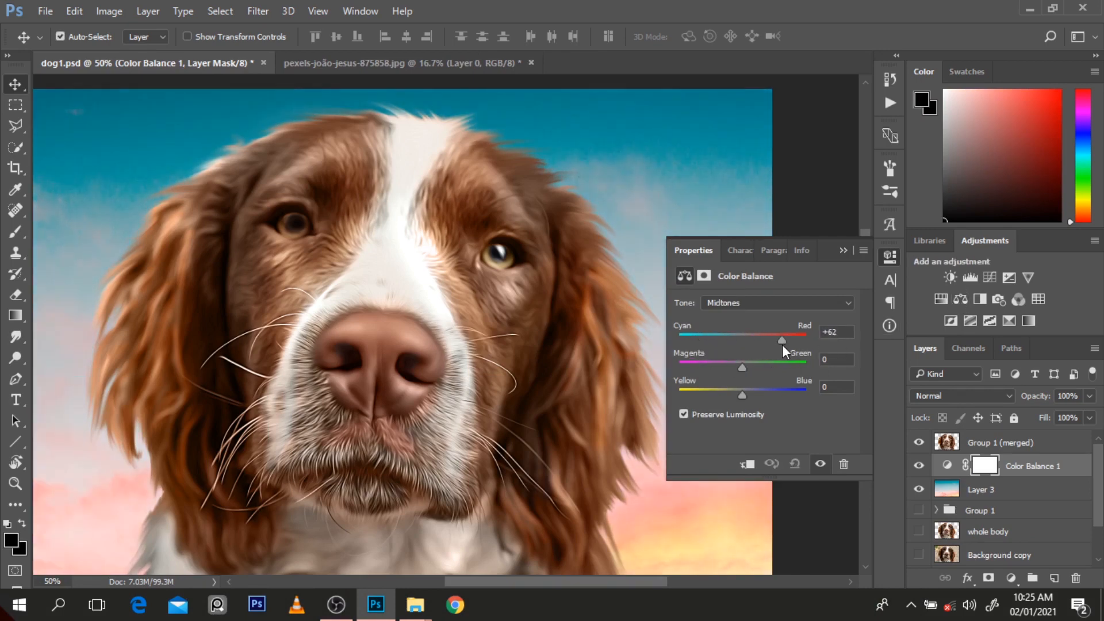
left_click_drag(753, 385, 697, 402)
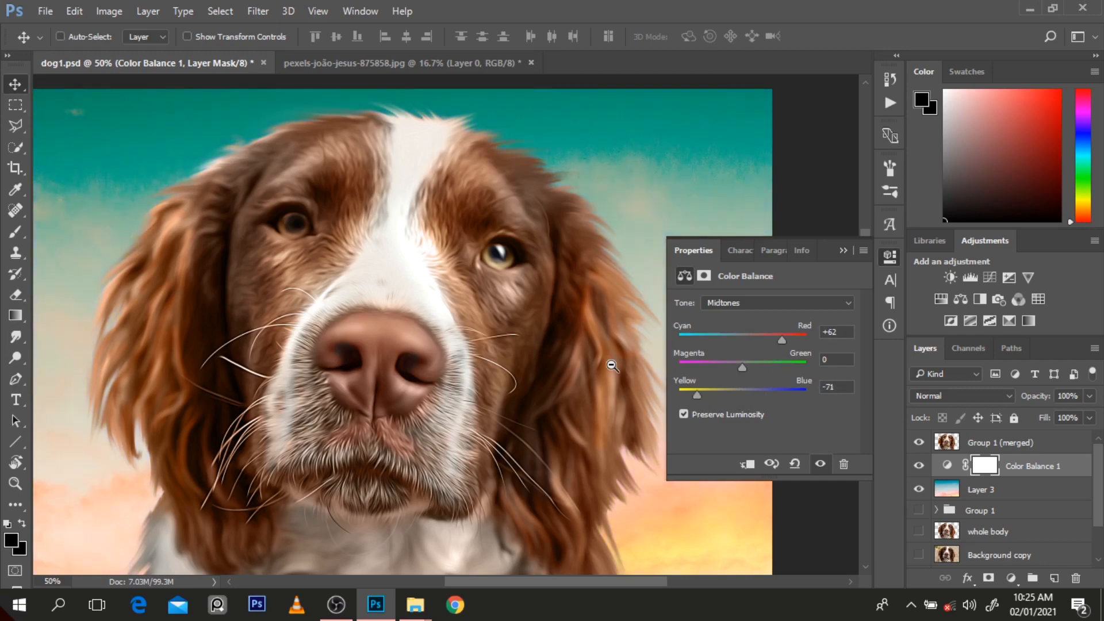
left_click(612, 365, "ctrl+alt")
key("ctrl+minus")
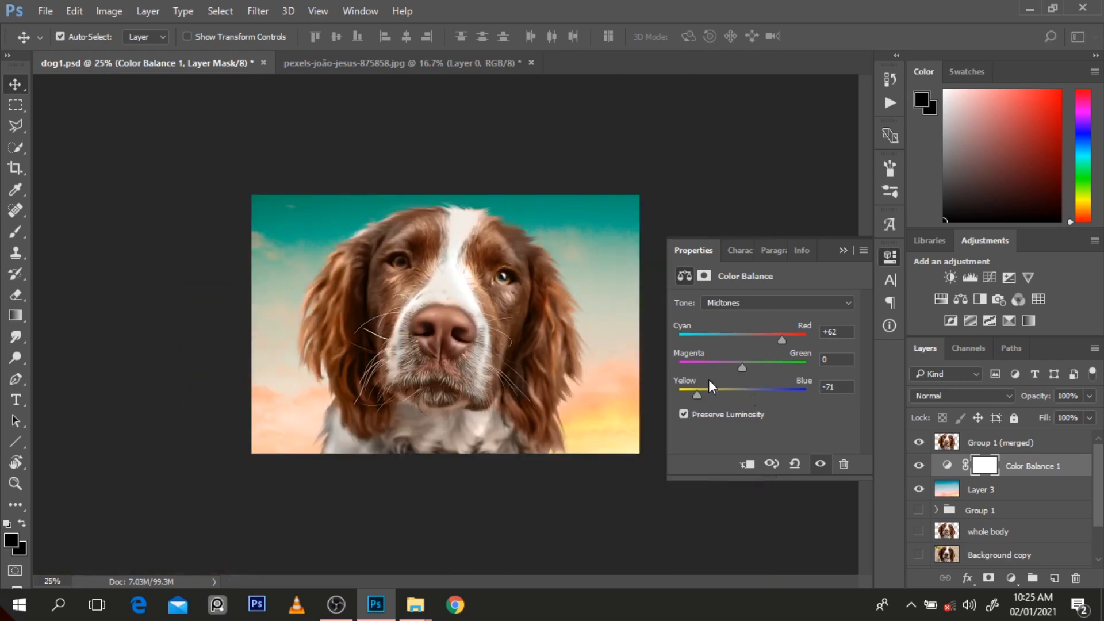
Step: Try shifting the Color Balance highlights toward magenta, and delete the adjustment layer
left_click(741, 304)
left_click(746, 331)
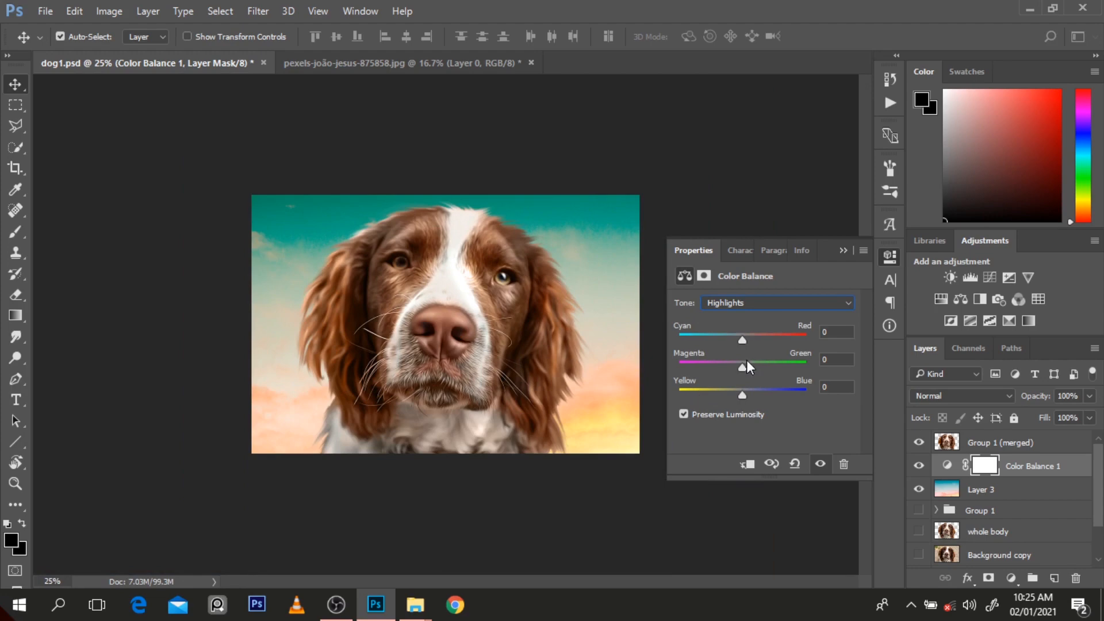
mouse_move(746, 367)
left_mouse_down()
mouse_move(695, 369)
mouse_move(765, 367)
mouse_move(733, 369)
left_mouse_up()
key("Delete")
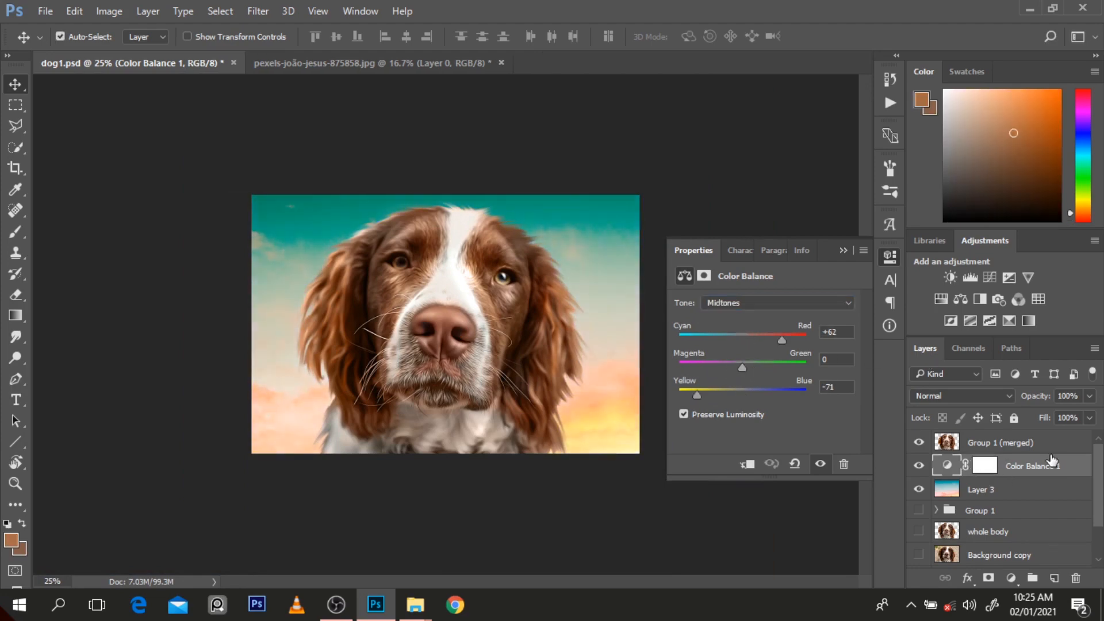
Step: Add a layer above the sky, fill it with brown sampled from the dog's ear, and clip it to the sky layer
left_click(1054, 578)
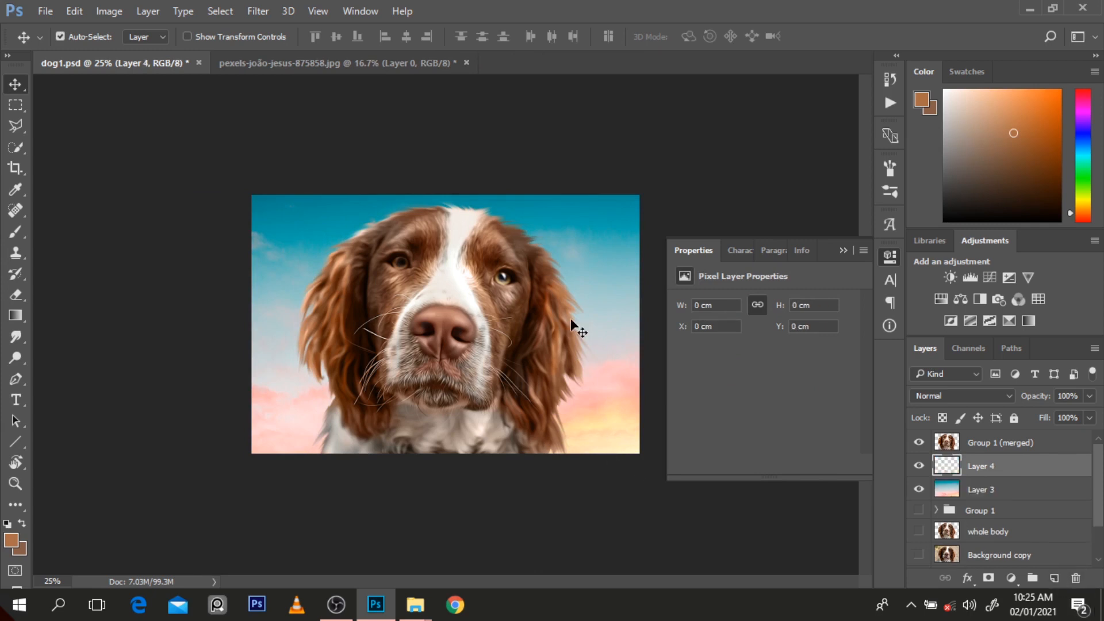
key("b")
left_click(555, 282, "alt")
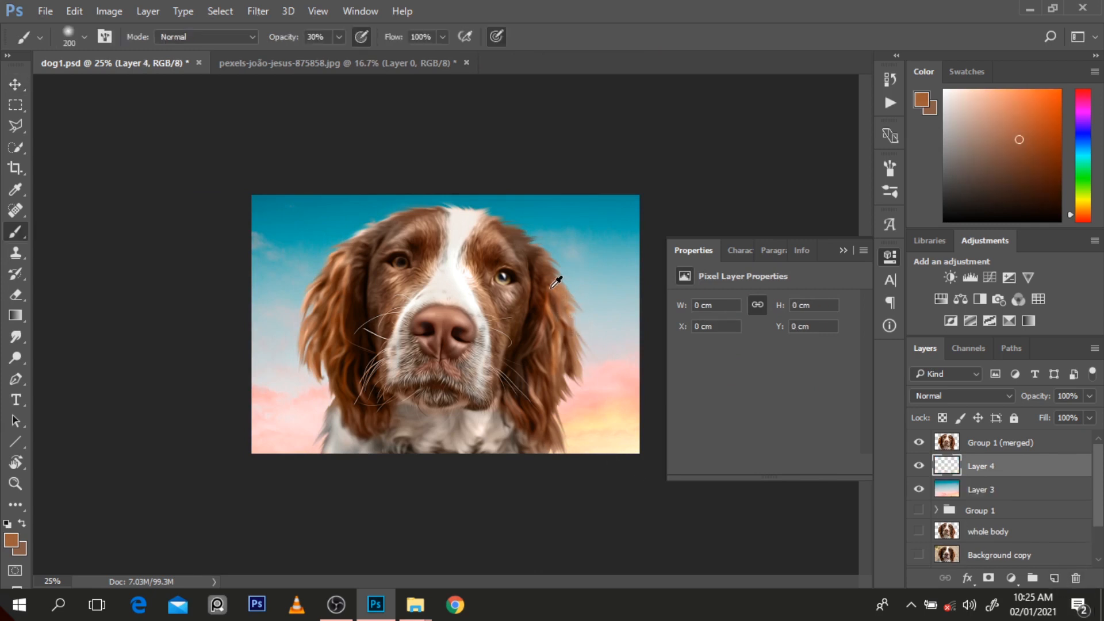
key("alt+BackSpace")
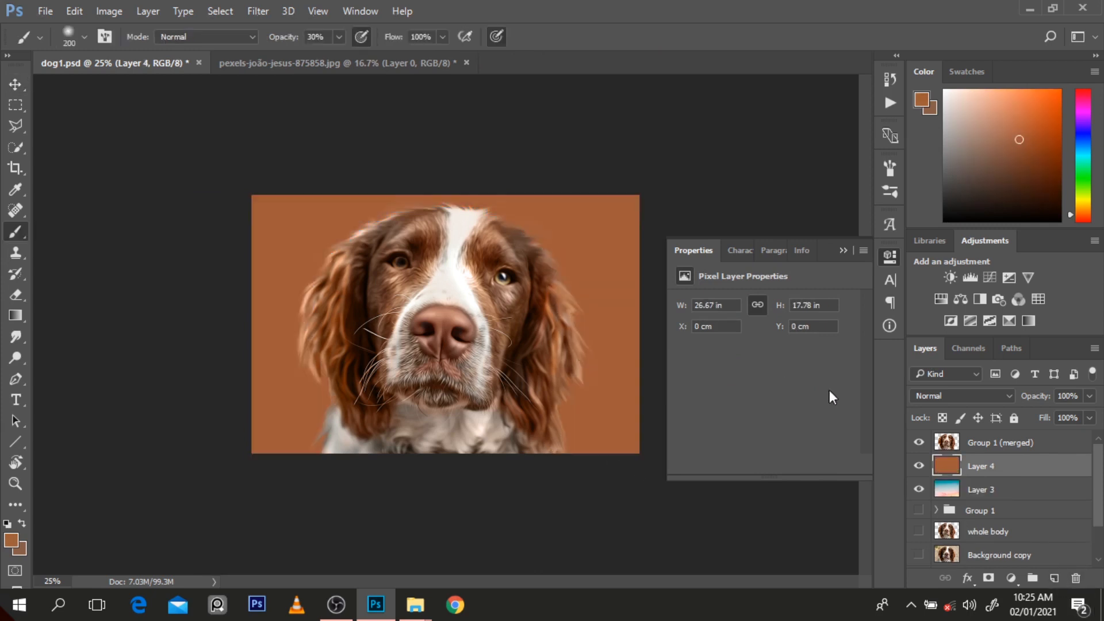
left_click(1039, 478, "alt")
Step: Set the brown fill layer's blend mode to Color and its opacity to 43%
left_click(991, 393)
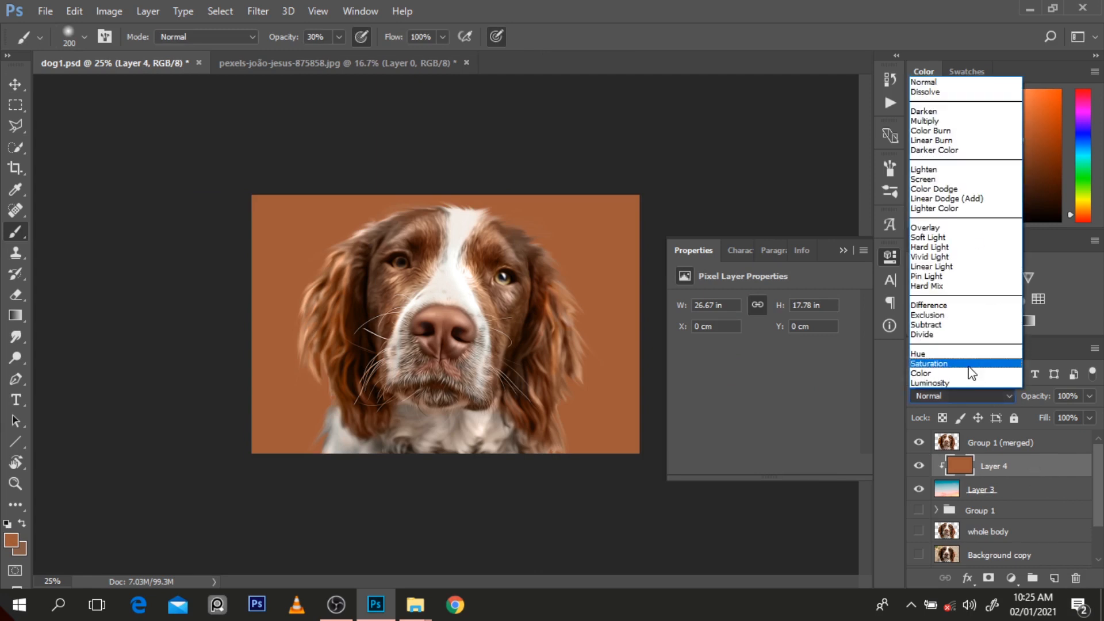
left_click(970, 374)
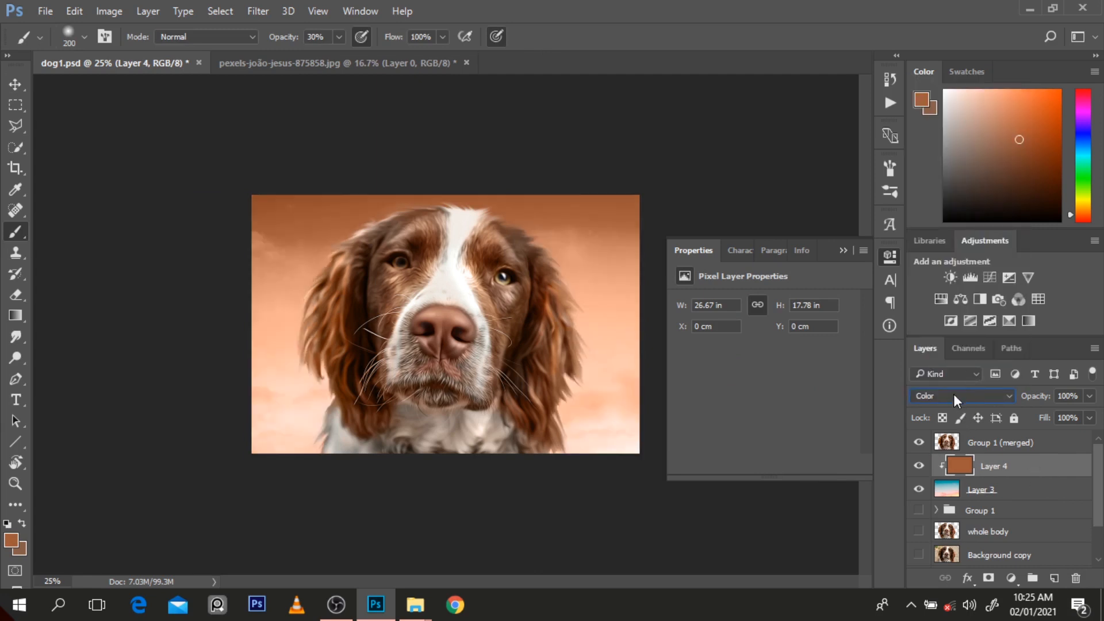
left_click(954, 394)
left_click(927, 239)
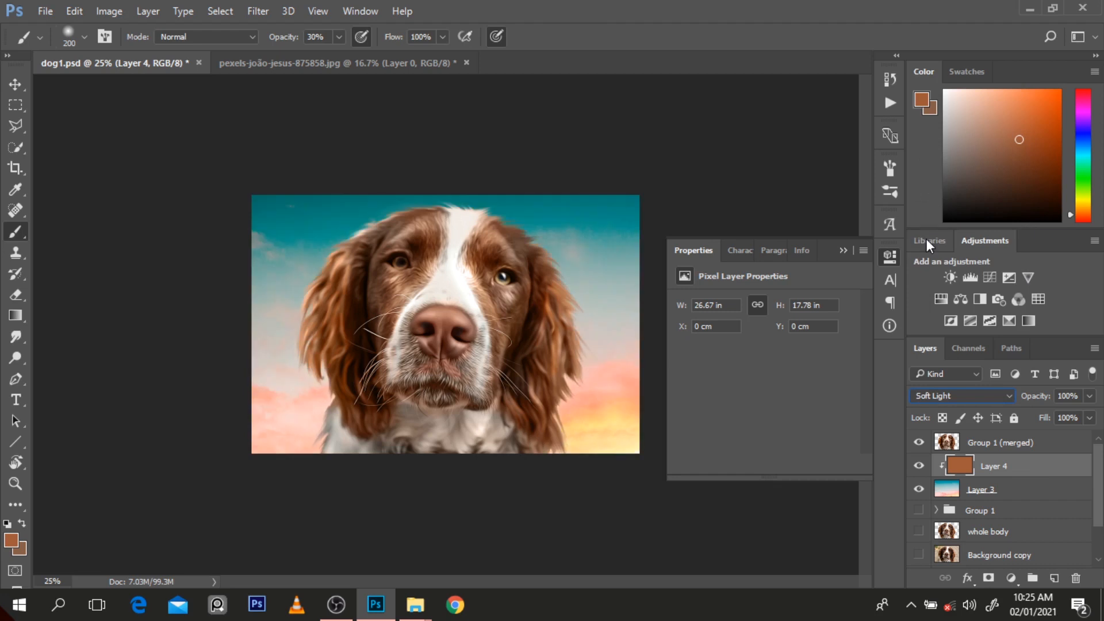
left_click(939, 396)
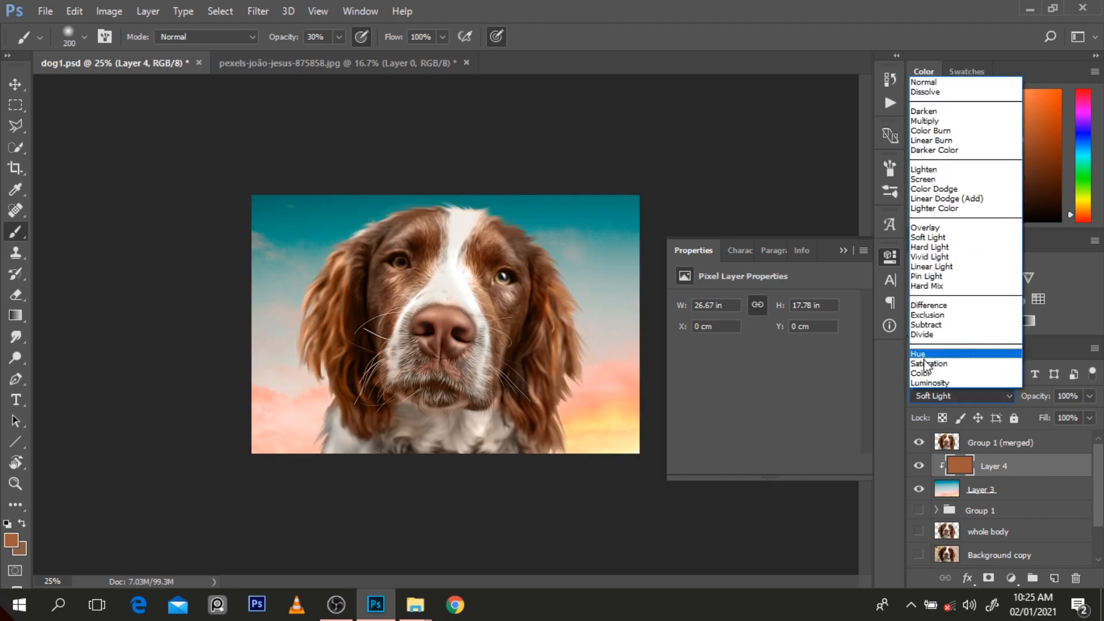
left_click(926, 371)
left_click_drag(1041, 398, 993, 414)
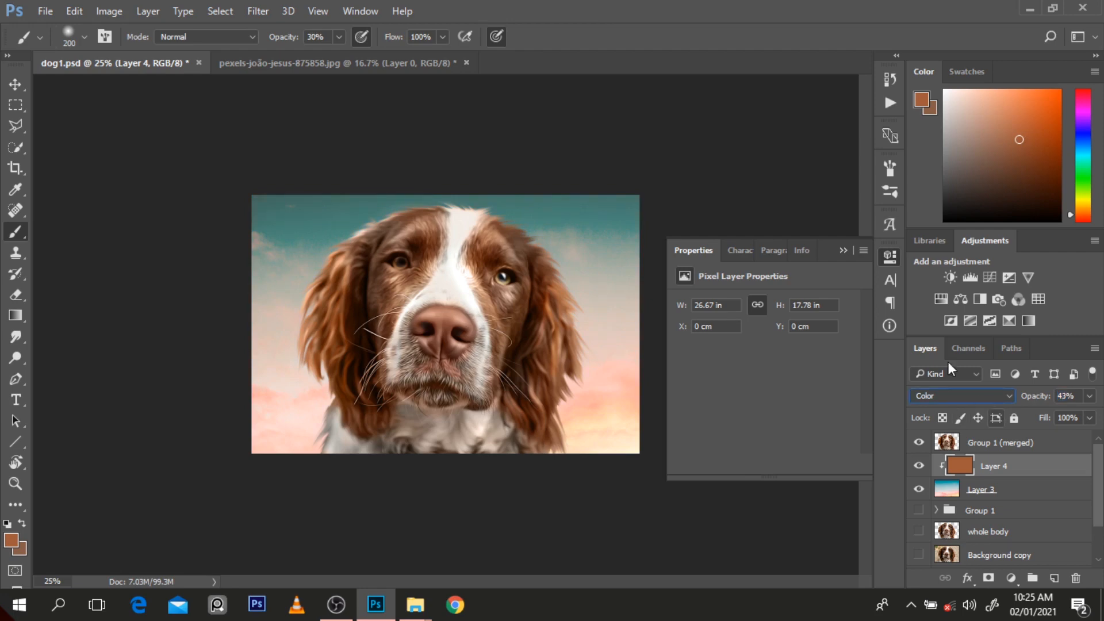
Step: Hide the clipped brown layer to compare the background with and without the tint
left_click(846, 250)
scroll(545, 343, "down", 2)
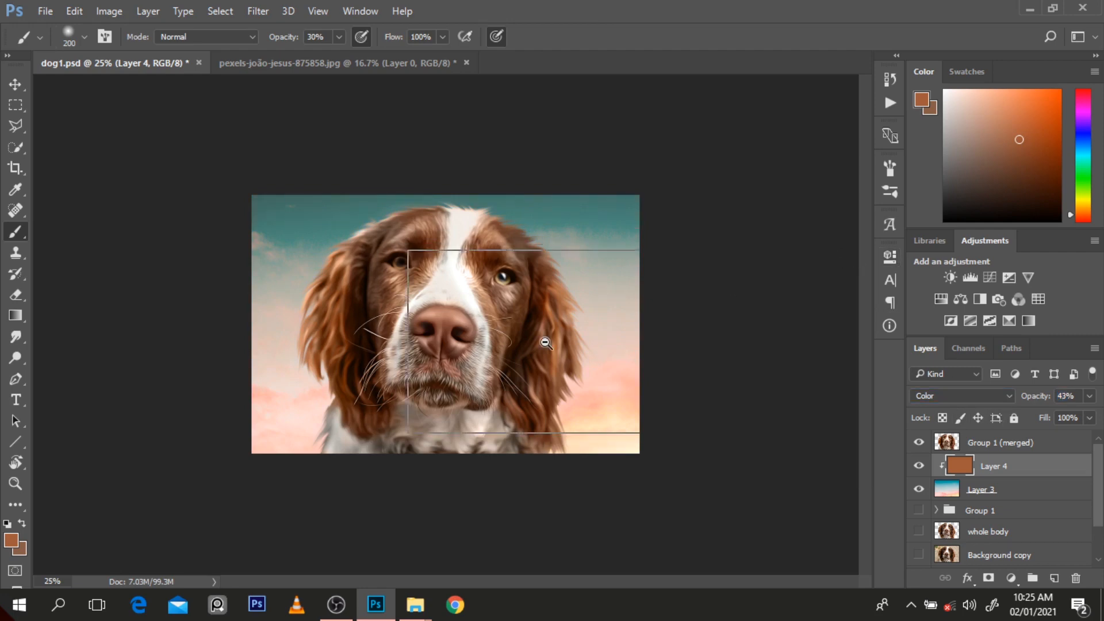
scroll(546, 343, "up", 1)
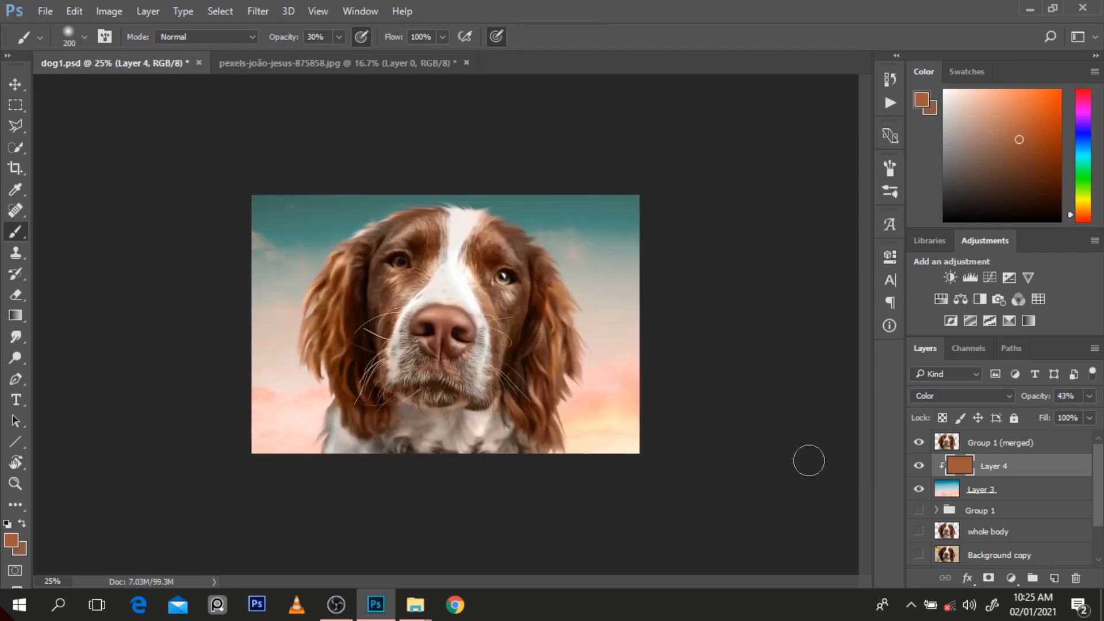
left_click(919, 466)
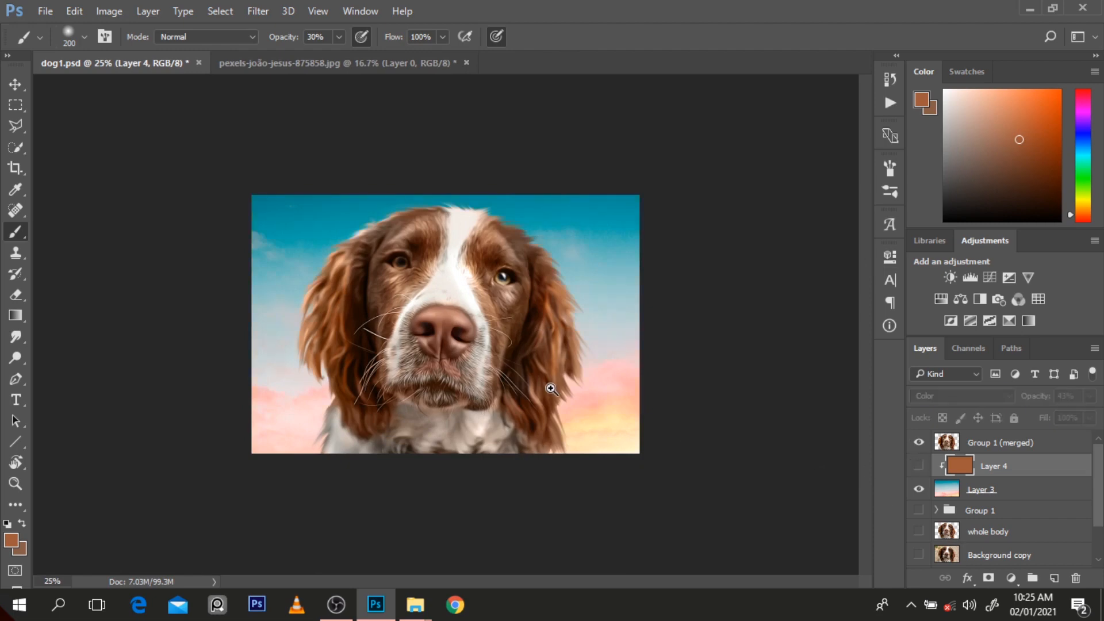
key("ctrl+plus")
key("ctrl+minus")
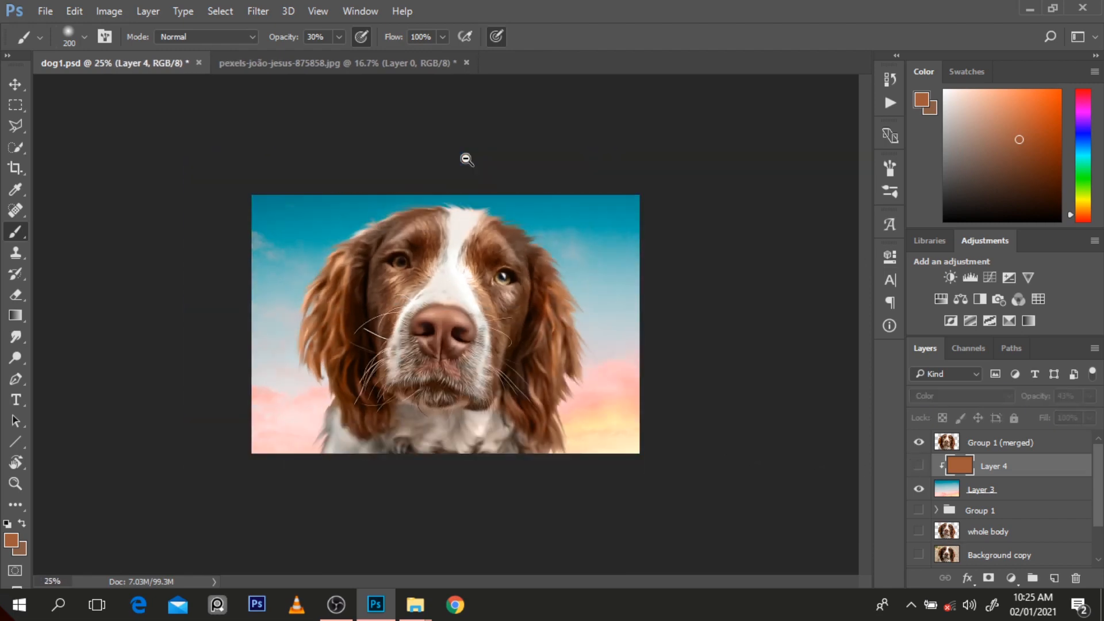